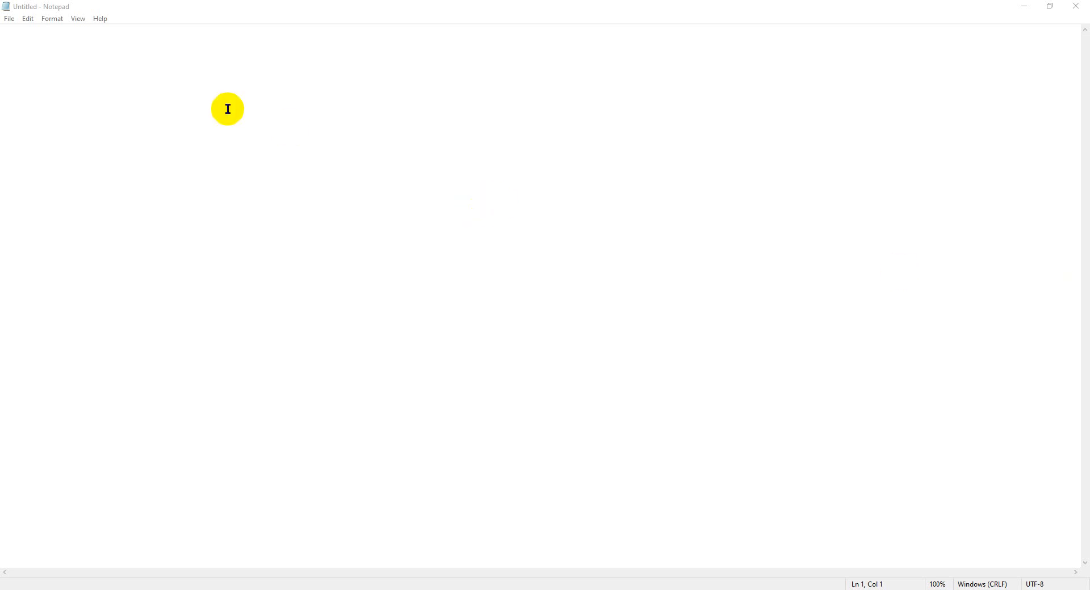
Write "Tables" on the first line of the blank note and "Forms" on the line below it.
left_click(101, 71)
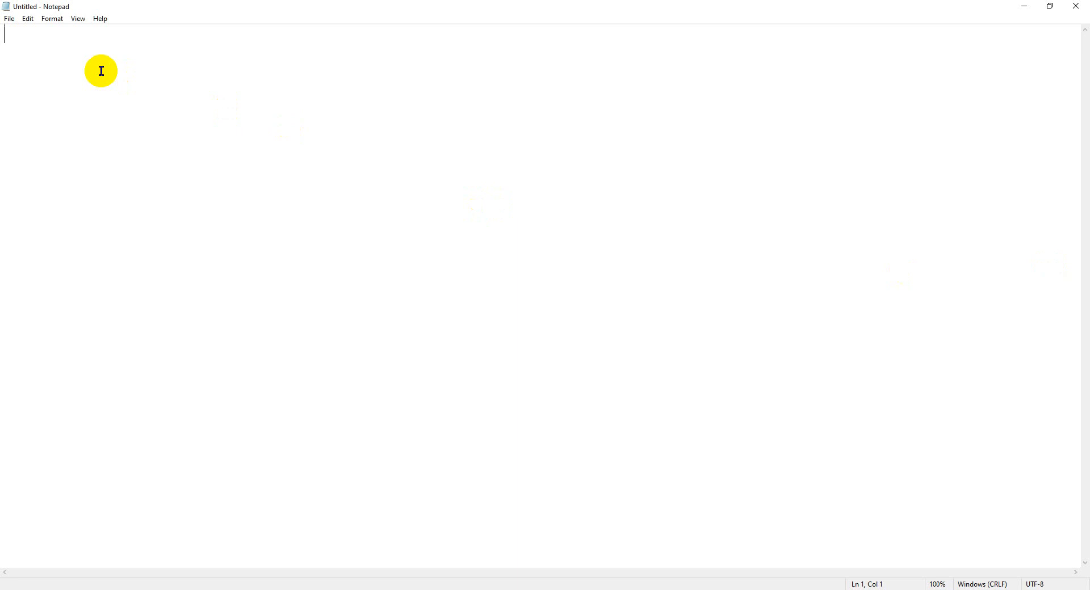
type("Tables")
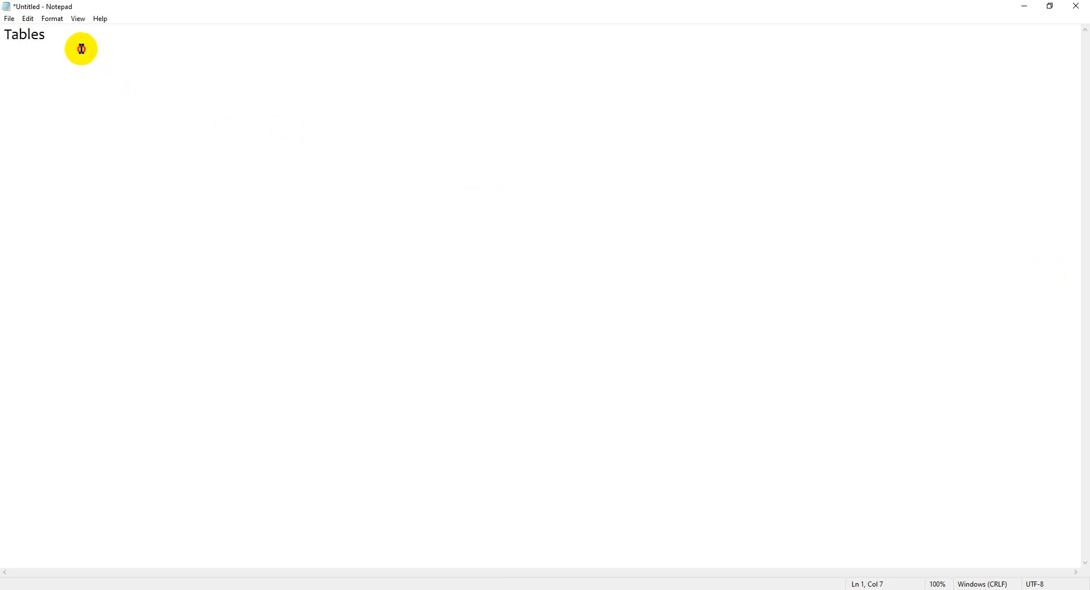
left_click_drag(44, 49, 3, 49)
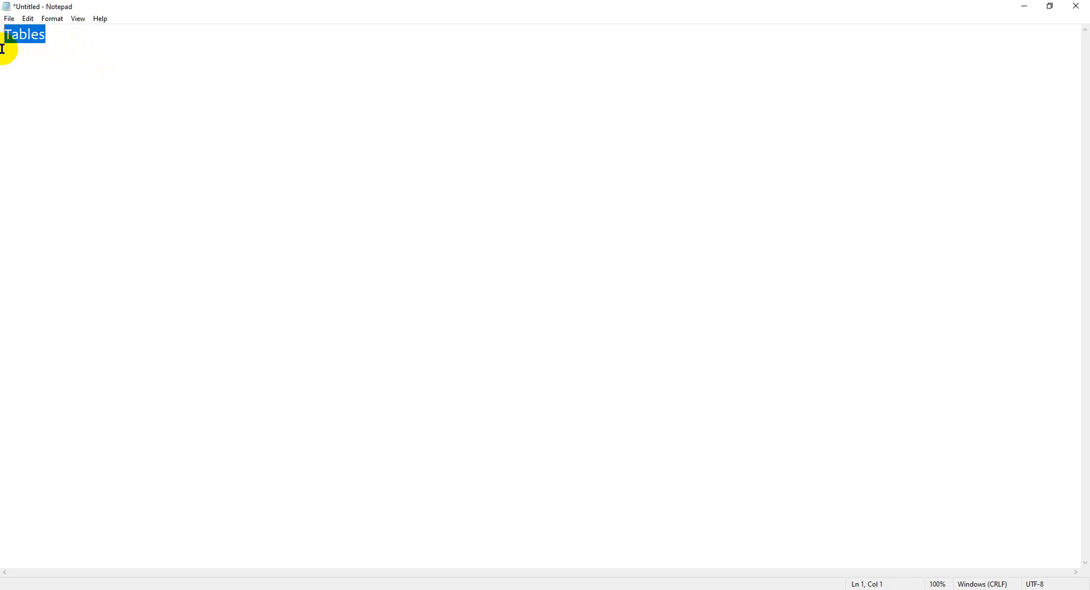
left_click(61, 37)
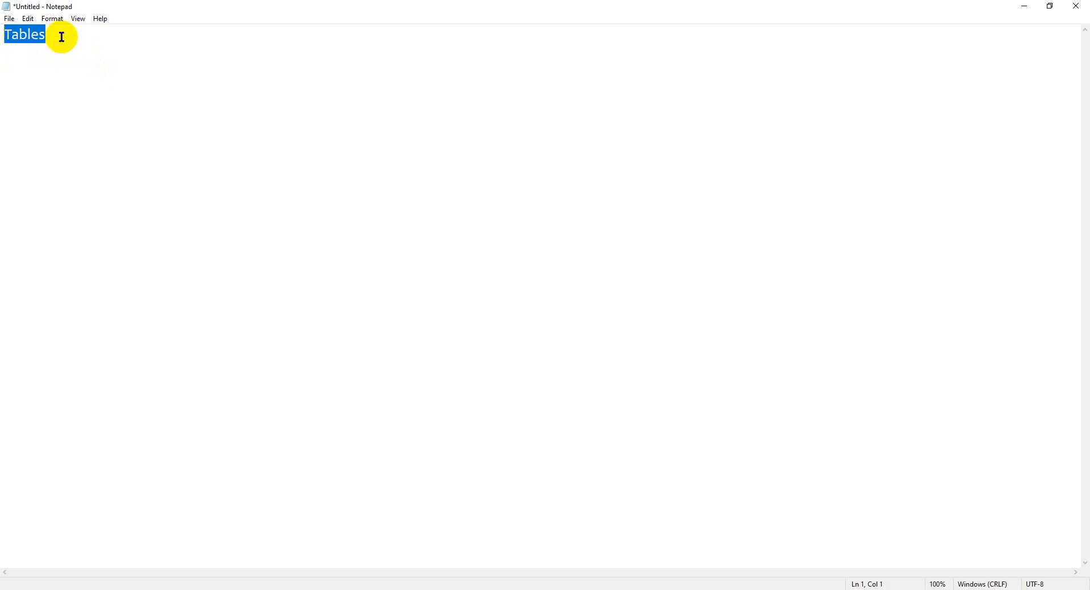
key("Return")
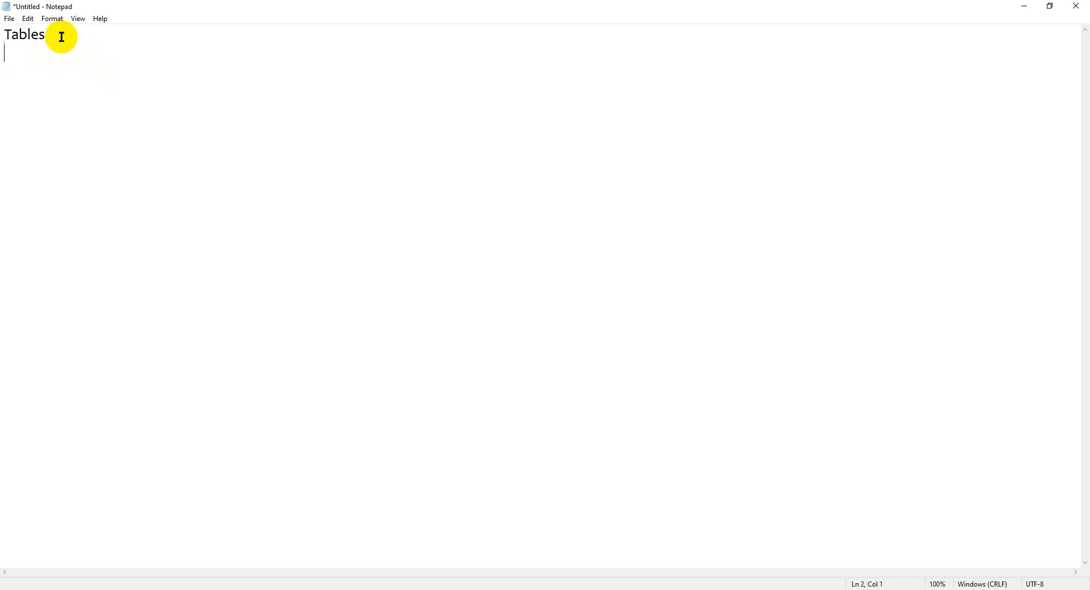
type("Forms")
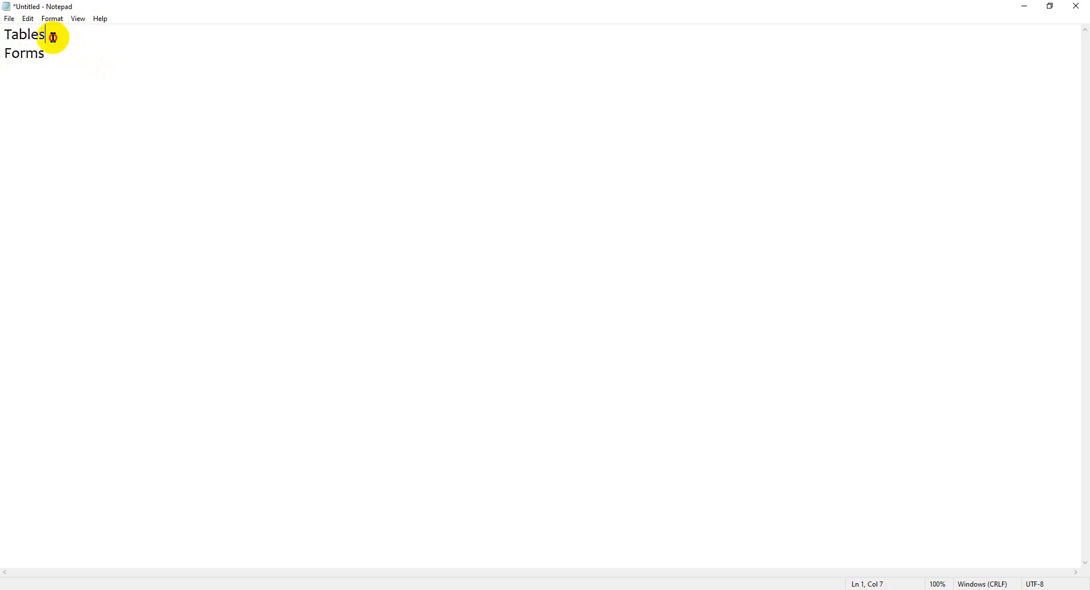
left_click_drag(54, 36, 6, 40)
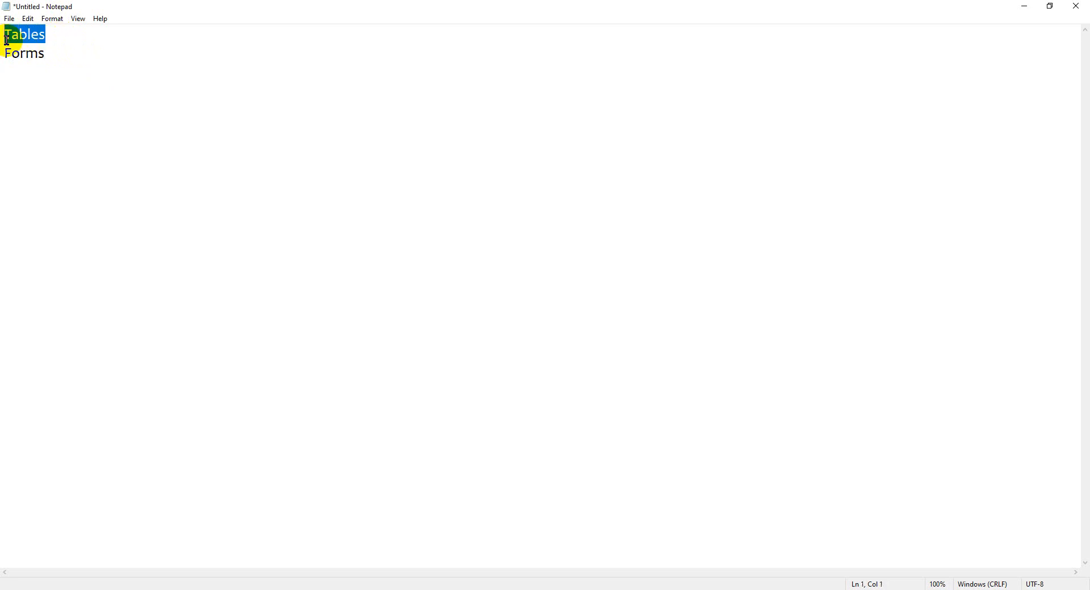
left_click(63, 37)
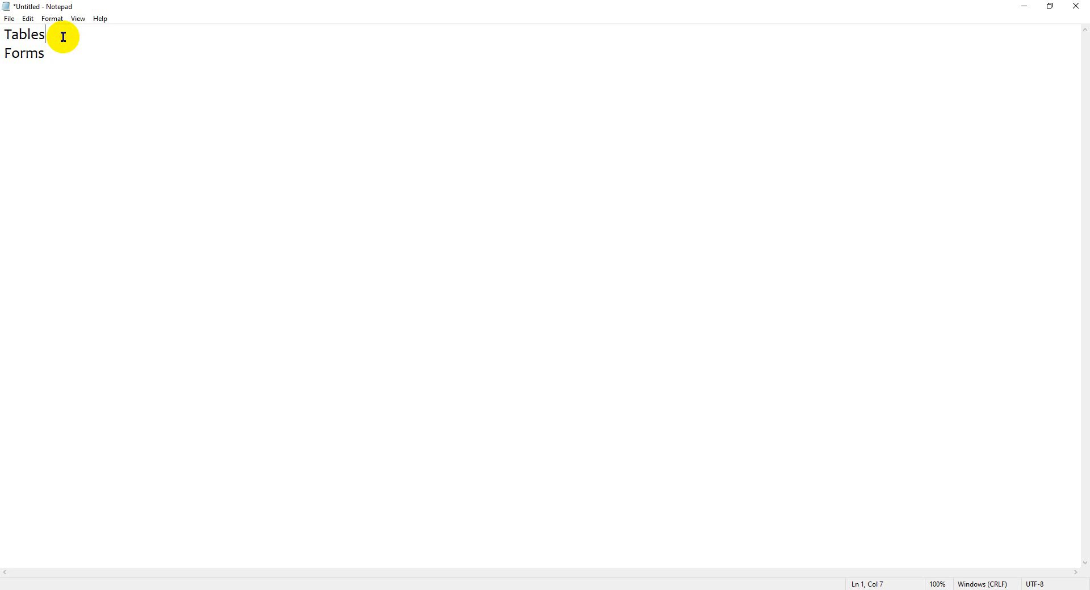
double_click(63, 37)
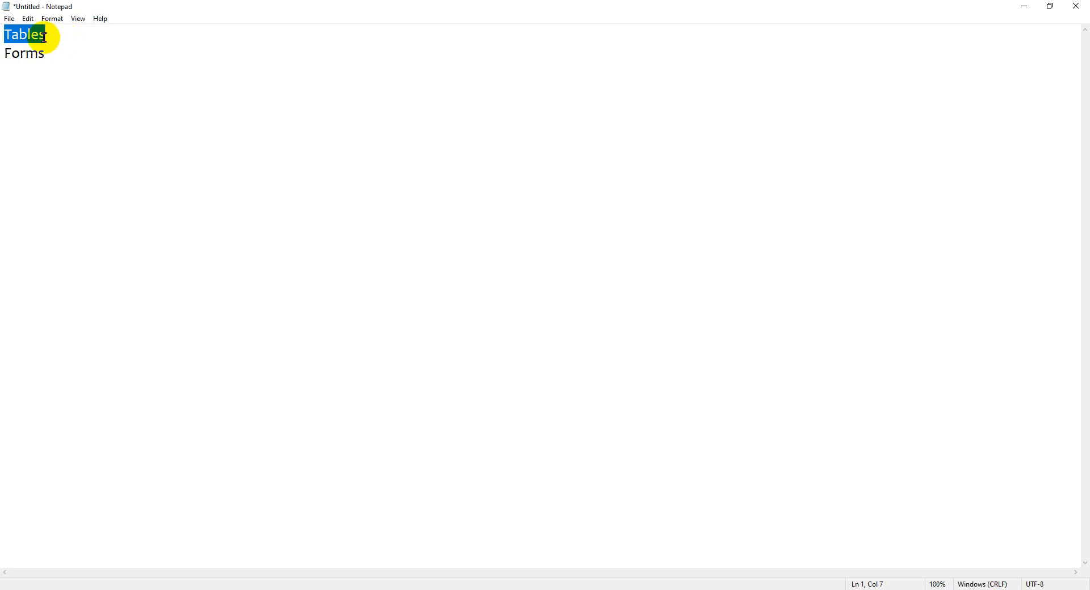
left_click_drag(45, 55, 6, 62)
Add the heading "Relationships" below "Forms", separated from it by one blank line.
left_click(74, 57)
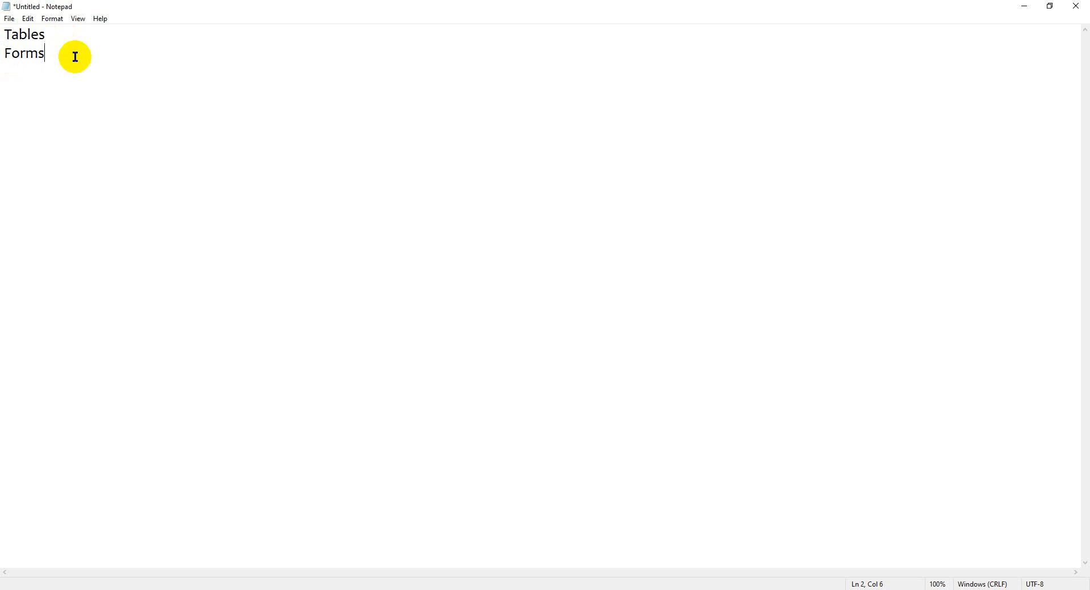
key("Return")
key("Return")
type("Relationsh")
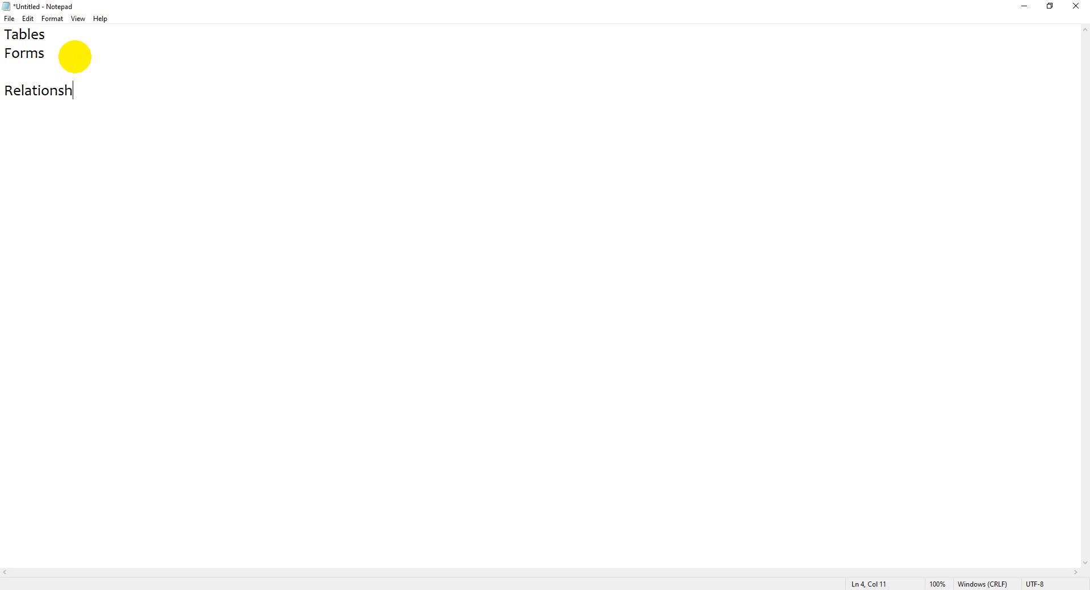
type("ips")
left_click_drag(105, 85, 4, 29)
left_click(69, 59)
left_click(115, 89)
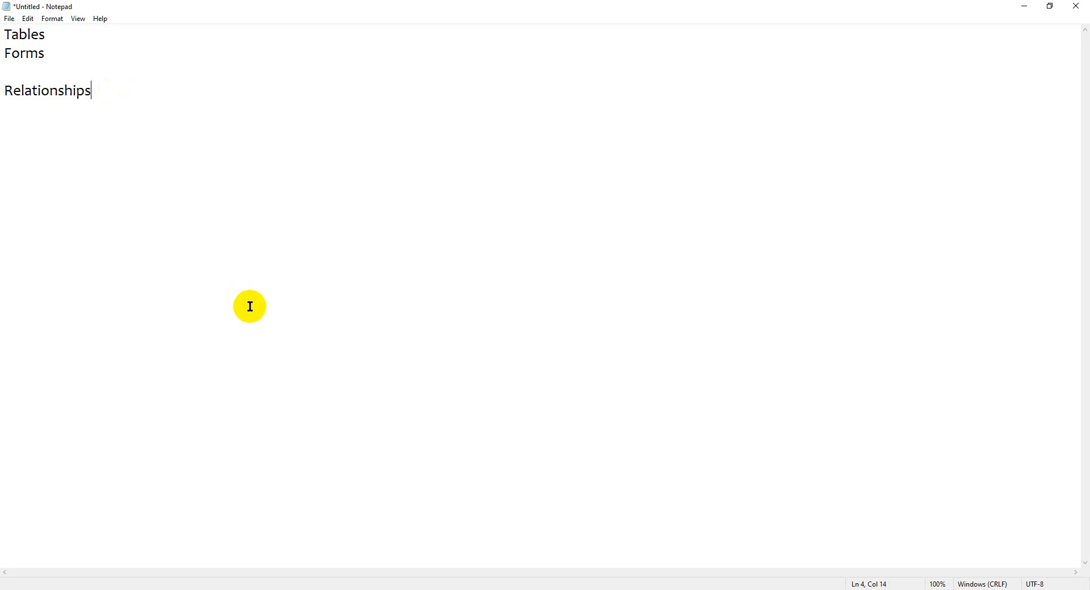
left_click(614, 589)
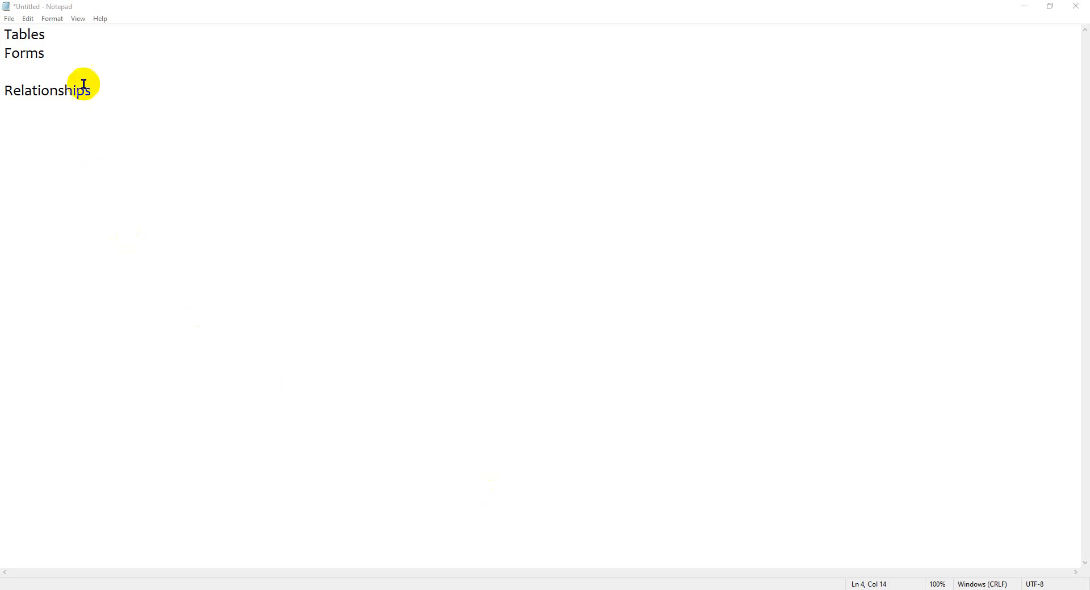
left_click_drag(45, 53, 2, 53)
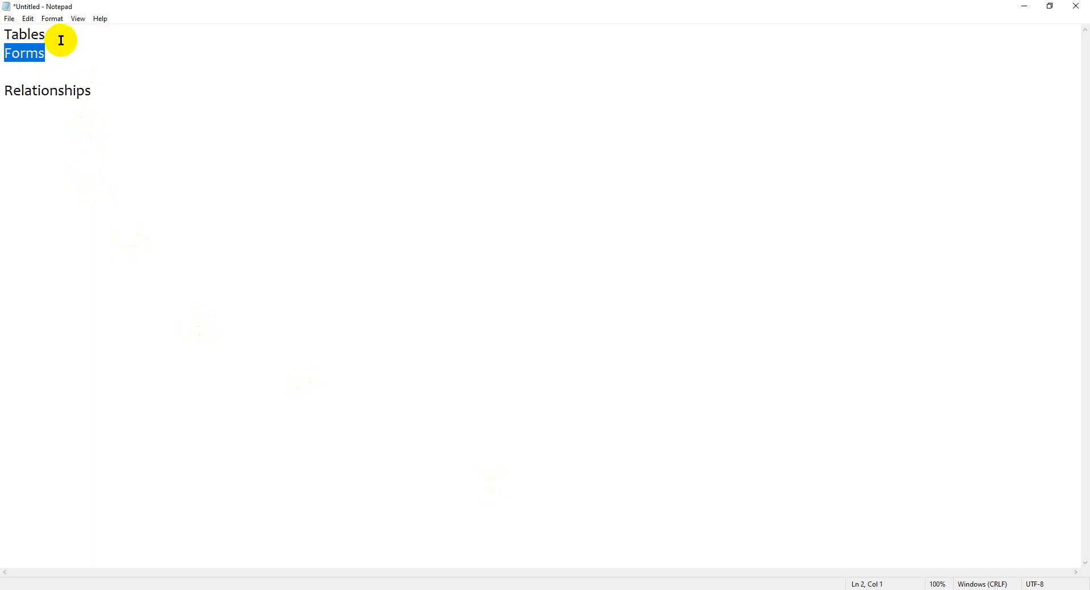
left_click_drag(61, 40, 1, 36)
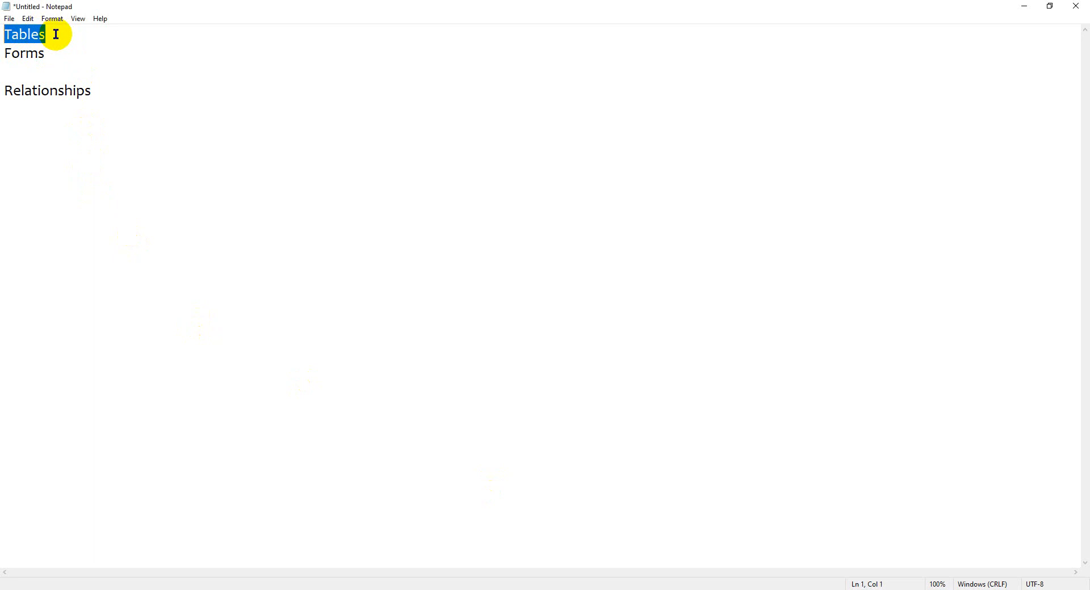
Leave a blank line after "Relationships" and add "Queries" and "Report" on two consecutive lines.
left_click(98, 94)
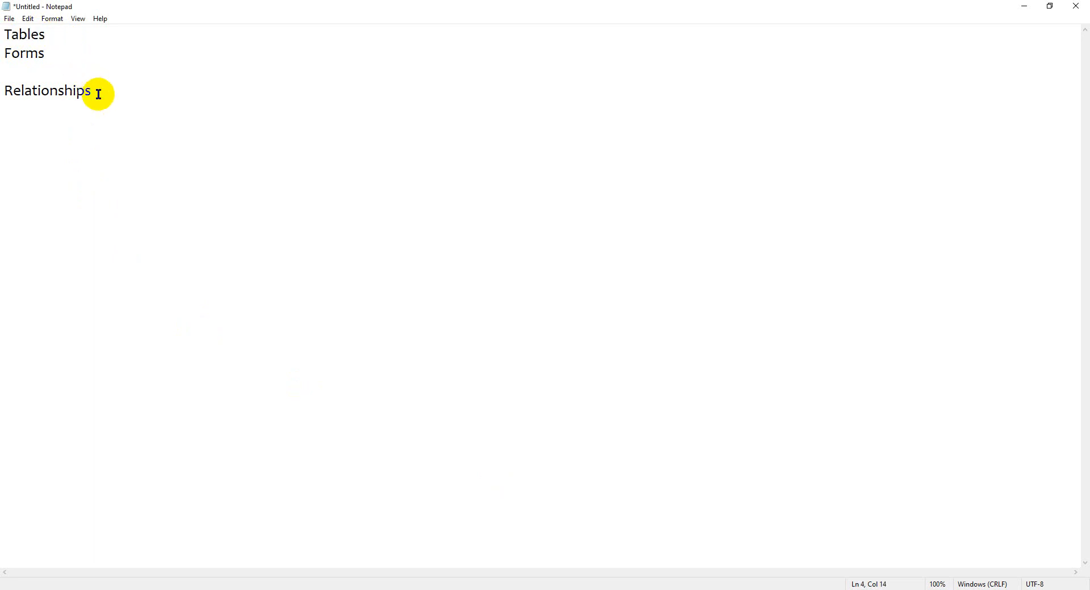
key("Return")
key("Return")
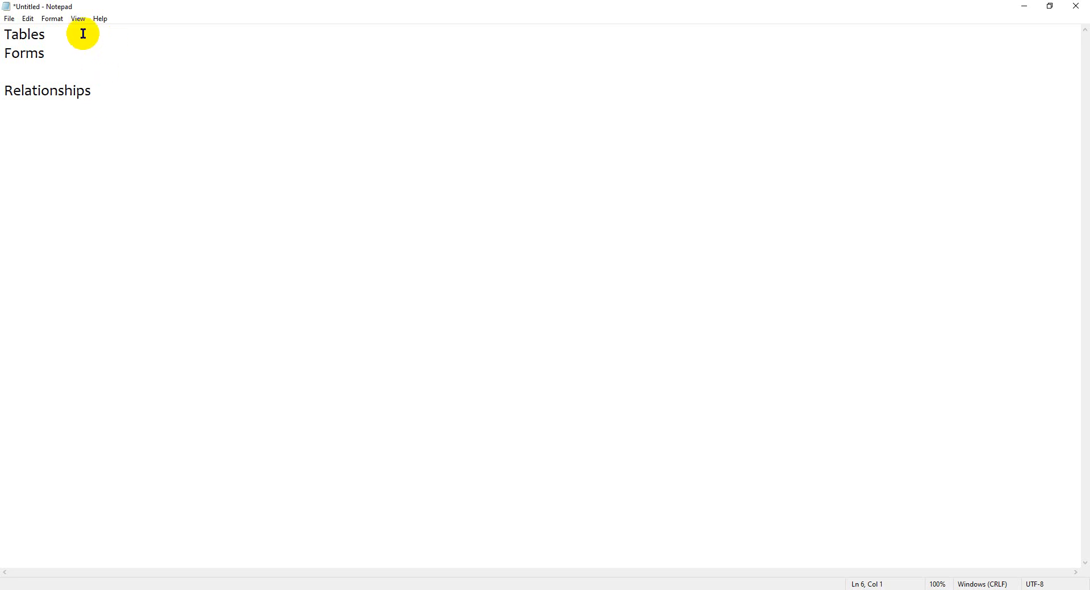
left_click_drag(58, 33, 6, 34)
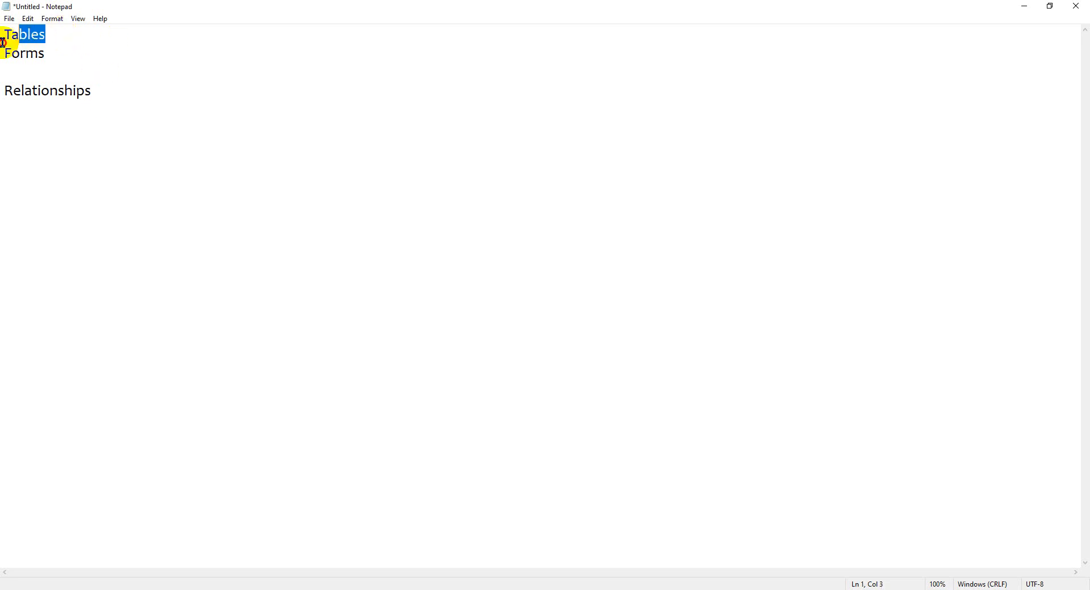
left_click(17, 139)
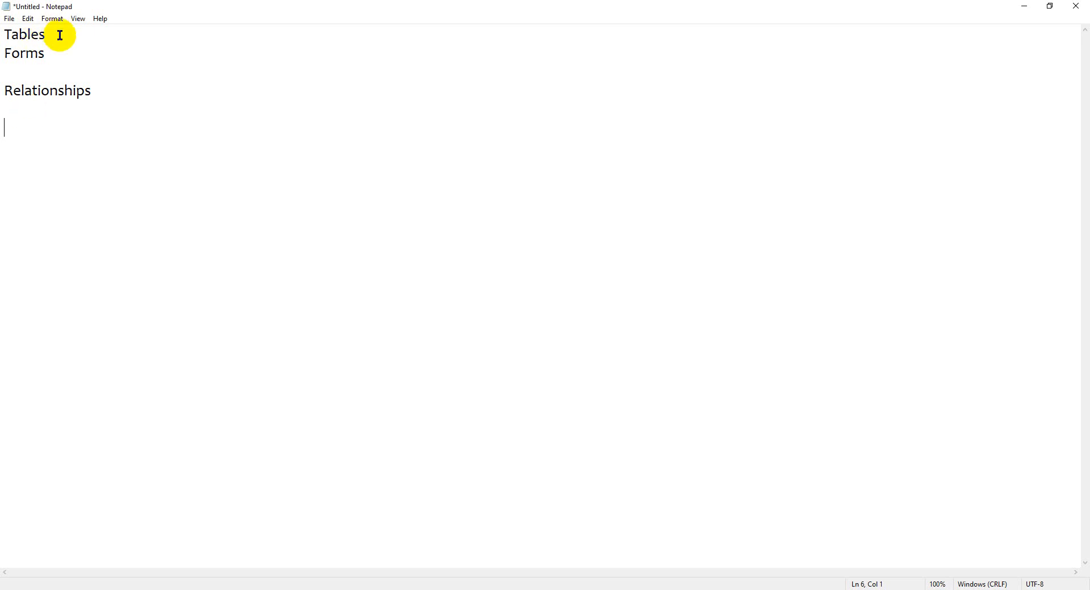
left_click_drag(56, 35, 6, 34)
left_click(21, 127)
type("Quer")
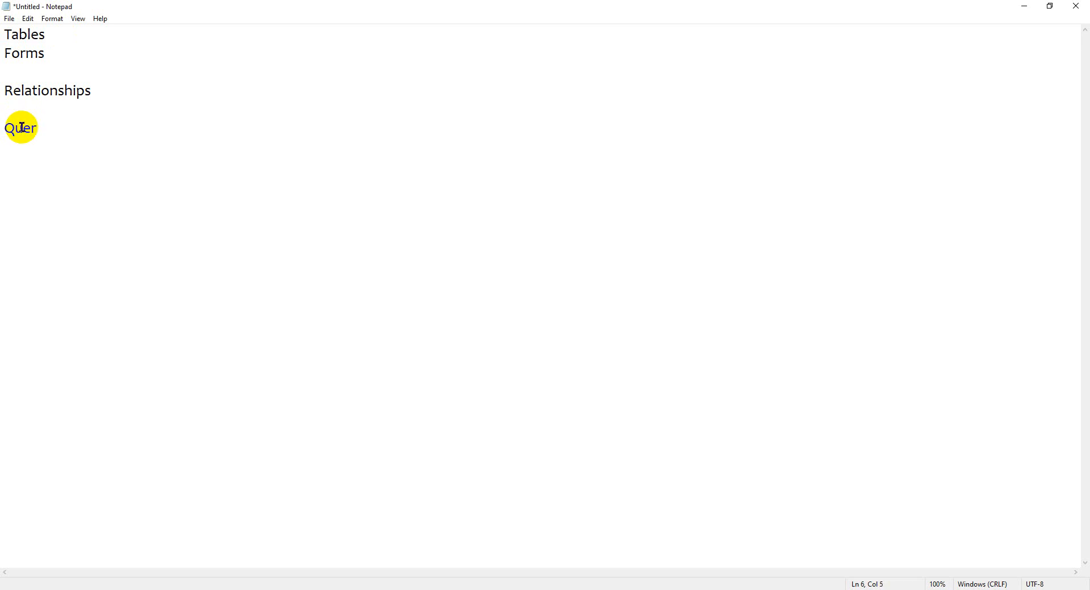
type("y")
key("BackSpace")
type("ies")
key("Return")
type("Report")
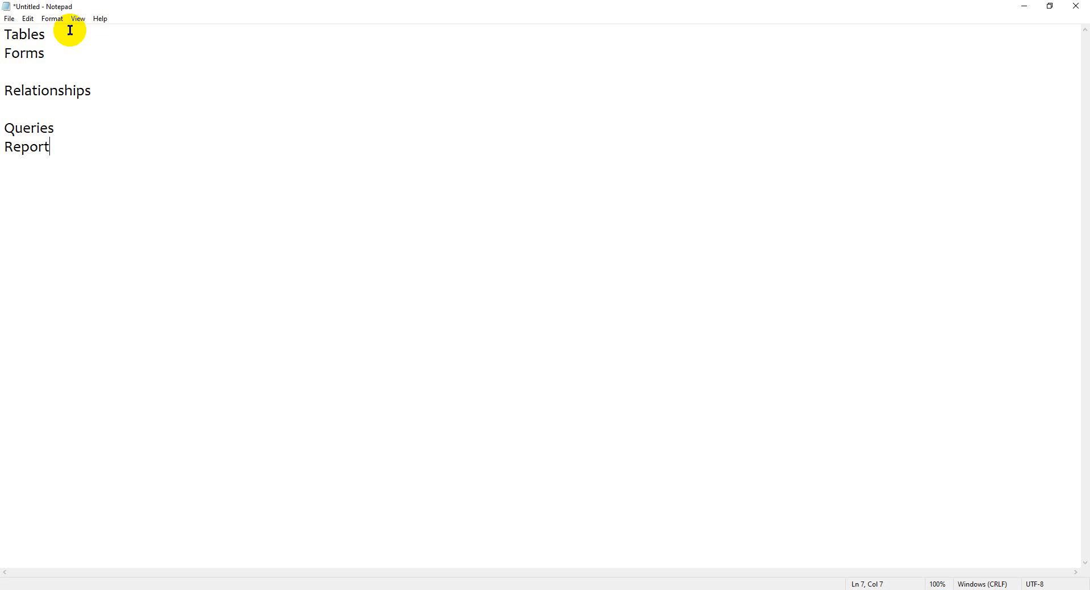
left_click_drag(71, 32, 2, 29)
left_click_drag(74, 145, 22, 155)
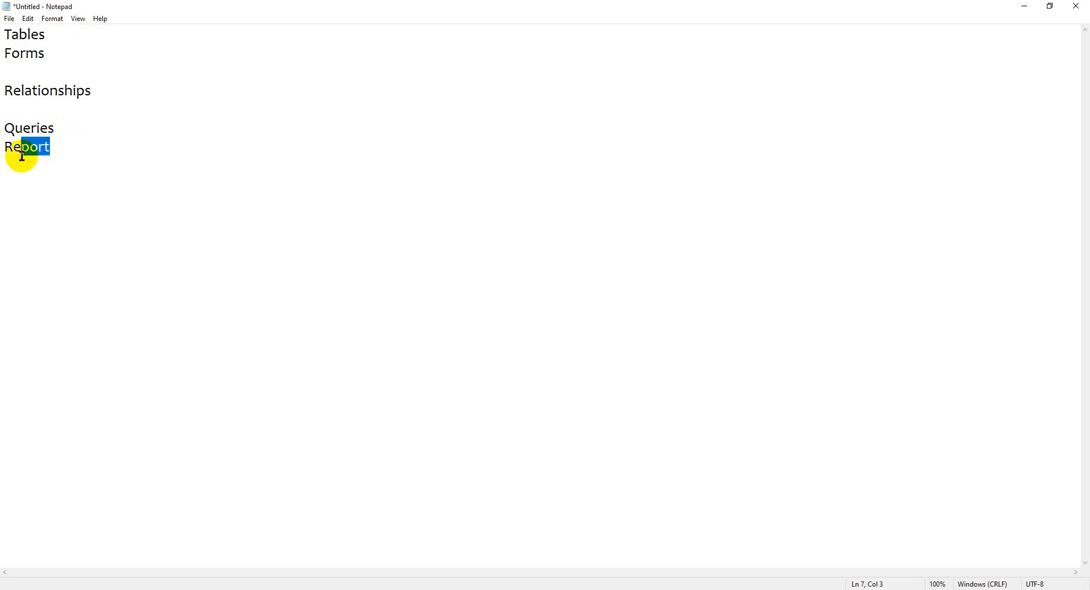
left_click_drag(66, 148, 1, 121)
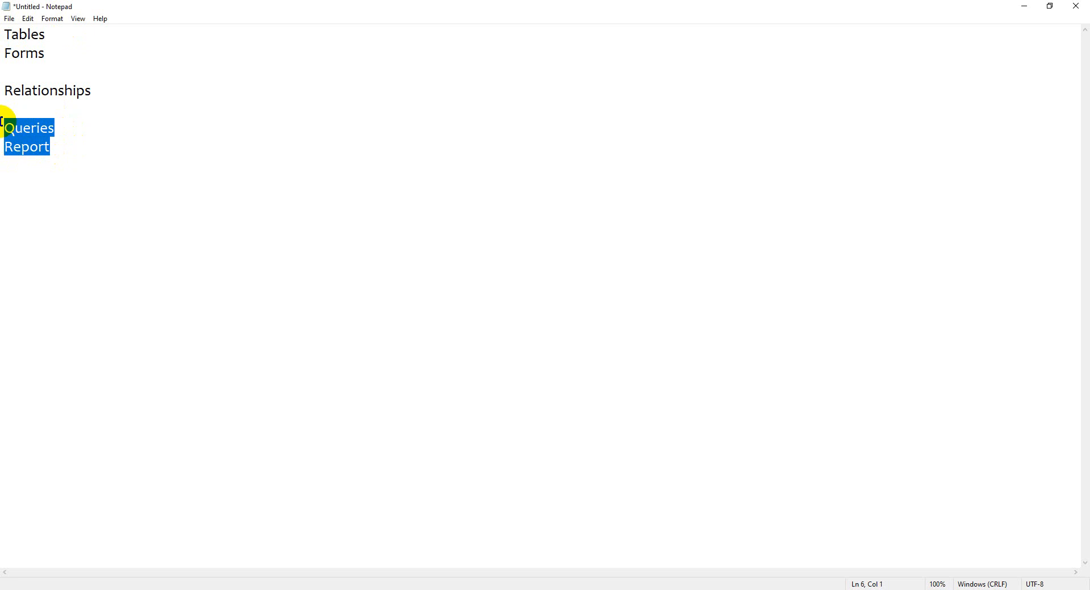
left_click(75, 165)
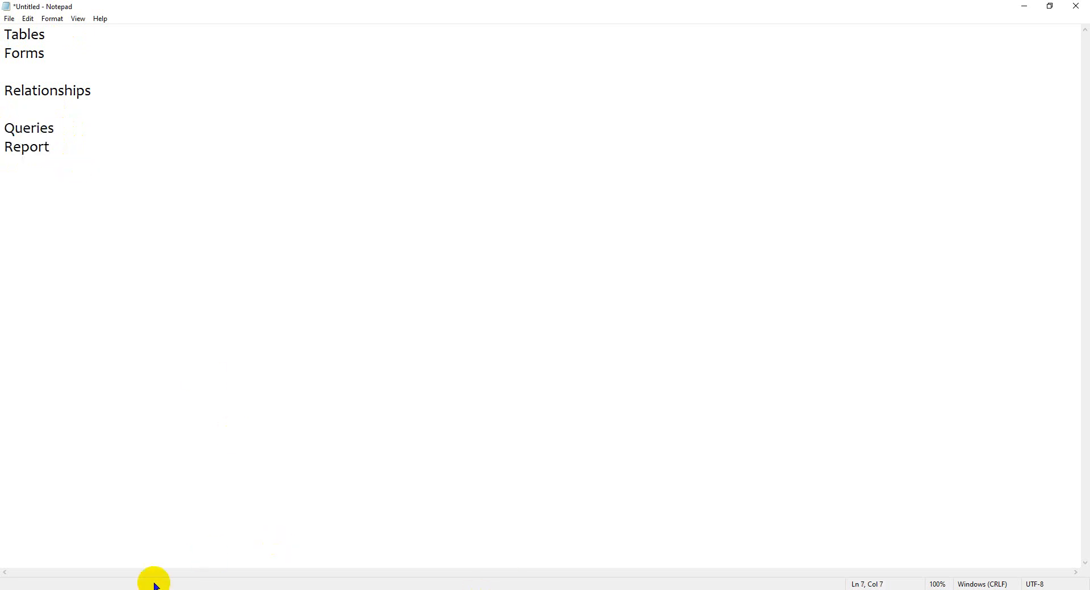
Launch Access, dismiss the Office license notice and open the recent database "Wick Instiute Management System".
left_click(132, 589)
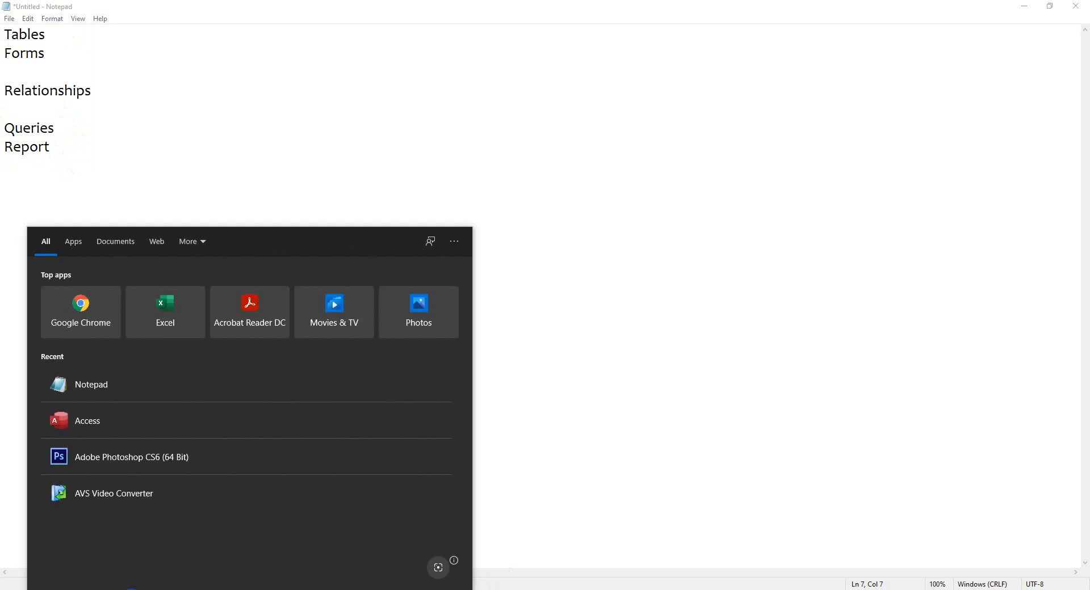
type("acc")
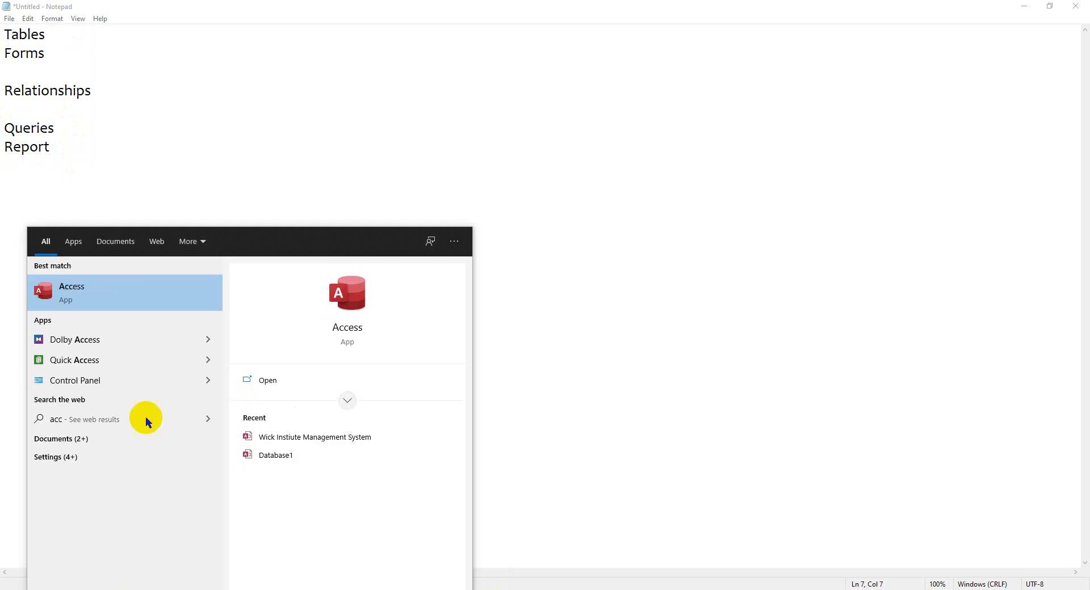
left_click(131, 286)
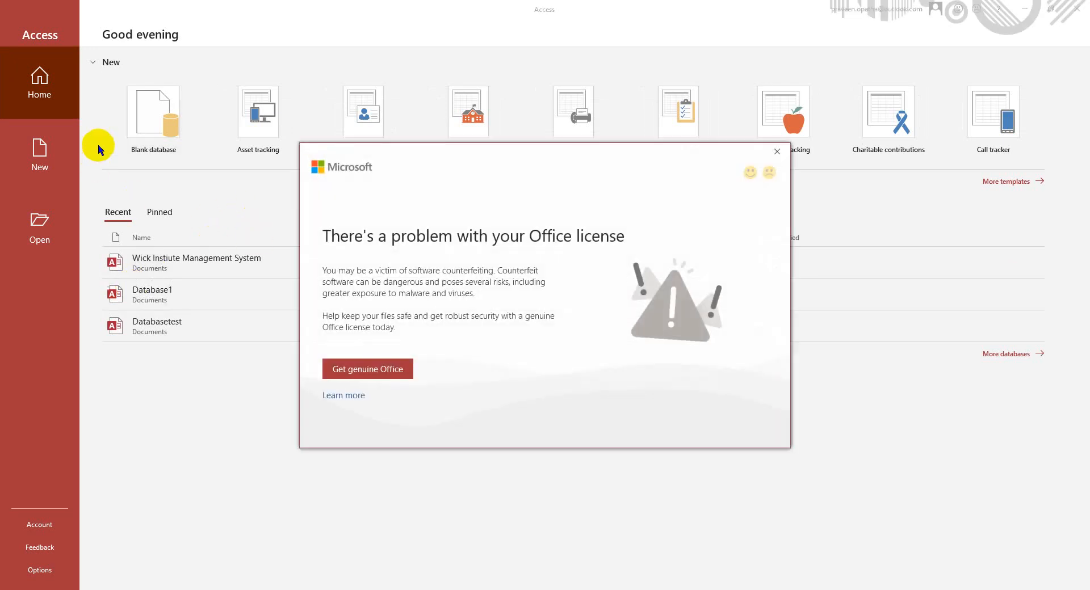
left_click(776, 151)
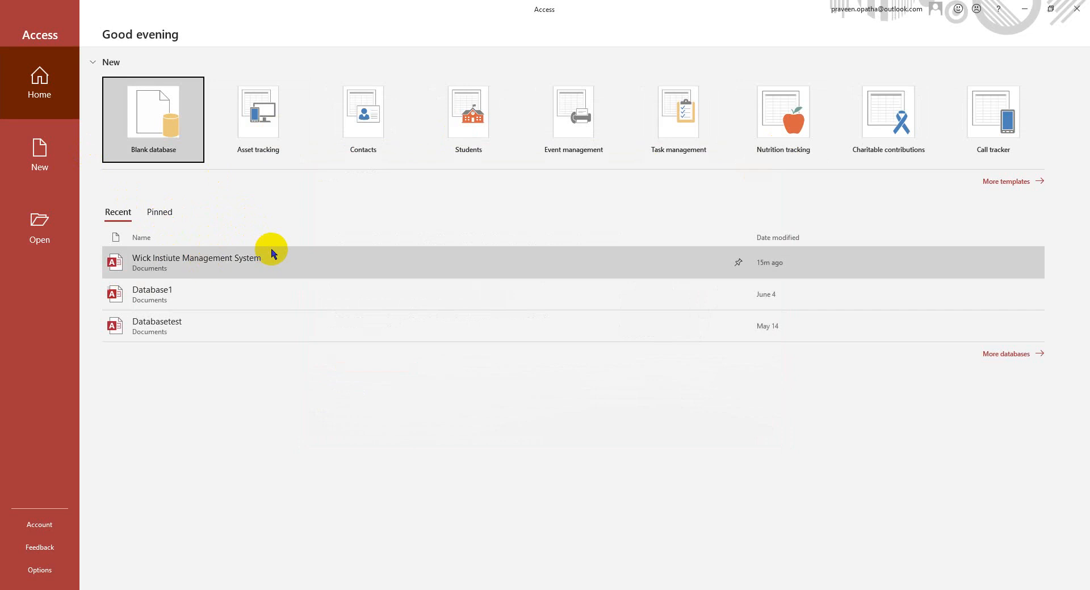
left_click(230, 265)
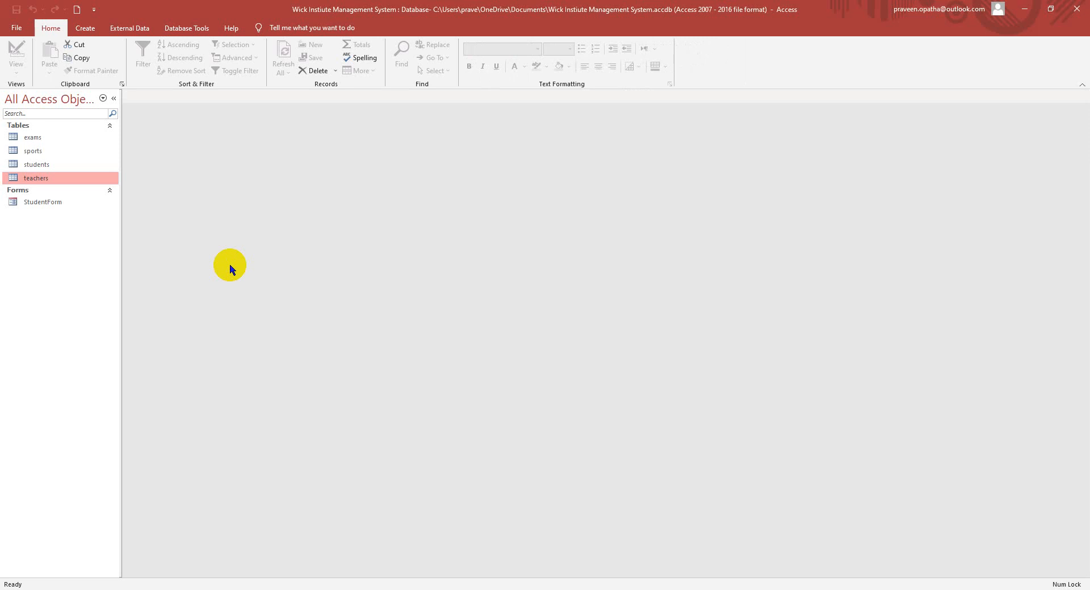
left_click(36, 140)
left_click(36, 151)
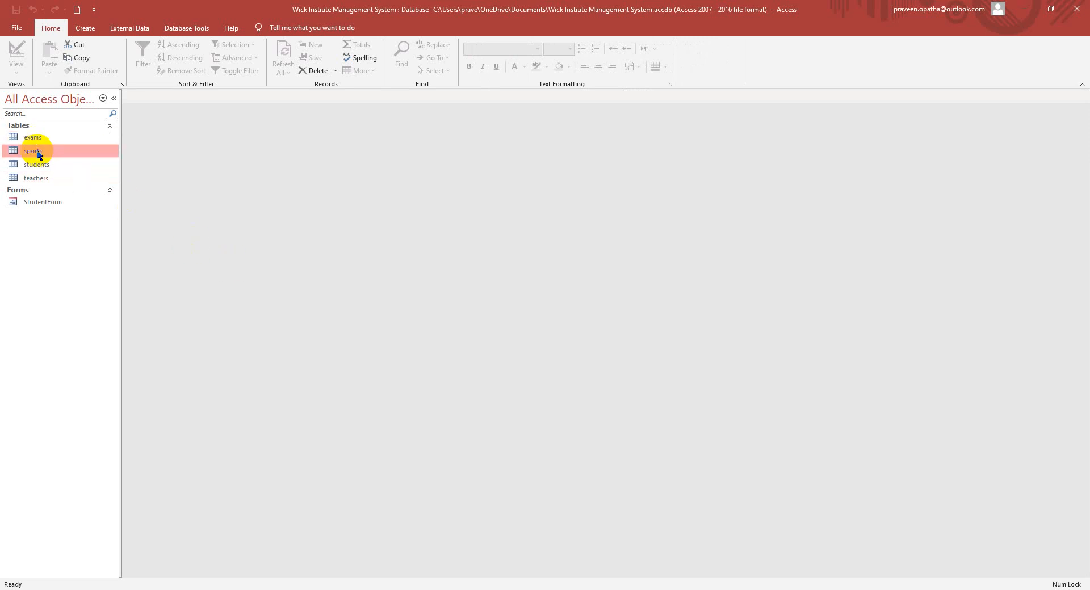
left_click(48, 166)
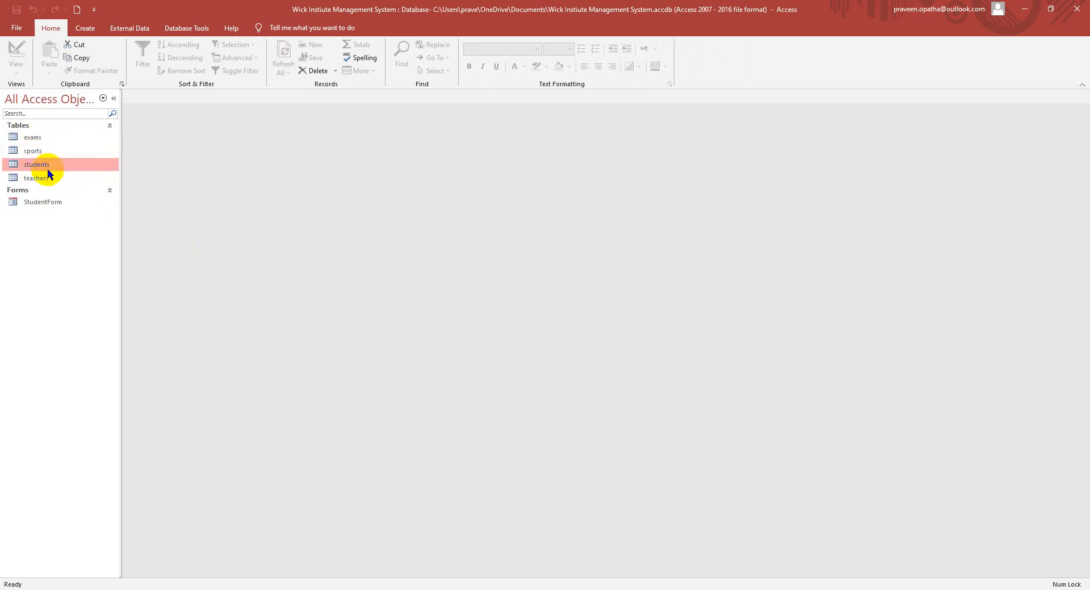
left_click(51, 181)
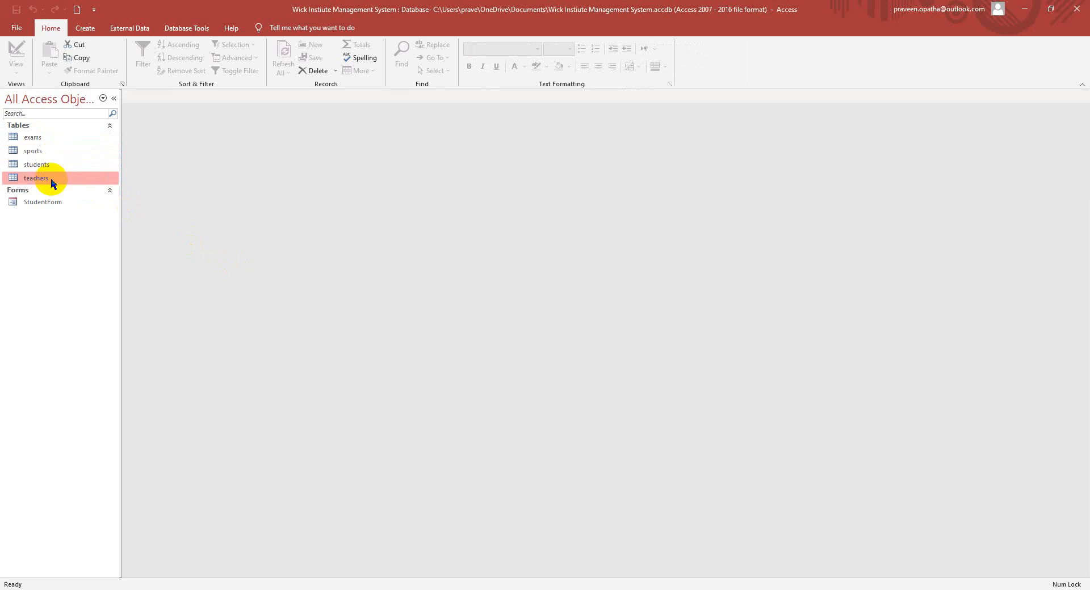
Open the exams table in Datasheet View.
right_click(39, 140)
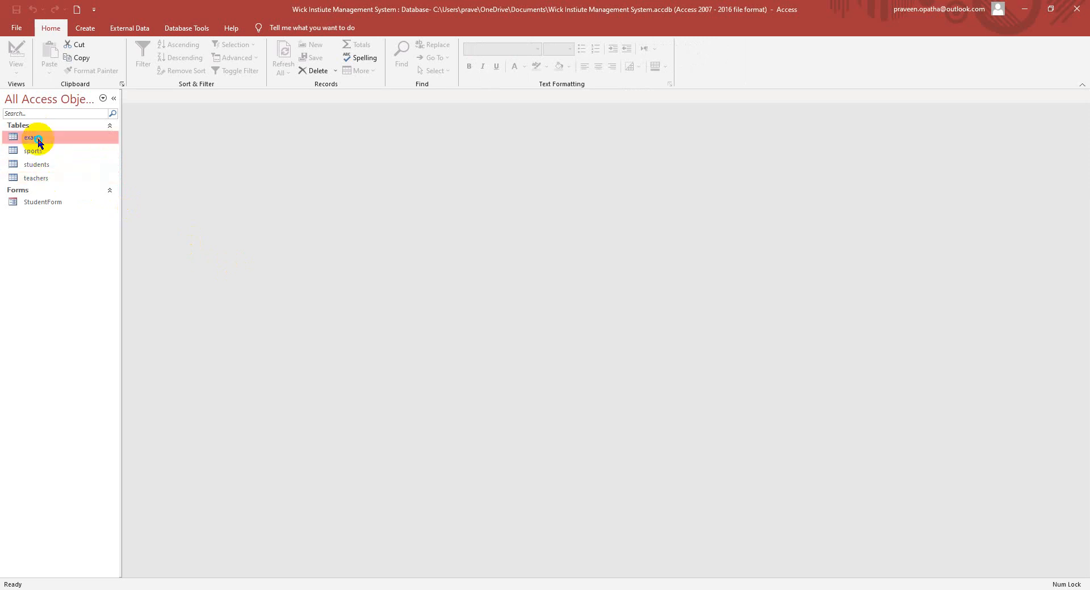
left_click(18, 233)
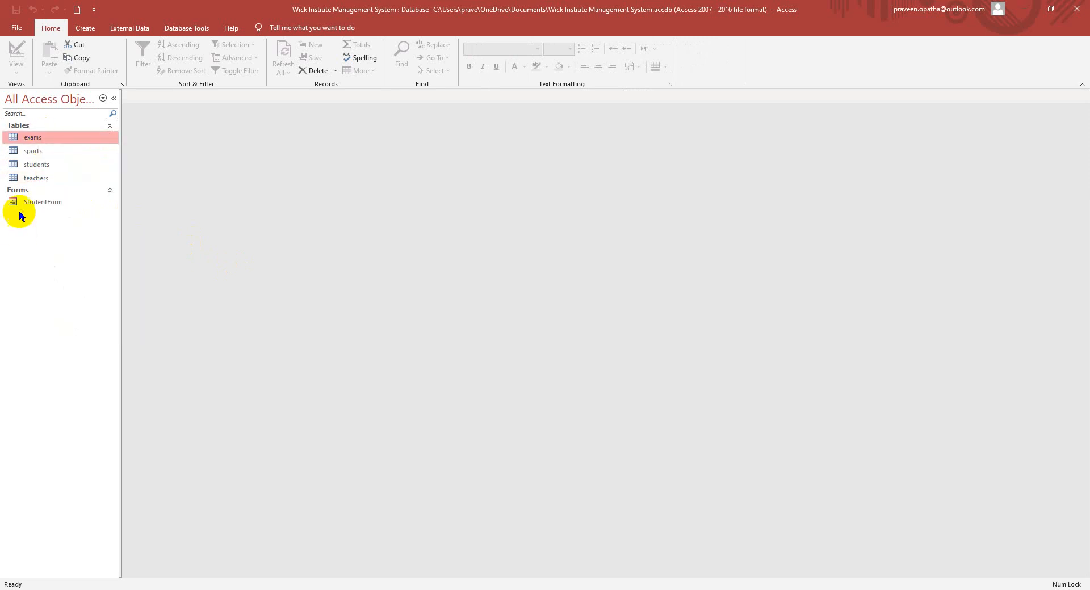
right_click(33, 140)
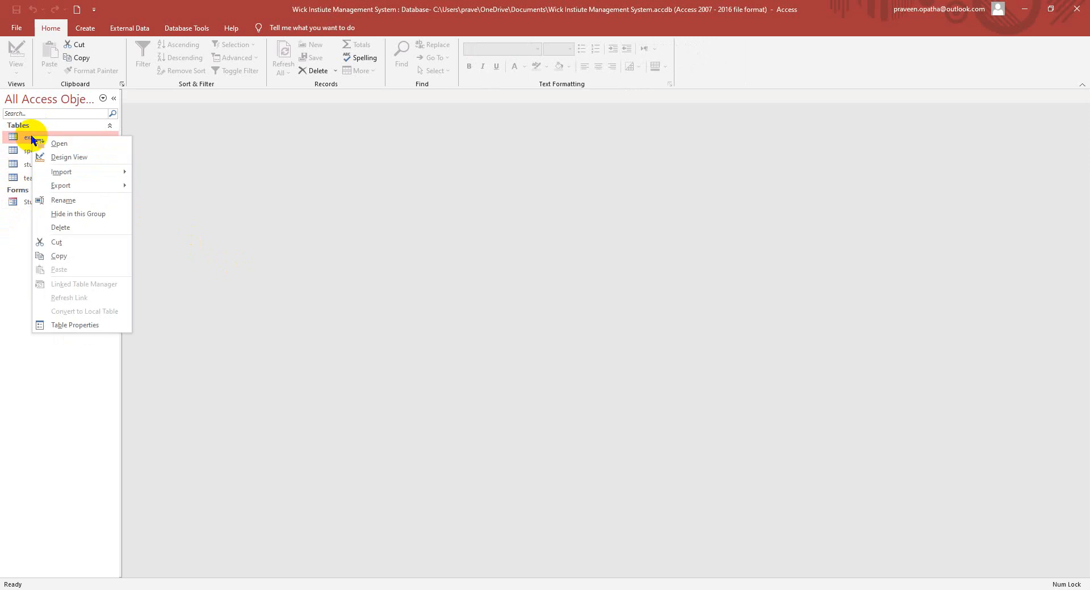
left_click(40, 143)
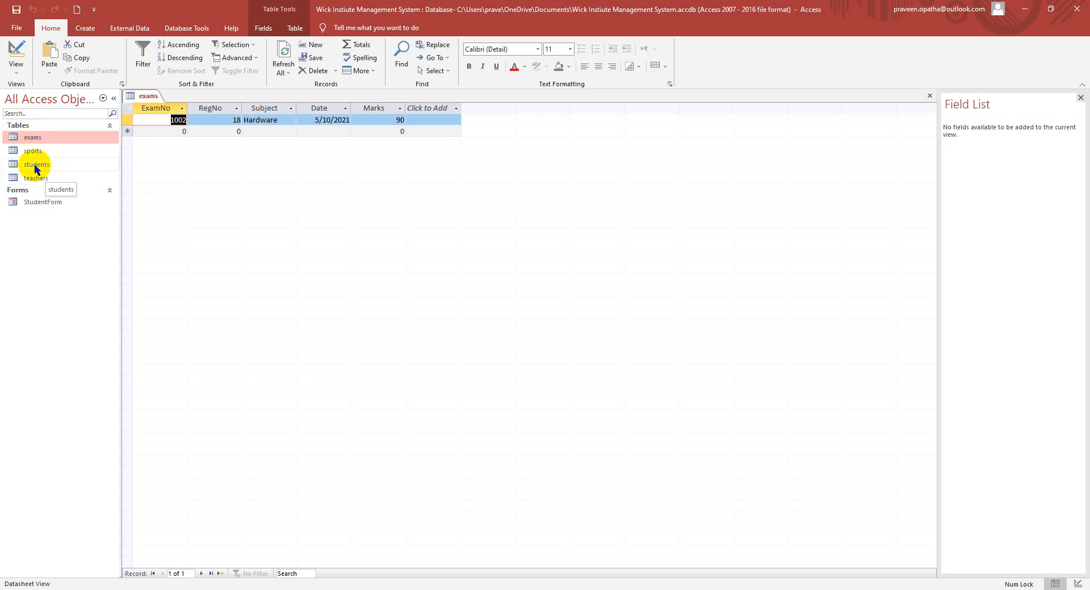
Open the students table alongside the exams table.
left_click(35, 165)
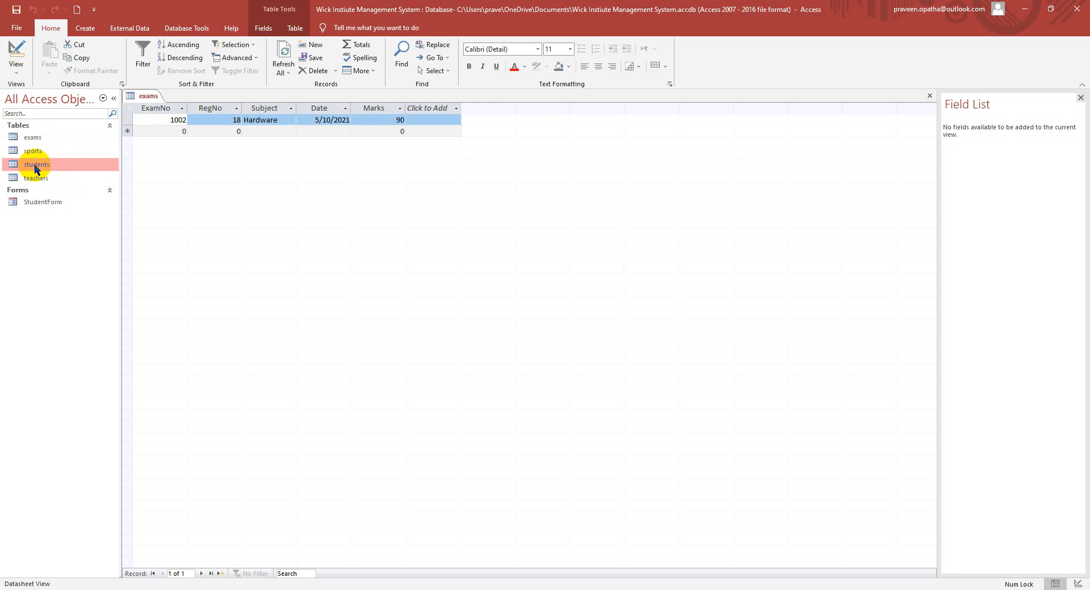
right_click(35, 167)
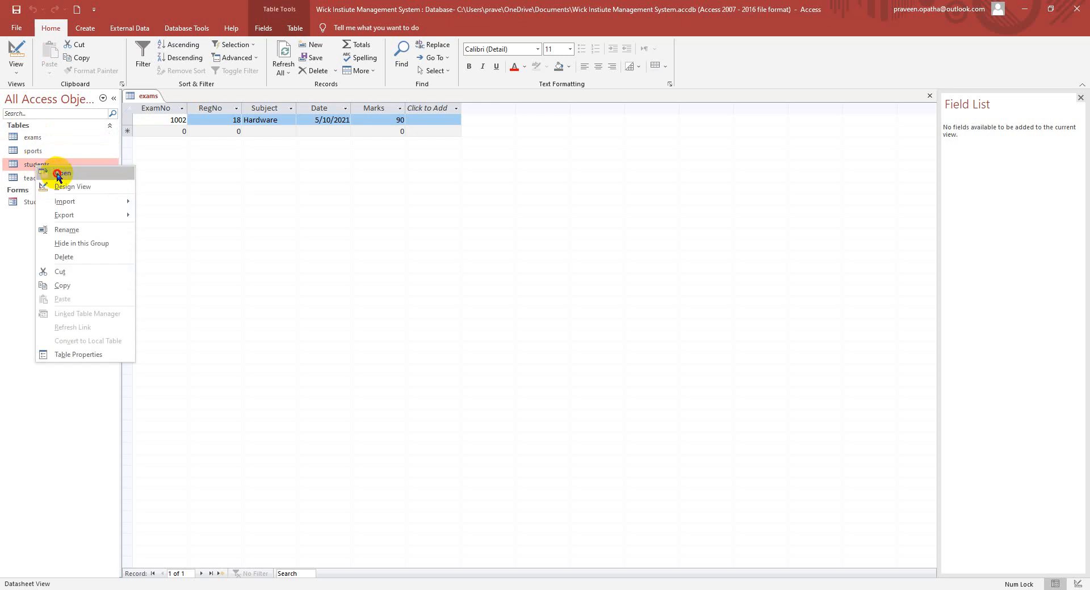
left_click(56, 173)
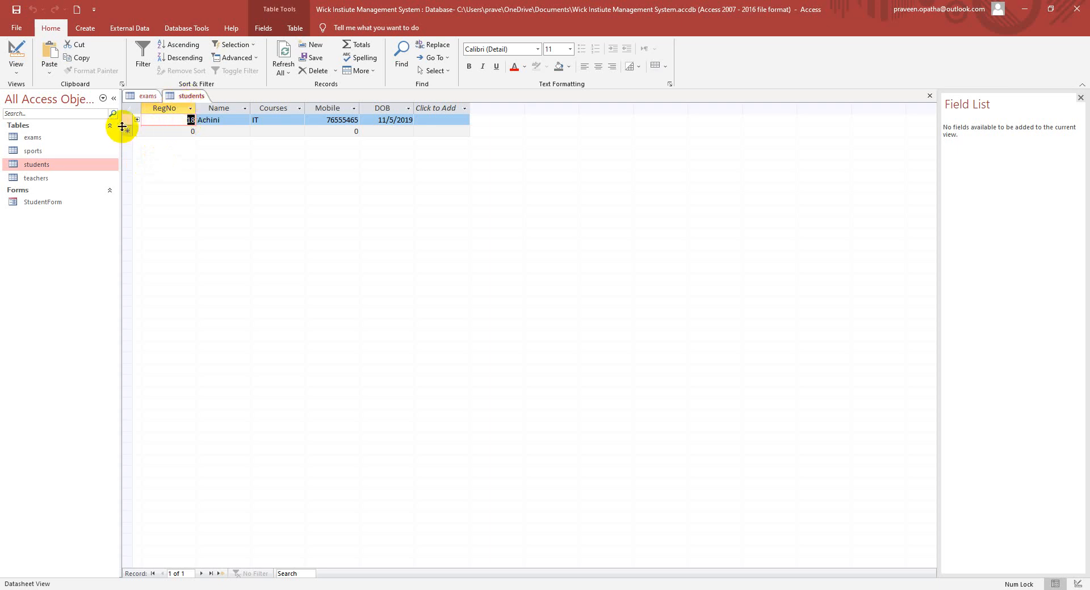
Compare the student record in the students table with the exam record and the ExamNo, RegNo and Subject columns in the exams table.
left_click(124, 119)
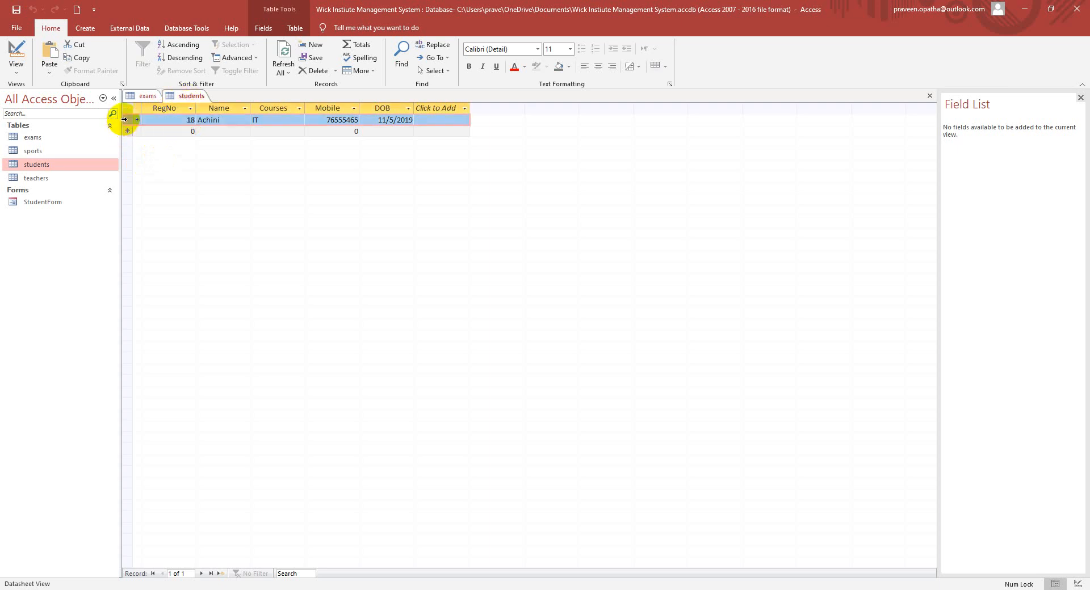
left_click(146, 96)
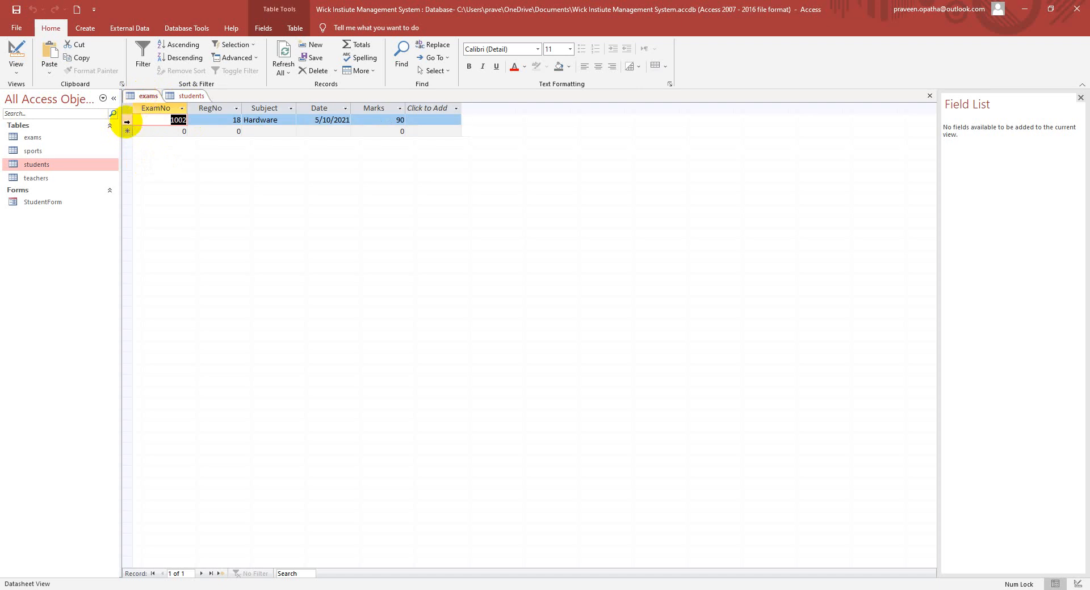
left_click(126, 121)
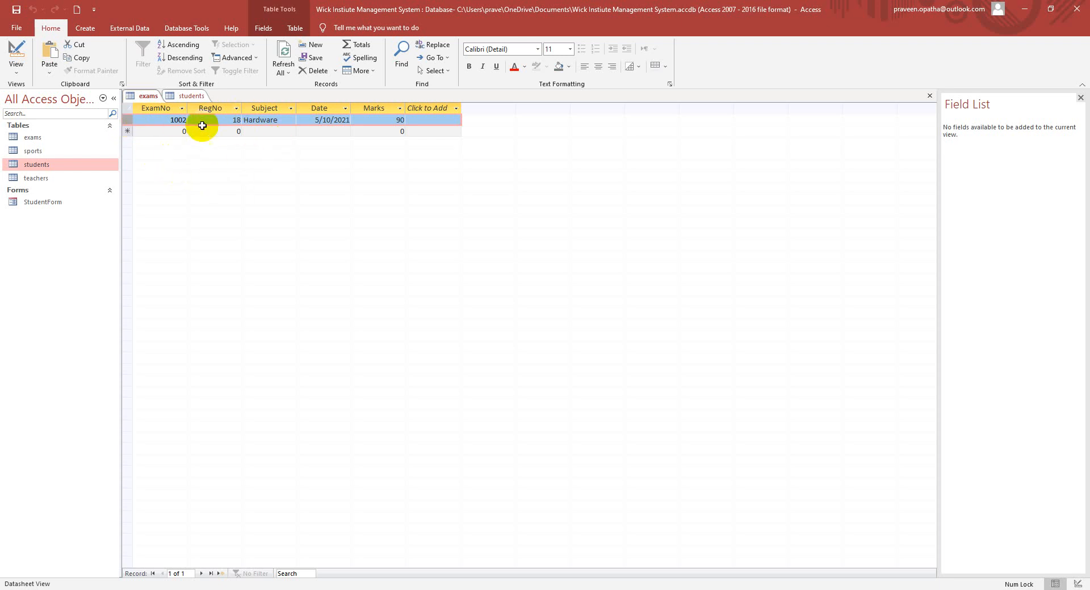
left_click(189, 94)
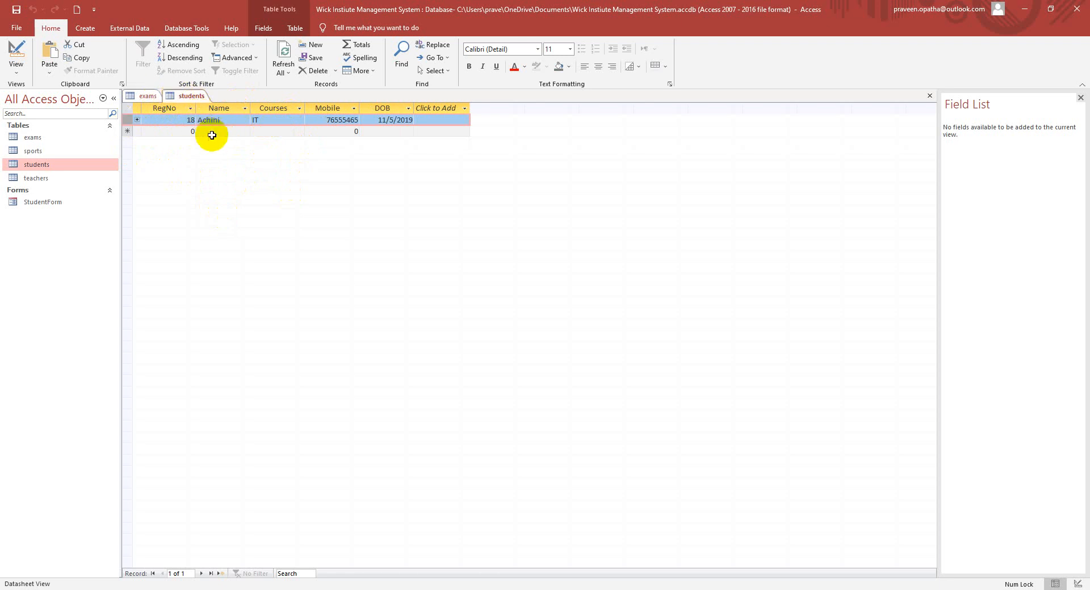
left_click(149, 96)
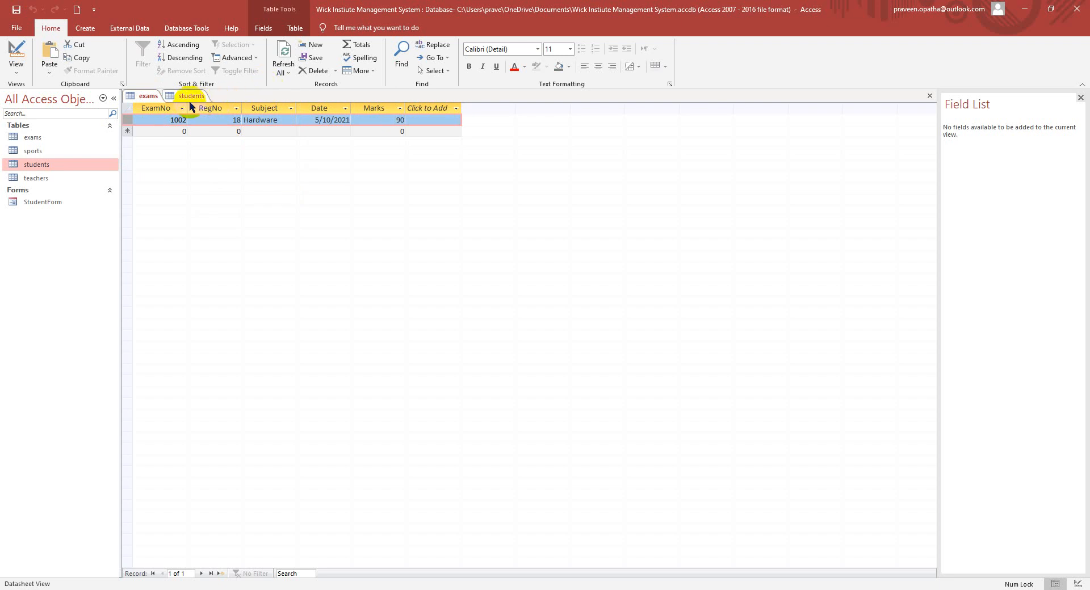
left_click(166, 110)
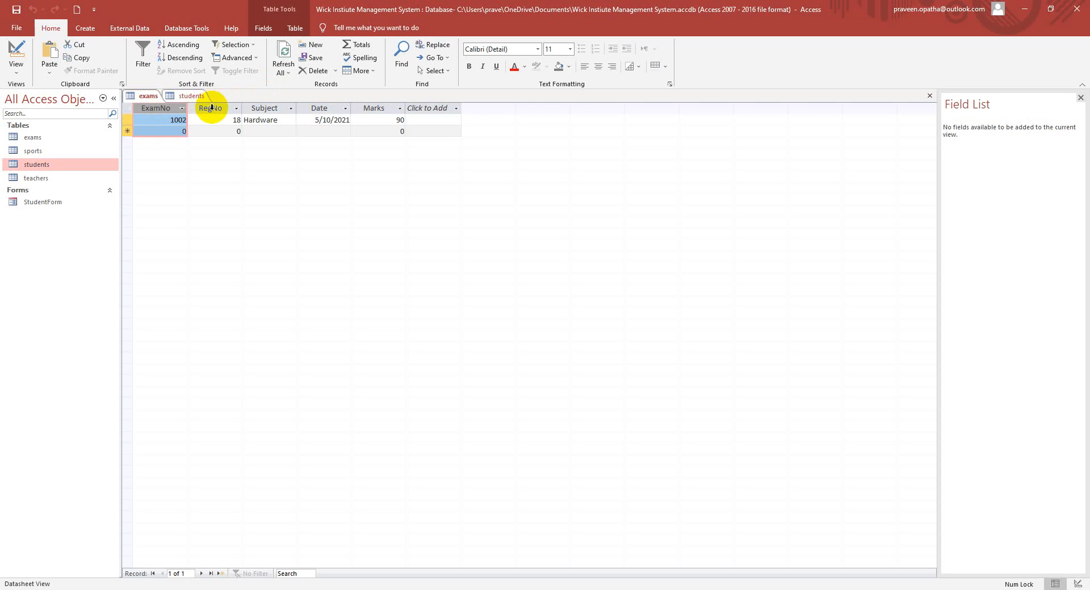
left_click(210, 108)
left_click(269, 104)
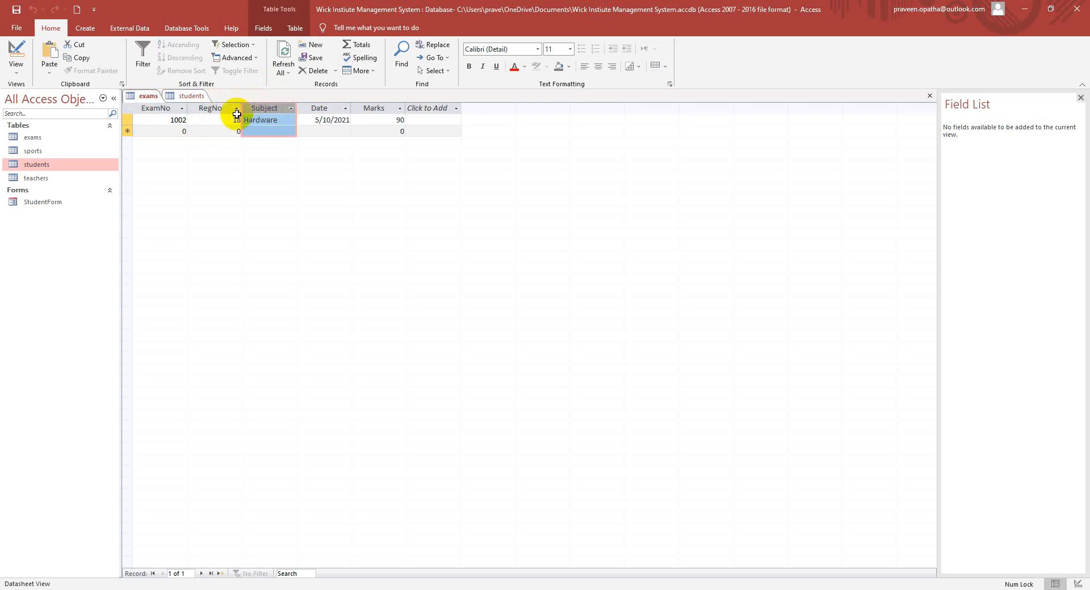
left_click(187, 96)
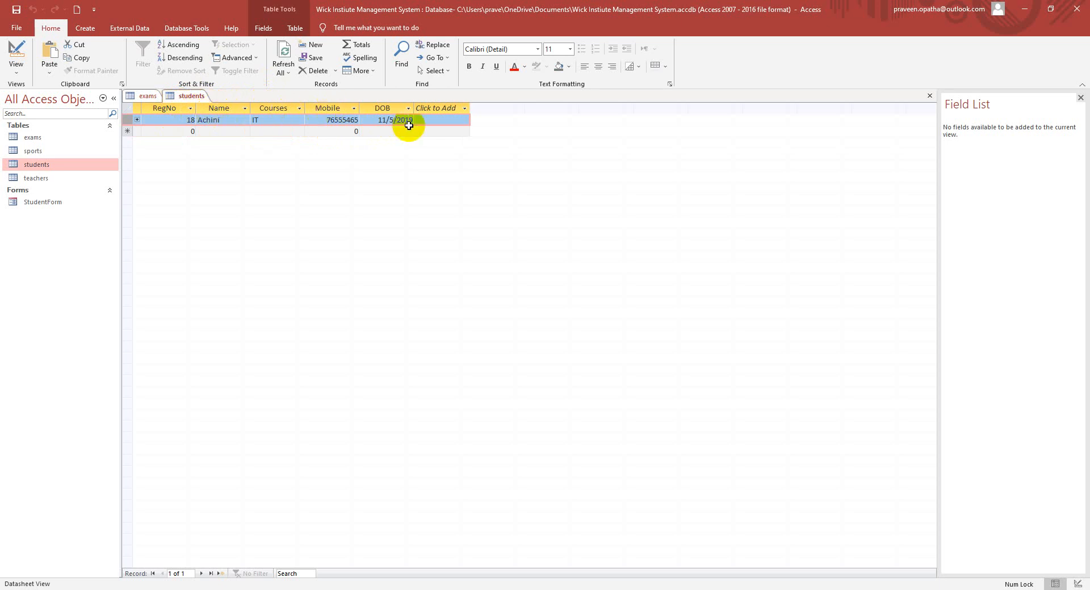
left_click(147, 96)
Open the StudentForm form to view its entry fields and close it again.
left_click(36, 206)
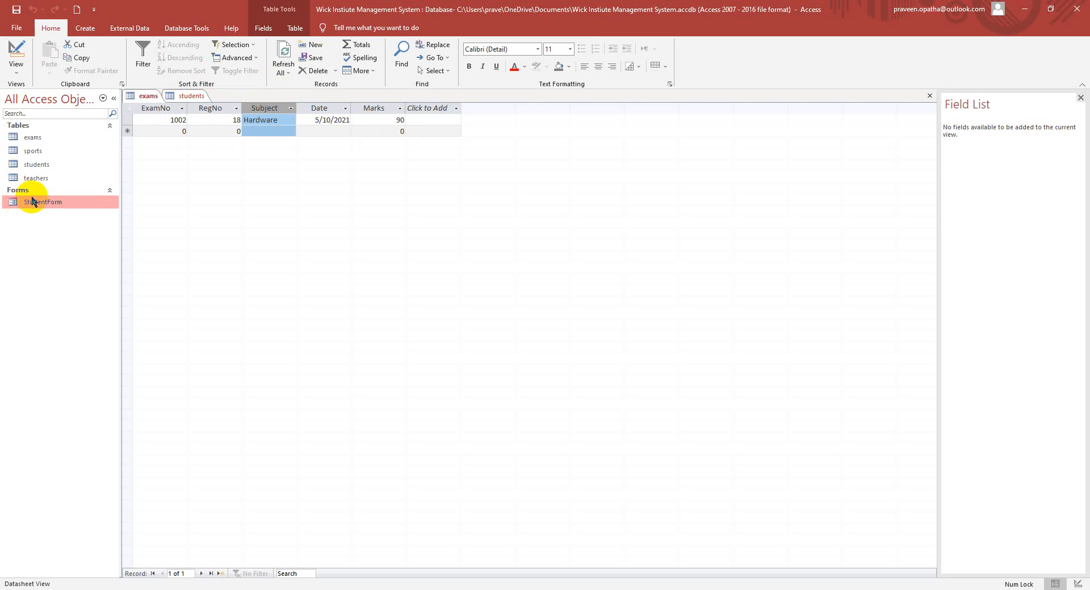
right_click(34, 202)
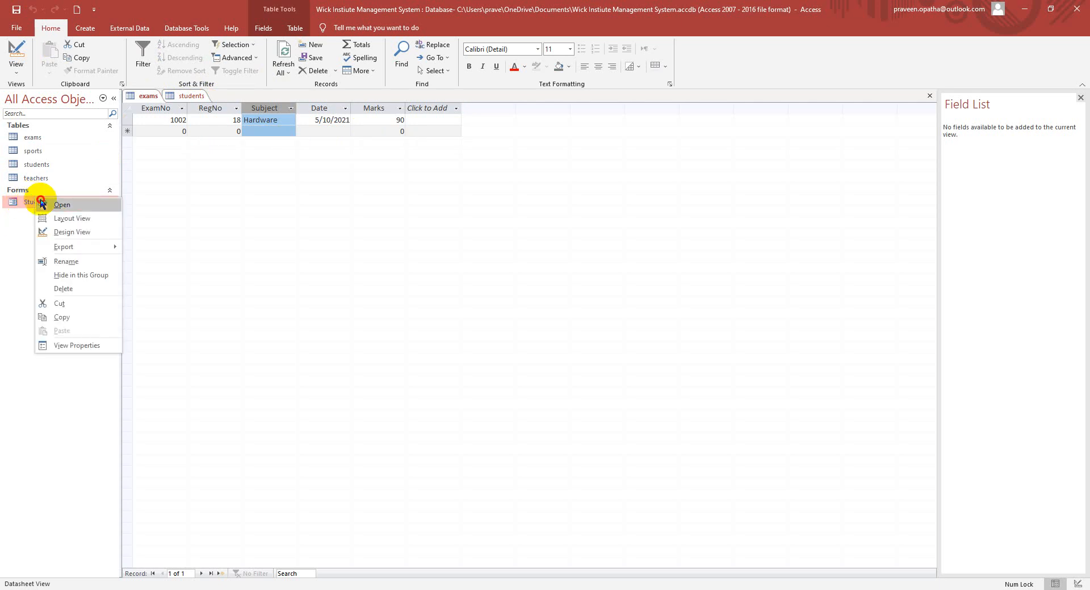
left_click(43, 205)
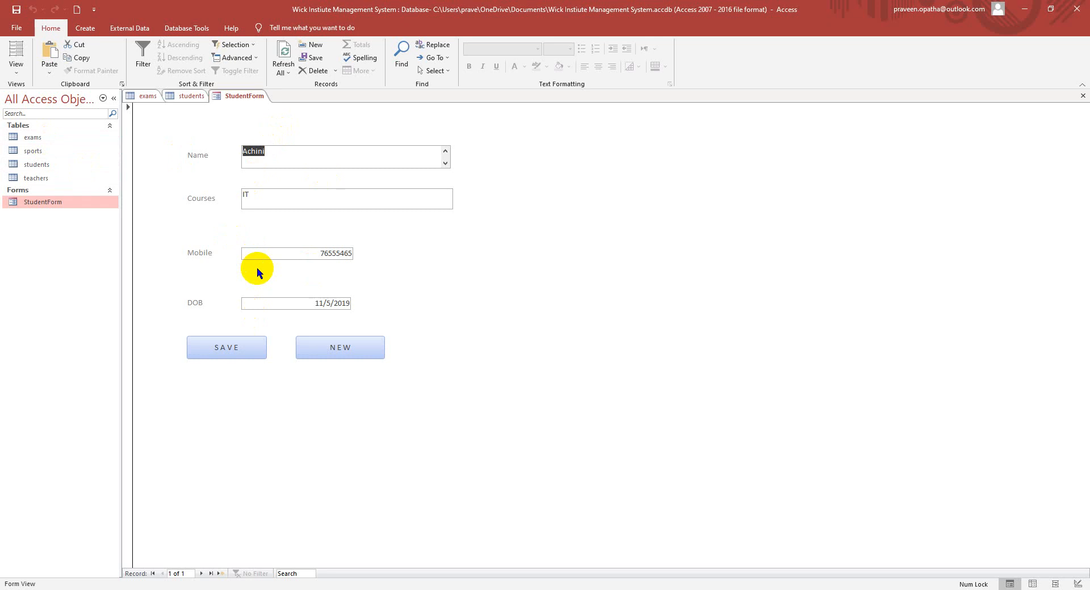
right_click(237, 97)
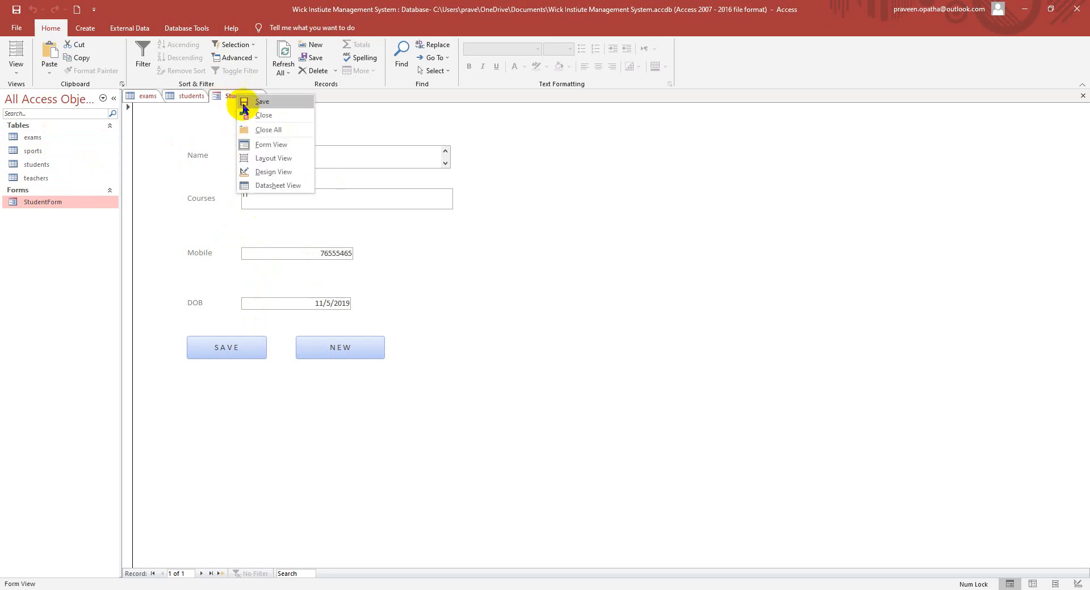
left_click(249, 111)
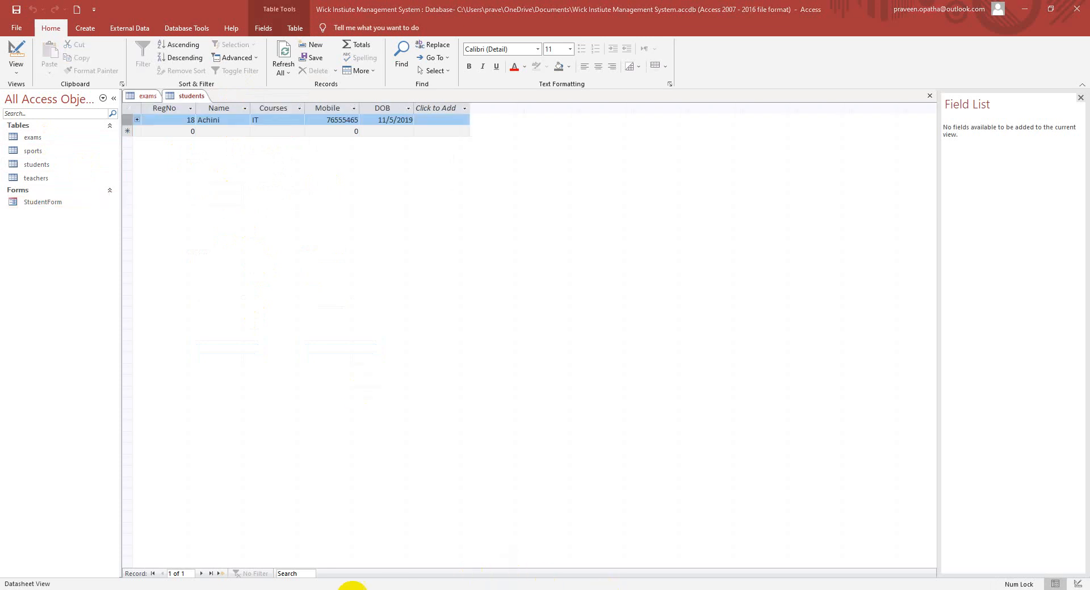
Switch to the Notepad note, highlight the "Queries" line and return to the Access database.
mouse_move(305, 589)
left_click(299, 589)
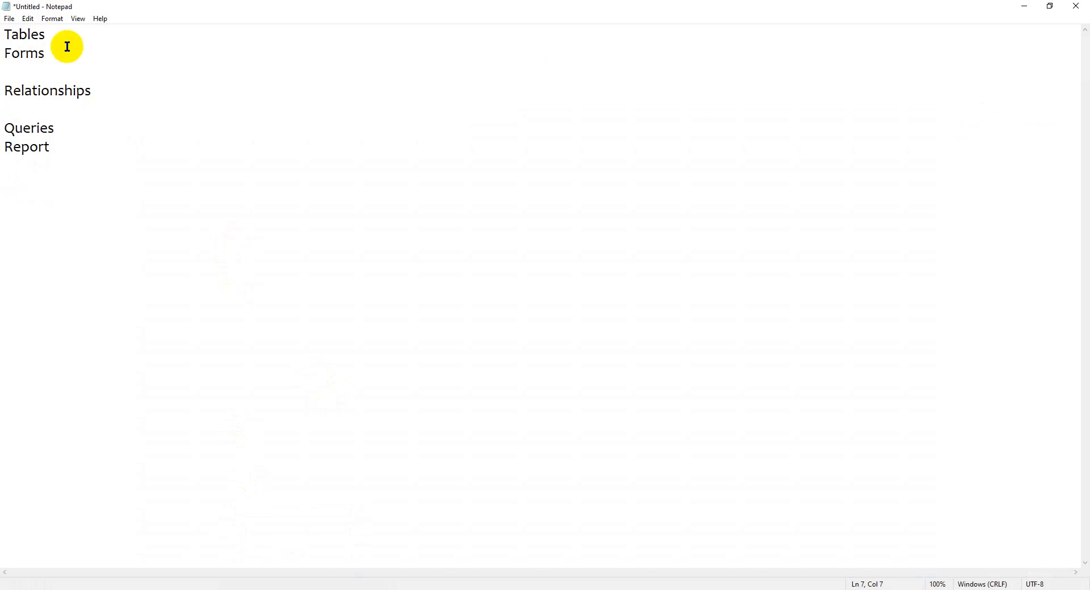
left_click_drag(55, 127, 5, 128)
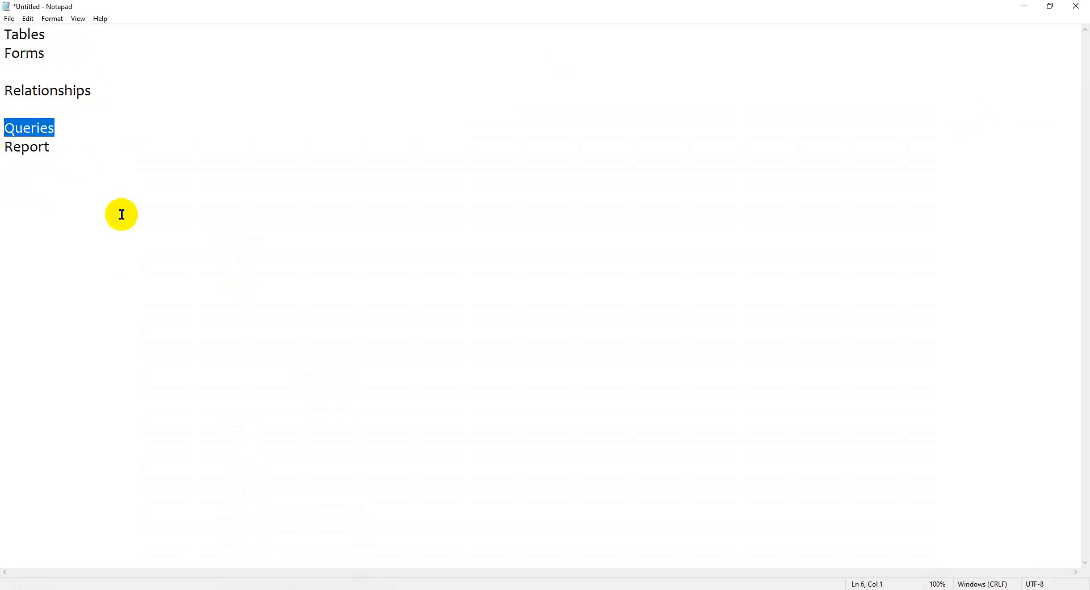
left_click(299, 589)
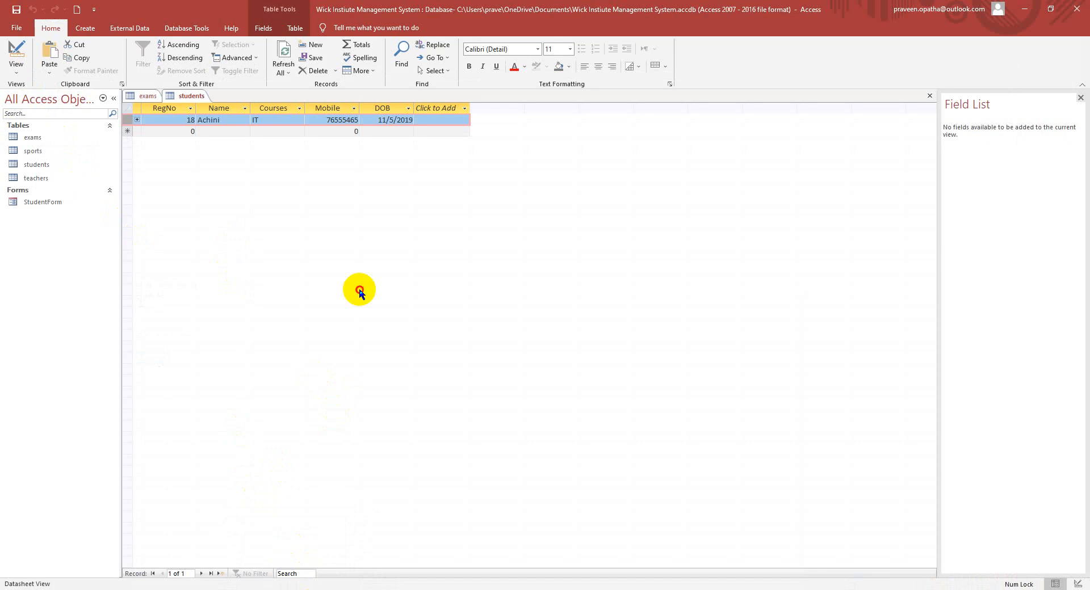
Alternate between the open exams and students tables to check which data each one holds, ending on students.
left_click(172, 130)
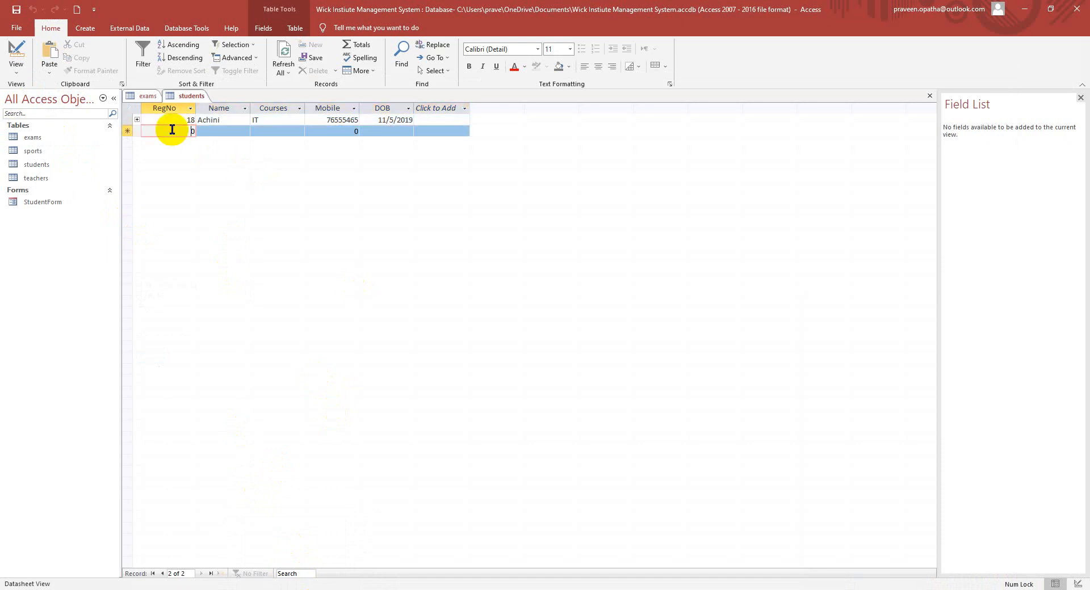
left_click(143, 94)
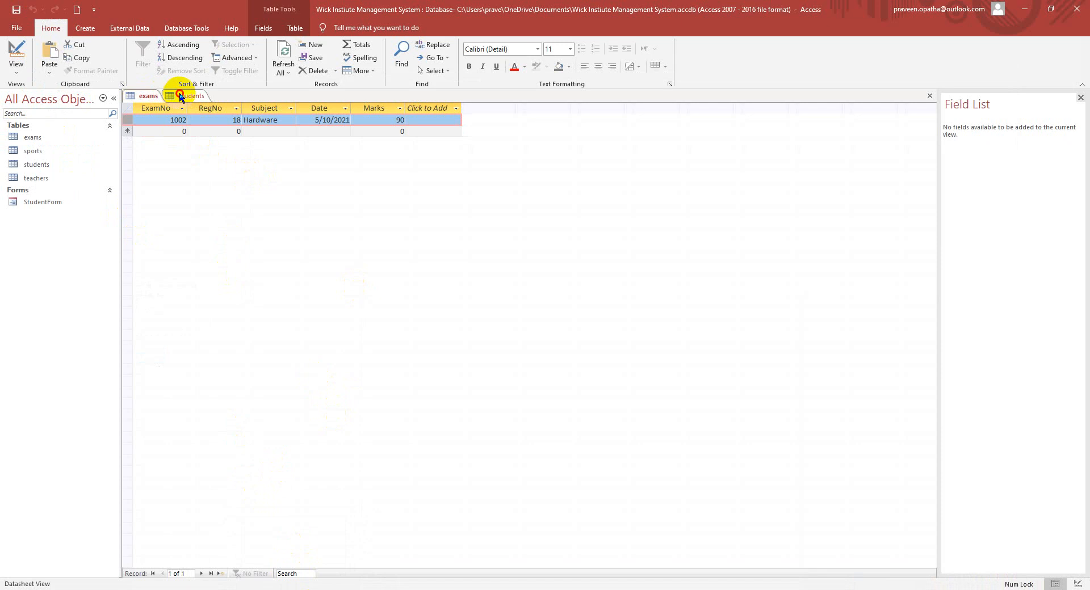
left_click(180, 96)
left_click(142, 95)
left_click(176, 95)
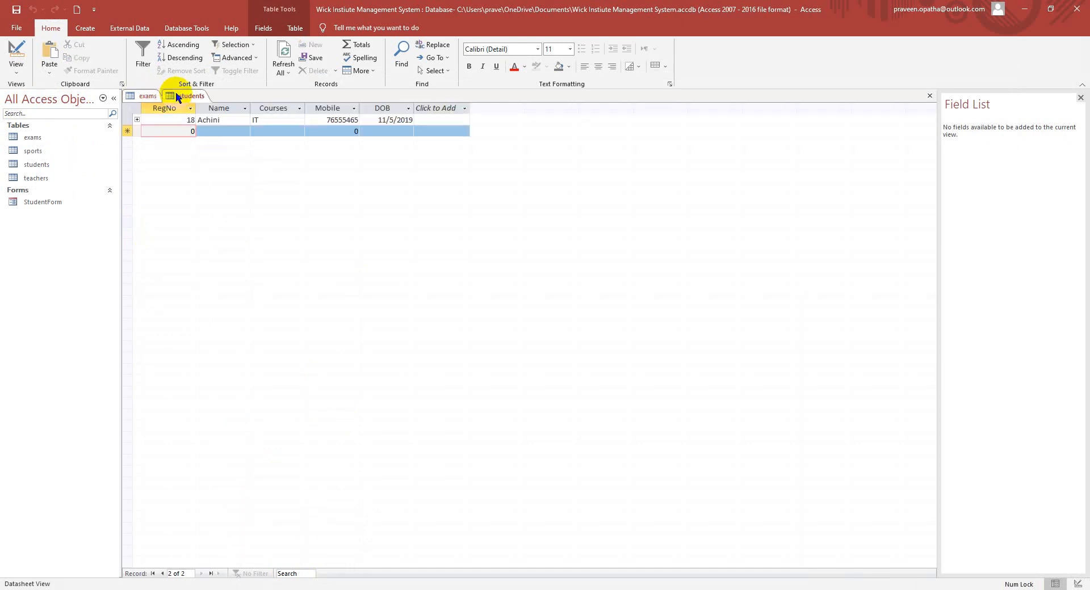
left_click(146, 94)
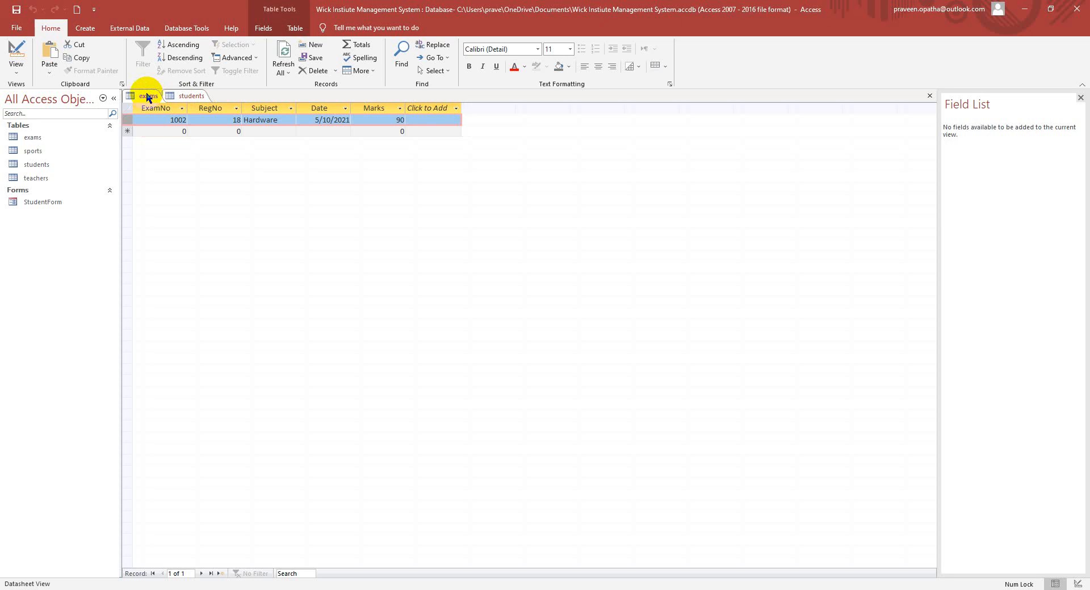
left_click(177, 96)
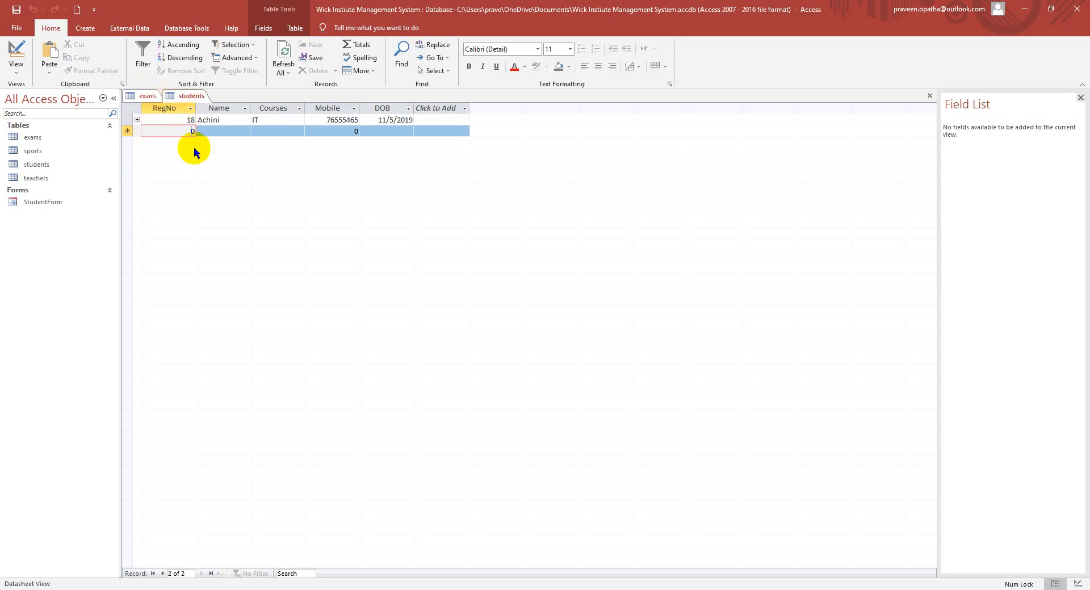
Start a second record in the students table with the student's name and RegNo 20.
left_click(208, 130)
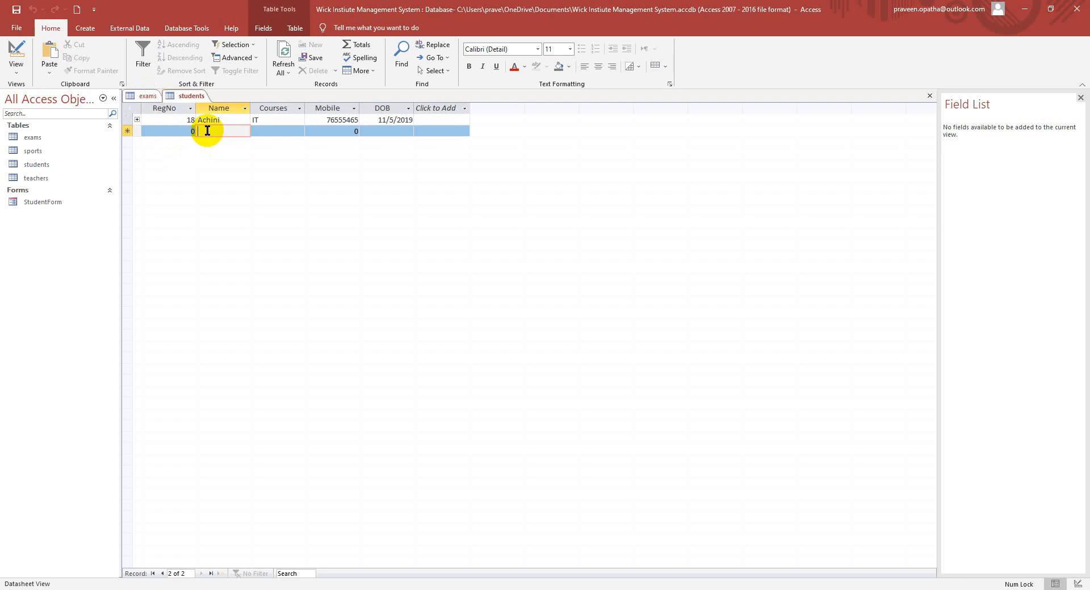
type("Kamal")
left_click(261, 130)
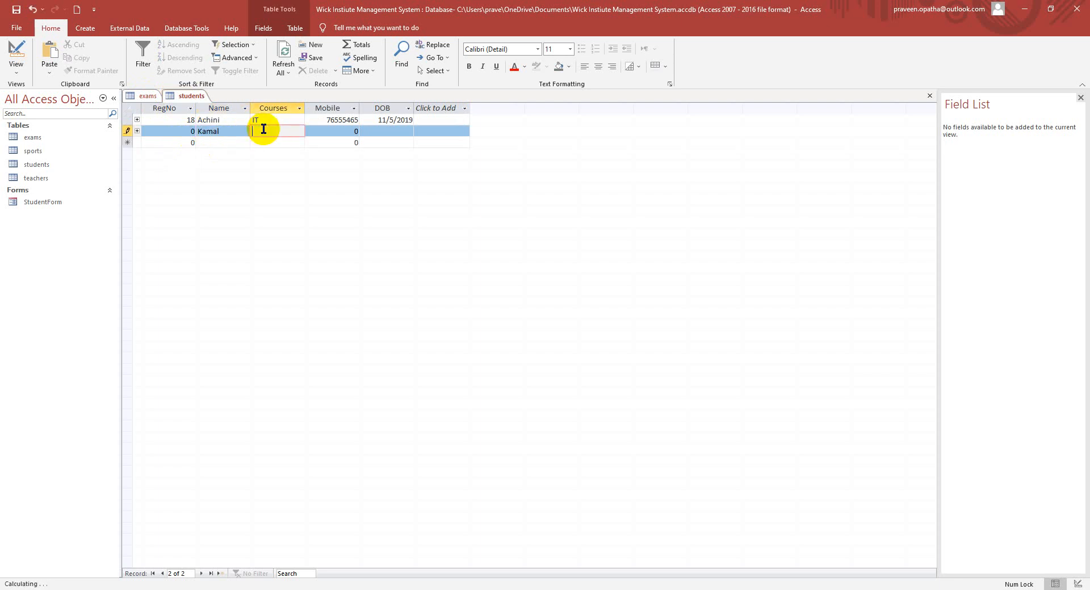
left_click_drag(182, 134, 203, 134)
type("20")
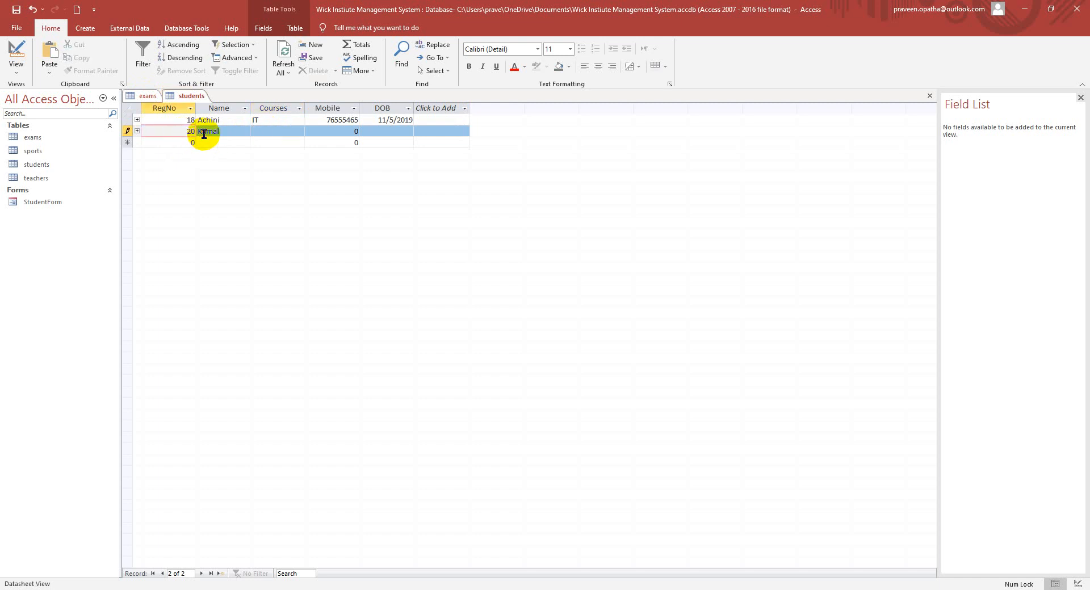
Set the course of the RegNo 20 student to "Eng" and fill in the mobile number.
left_click(276, 133)
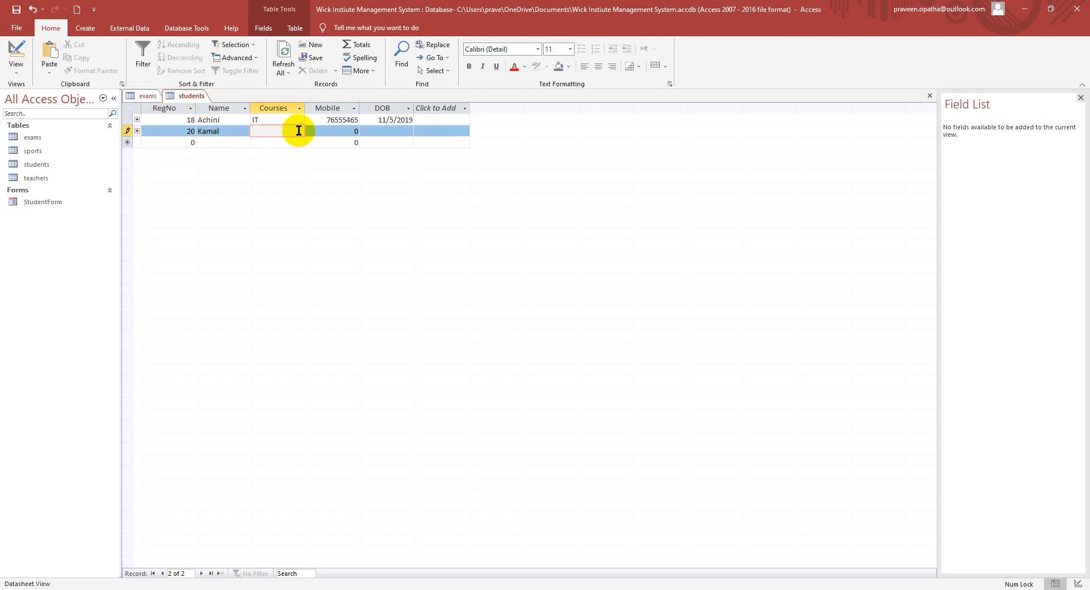
type("Eng")
left_click_drag(340, 130, 366, 128)
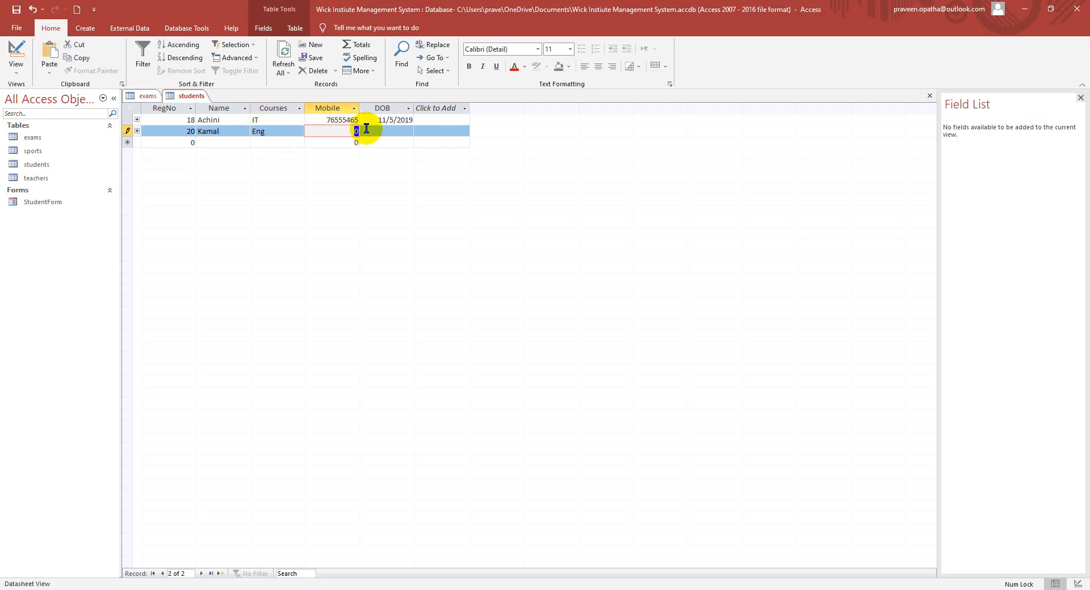
type("151665656")
key("BackSpace")
key("BackSpace")
type("5")
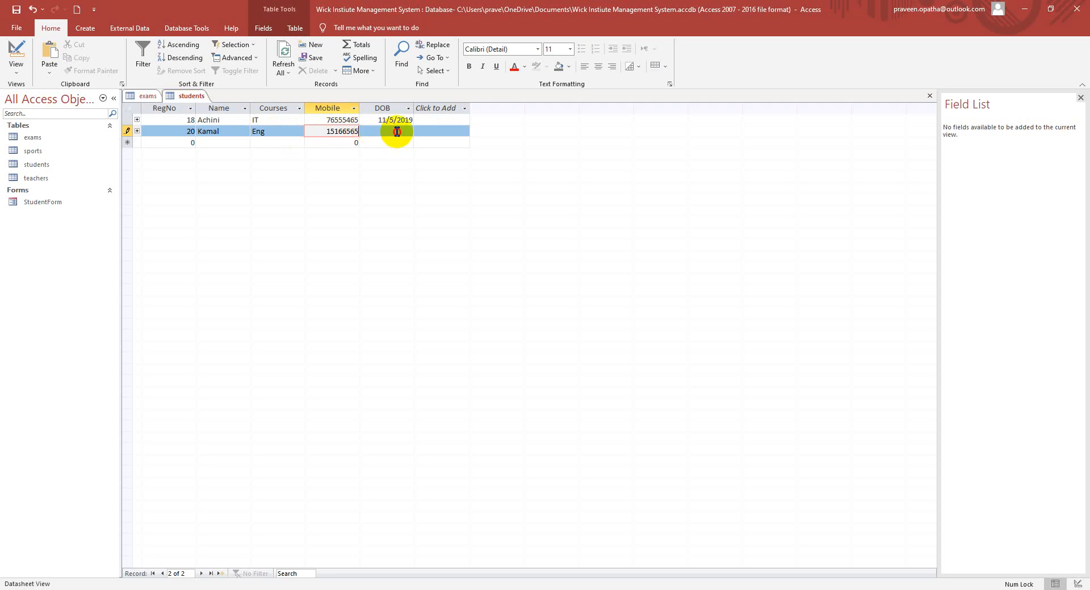
Fill in the date of birth of the RegNo 20 student using the date picker.
left_click(393, 131)
left_click(419, 131)
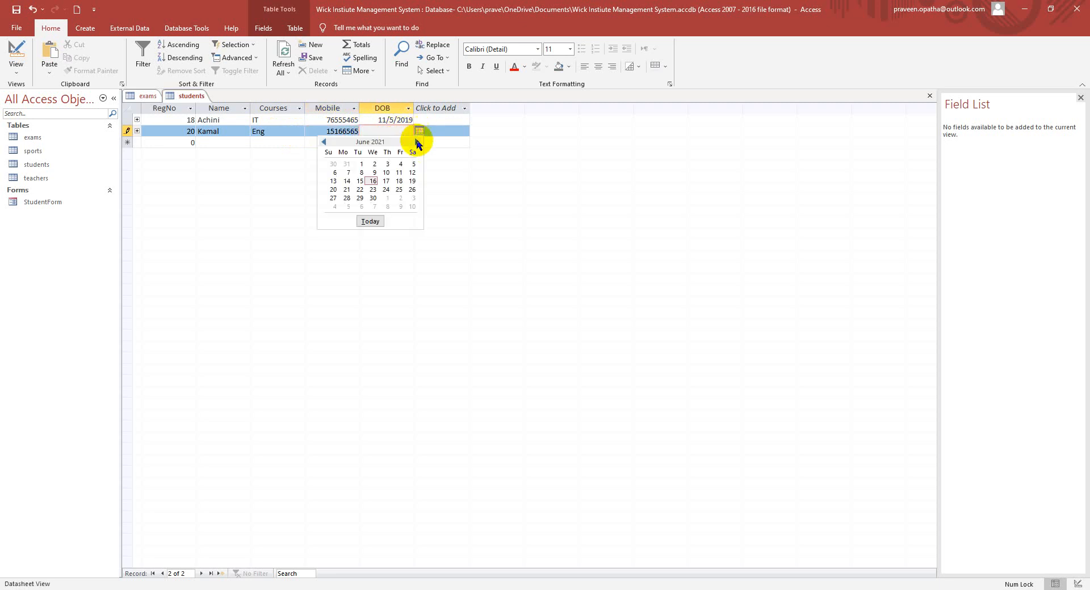
left_click(348, 173)
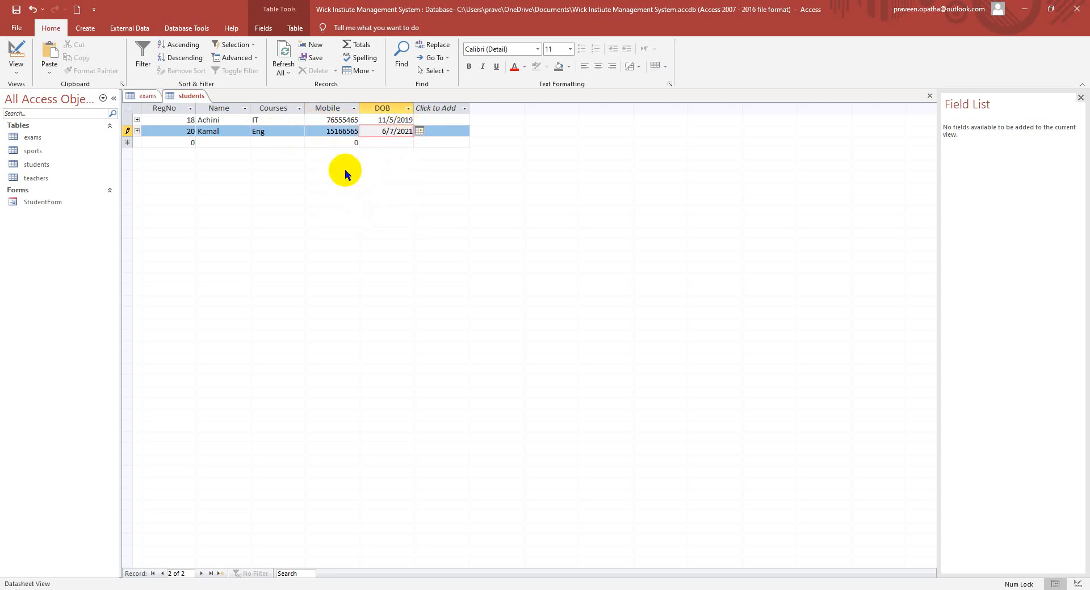
Add a third record to the students table with RegNo 22, the student's name and the course "Eng".
left_click(182, 141)
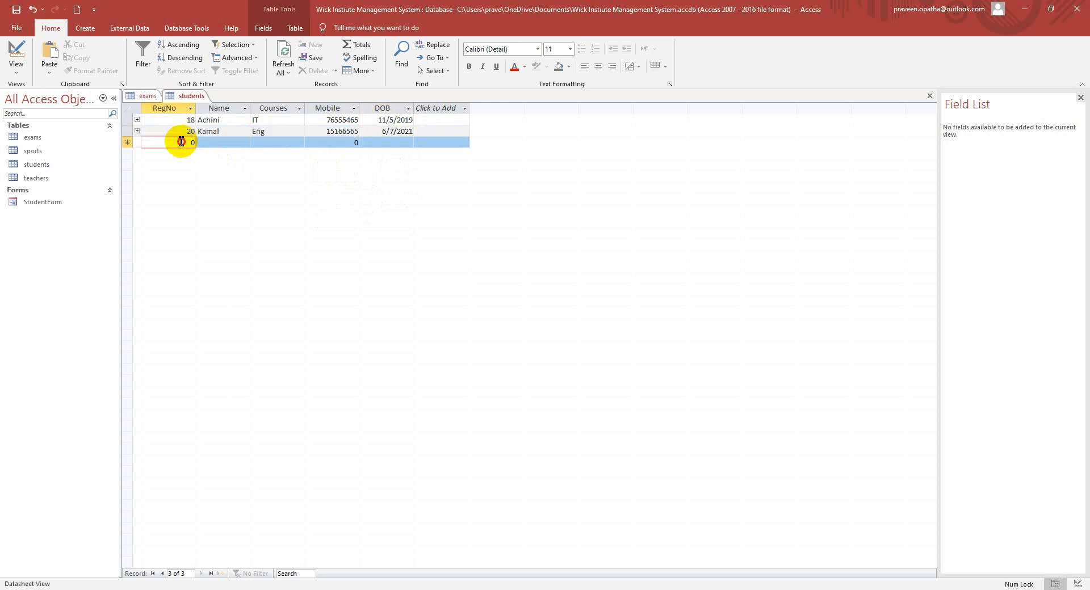
type("22")
left_click(223, 144)
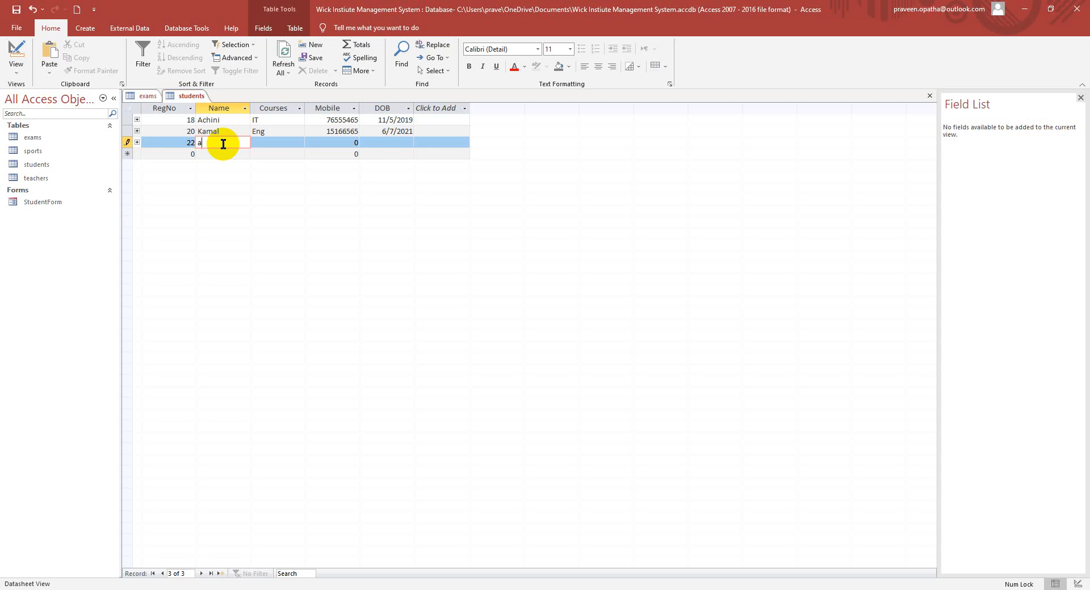
type("Amal")
left_click(277, 144)
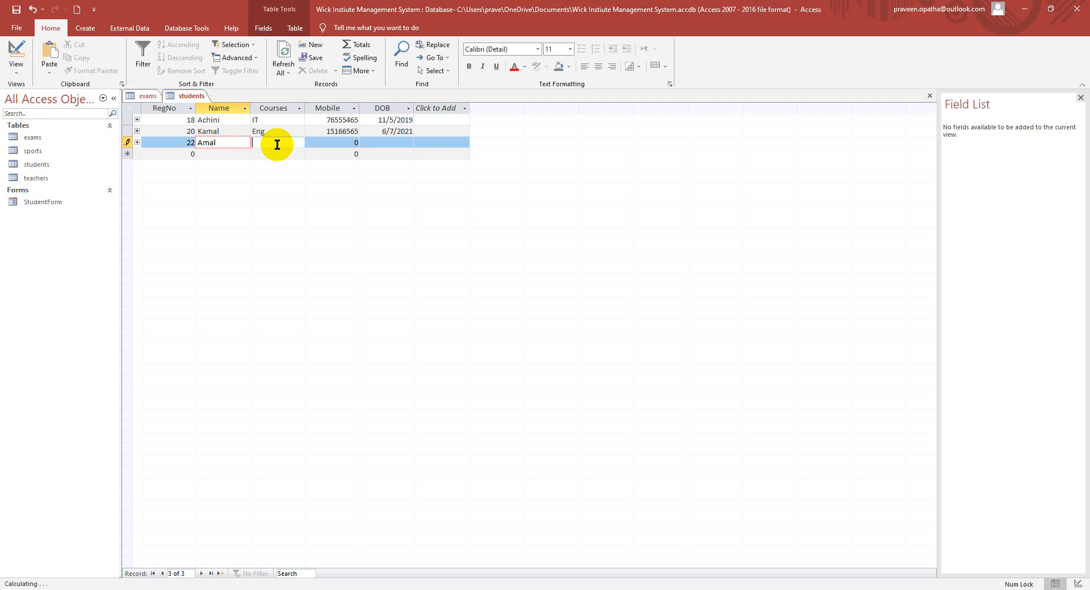
type("Eng")
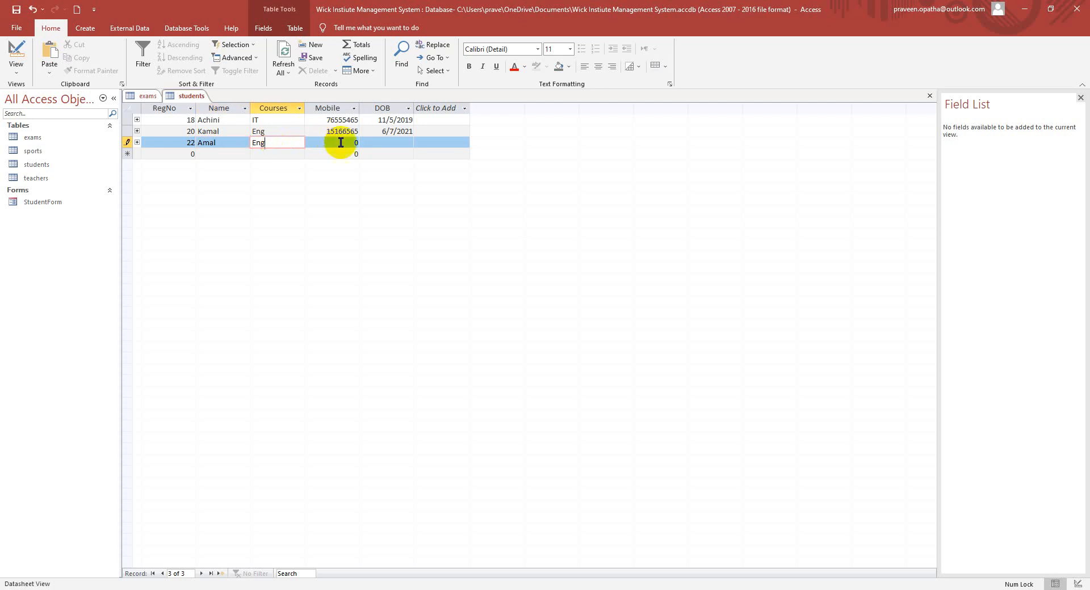
Fill in the mobile number and date of birth of the RegNo 22 student.
key("Tab")
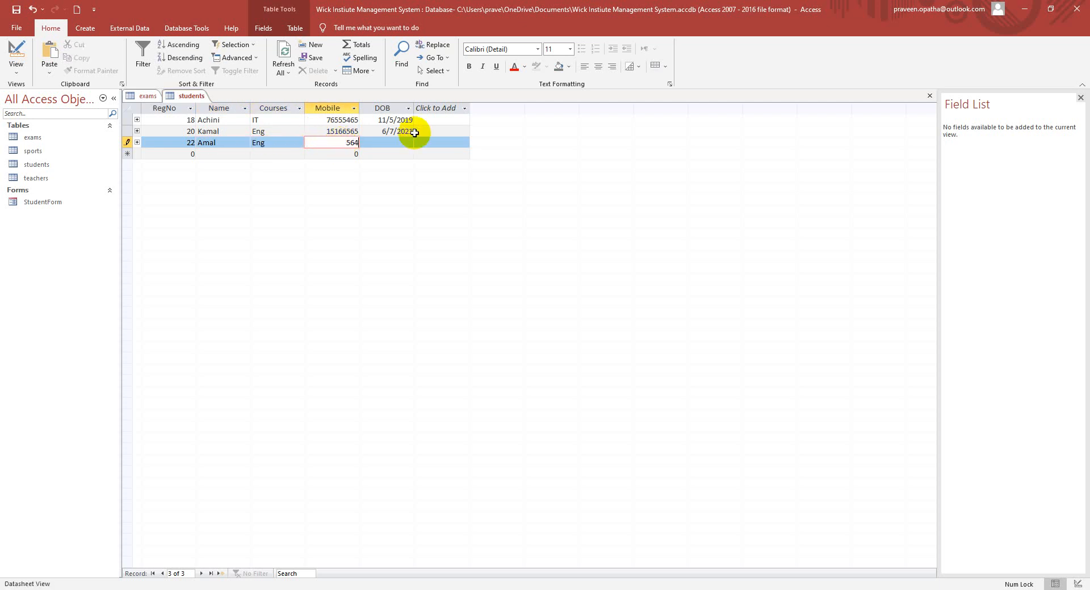
type("564644")
key("Tab")
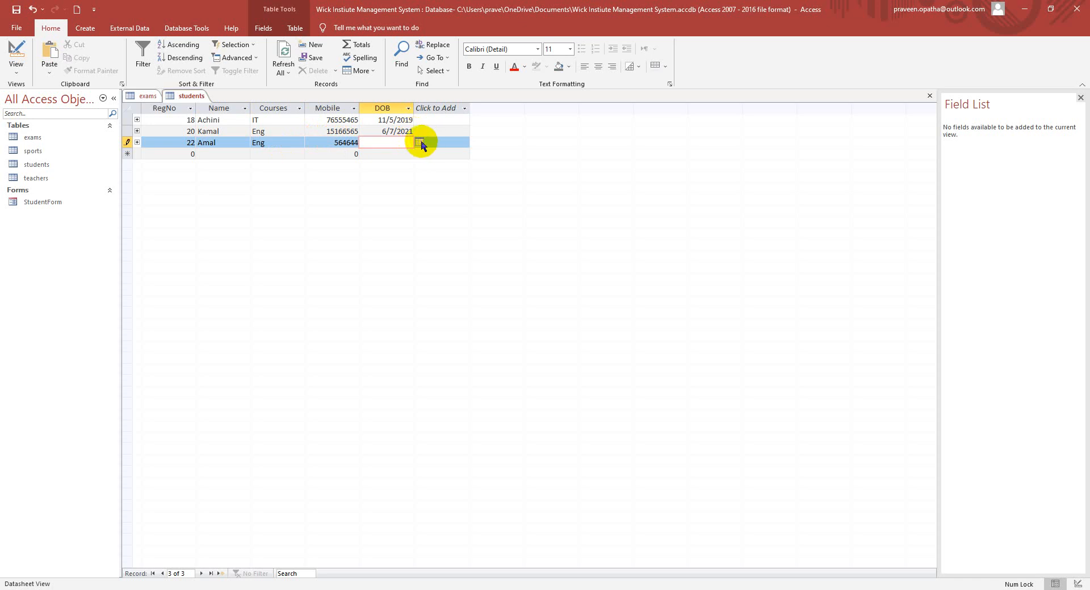
left_click(419, 143)
left_click(323, 153)
left_click(323, 153)
left_click(323, 153)
left_click(323, 153)
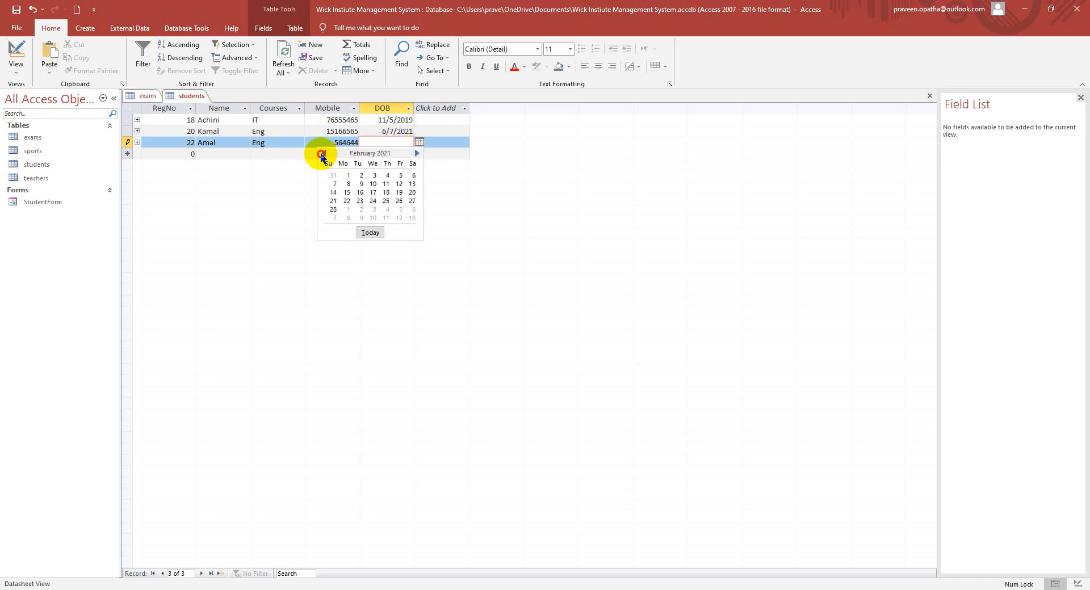
left_click(348, 192)
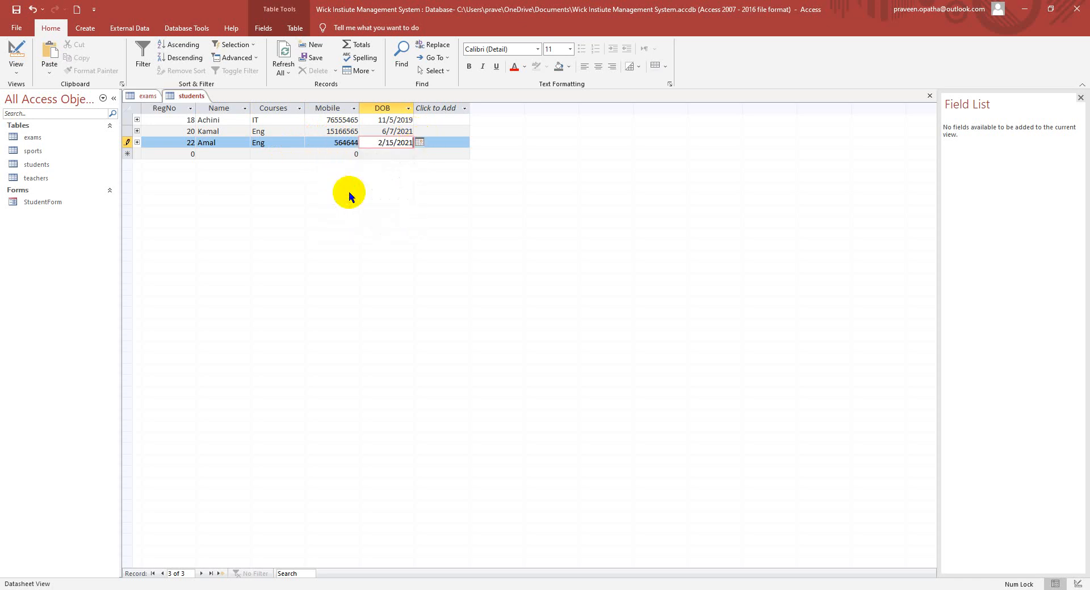
Add a fourth record to the students table with RegNo 24, the student's name and the course "IT".
left_click(197, 155)
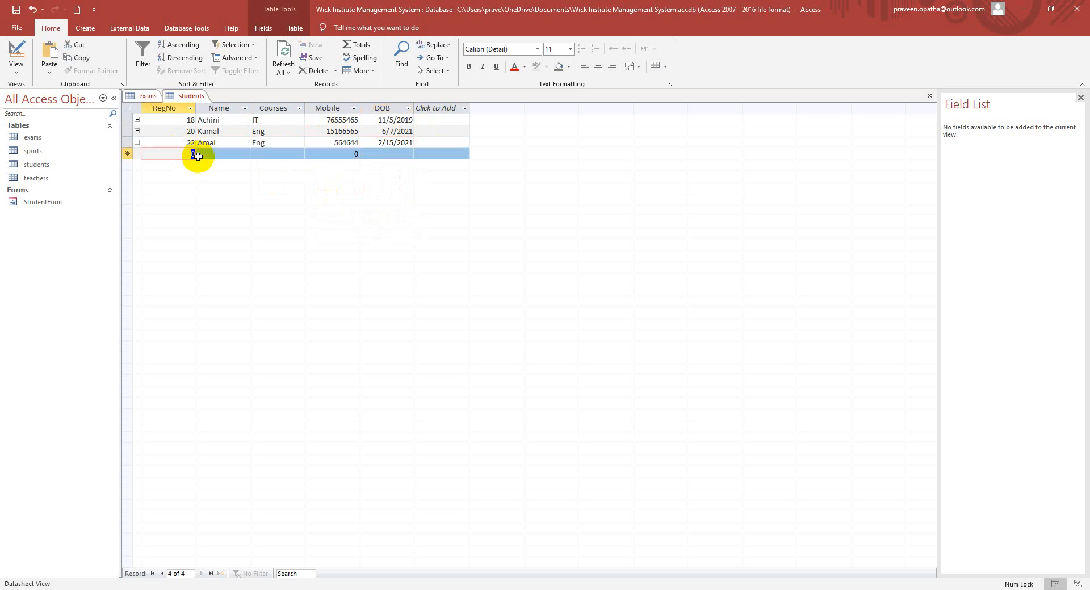
type("24")
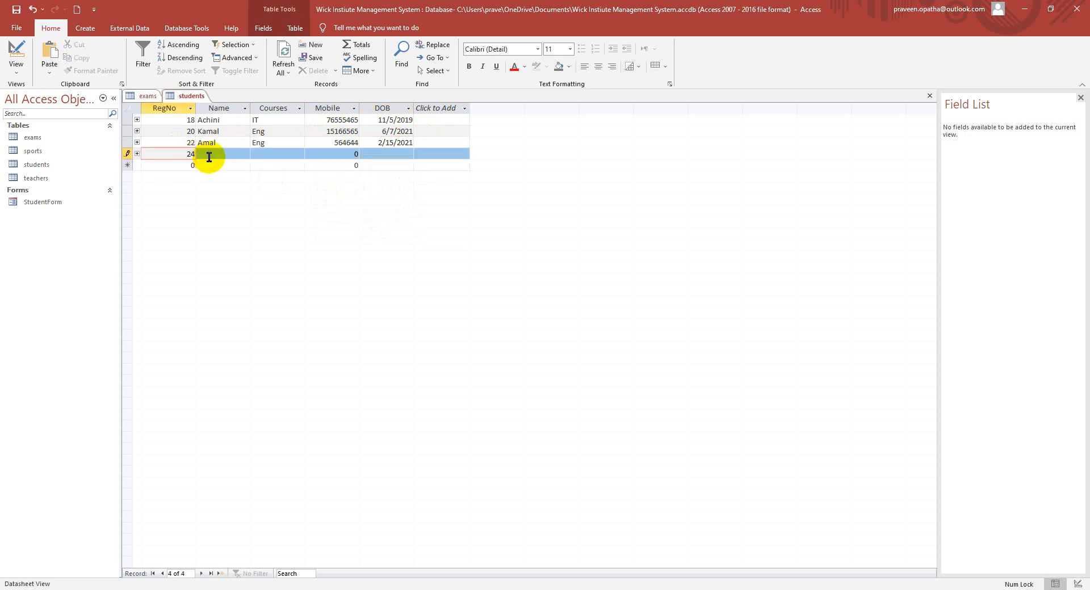
left_click(227, 155)
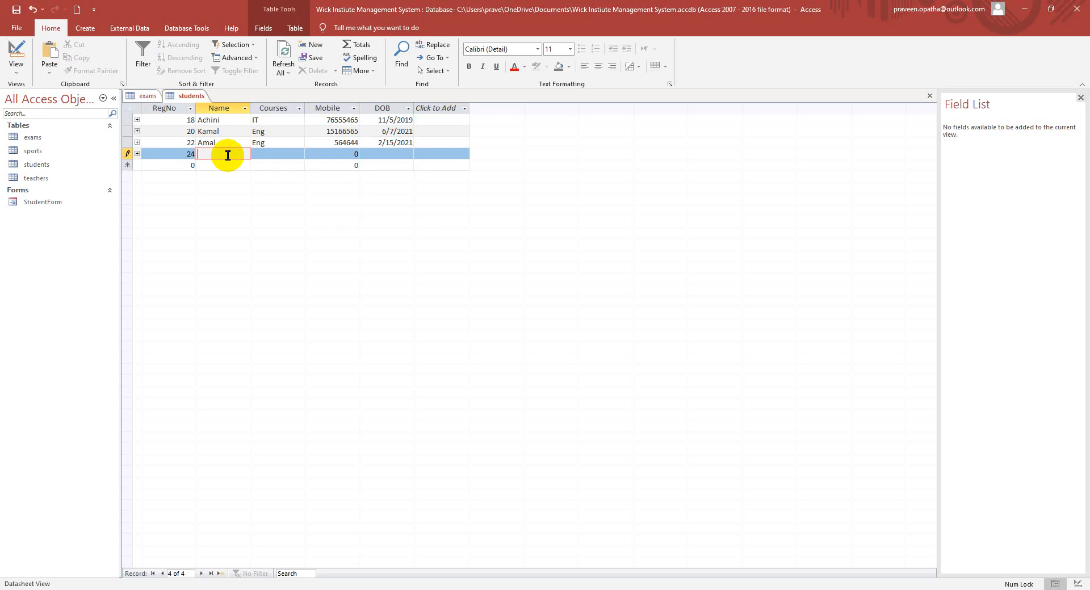
type("Sayuri")
left_click(268, 157)
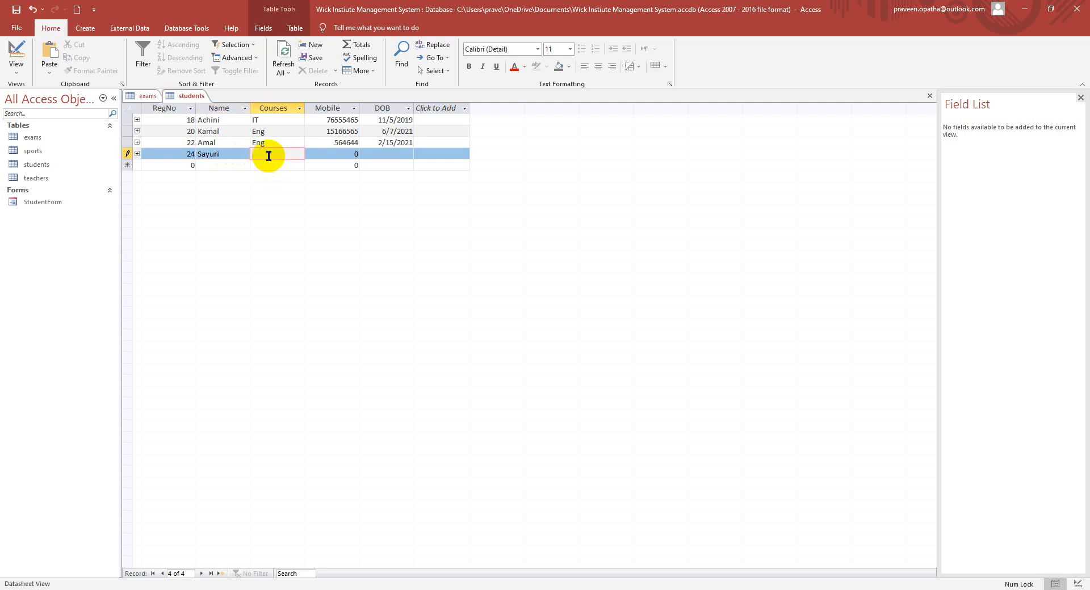
type("IT")
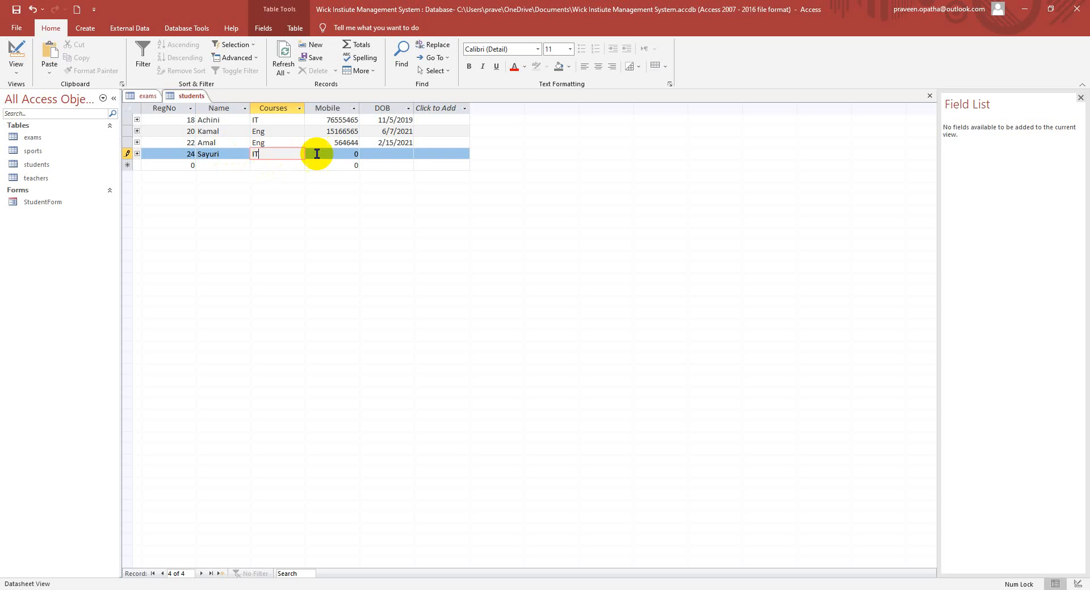
Fill in the mobile number and date of birth of the RegNo 24 student.
key("Tab")
type("11645464")
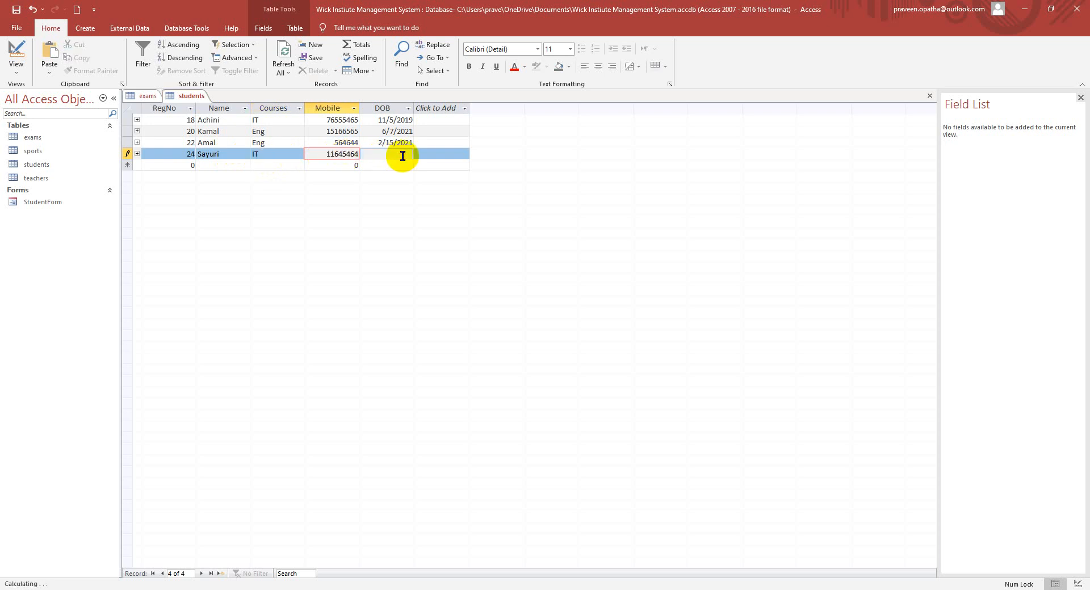
key("Tab")
left_click(419, 154)
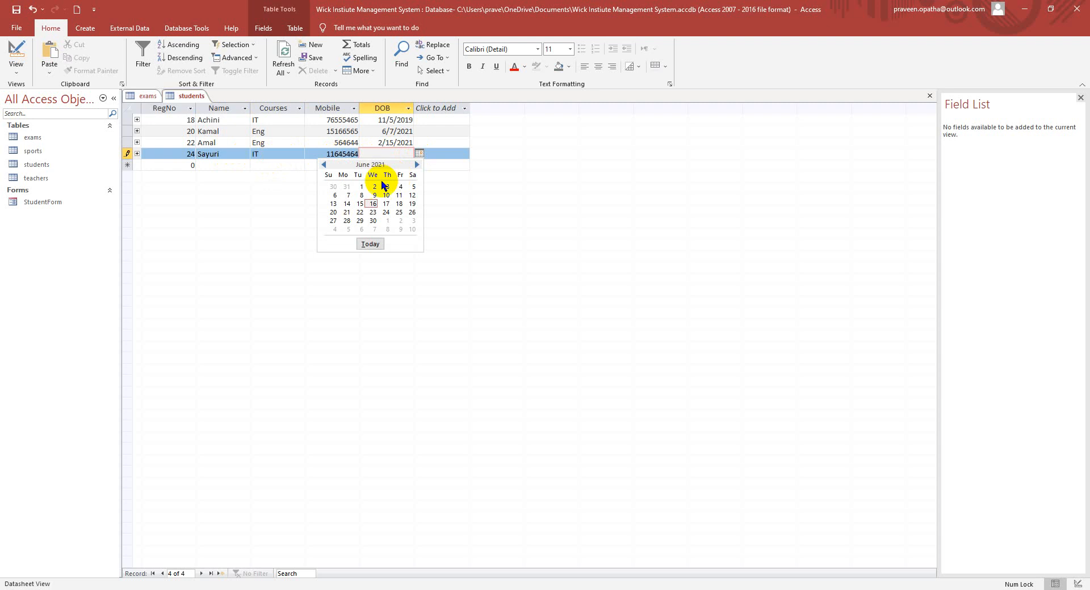
left_click(321, 165)
left_click(322, 165)
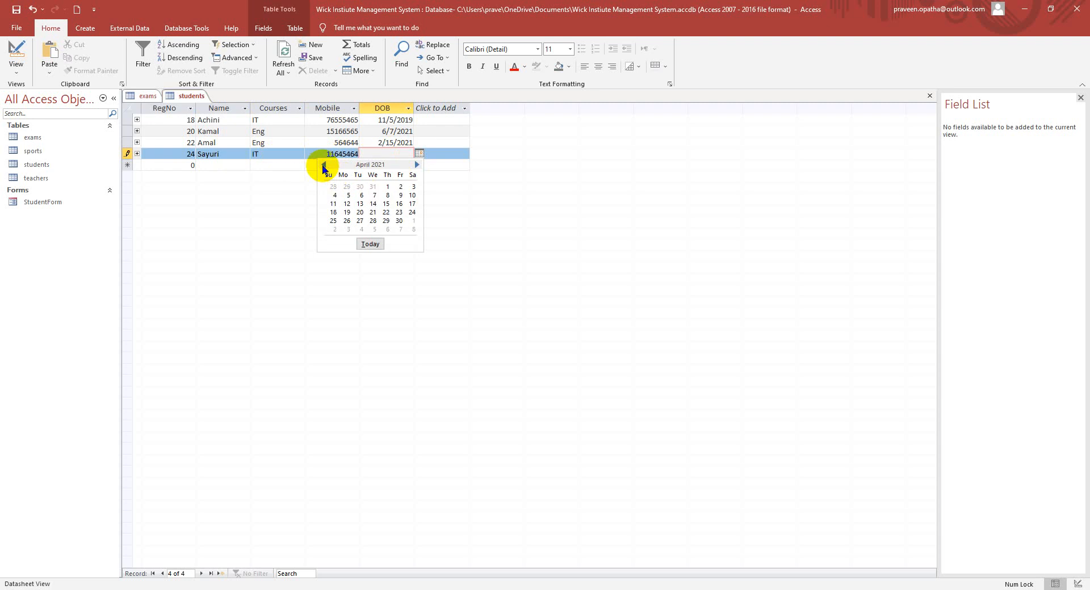
left_click(354, 204)
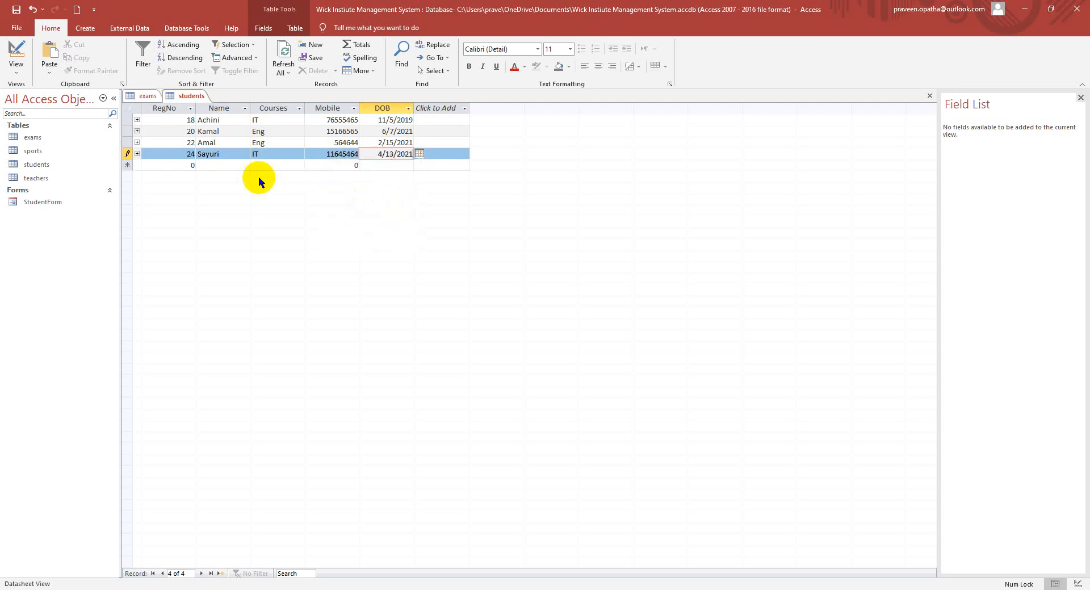
Add a fifth record to the students table with RegNo 26, the student's name and the course "IT".
key("Tab")
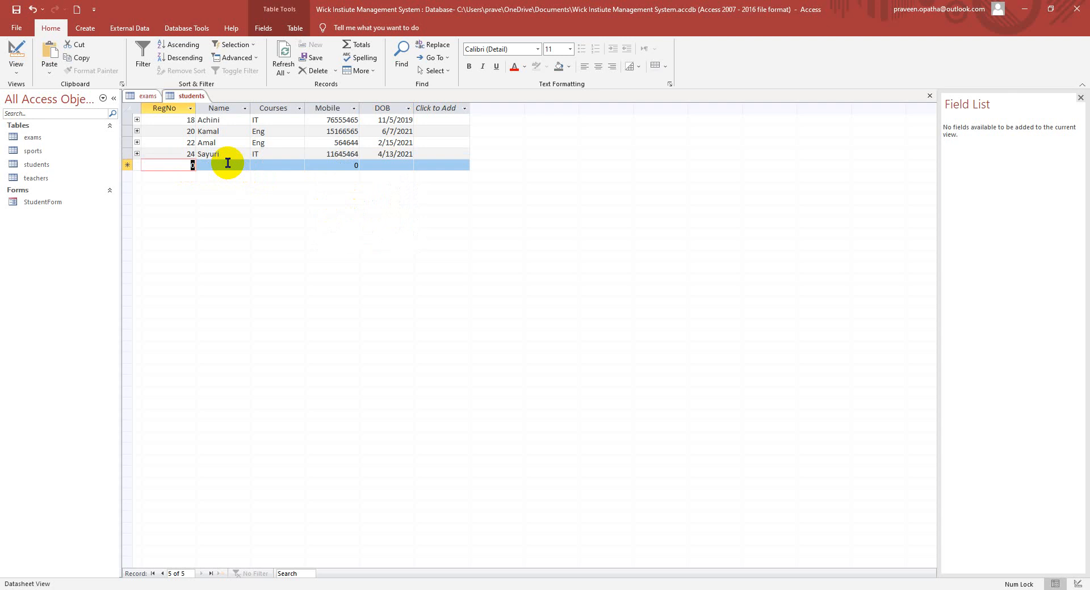
type("26")
key("Tab")
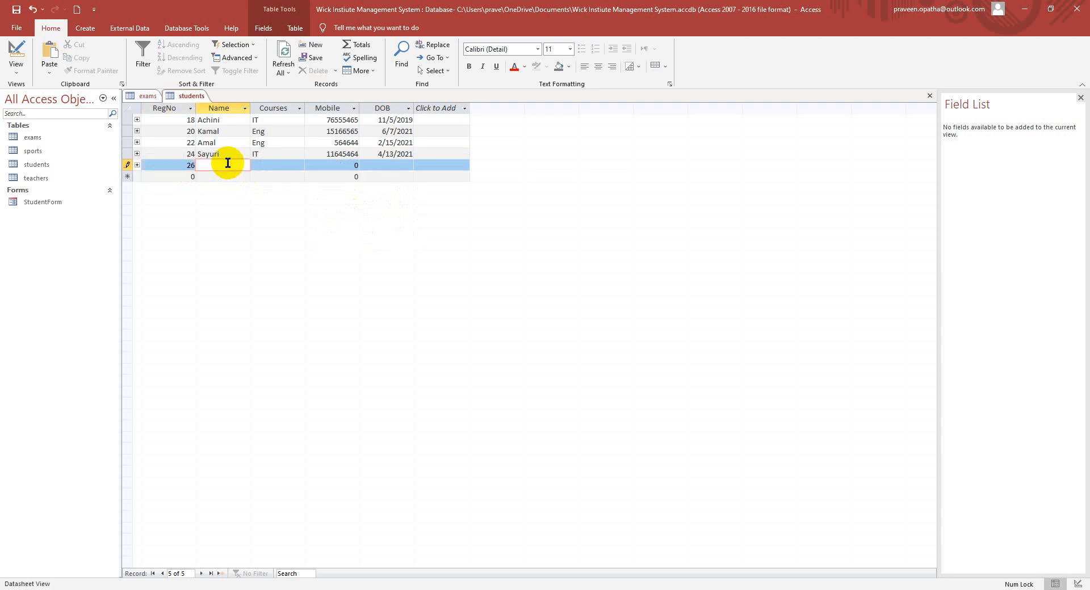
type("Thimali")
left_click(279, 163)
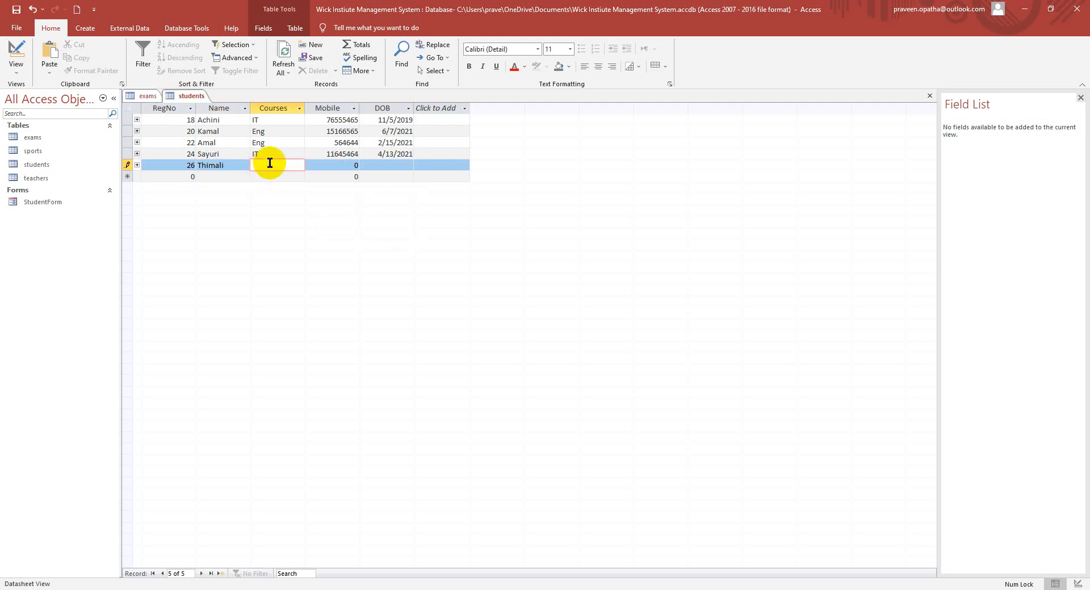
type("IT")
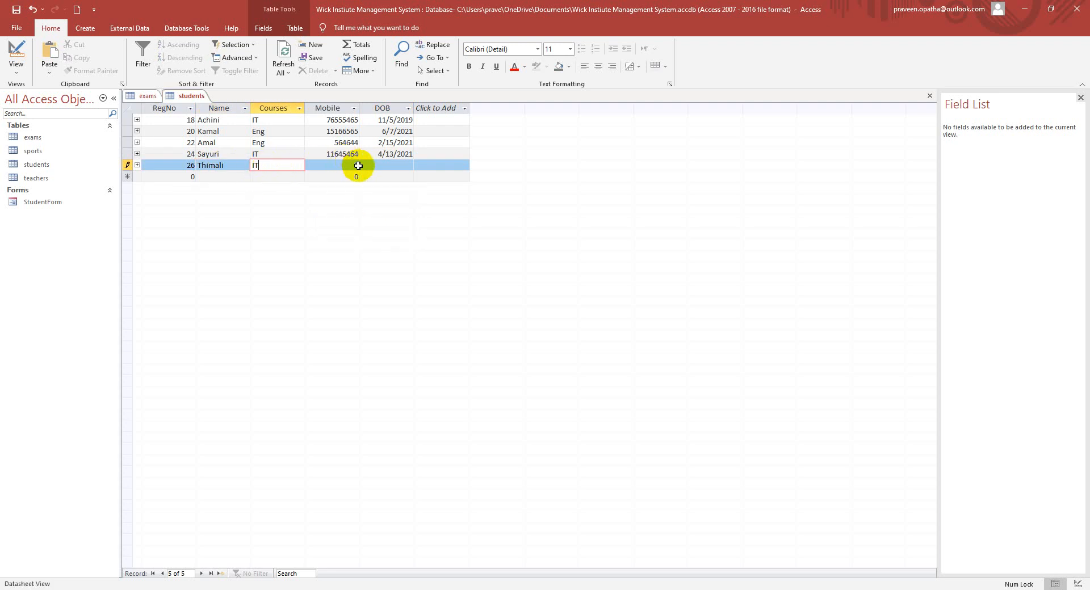
Fill in the mobile number and date of birth of the RegNo 26 student.
key("Tab")
type("46544")
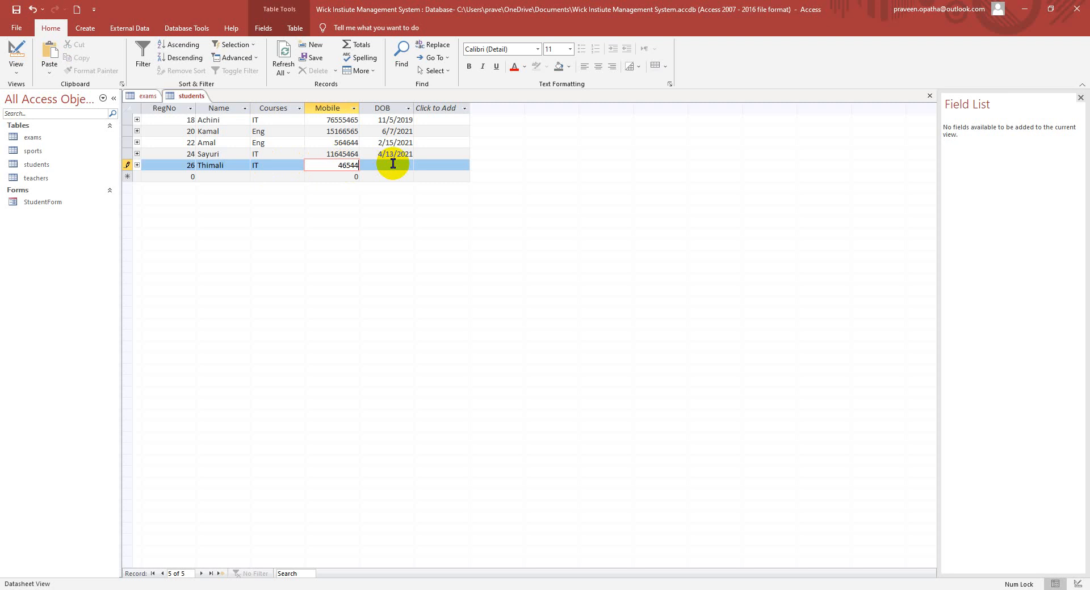
type("464")
left_click(393, 165)
left_click(419, 165)
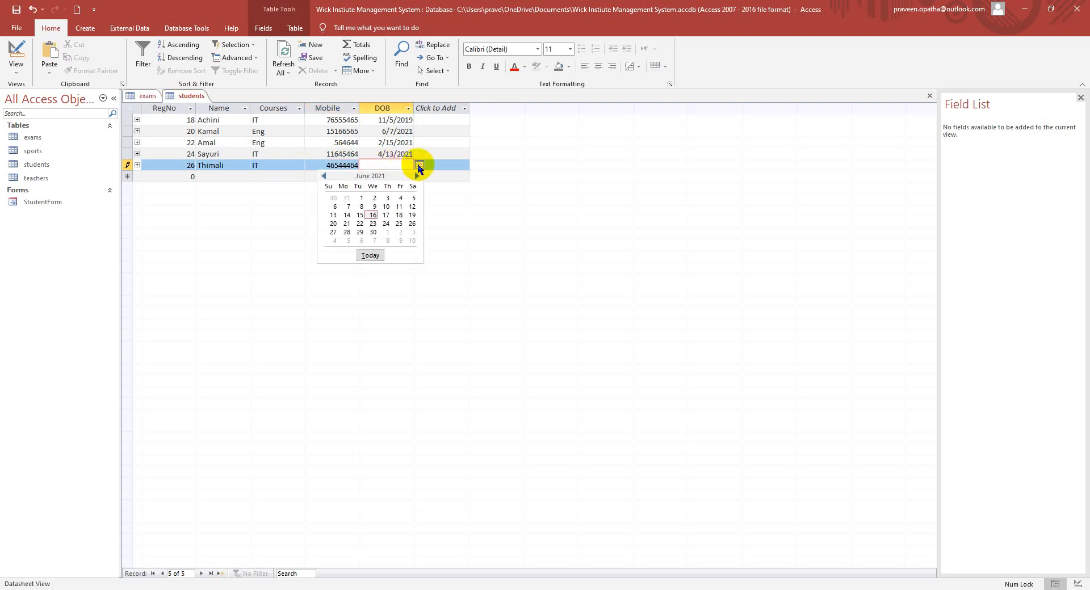
left_click(324, 176)
left_click(323, 176)
left_click(324, 176)
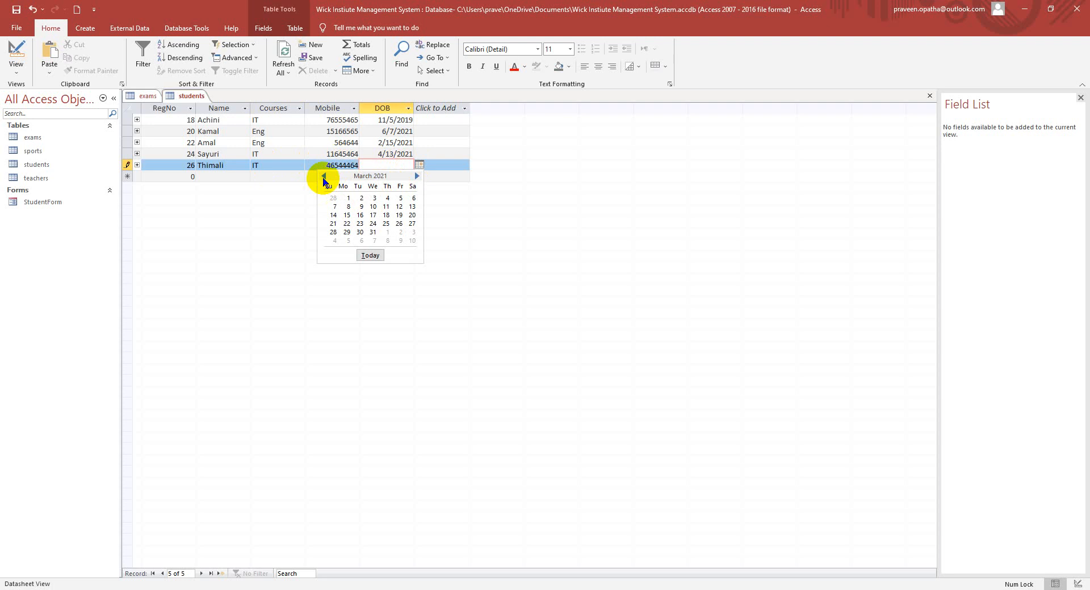
left_click(324, 176)
left_click(324, 176)
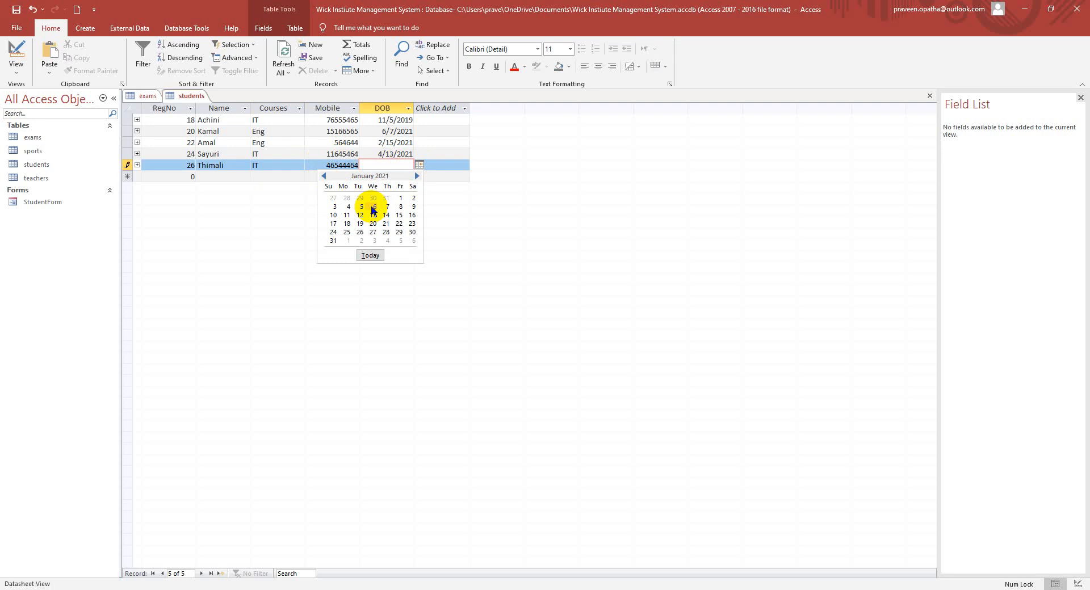
left_click(360, 208)
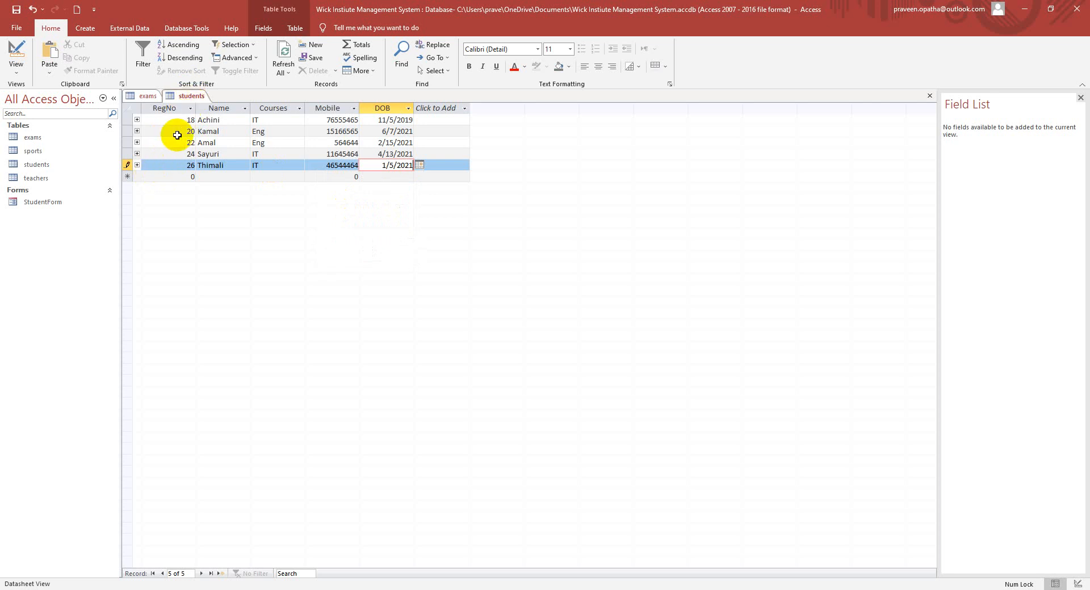
Glance at the exams table, return to the students table and save it.
left_click(145, 97)
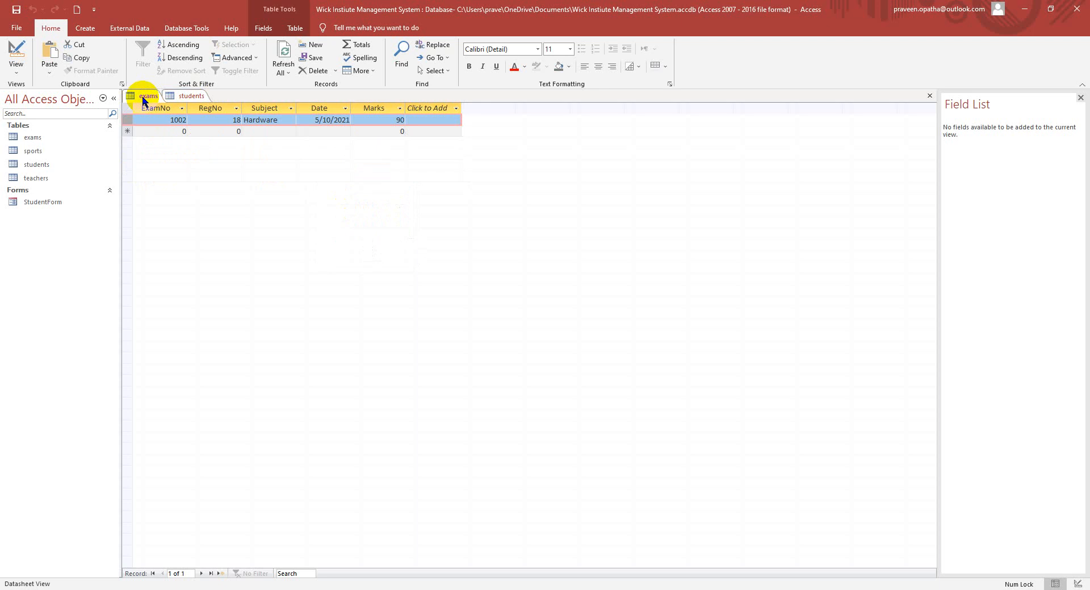
left_click(178, 97)
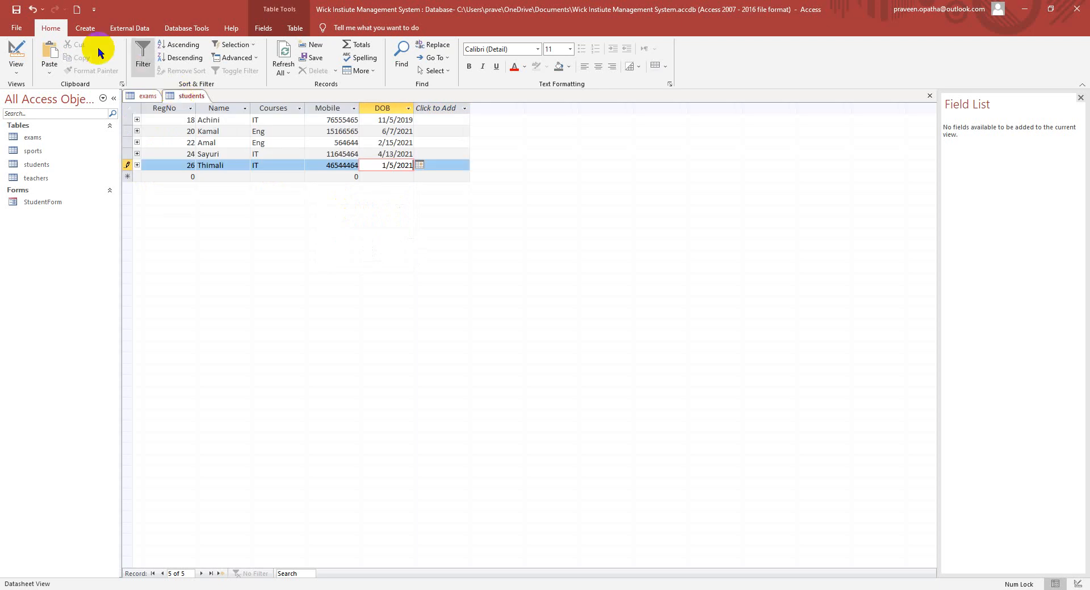
left_click(16, 10)
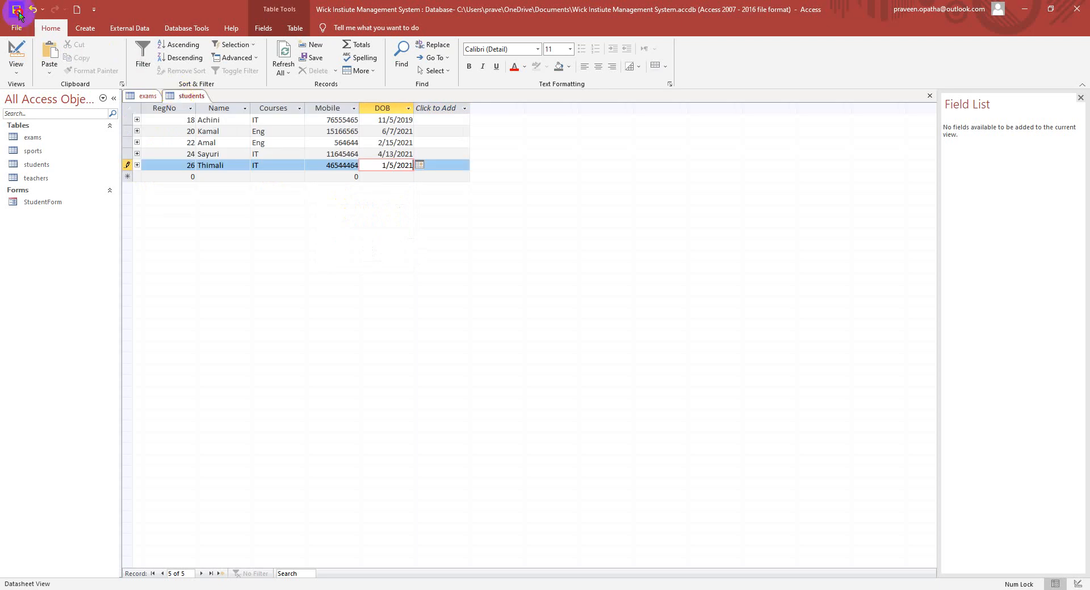
Compare the exams table with the students table and select the name of the RegNo 20 student.
left_click(145, 101)
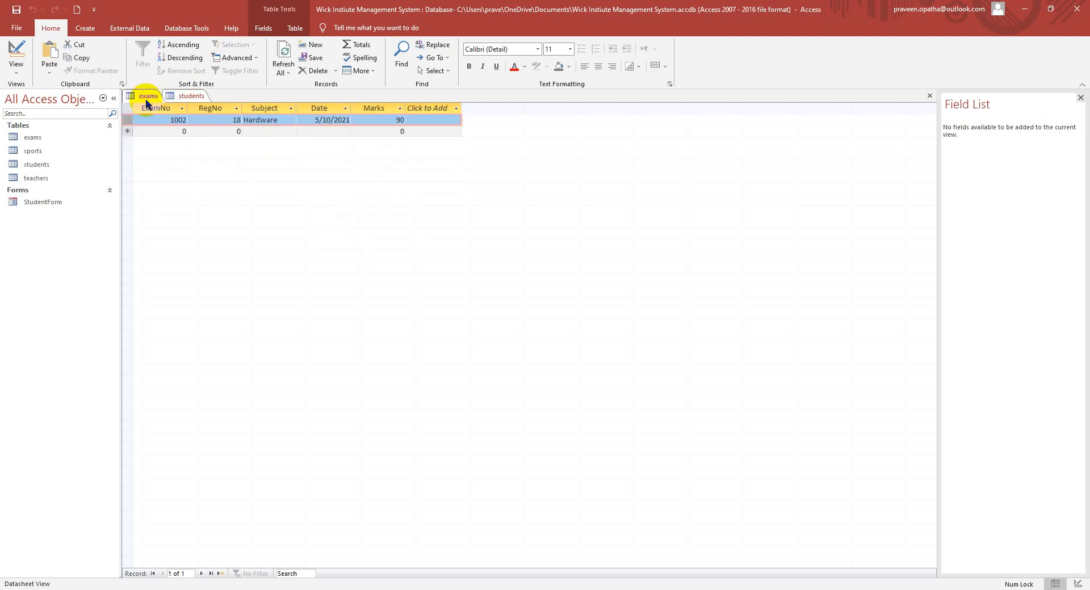
left_click(197, 94)
left_click(211, 132)
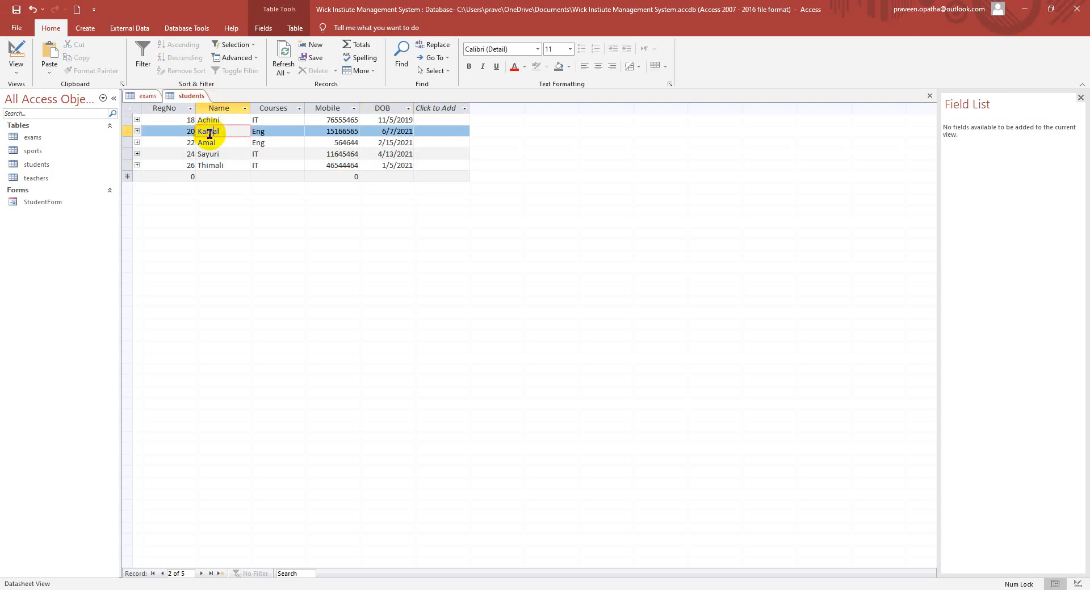
Start a second record in the exams table with ExamNo 1004 and RegNo 20, checking the number against the students table.
left_click(150, 95)
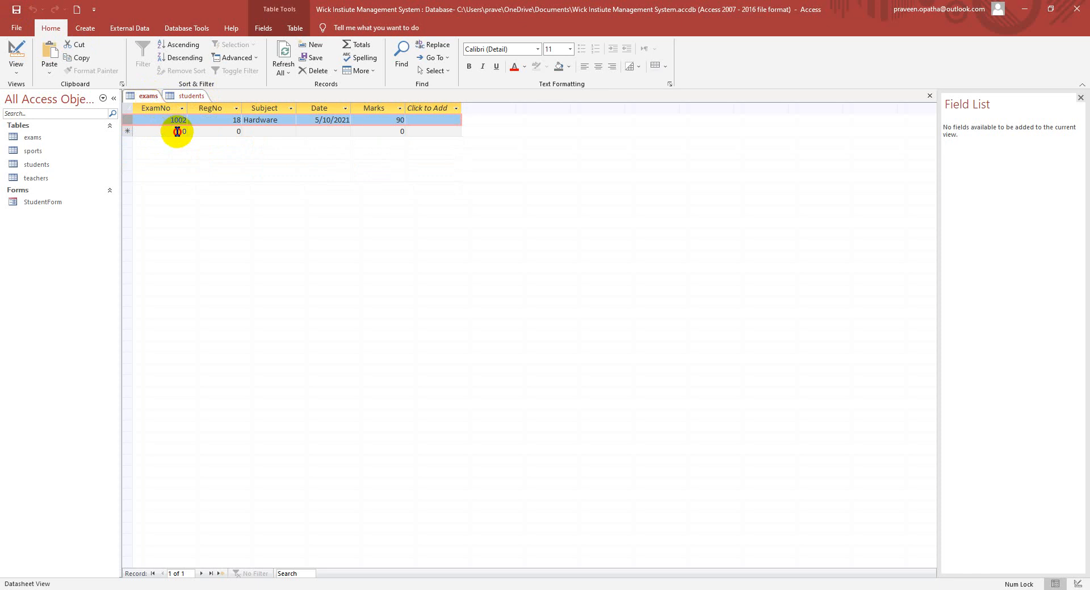
left_click(177, 131)
type("10")
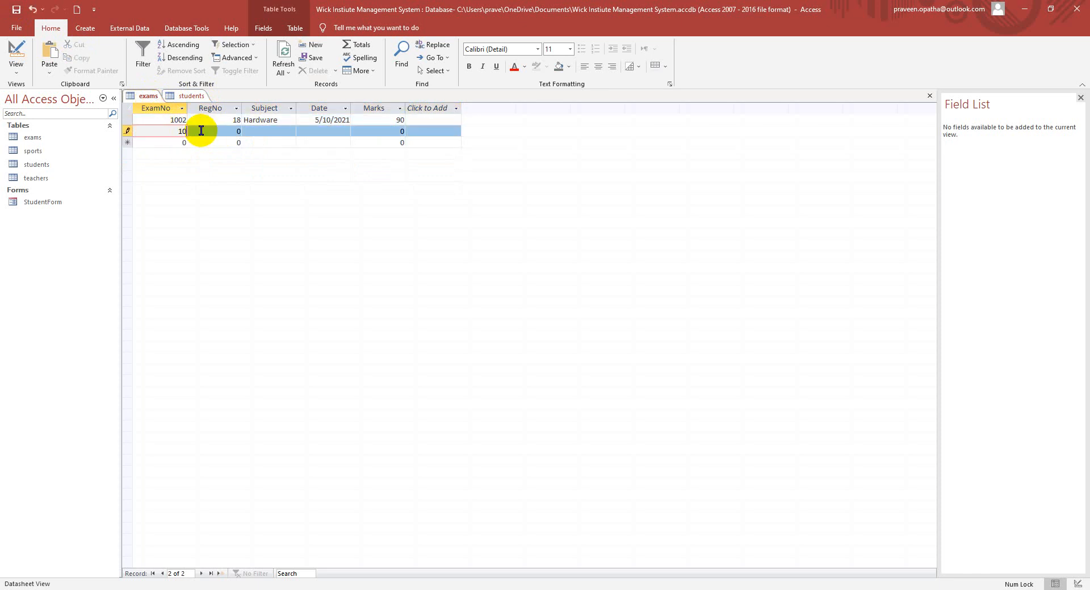
type("04")
left_click(185, 96)
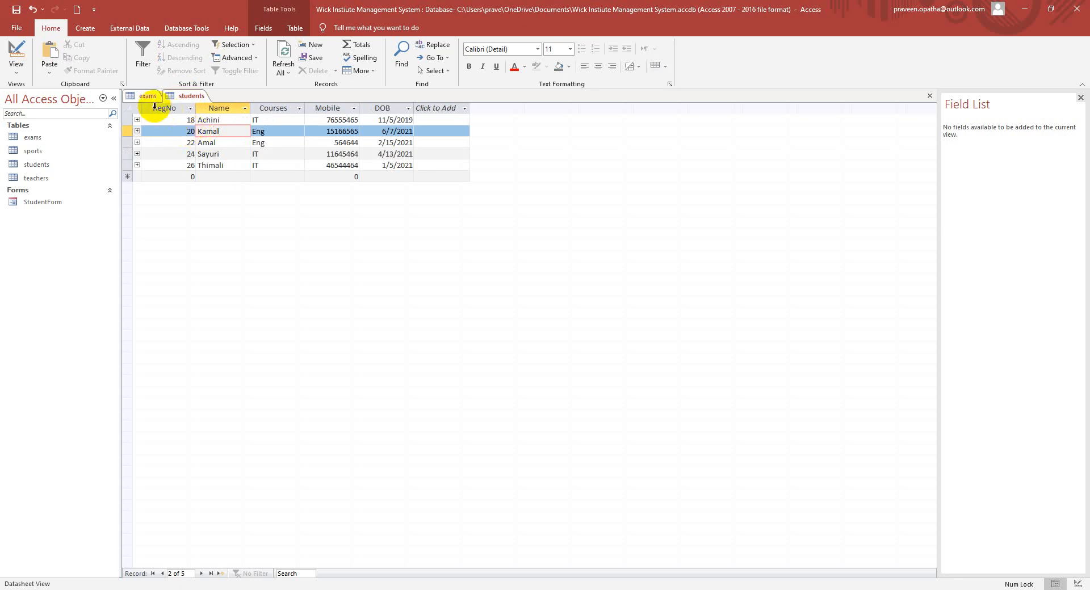
left_click(148, 97)
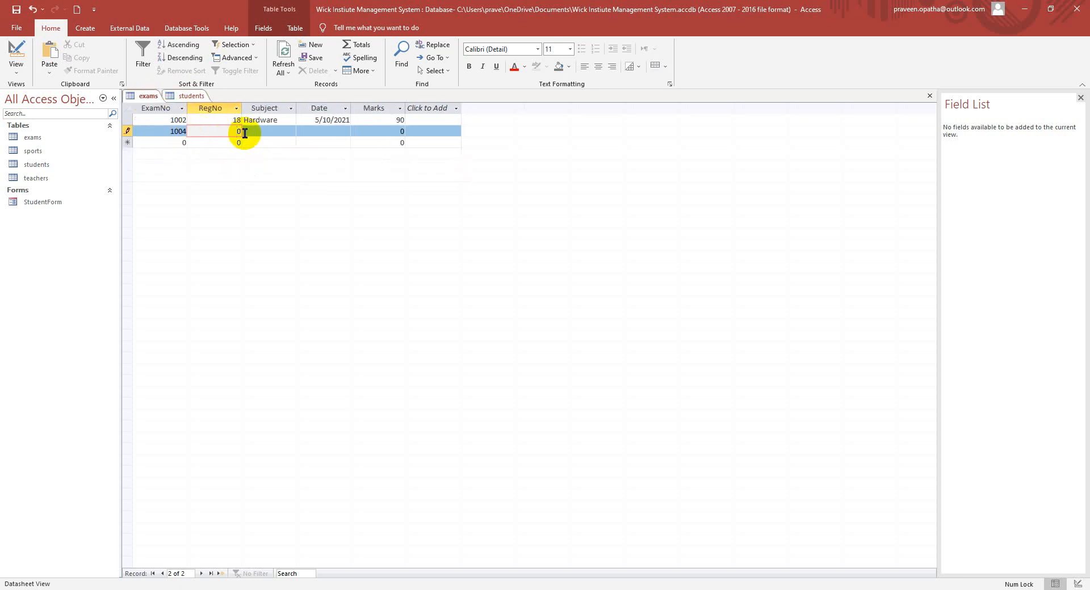
type("20")
Check the course of the RegNo 20 student and enter "Spoken" as the subject of exam 1004.
left_click(199, 94)
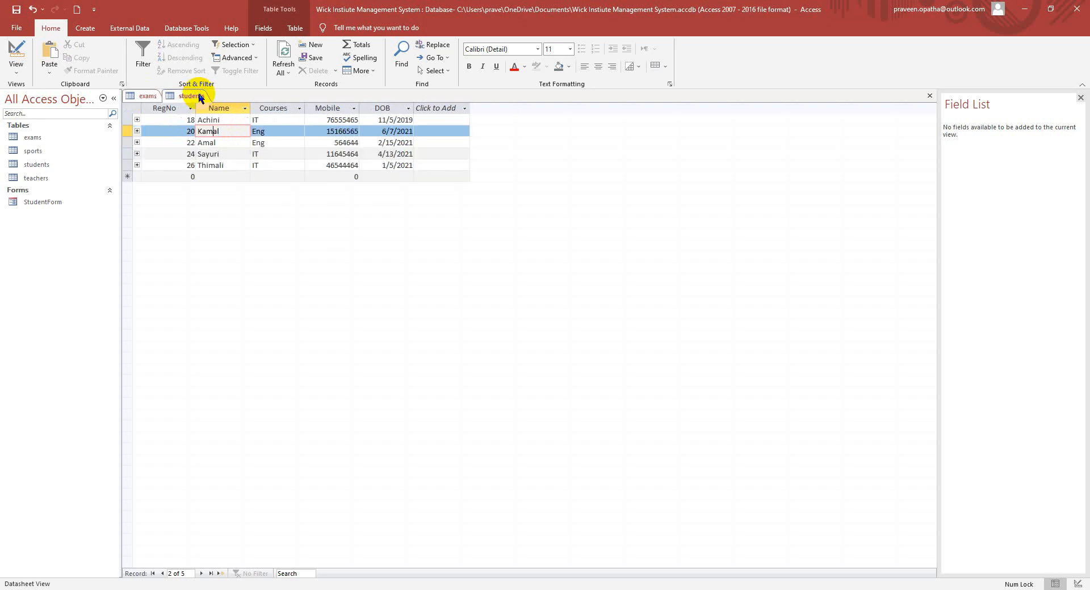
left_click(149, 96)
left_click(276, 131)
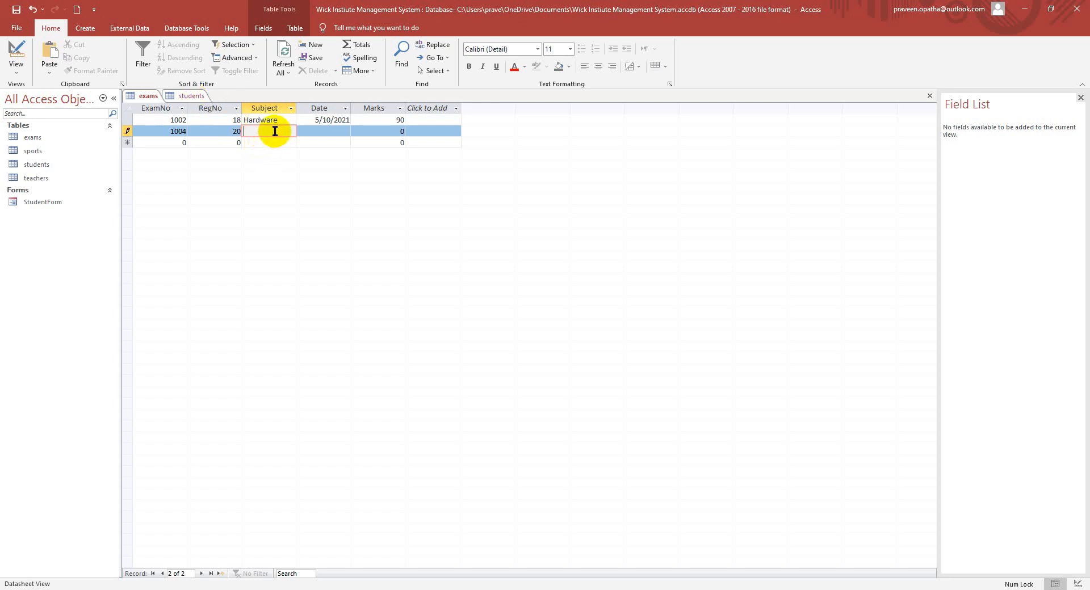
left_click(182, 95)
left_click(143, 95)
left_click(259, 134)
left_click(196, 97)
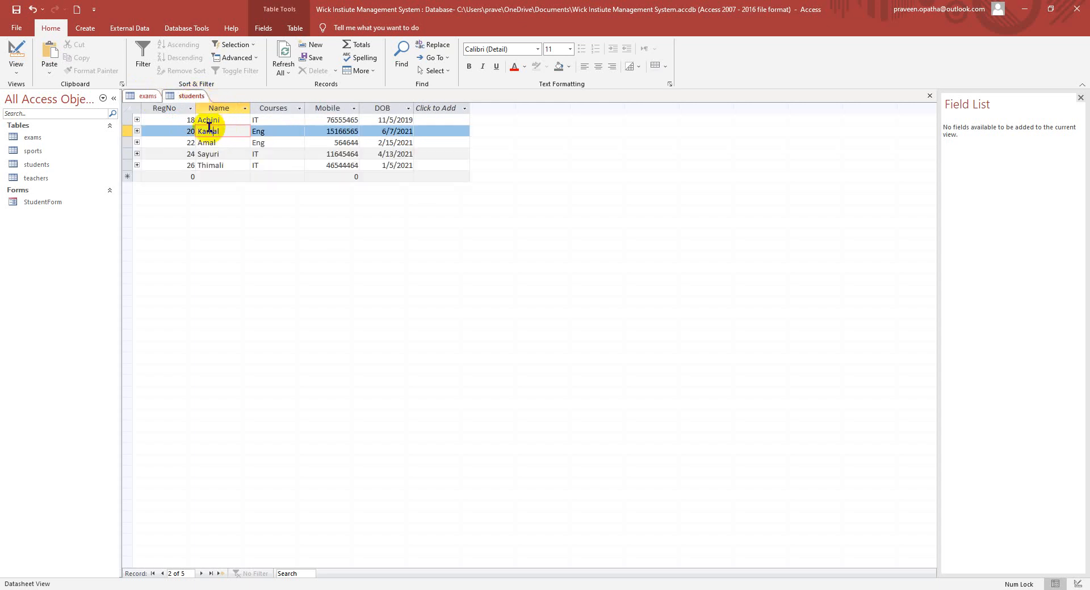
left_click(146, 95)
left_click(262, 132)
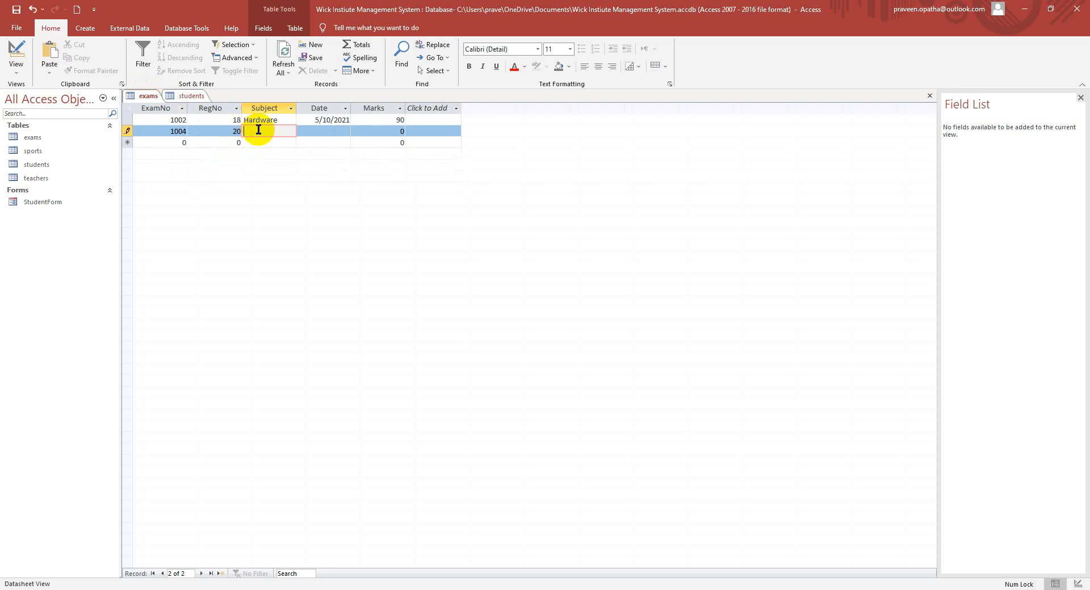
type("Spoken")
Set the date of exam 1004 to 6/23/2021 and its marks to 75.
left_click(309, 131)
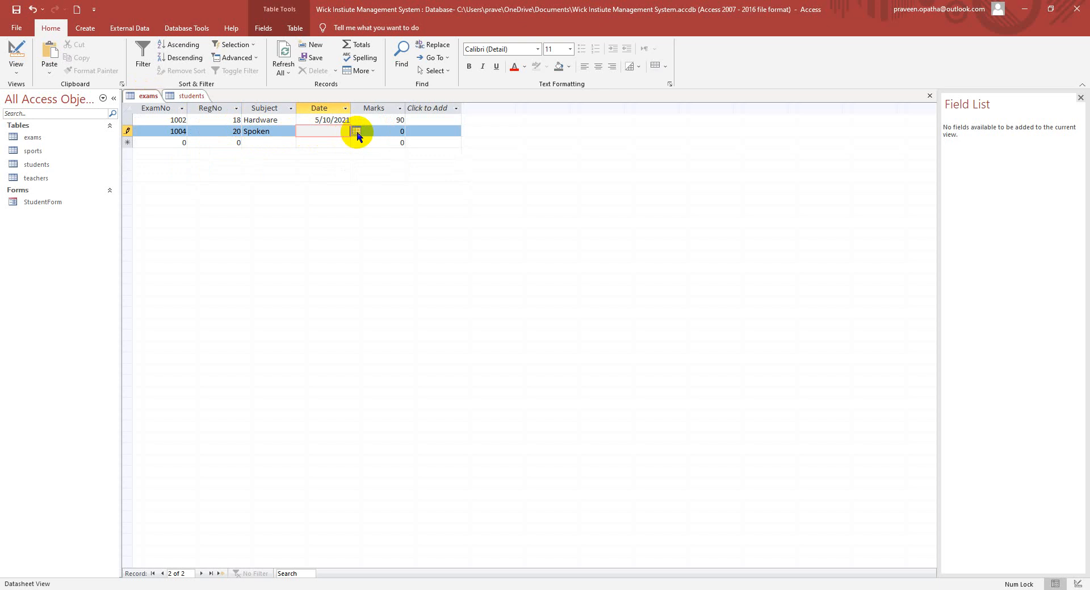
left_click(356, 131)
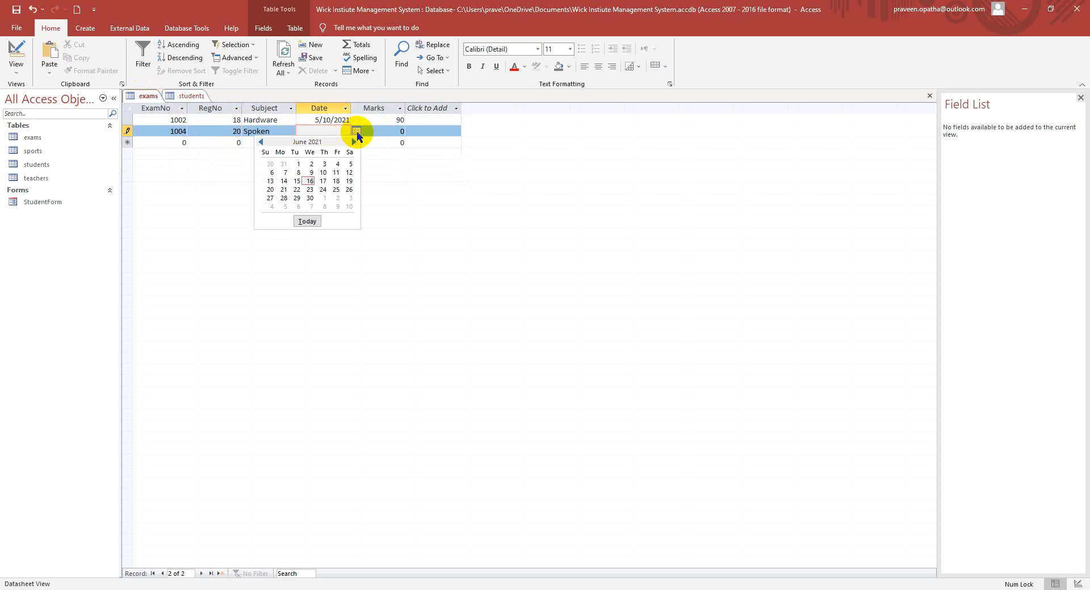
left_click(307, 190)
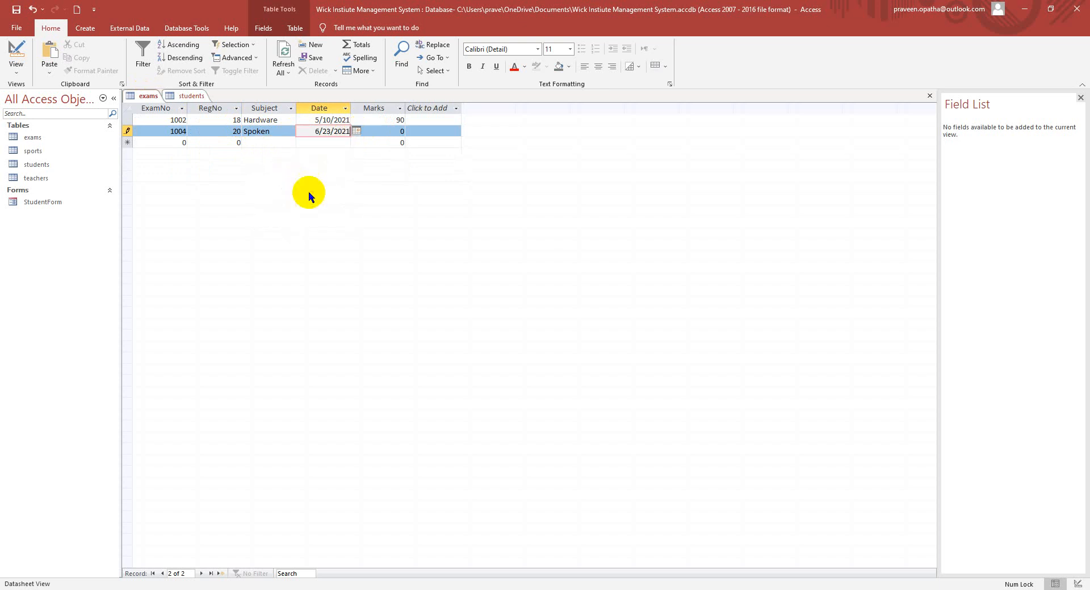
left_click(401, 134)
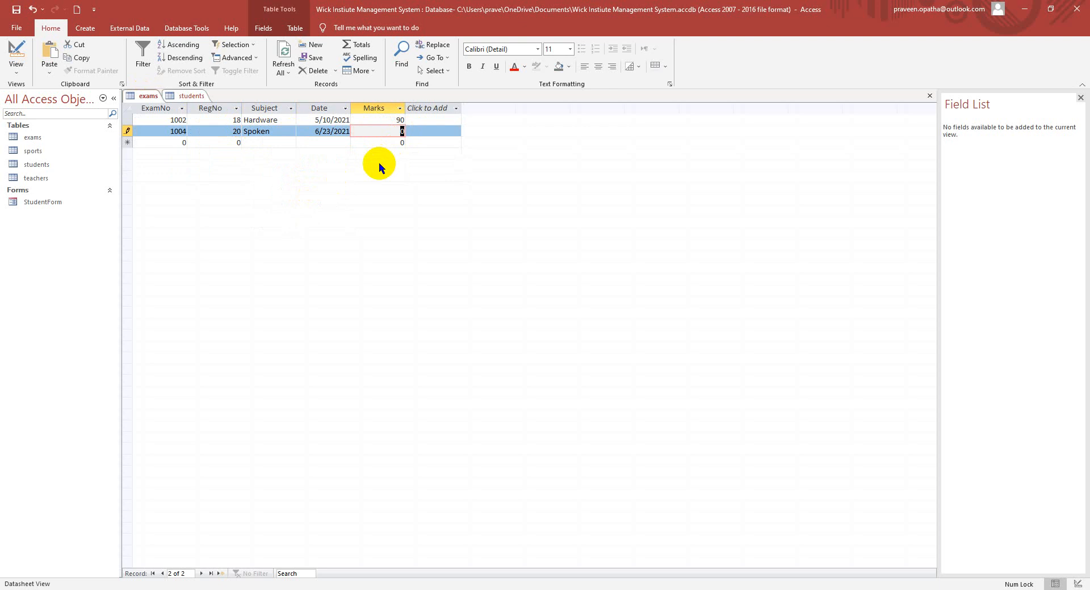
type("75")
Look up the third student in the students table and start an exams record with ExamNo 1006 and RegNo 22.
left_click(192, 96)
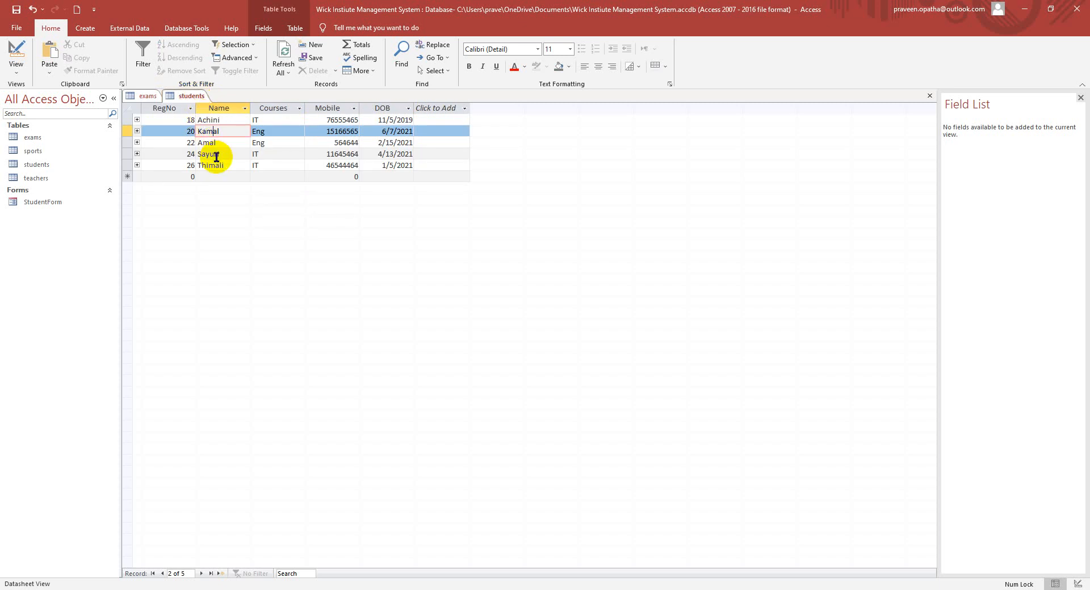
left_click(206, 142)
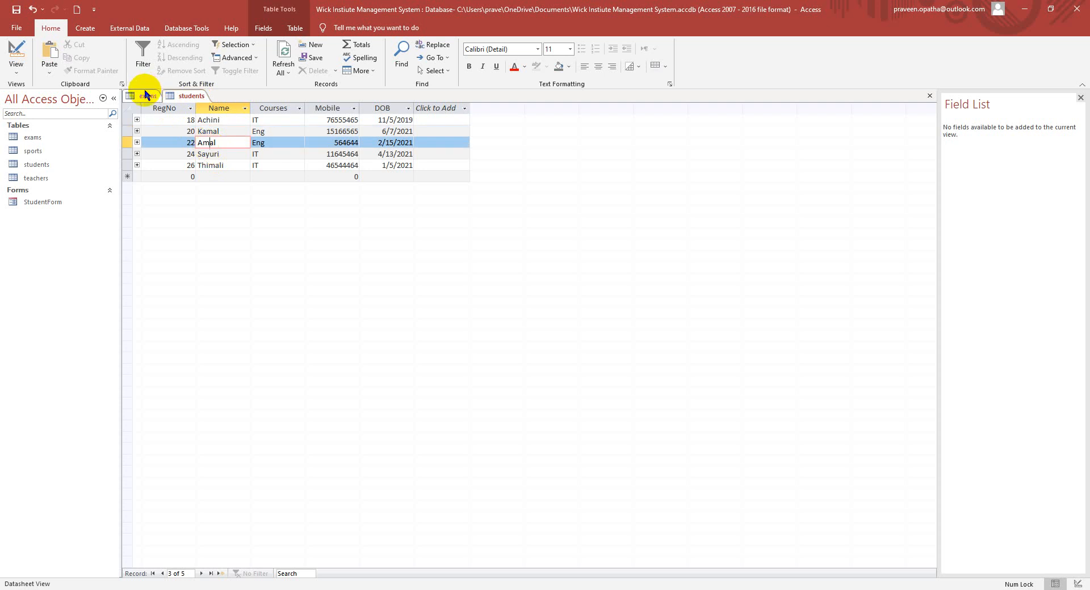
left_click(145, 91)
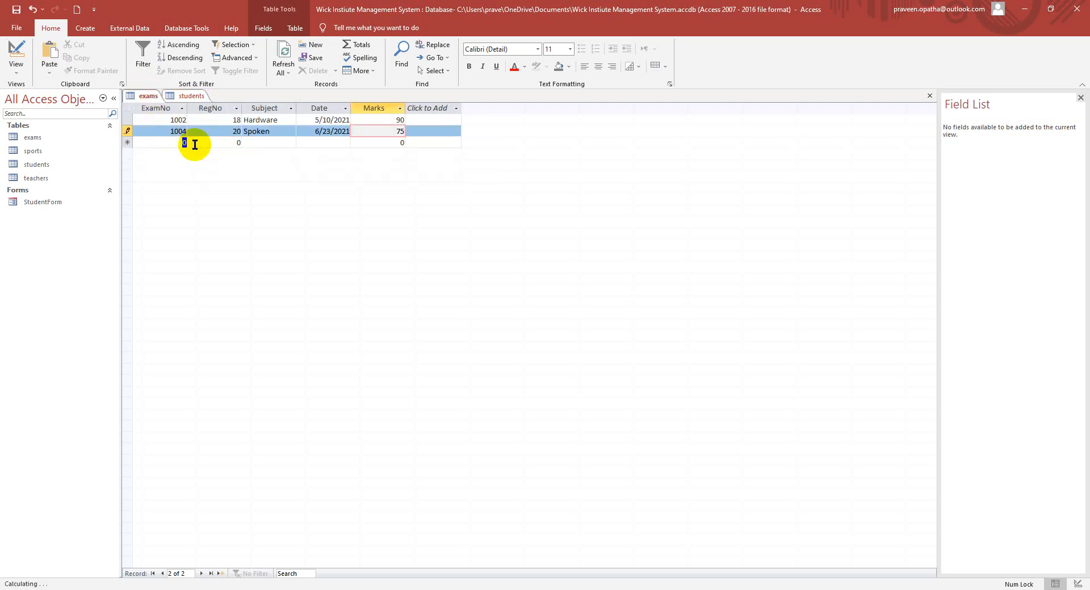
key("Tab")
type("100")
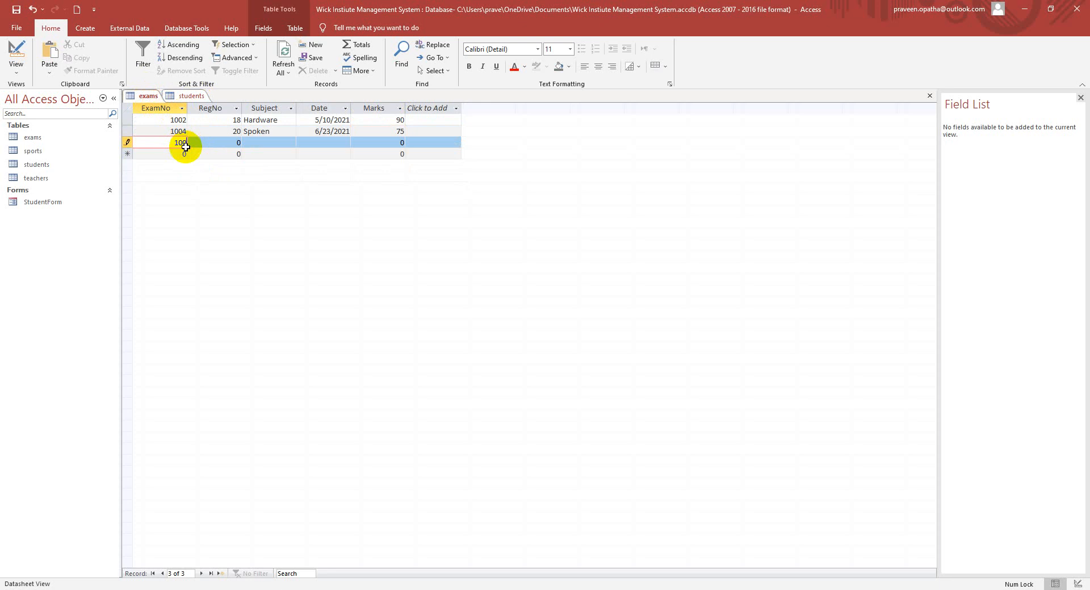
type("6")
key("Tab")
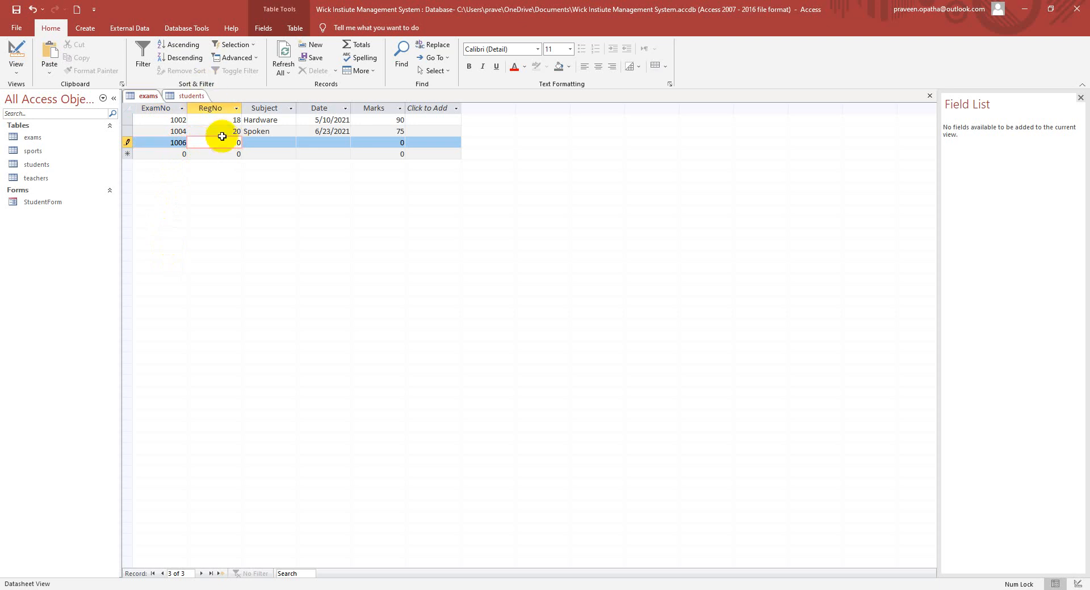
left_click(191, 96)
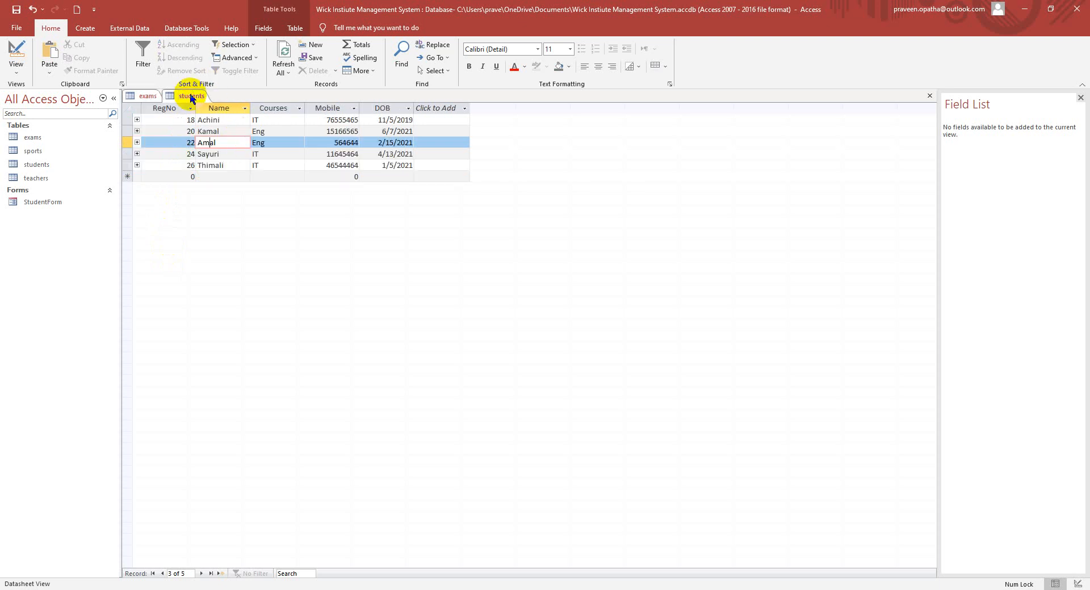
left_click_drag(177, 143, 196, 143)
left_click(148, 98)
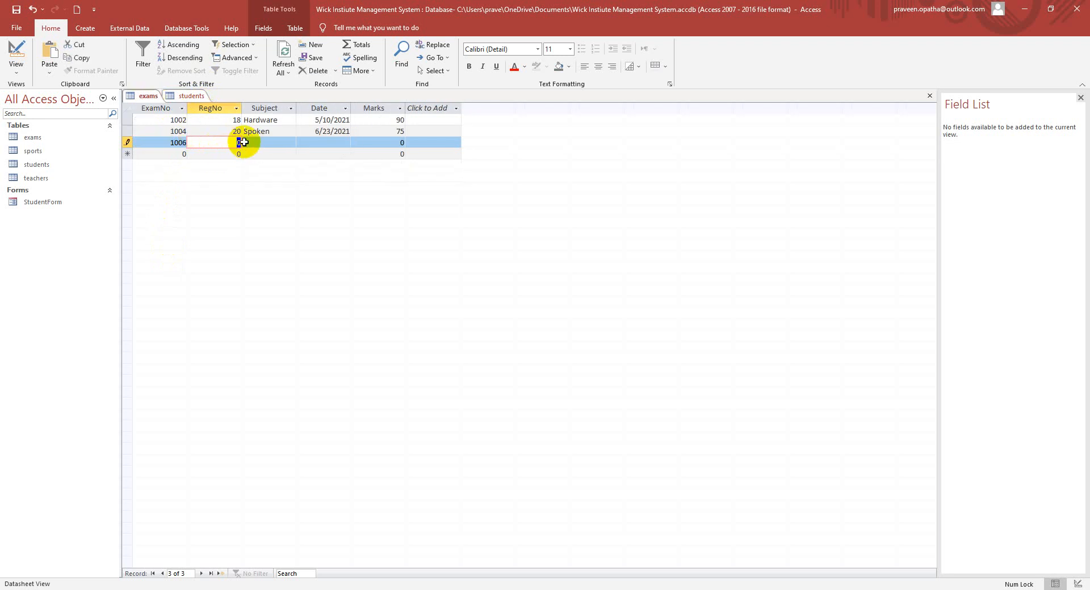
type("22")
Check the course of the RegNo 22 student and enter "Grammer" as the subject of exam 1006.
left_click(182, 93)
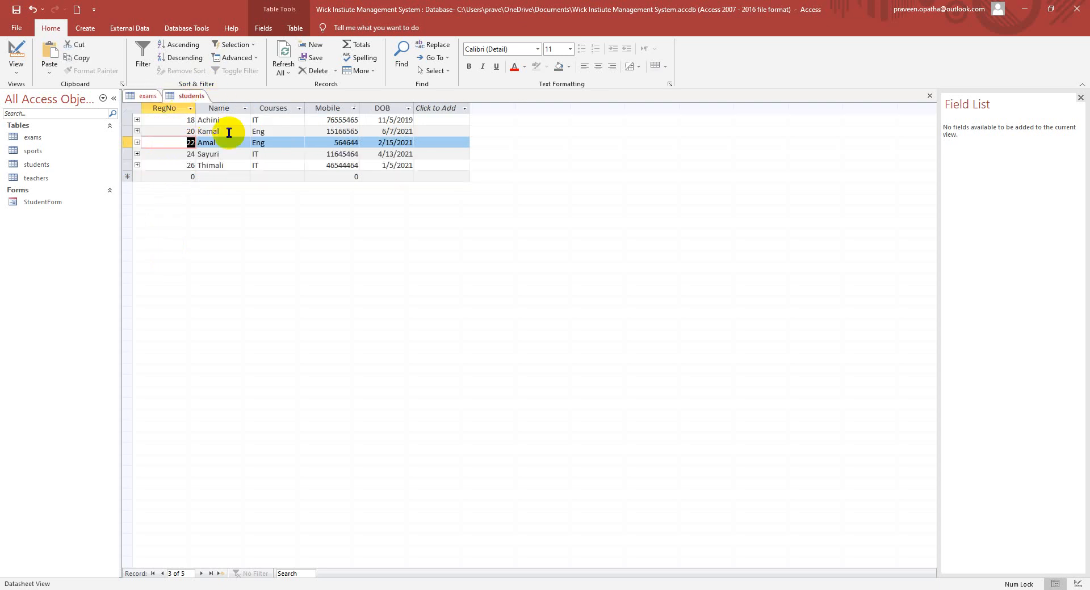
left_click(140, 98)
left_click(256, 142)
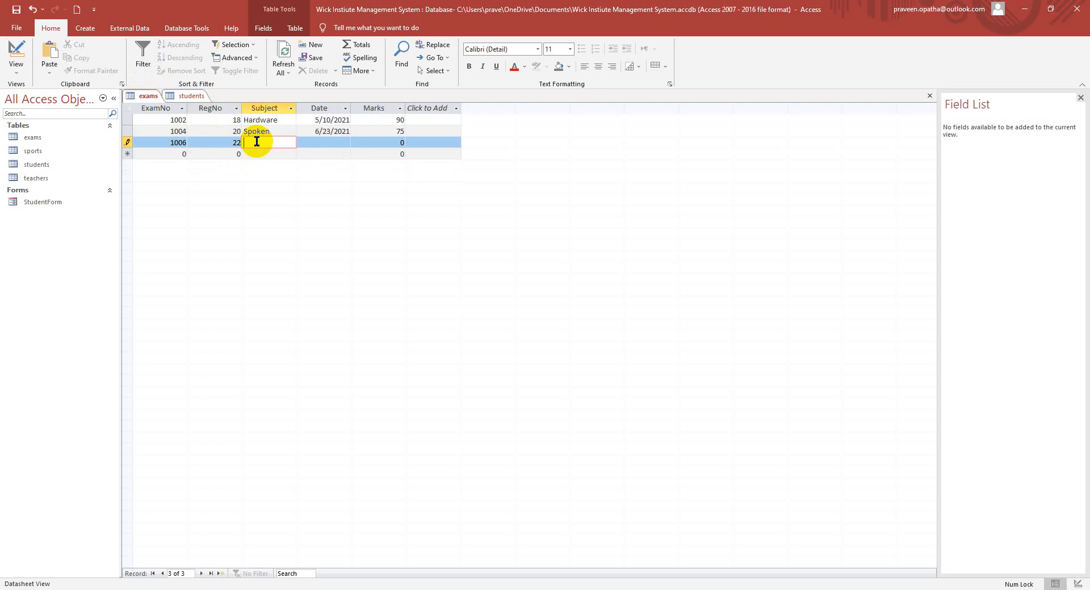
type("Grammer")
Set the date of exam 1006 to 6/17/2021 and its marks to 80.
left_click(350, 143)
left_click(356, 142)
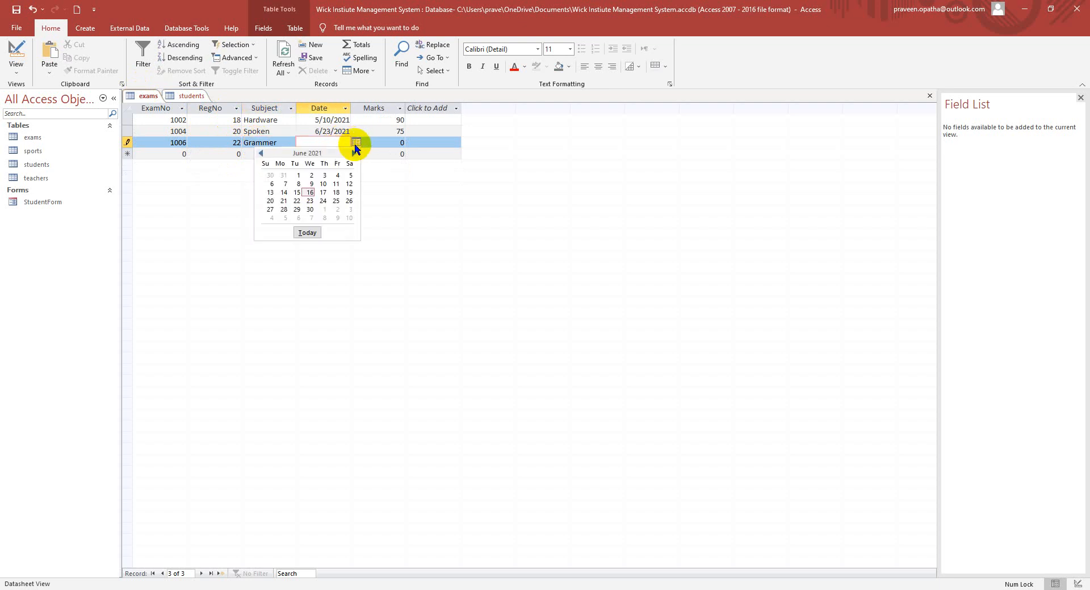
left_click(323, 193)
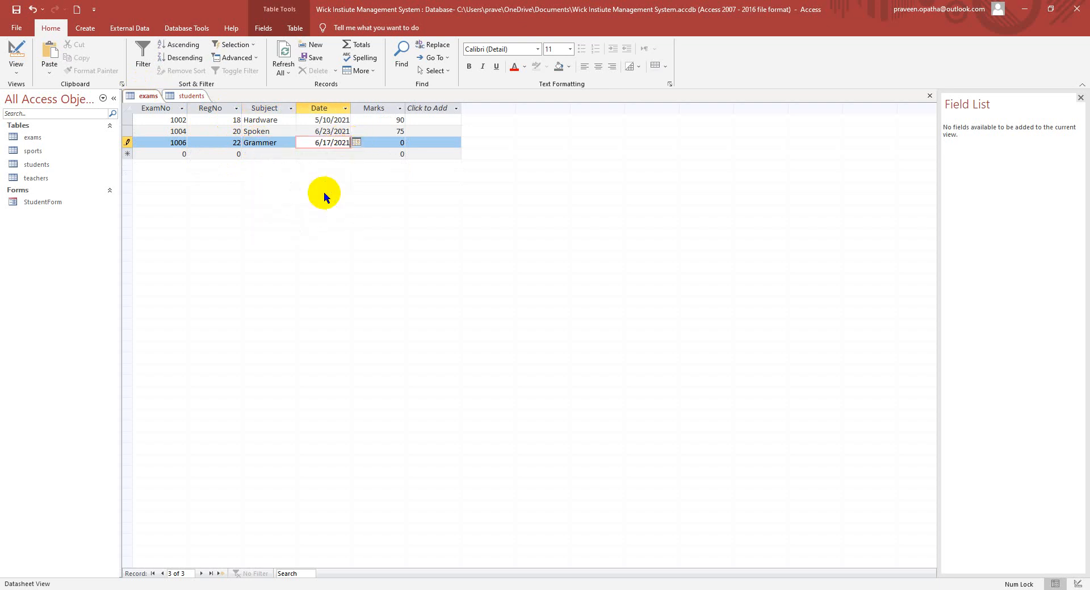
left_click(391, 143)
type("8")
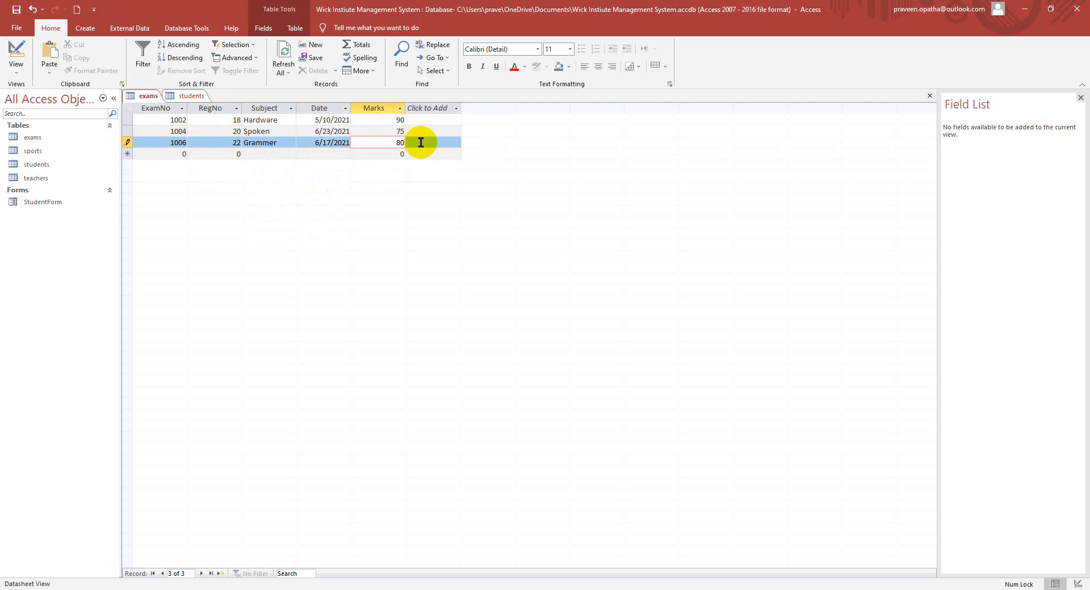
Review the students table and add a fourth exams record with ExamNo 1008, RegNo 22 and subject "Basics".
left_click(184, 95)
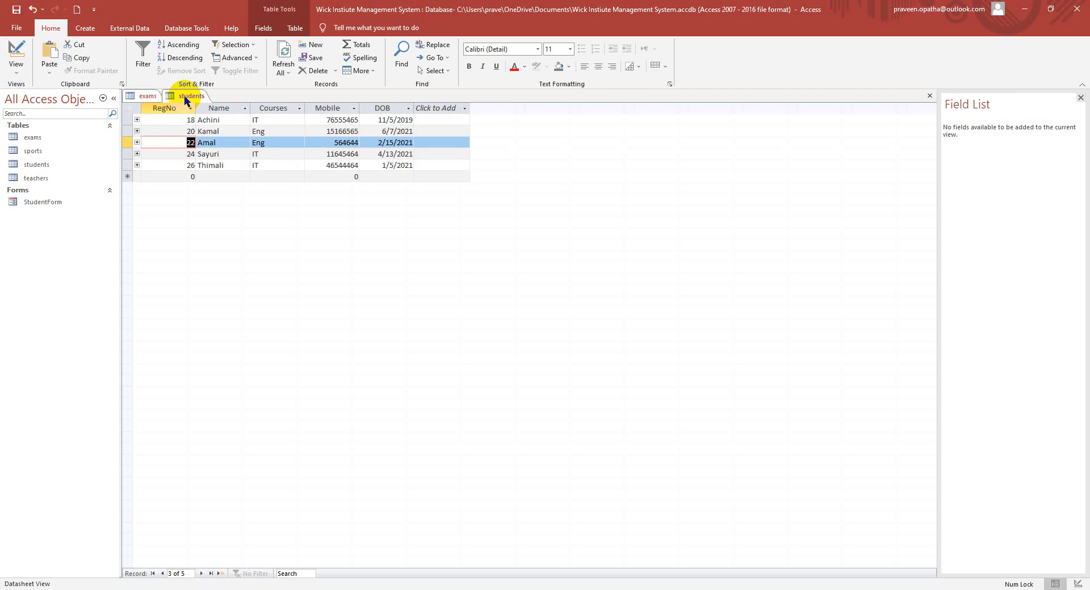
left_click(140, 96)
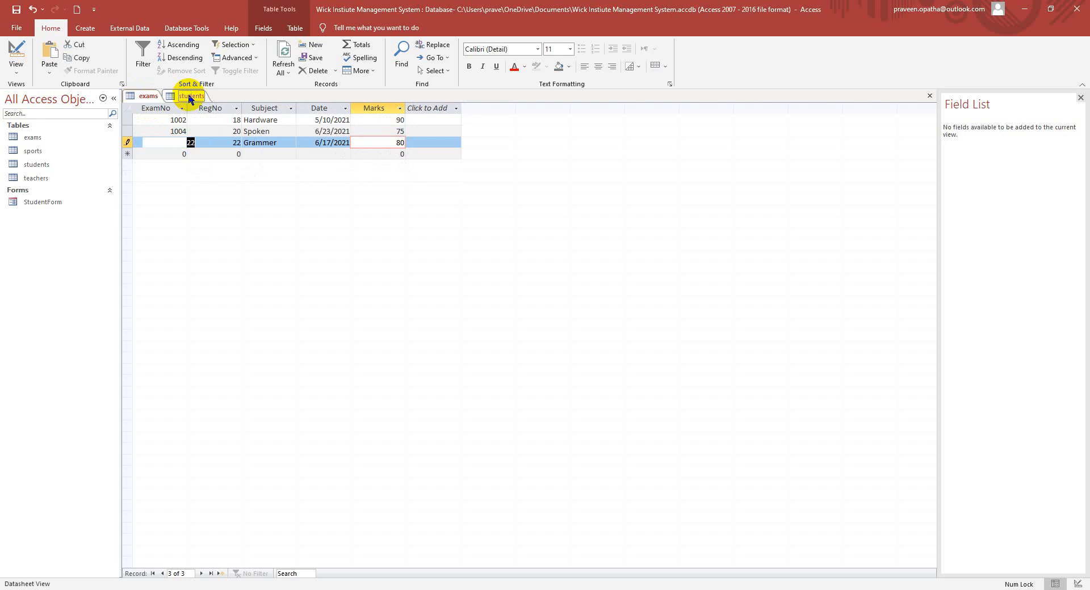
left_click(189, 98)
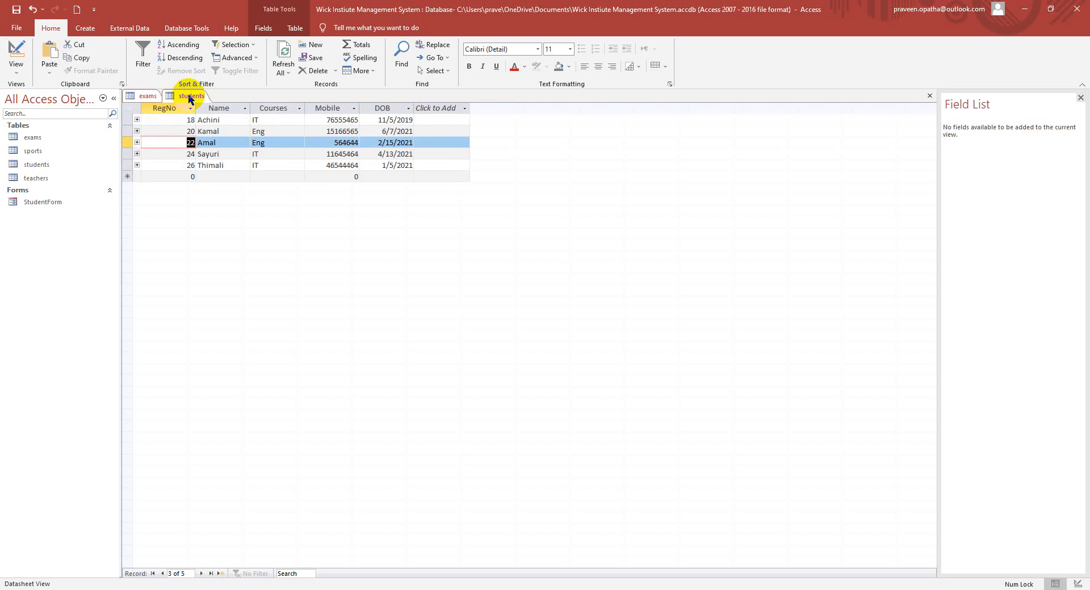
left_click(142, 95)
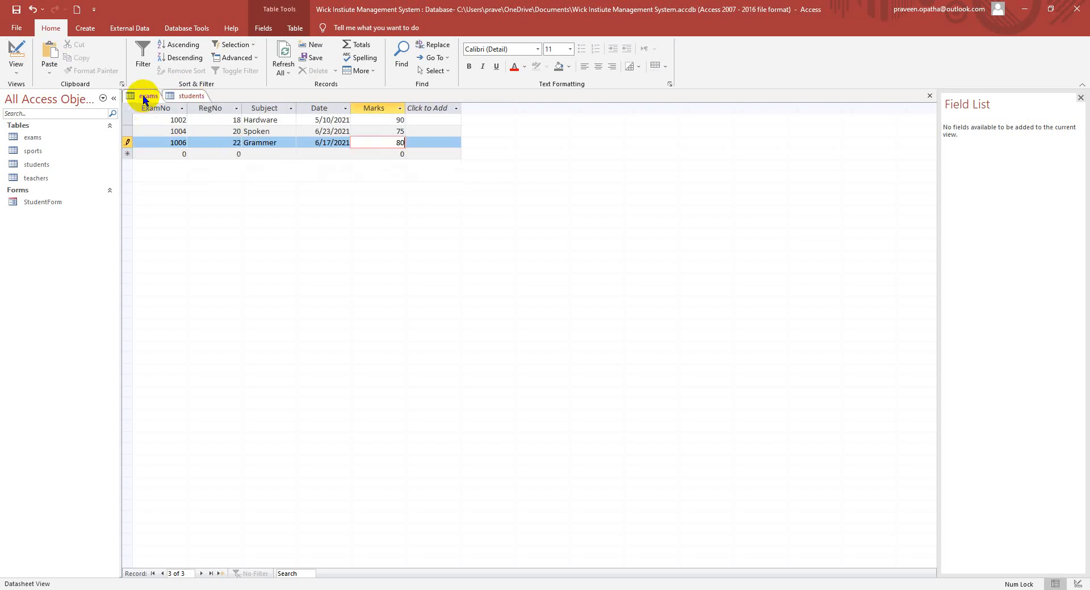
left_click(174, 154)
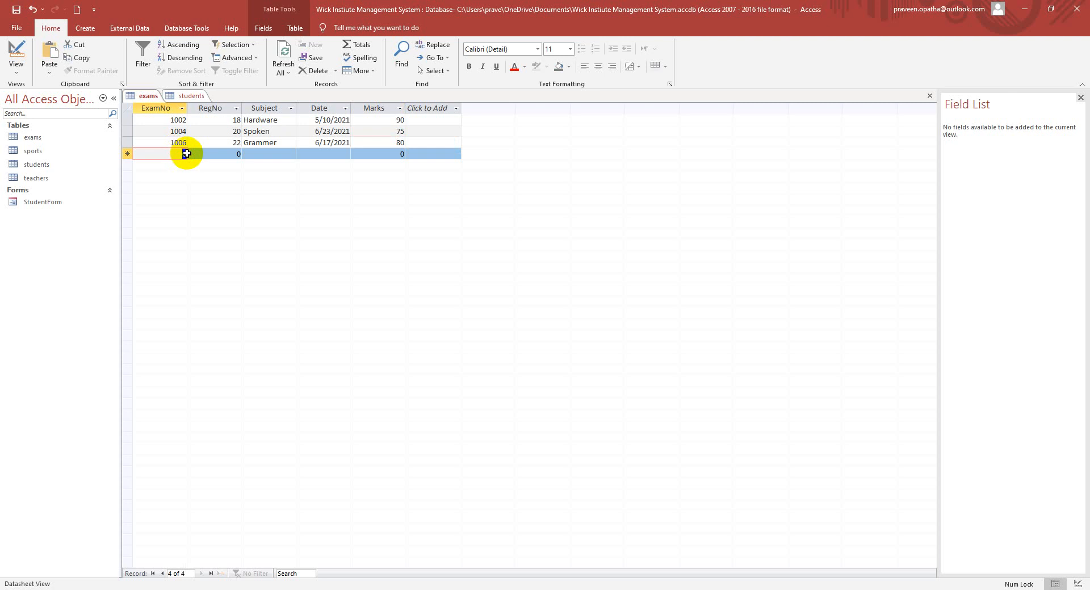
key("BackSpace")
type("1008")
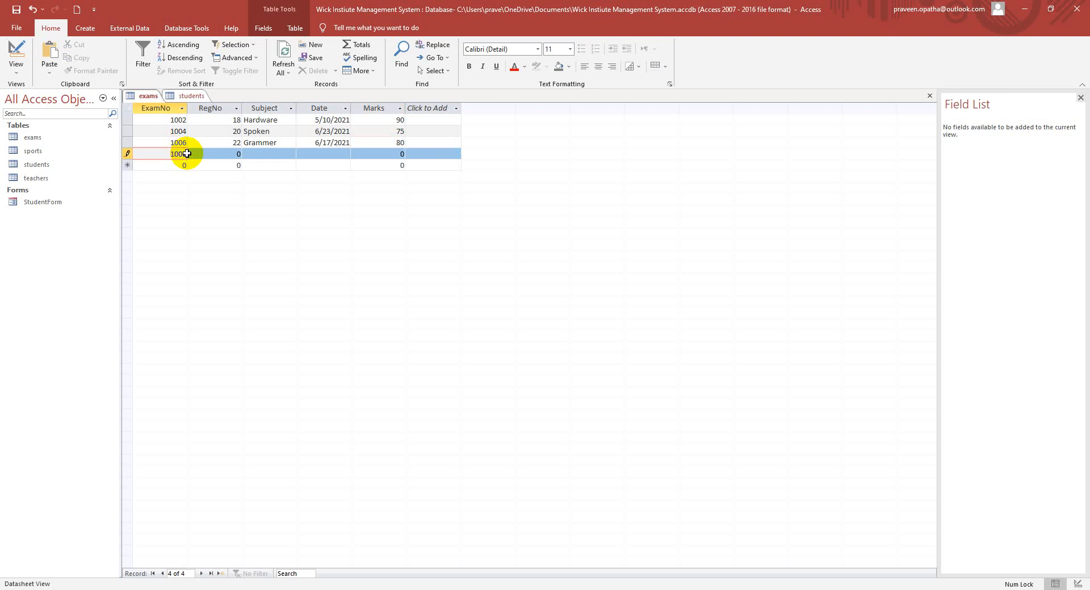
left_click(228, 154)
left_click(243, 156)
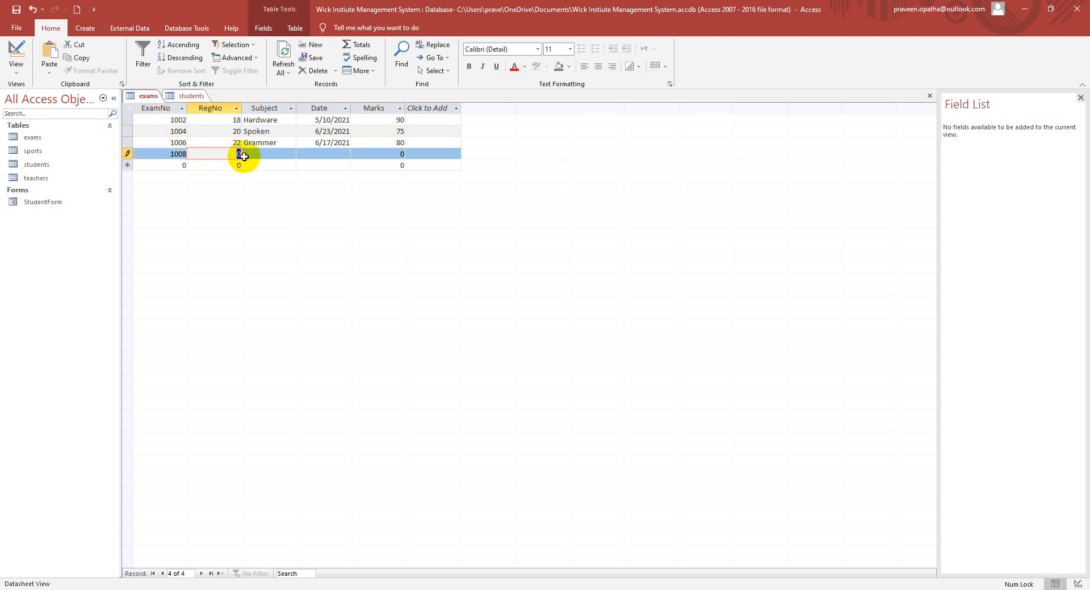
type("22")
left_click(276, 155)
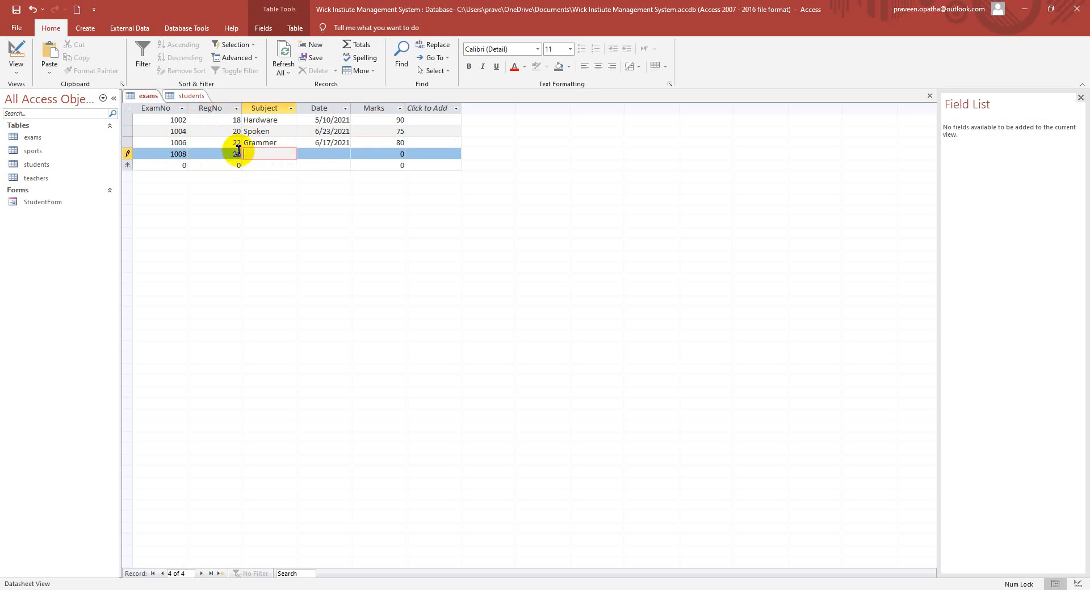
type("Basics")
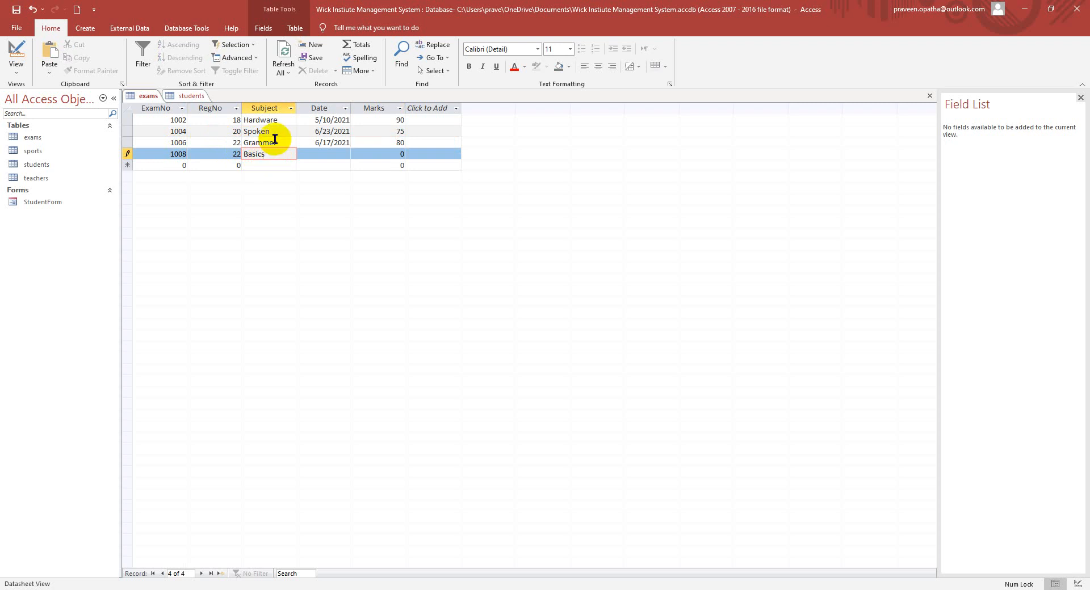
Set the date of exam 1008 to 6/24/2021 and its marks to 85.
left_click(344, 153)
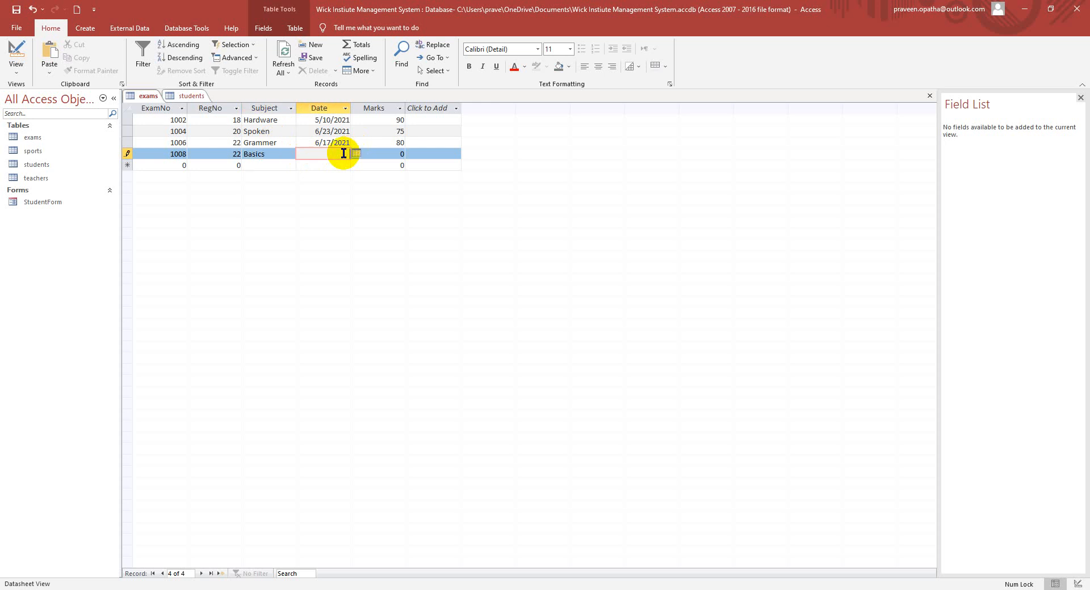
left_click(356, 154)
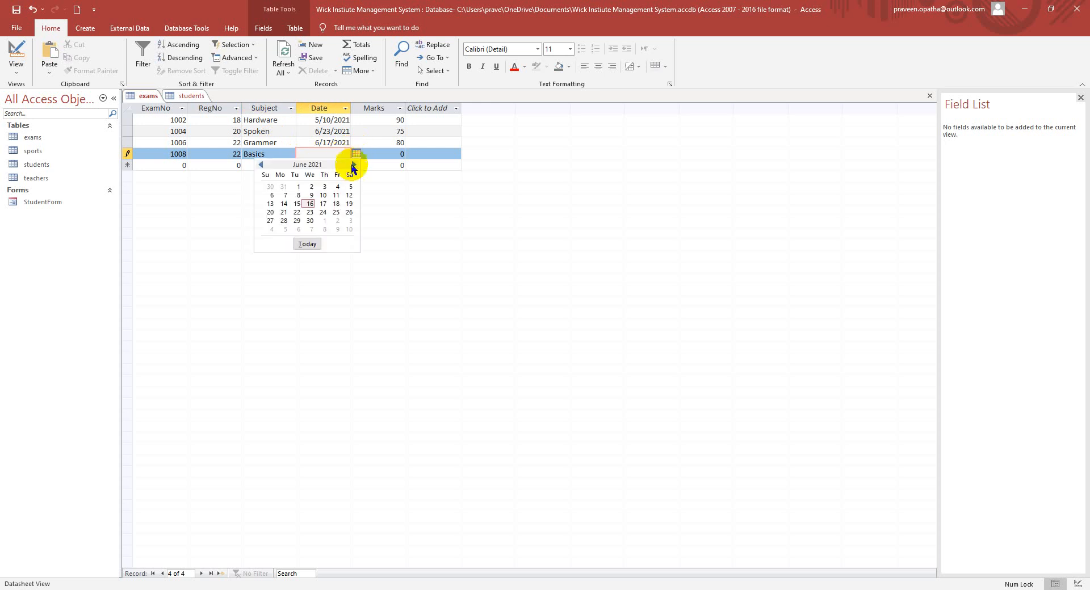
left_click(323, 213)
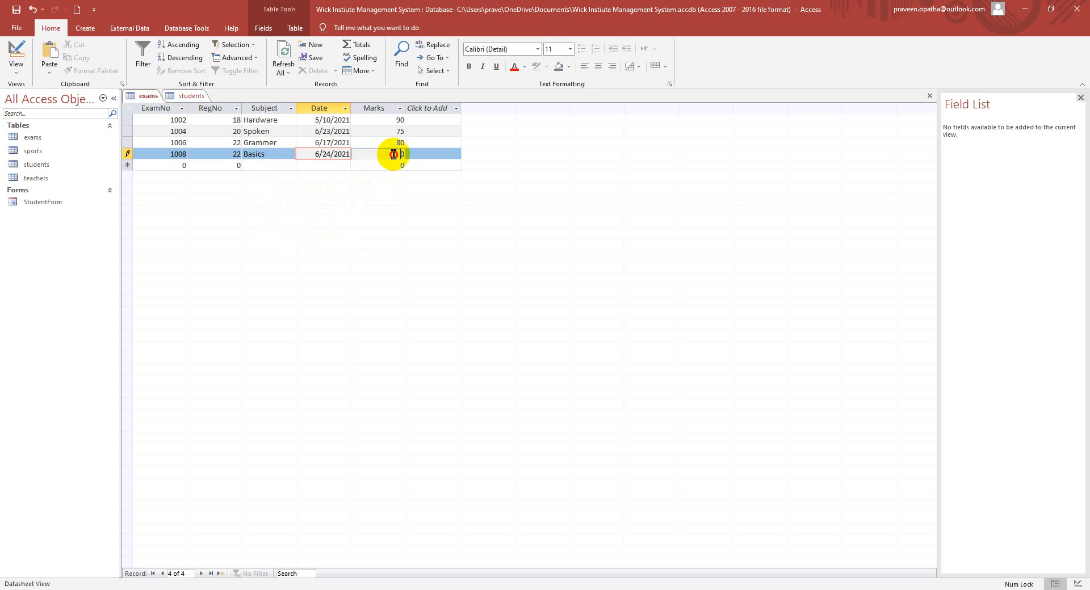
key("Tab")
type("85")
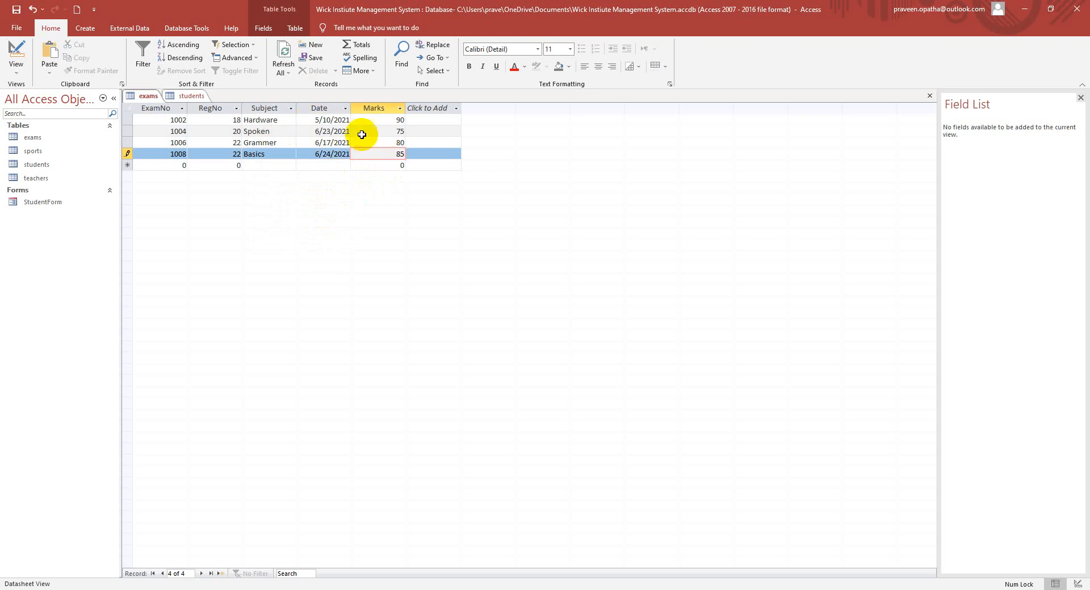
Look up the fourth student in the students table and start an exams record with ExamNo 1010 and RegNo 24.
left_click(188, 96)
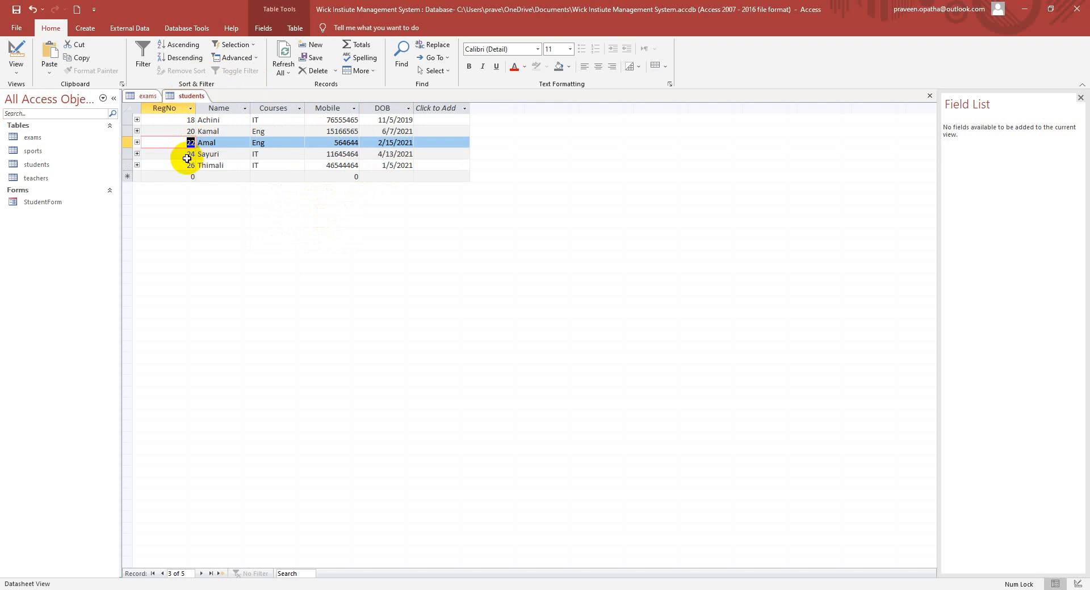
left_click(205, 155)
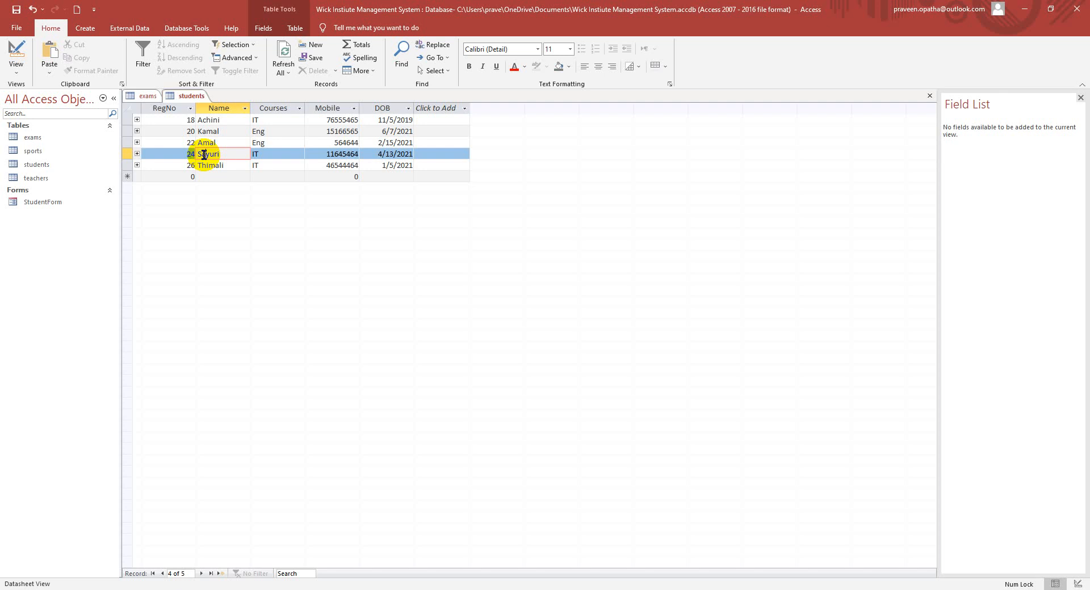
left_click(141, 95)
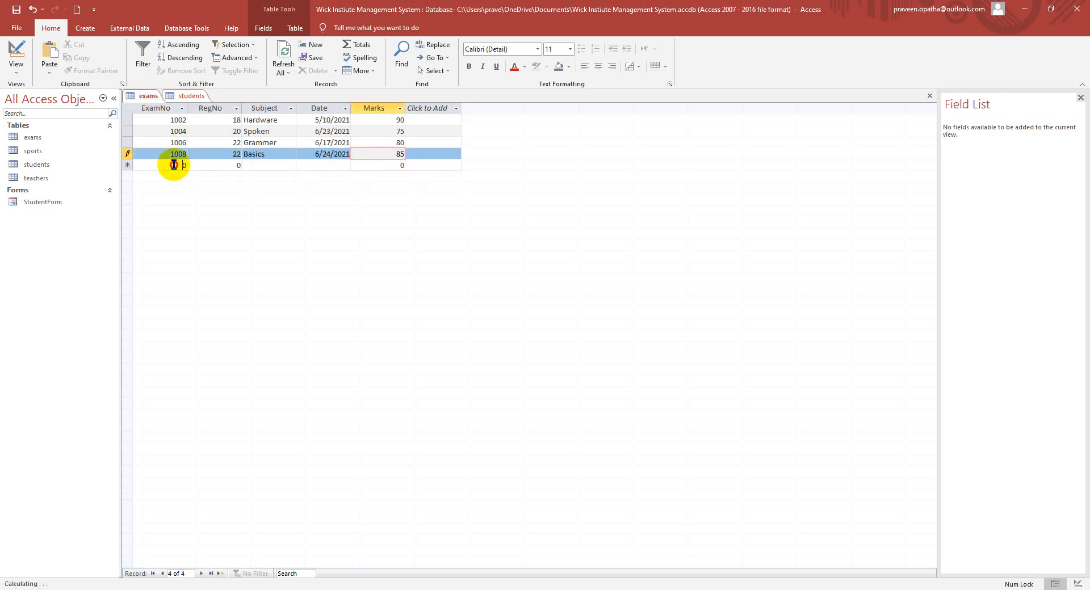
left_click(174, 165)
type("1010")
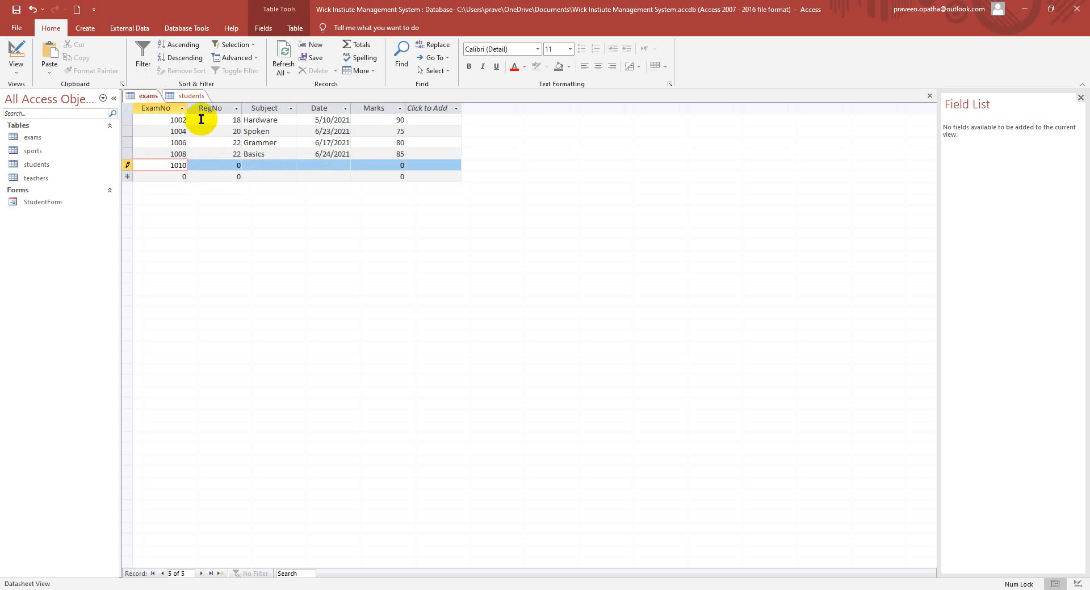
left_click(200, 92)
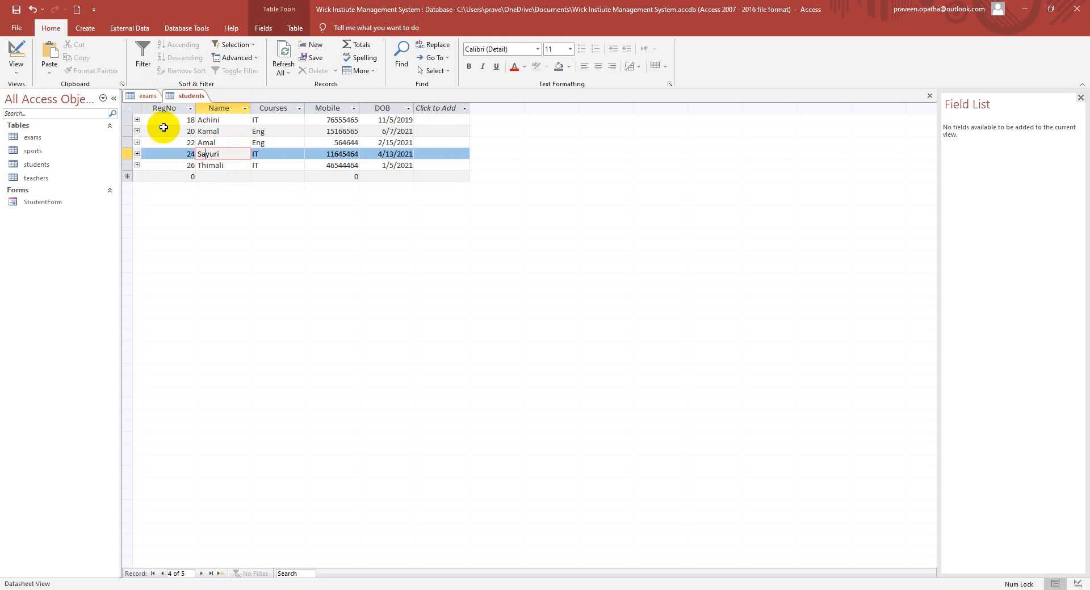
left_click(146, 94)
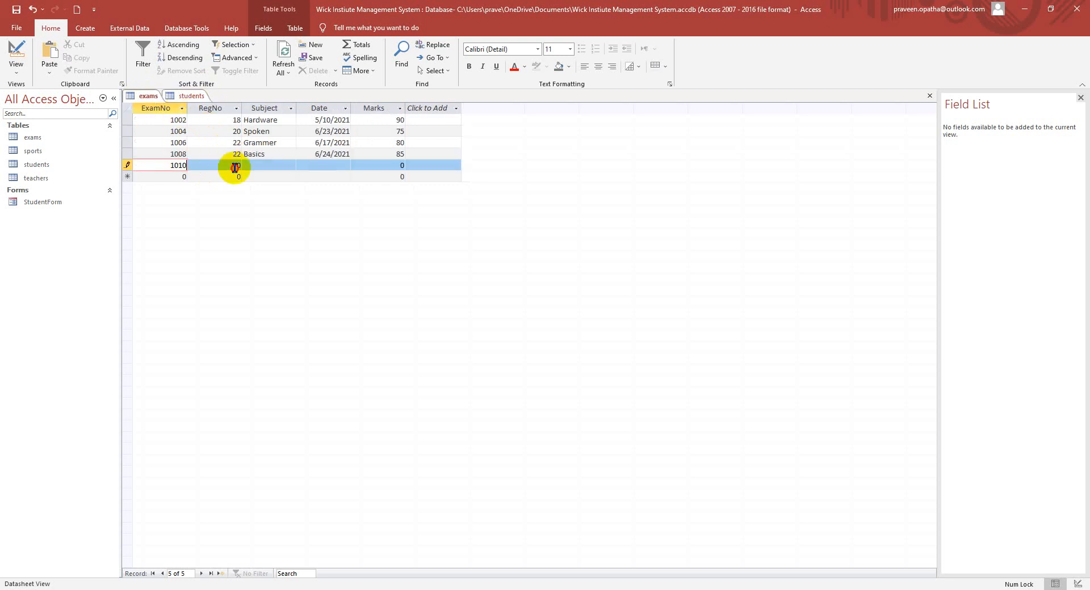
key("Tab")
type("24")
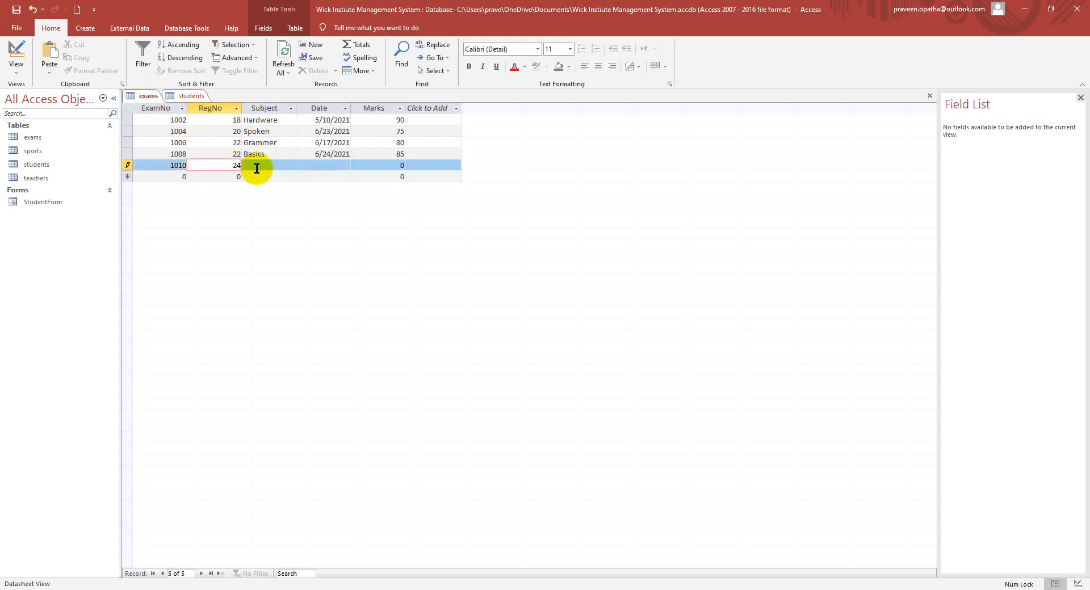
Check the course of the RegNo 24 student and enter "Networking" as the subject of exam 1010.
left_click(191, 97)
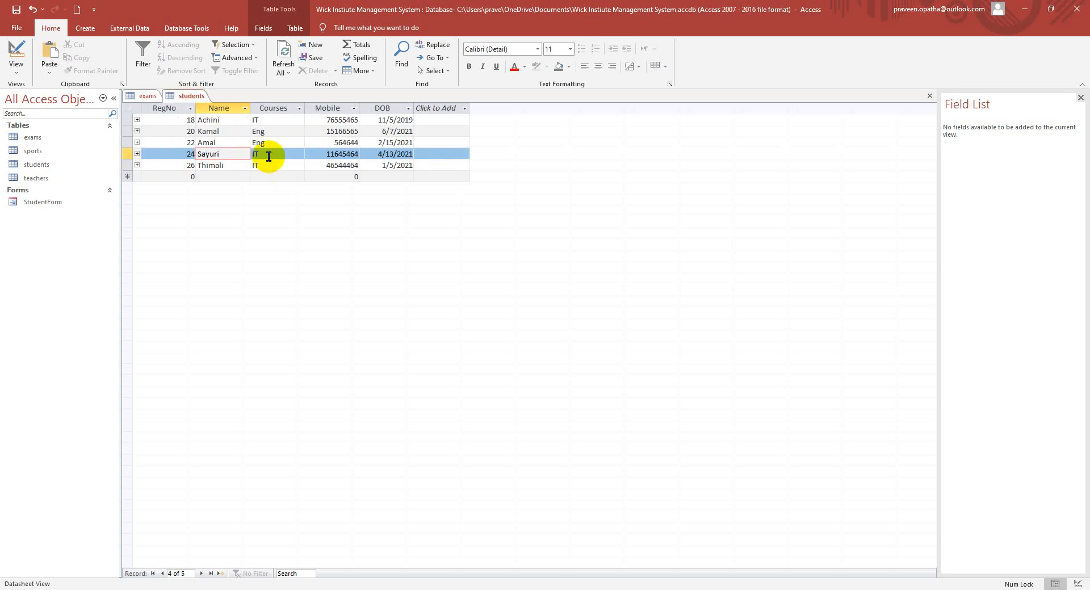
left_click(143, 96)
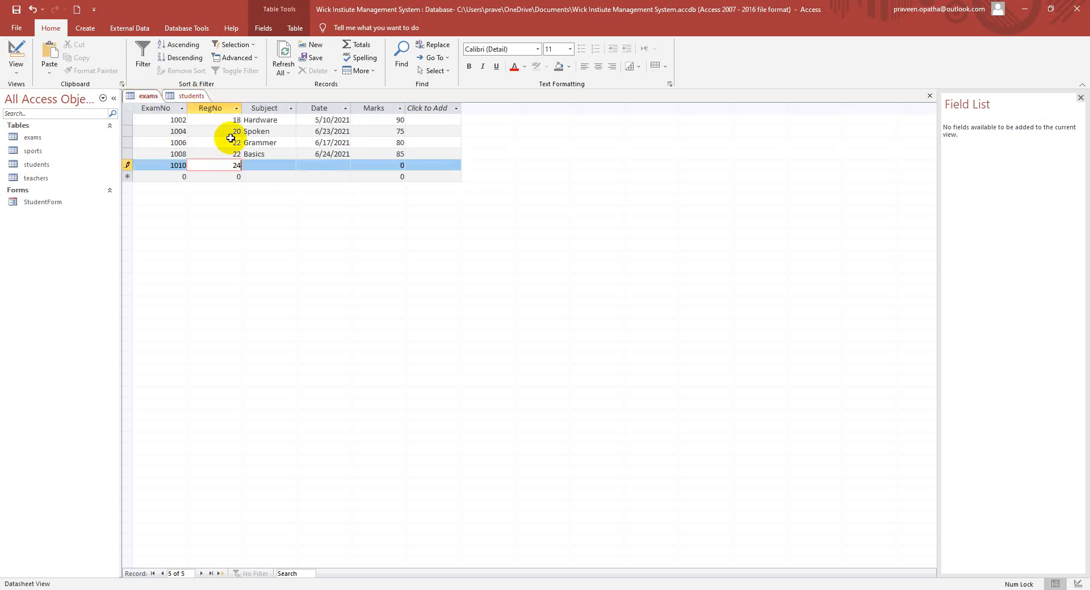
left_click(275, 164)
type("N")
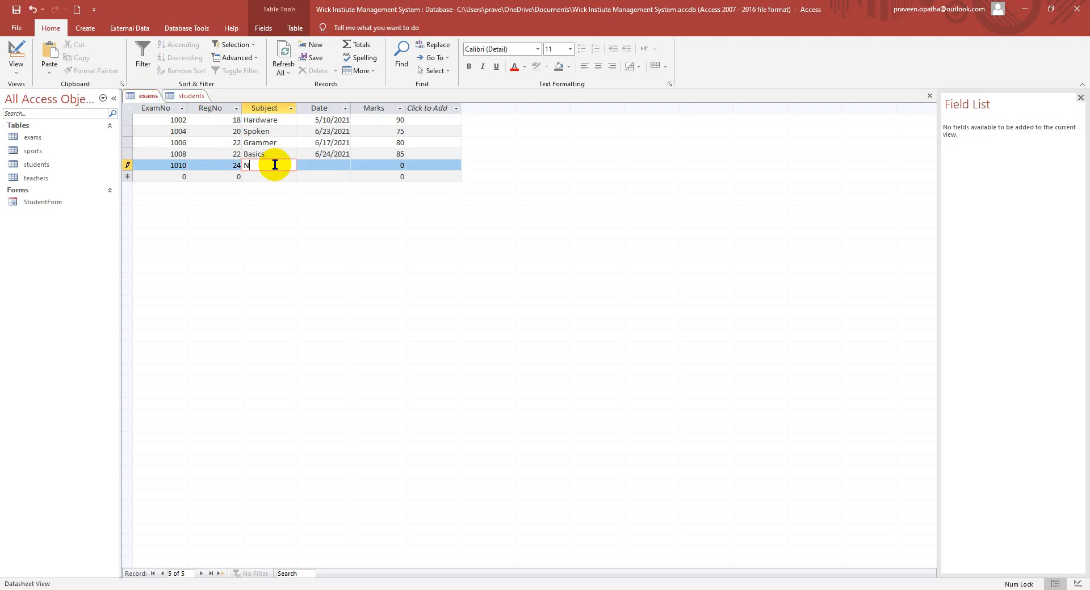
type("etworking")
Set the date of exam 1010 to 6/18/2021 and its marks to 90.
left_click(337, 167)
left_click(358, 167)
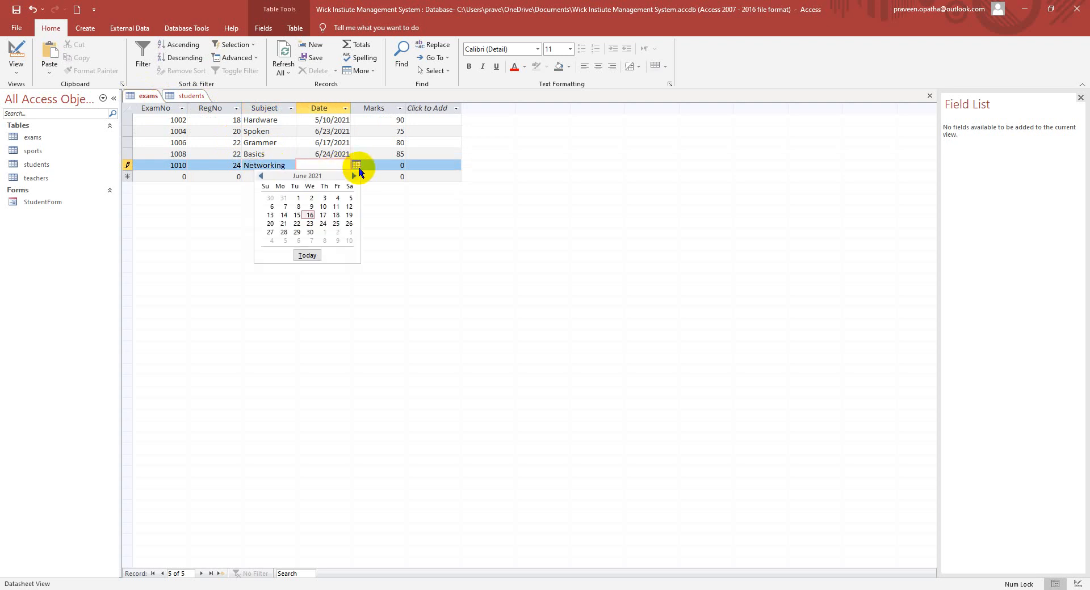
left_click(328, 214)
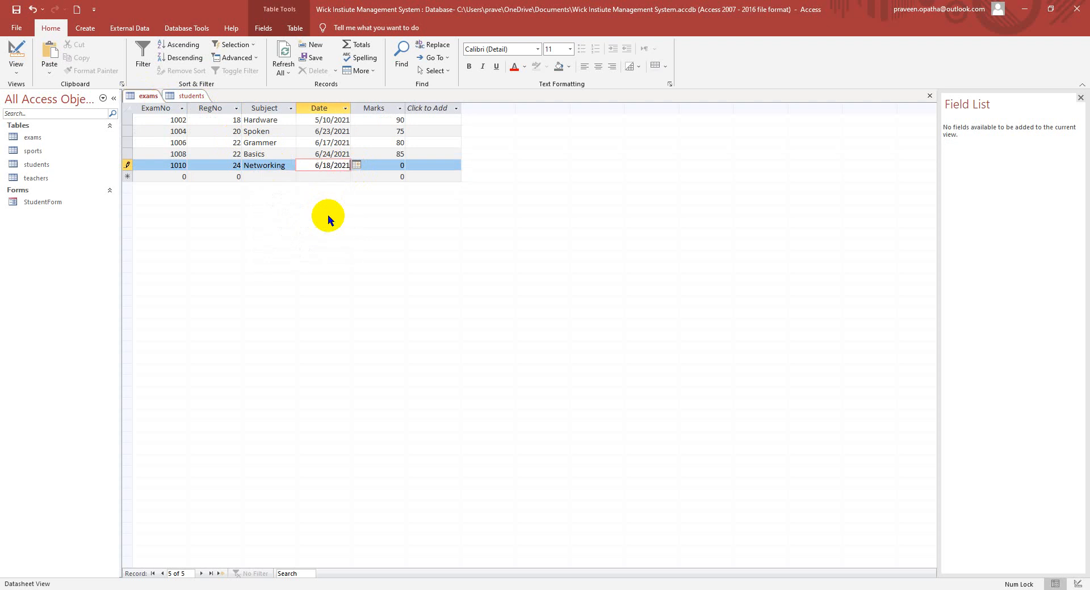
double_click(396, 165)
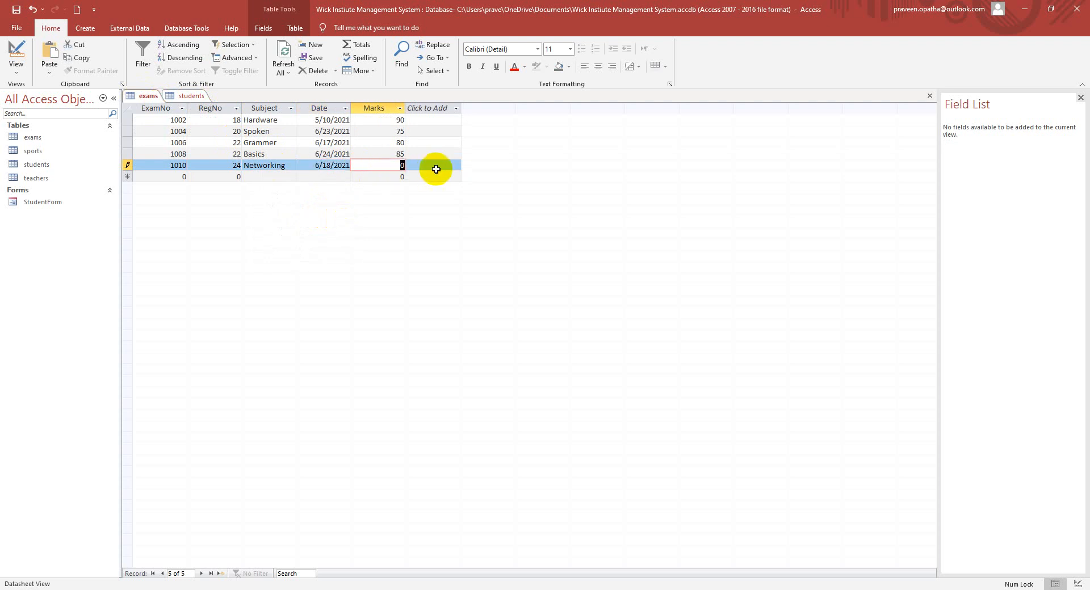
type("90")
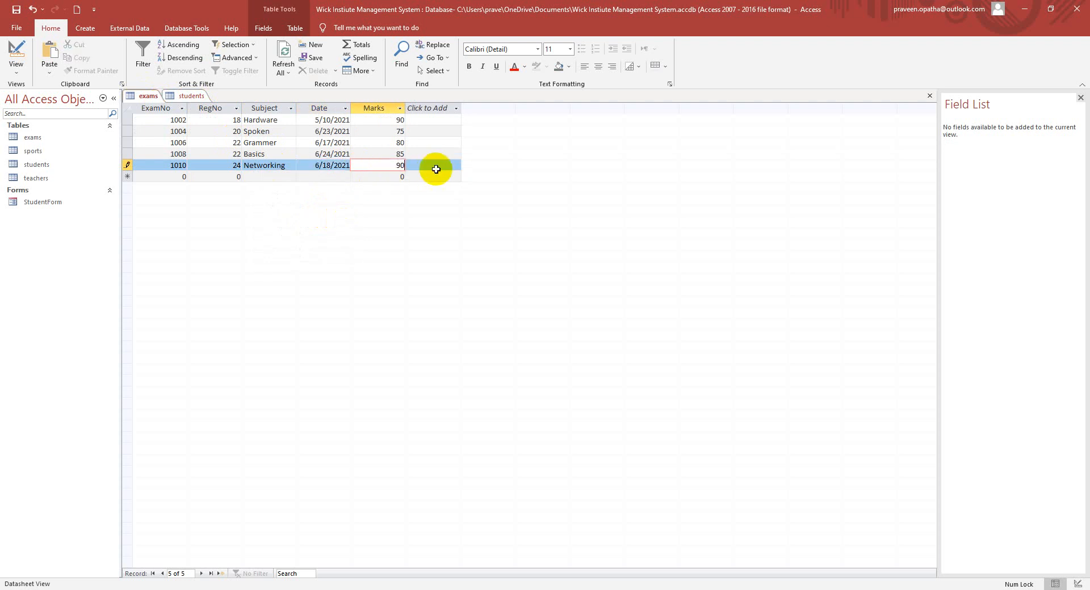
Look up the fifth student in the students table and start a new exams record with ExamNo 1011.
left_click(196, 97)
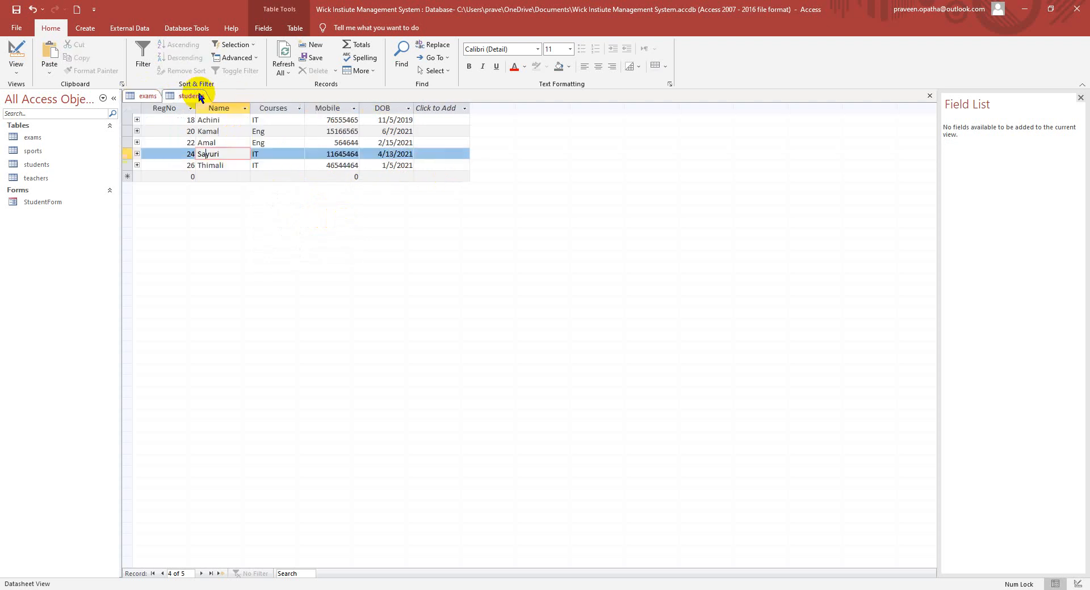
left_click(216, 165)
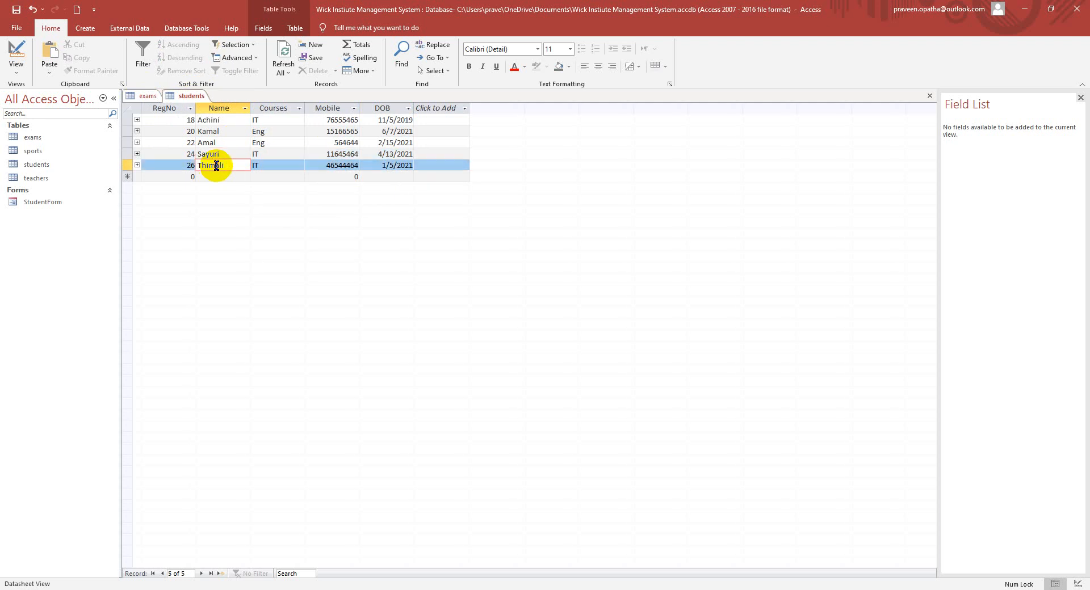
left_click(148, 95)
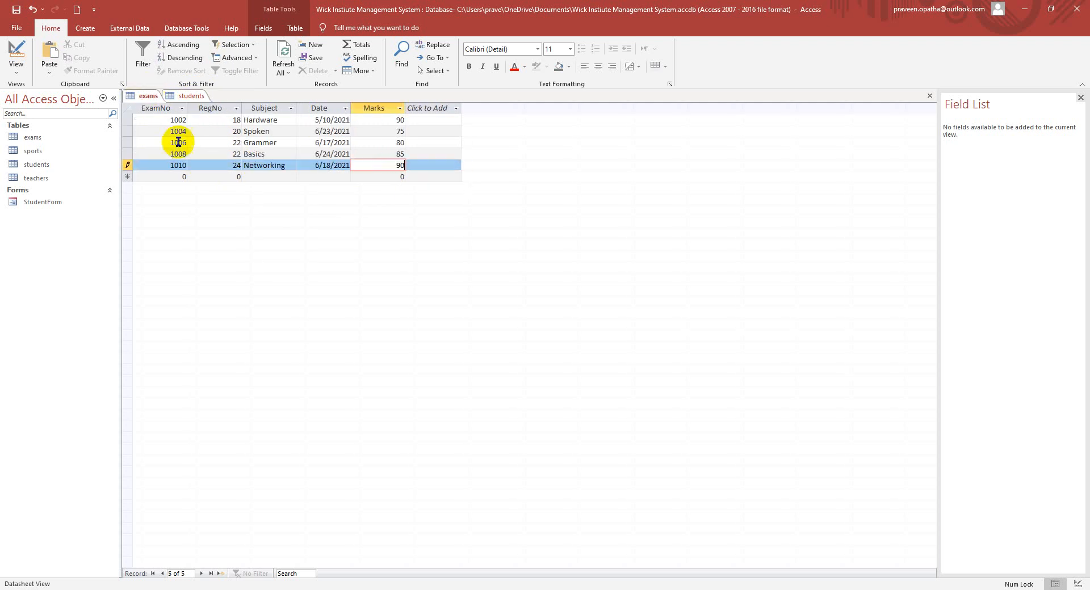
left_click(177, 177)
left_click(176, 177)
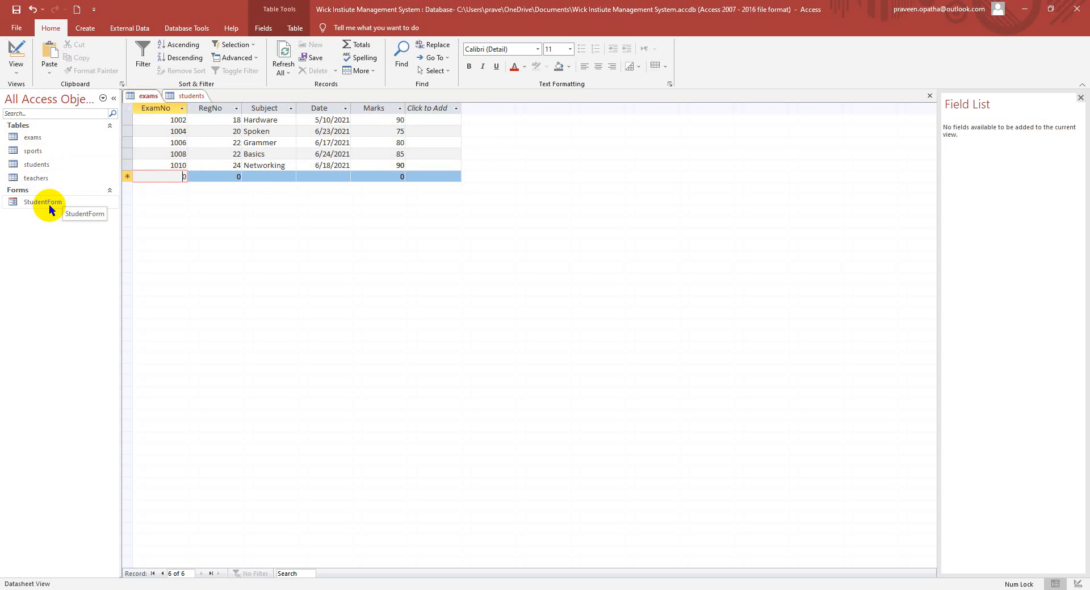
left_click_drag(168, 177, 193, 178)
type("1011")
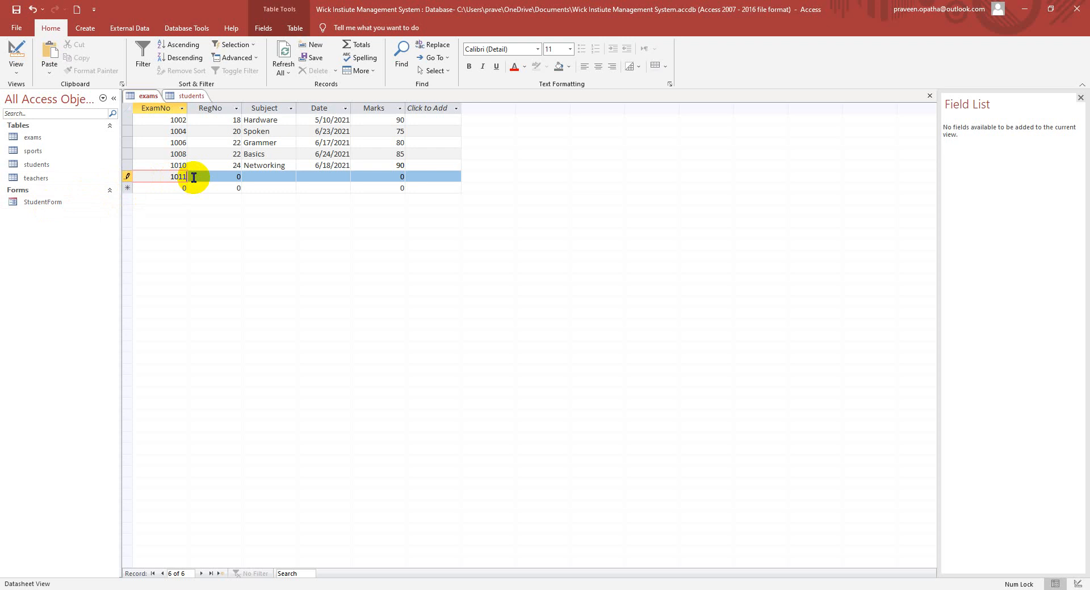
Copy the fifth student's RegNo 26 from the students table into the RegNo of exam 1011.
left_click_drag(222, 178, 252, 177)
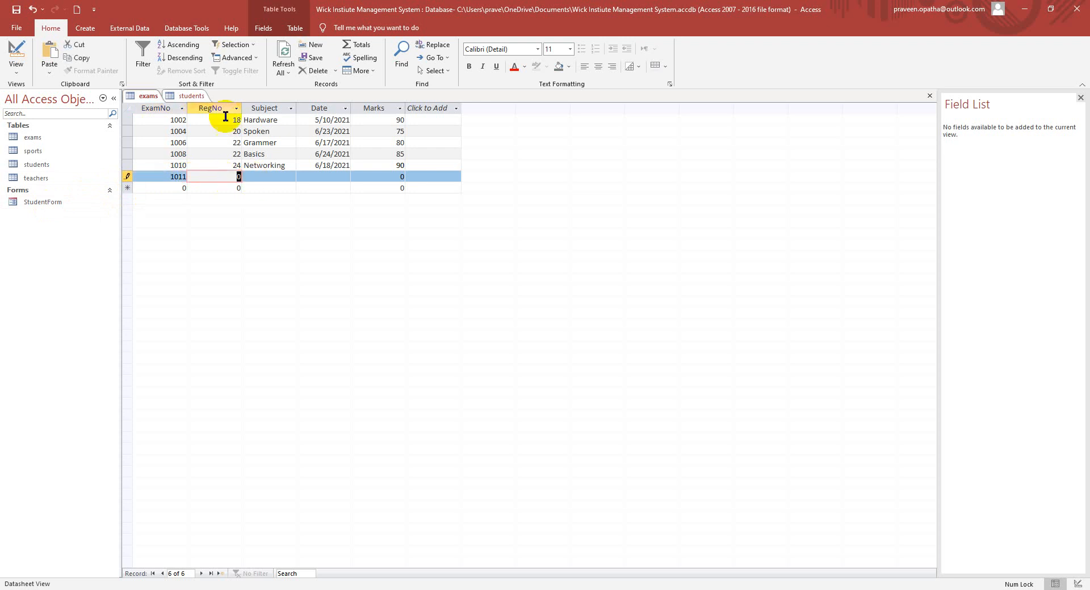
left_click(188, 98)
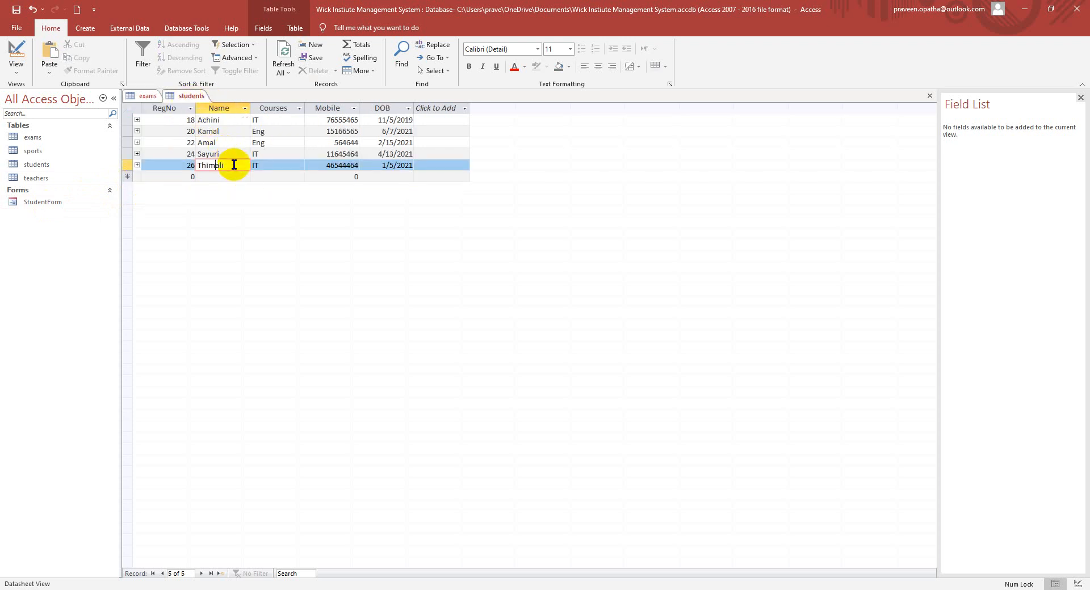
double_click(186, 165)
key("ctrl+c")
left_click(145, 95)
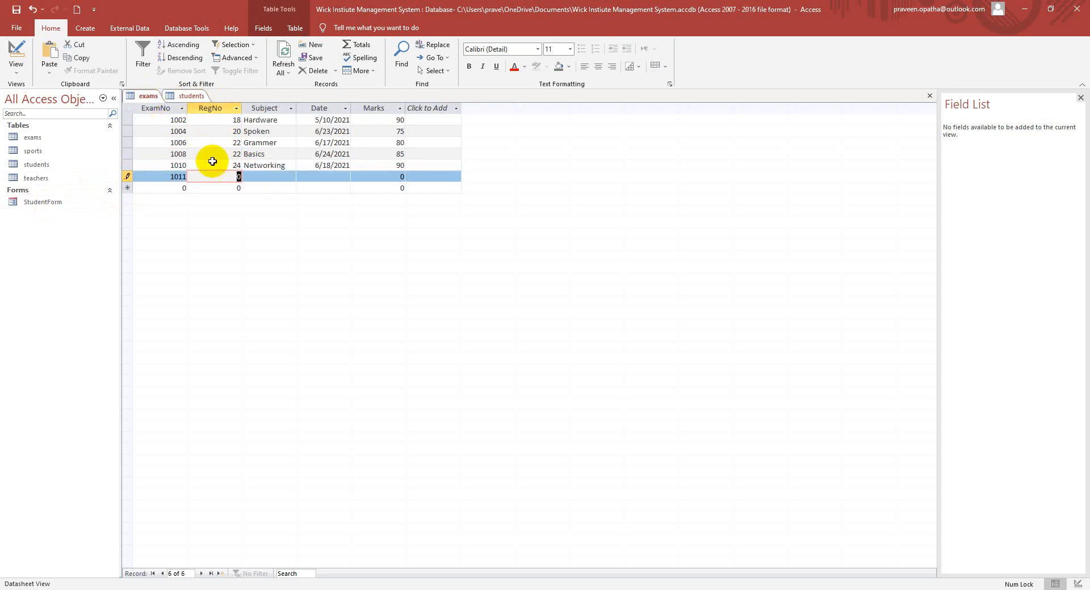
key("ctrl+v")
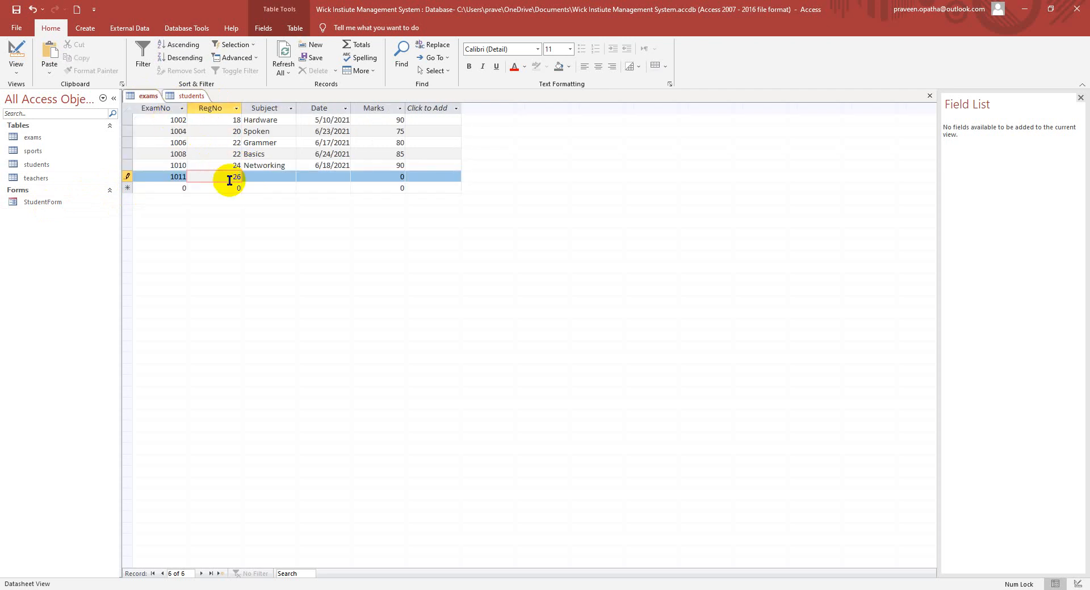
Check the RegNo 26 student's course, enter "Programming" as the subject of exam 1011 and widen the Subject column slightly.
left_click(189, 96)
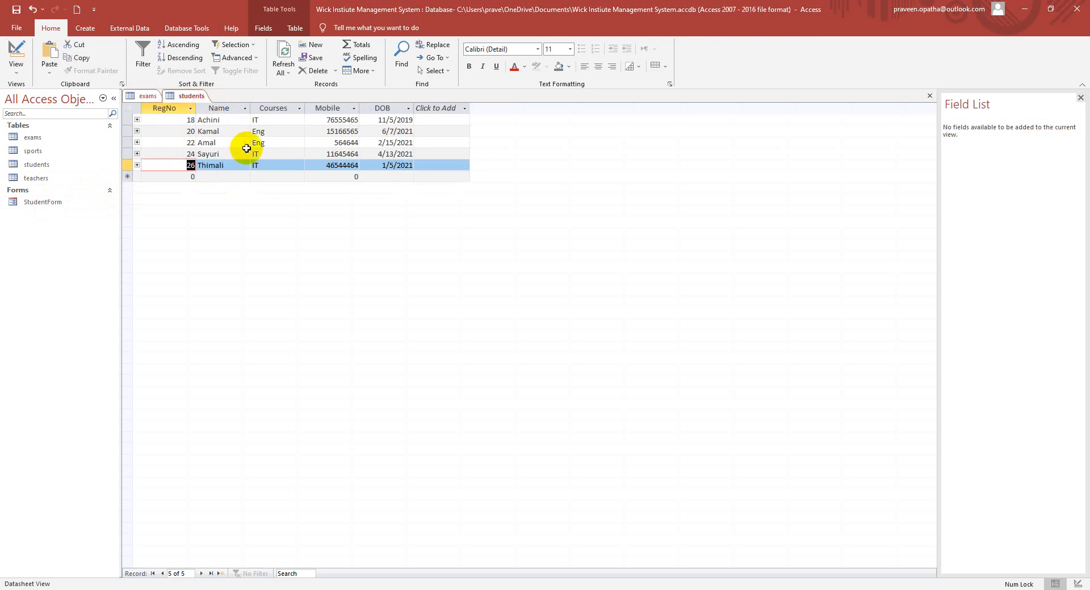
left_click(149, 97)
left_click(261, 176)
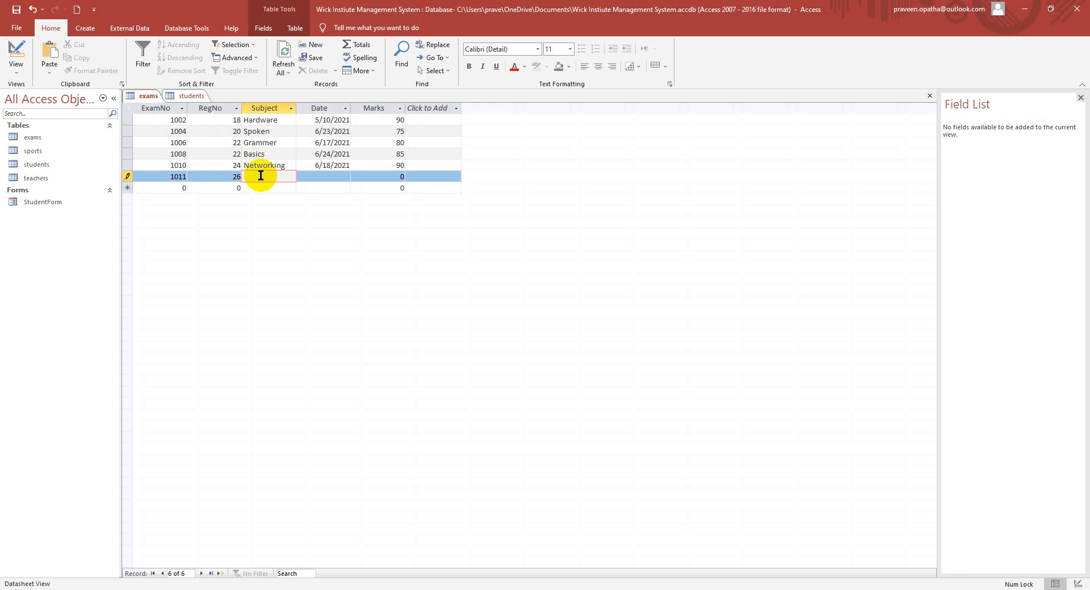
type("Programming")
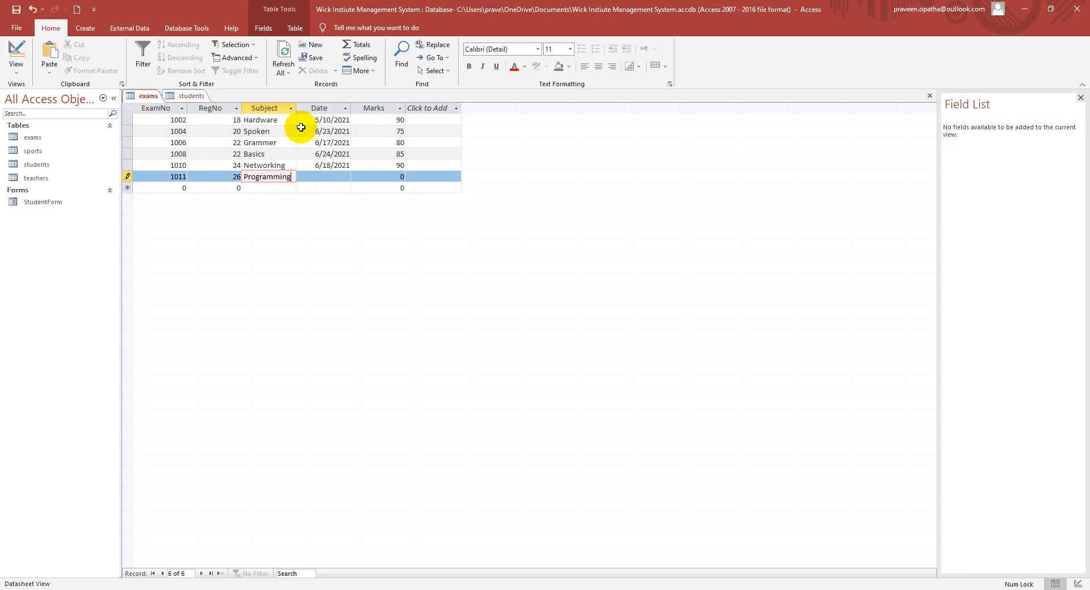
left_click_drag(297, 112, 309, 108)
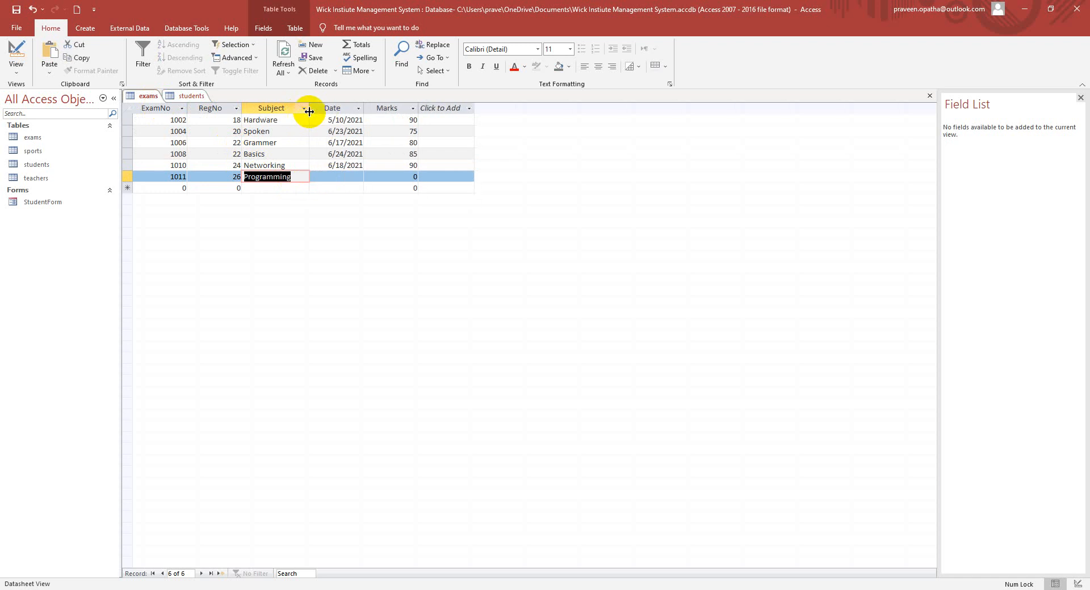
Set the date of exam 1011 to 6/24/2021 and its marks to 95.
left_click(361, 177)
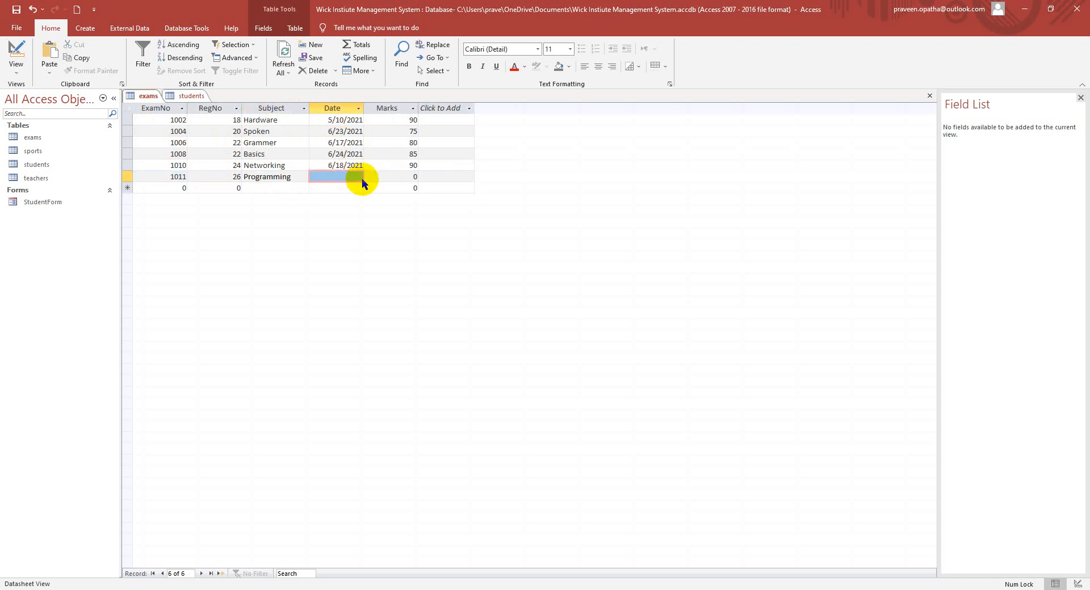
left_click(367, 178)
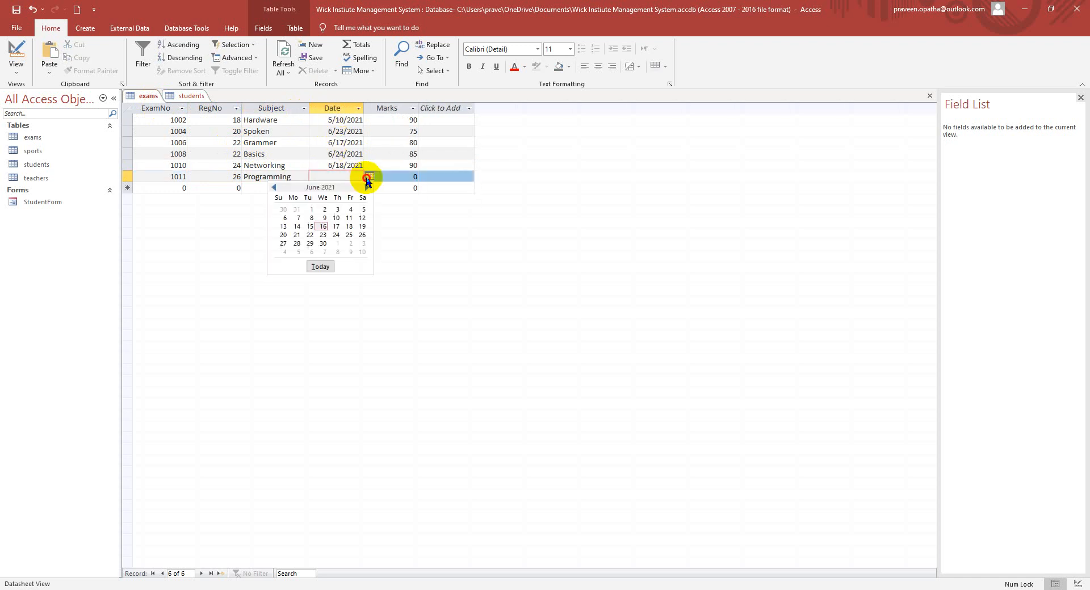
left_click(337, 235)
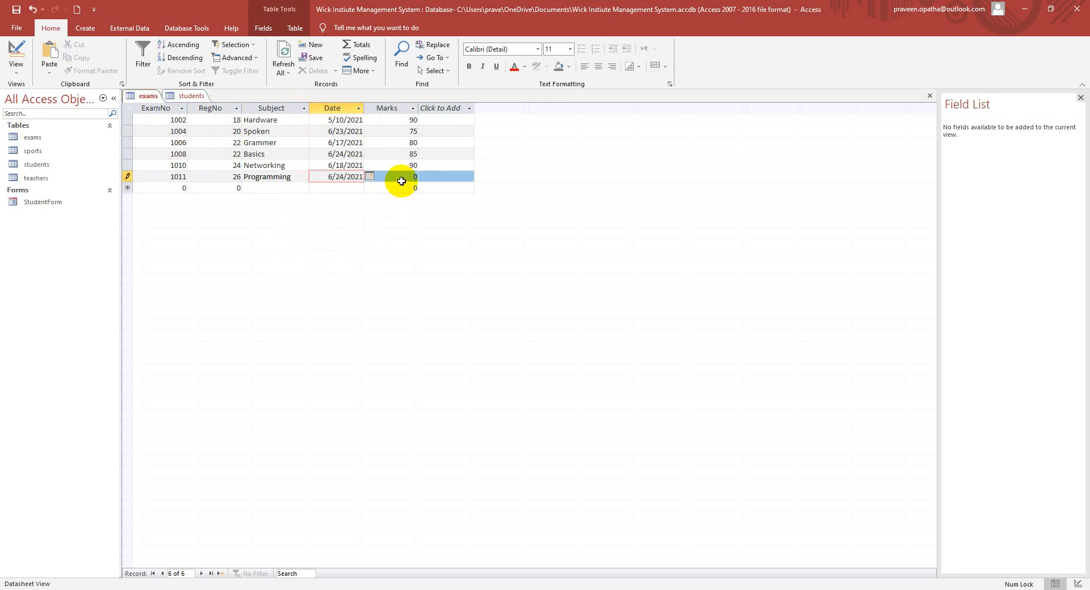
left_click_drag(410, 177, 420, 177)
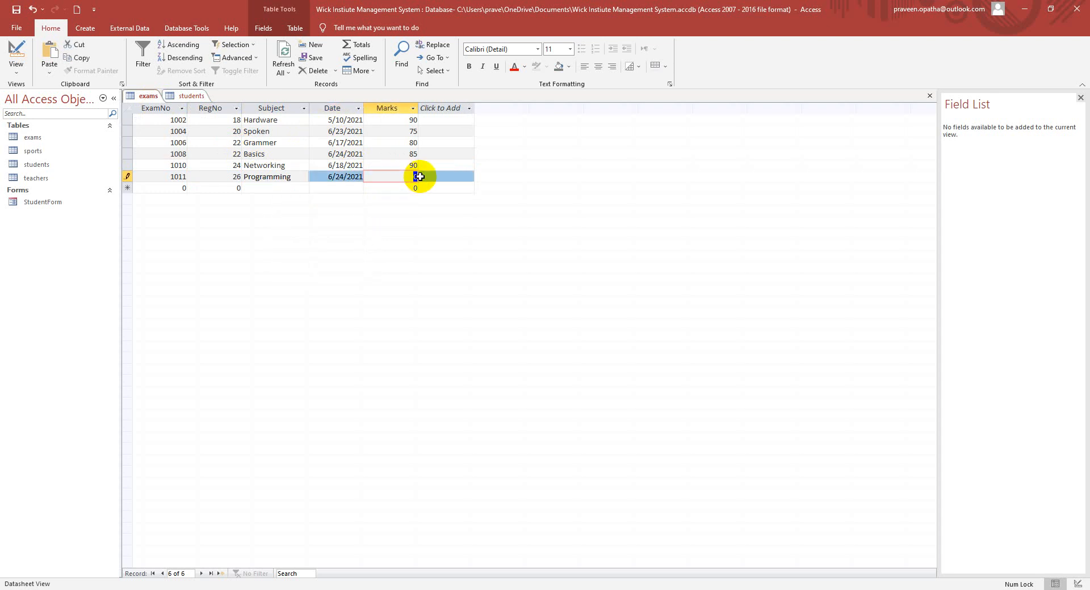
type("95")
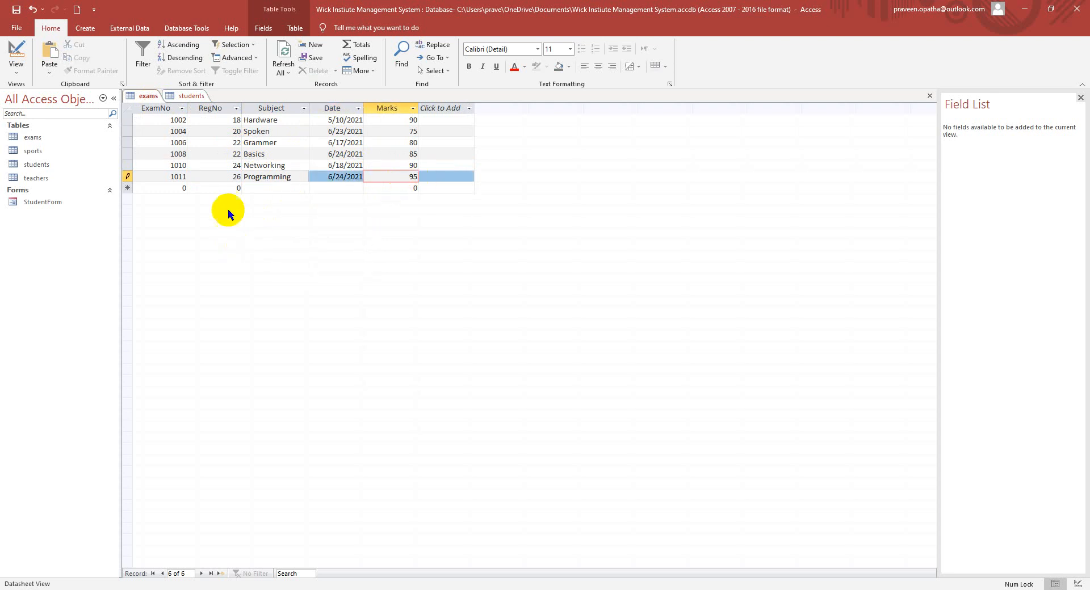
Check the students table against the exams table and review the exam records from 1002 to 1011.
left_click(177, 97)
left_click(145, 94)
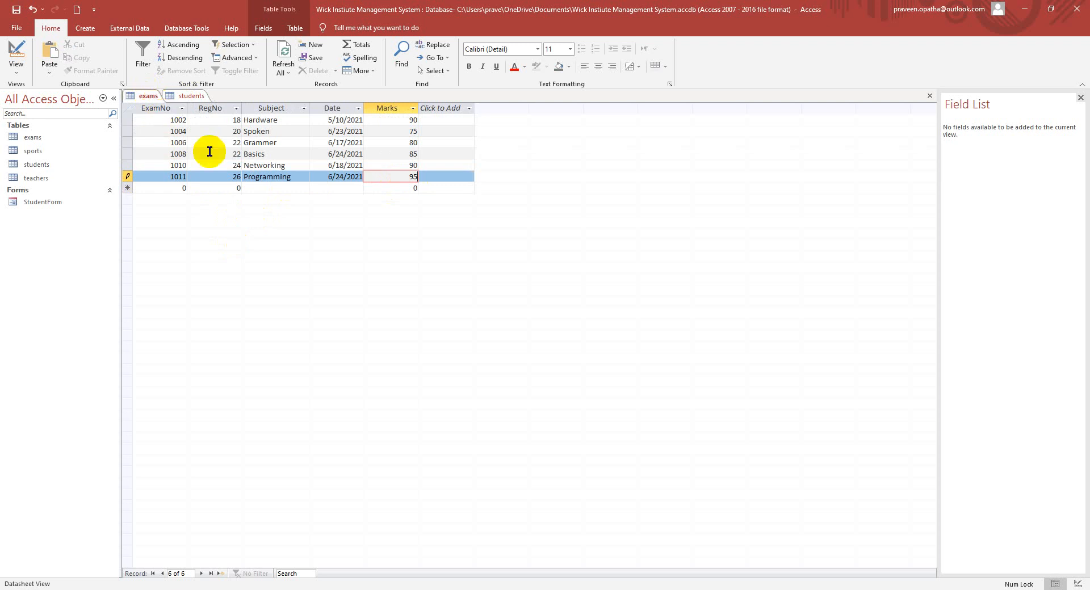
left_click(189, 97)
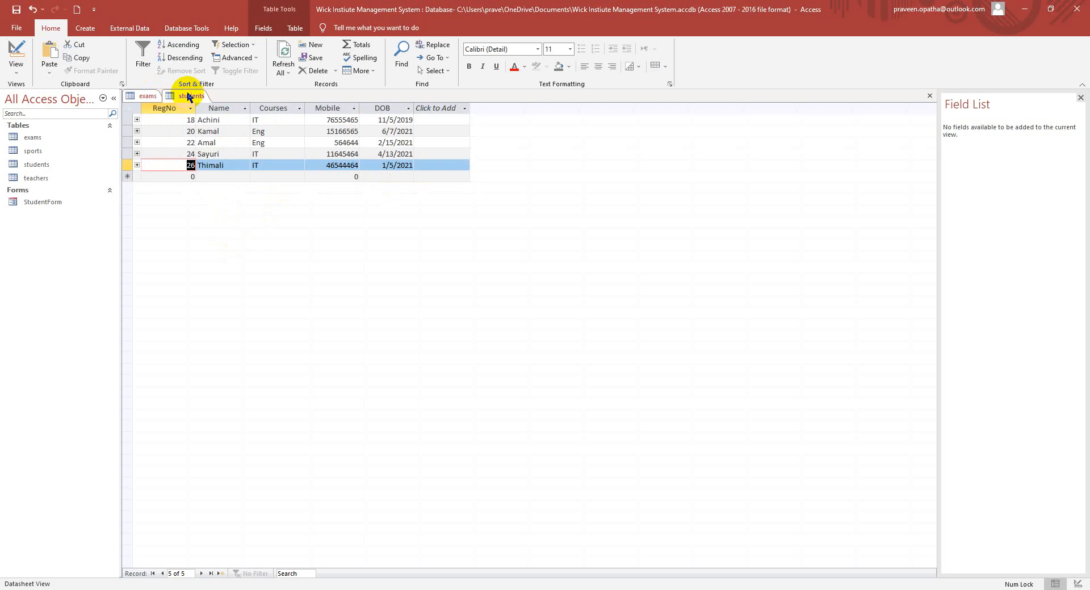
left_click(143, 99)
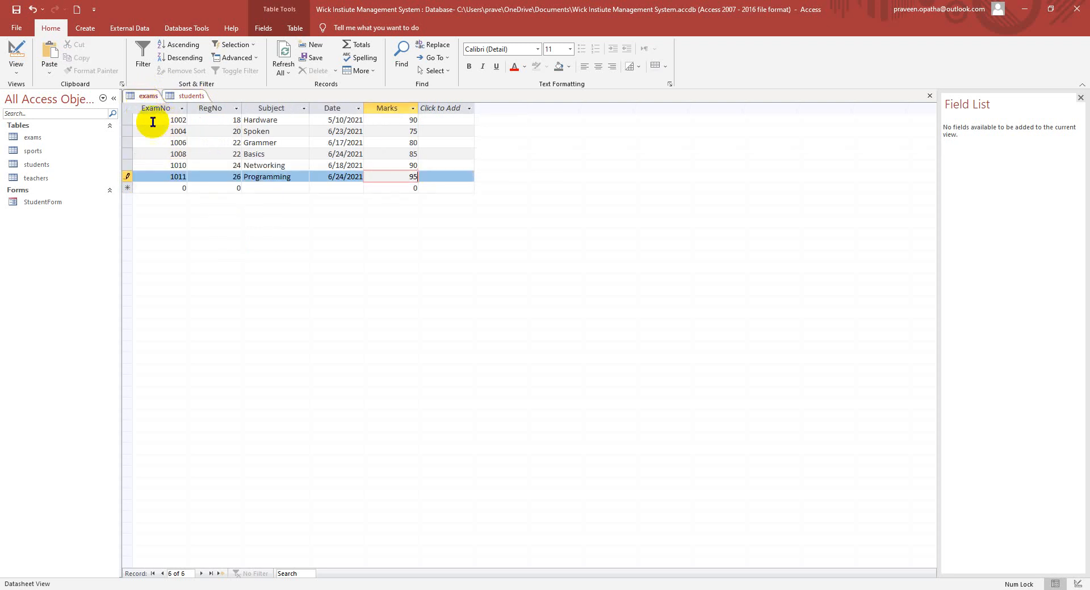
left_click(144, 121)
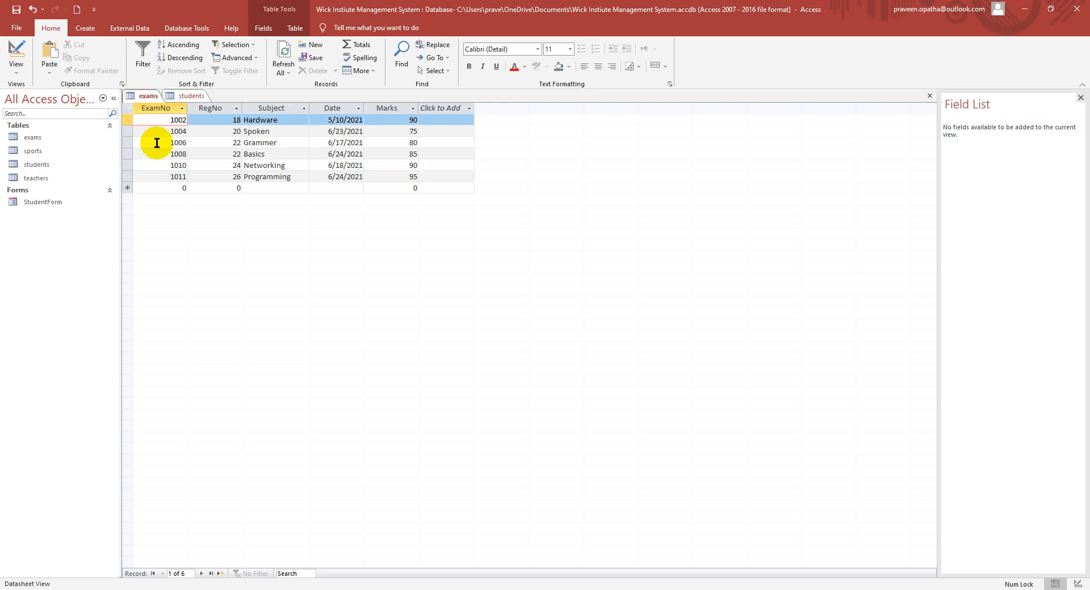
left_click(167, 177)
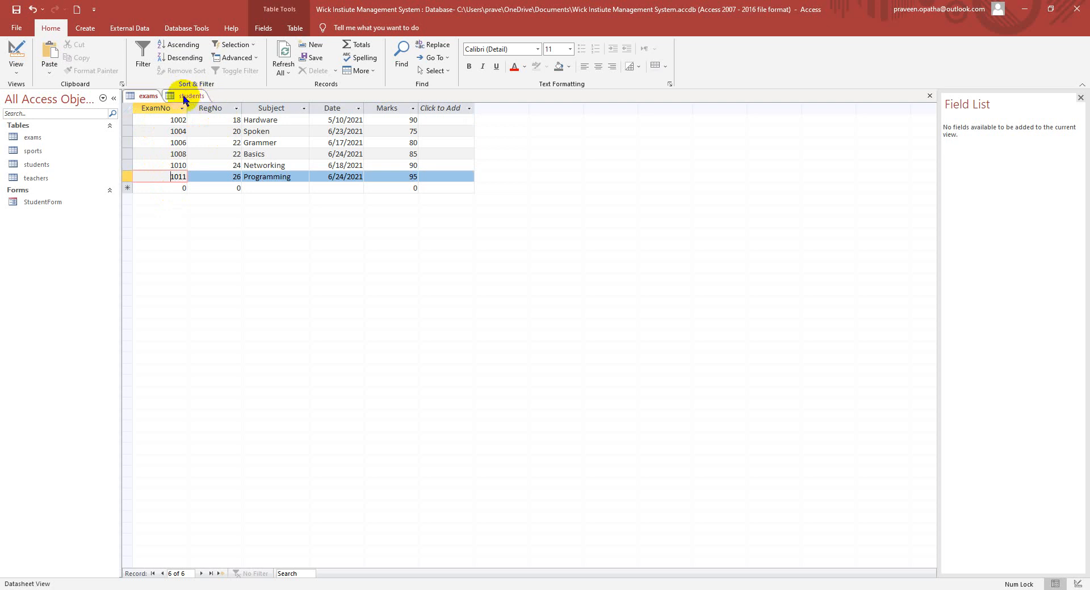
Save the exams table.
left_click(10, 10)
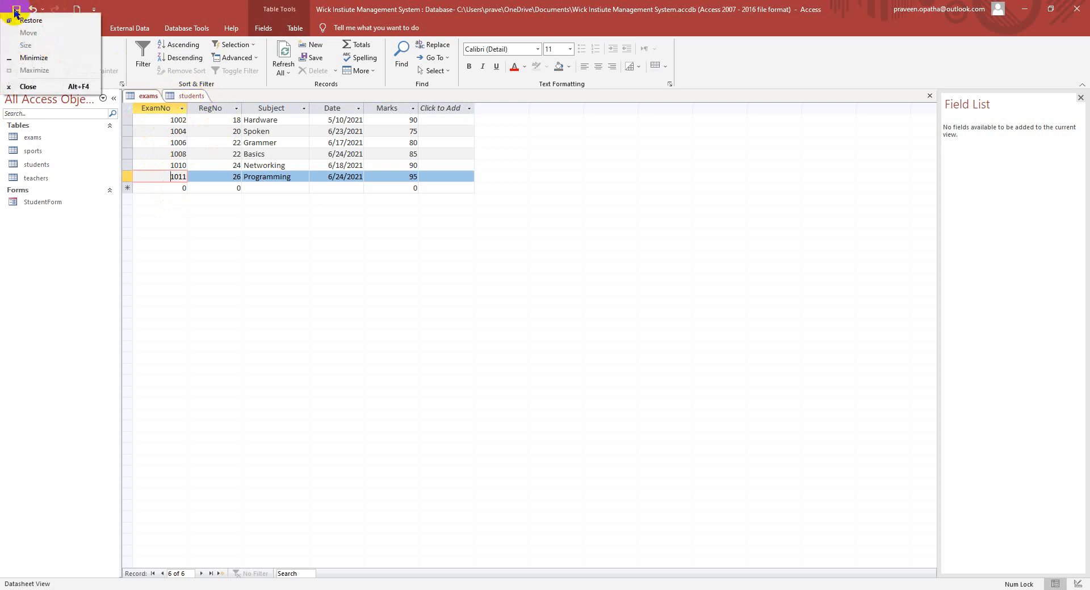
left_click(16, 11)
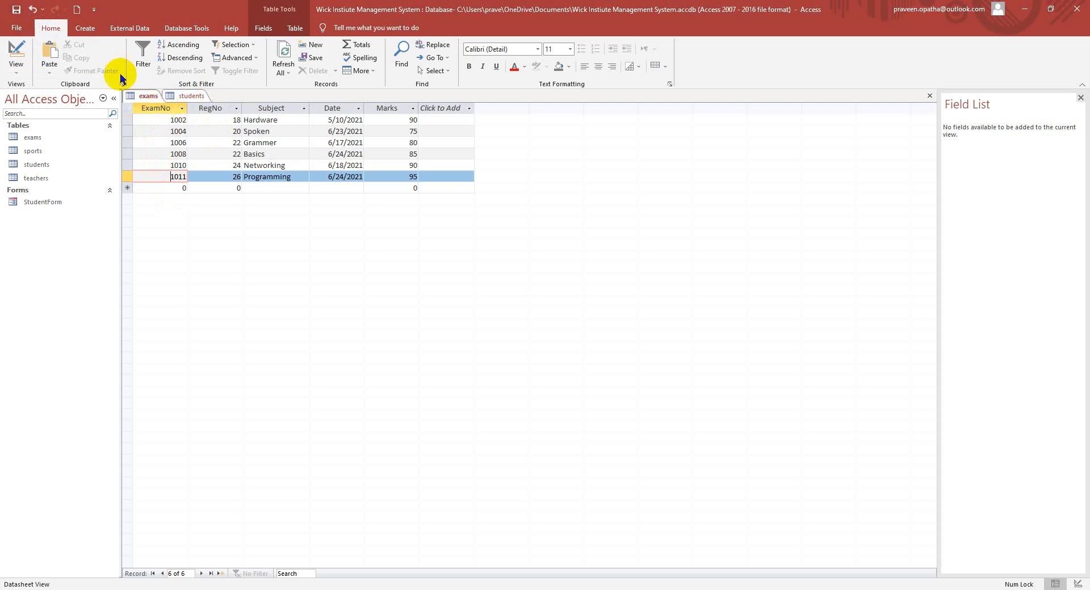
left_click(14, 10)
Switch to Notepad to review the Queries topic in the outline, and return to the Access database.
left_click(296, 586)
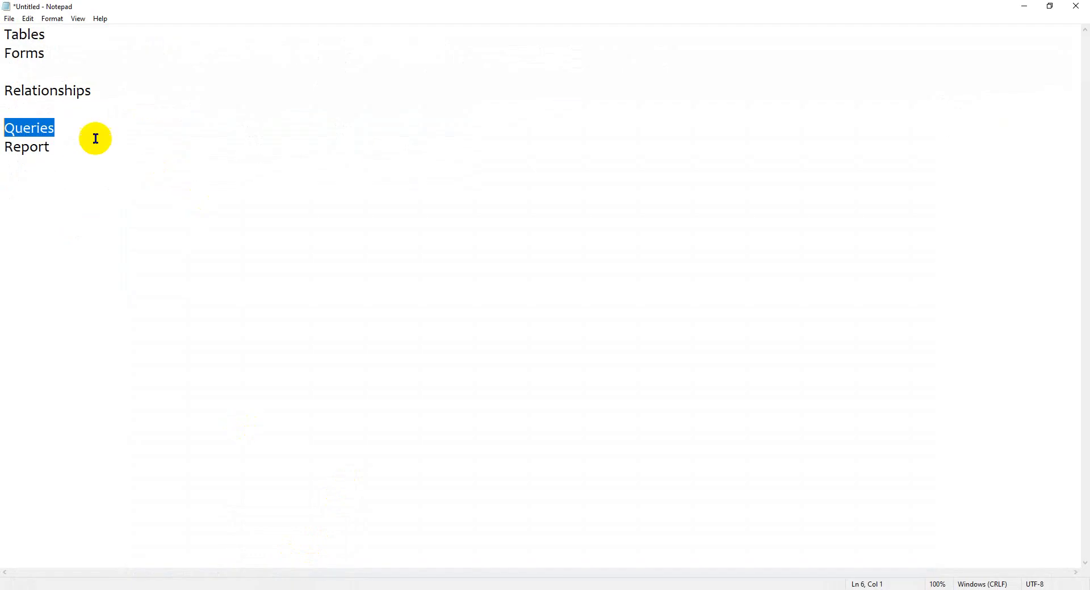
left_click(75, 129)
left_click_drag(76, 129, 1, 124)
left_click(68, 127)
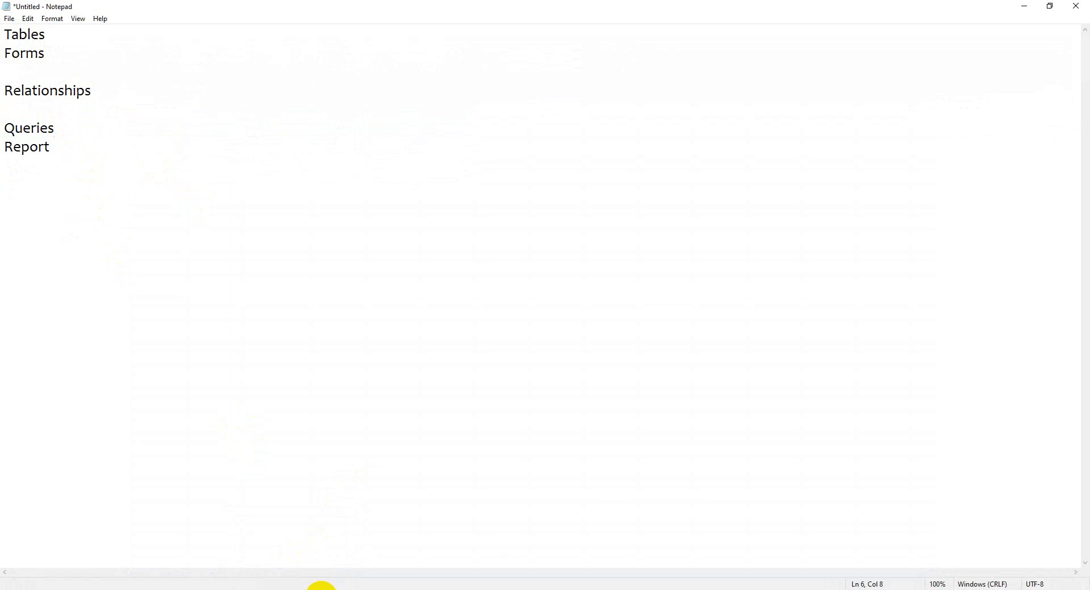
left_click(320, 587)
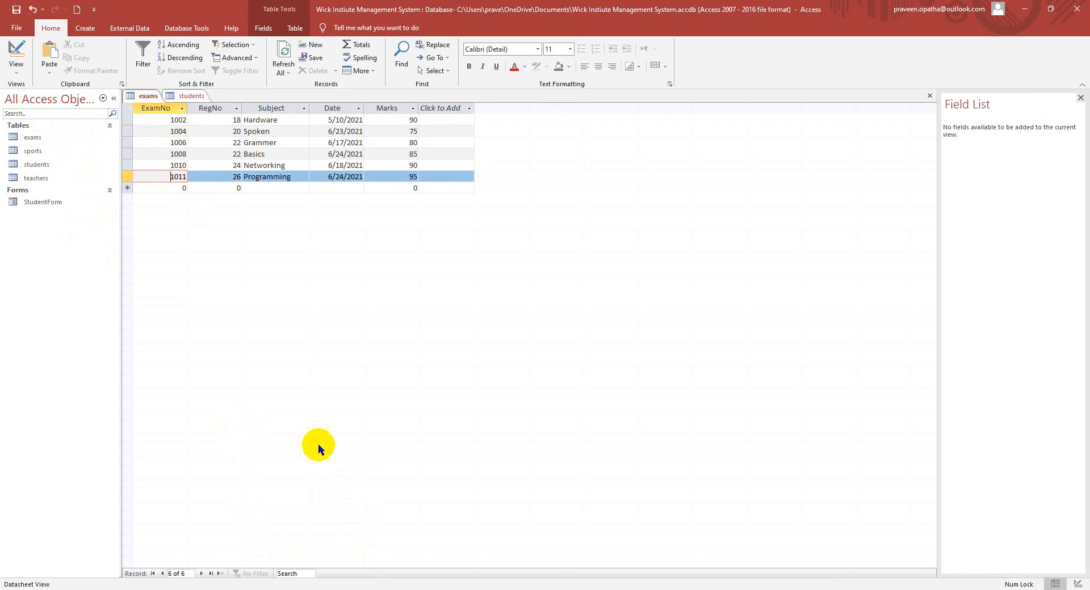
Compare the fields and records of the students and exams tables to see which data each table holds.
left_click(192, 97)
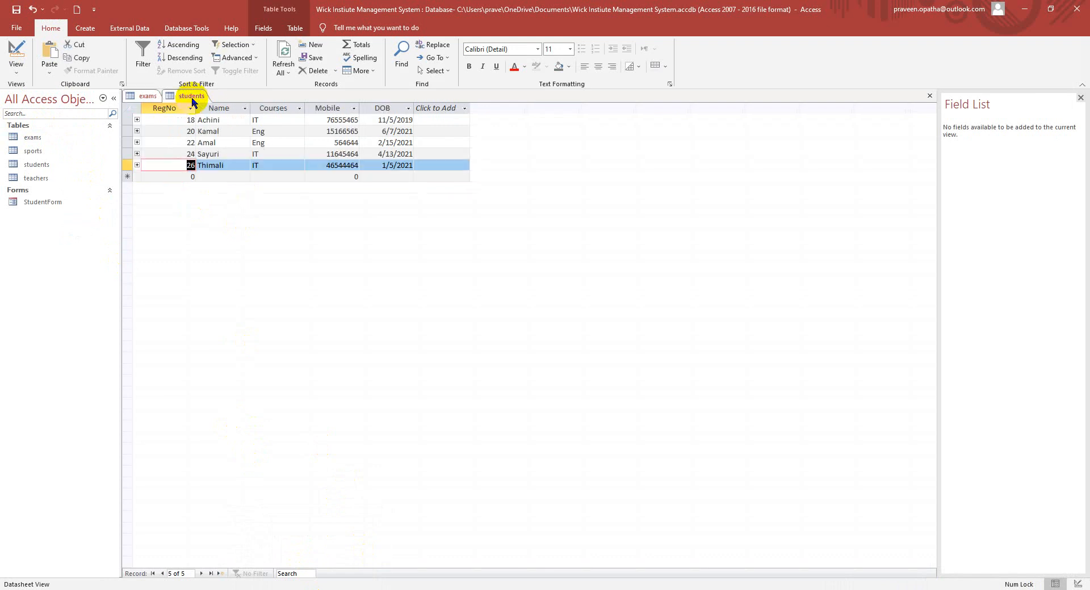
left_click(159, 96)
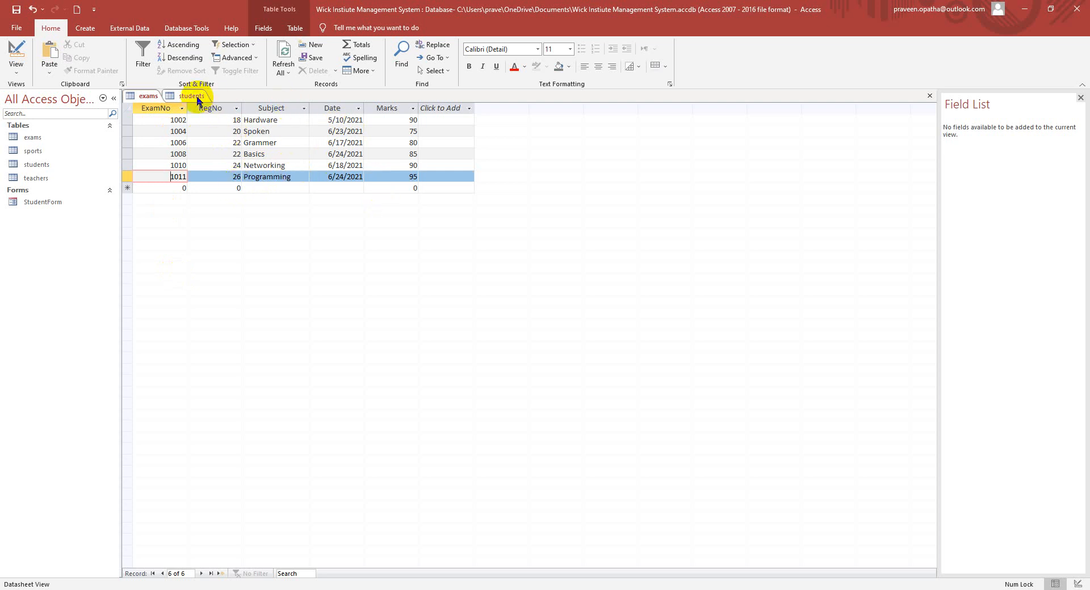
left_click(192, 96)
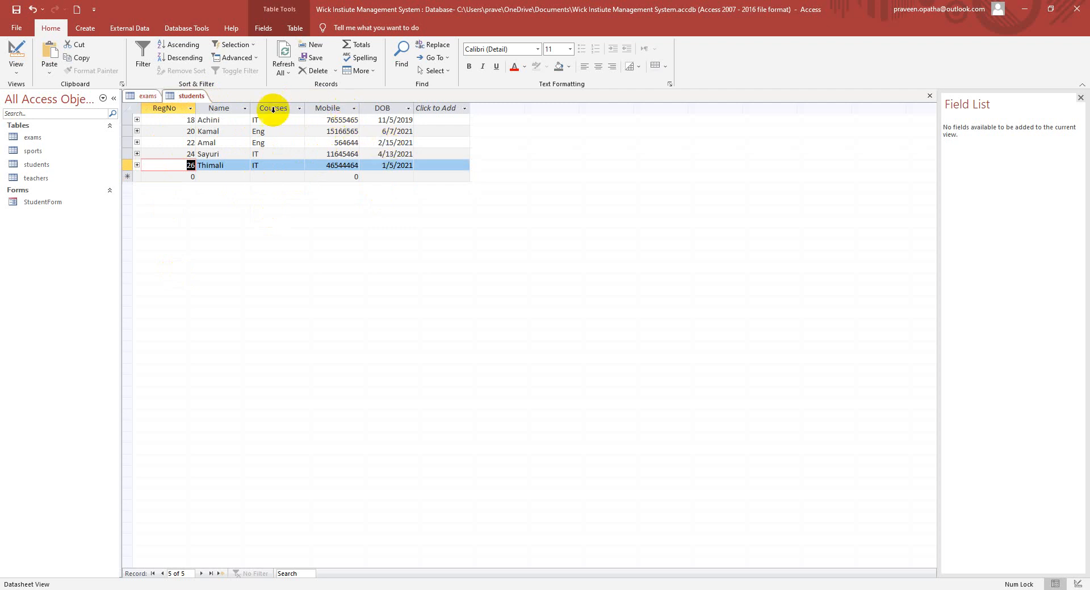
left_click(141, 95)
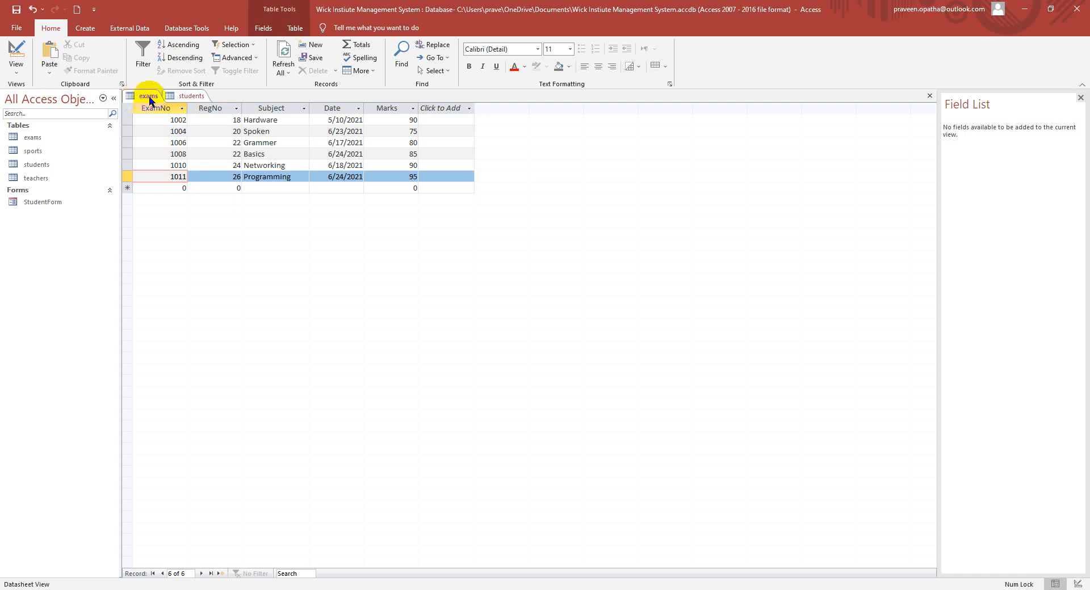
left_click(181, 97)
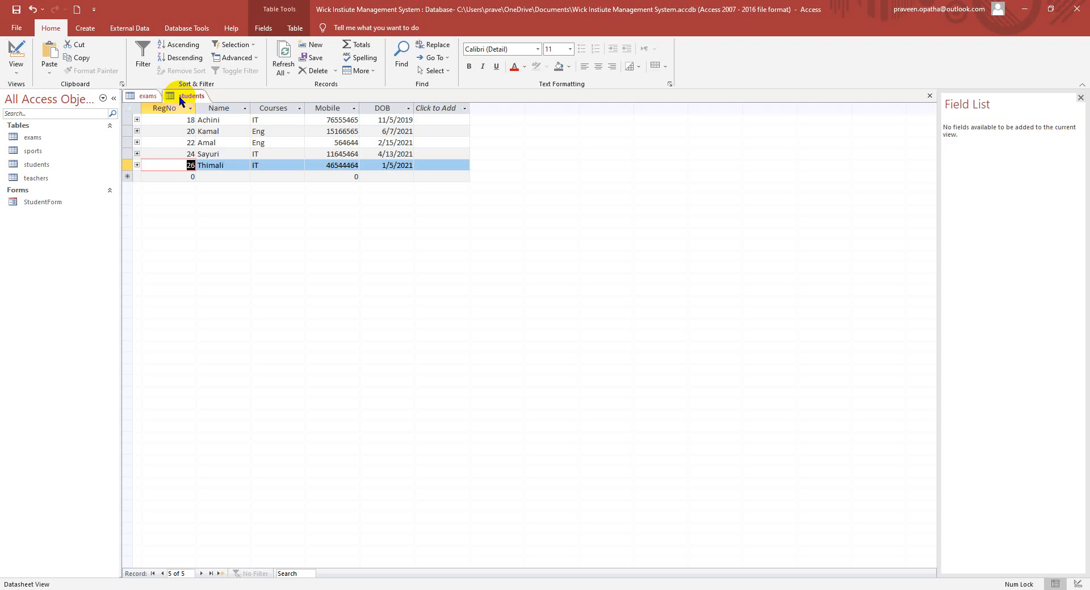
left_click(146, 100)
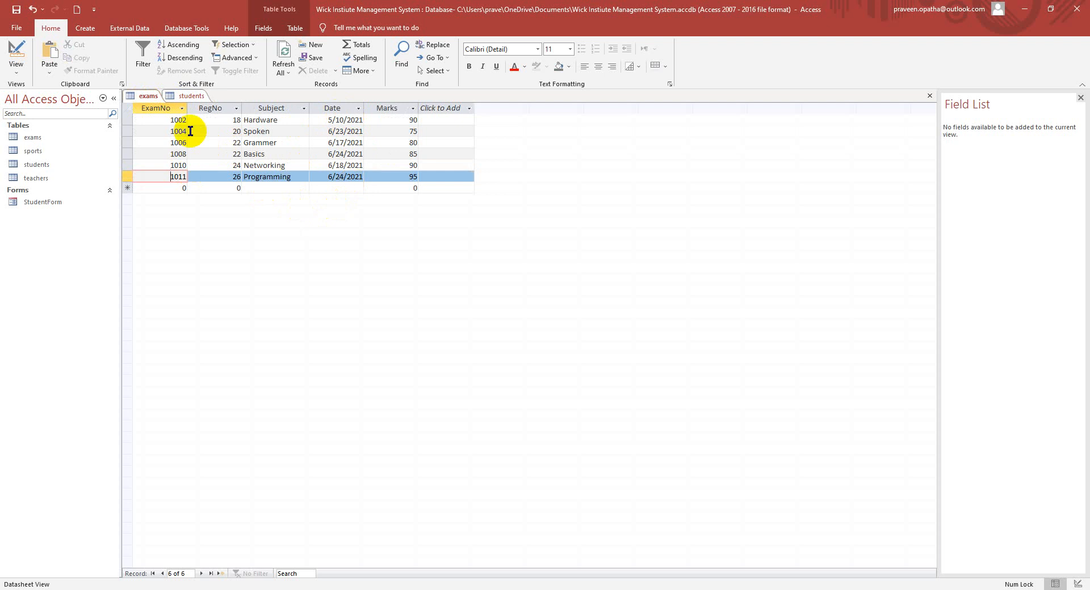
left_click(192, 96)
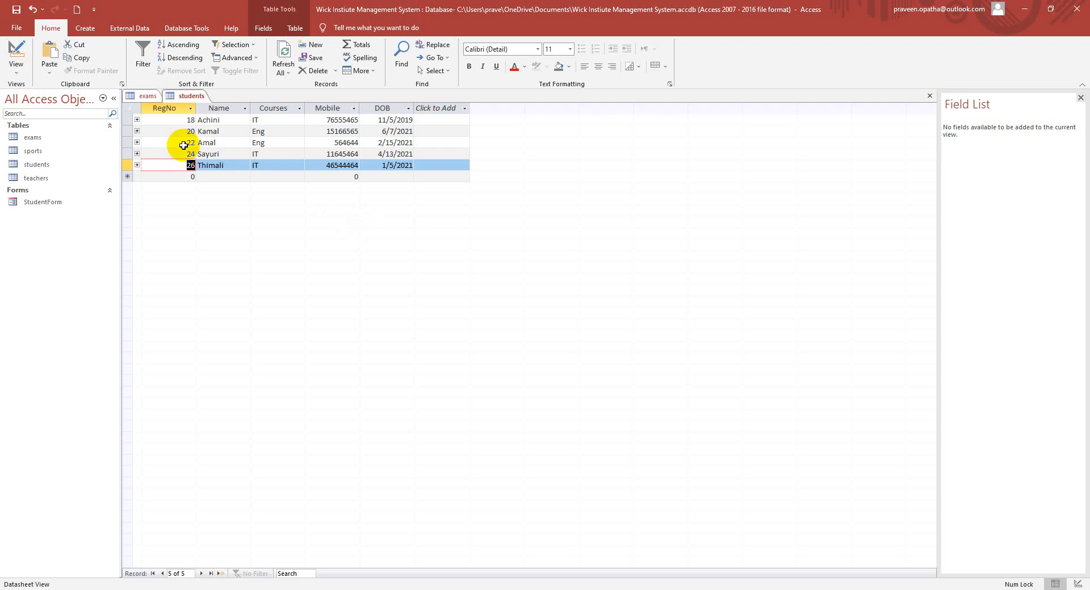
left_click(142, 95)
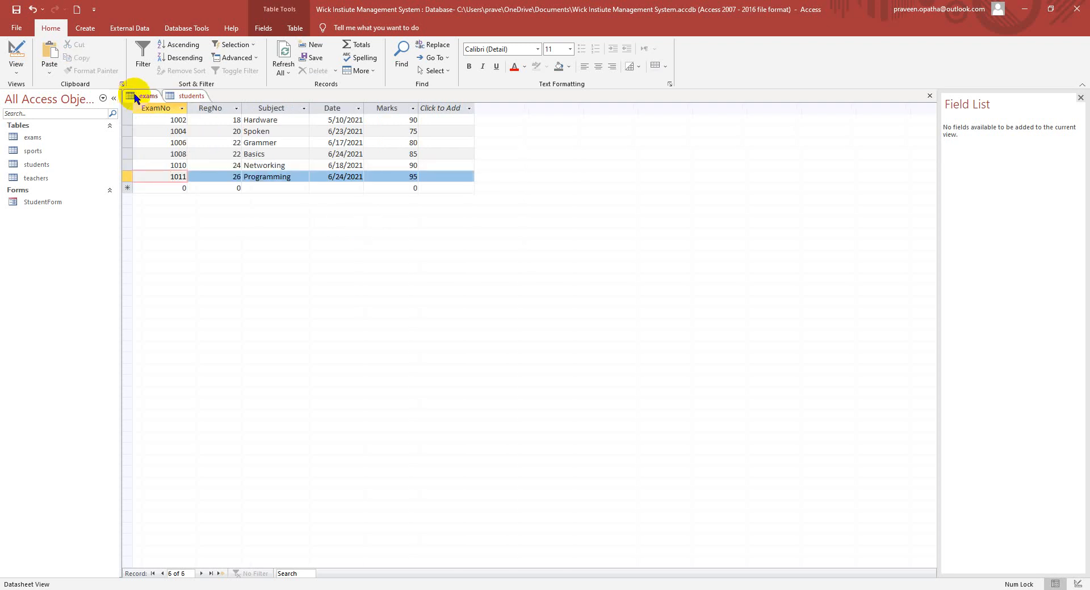
left_click(177, 97)
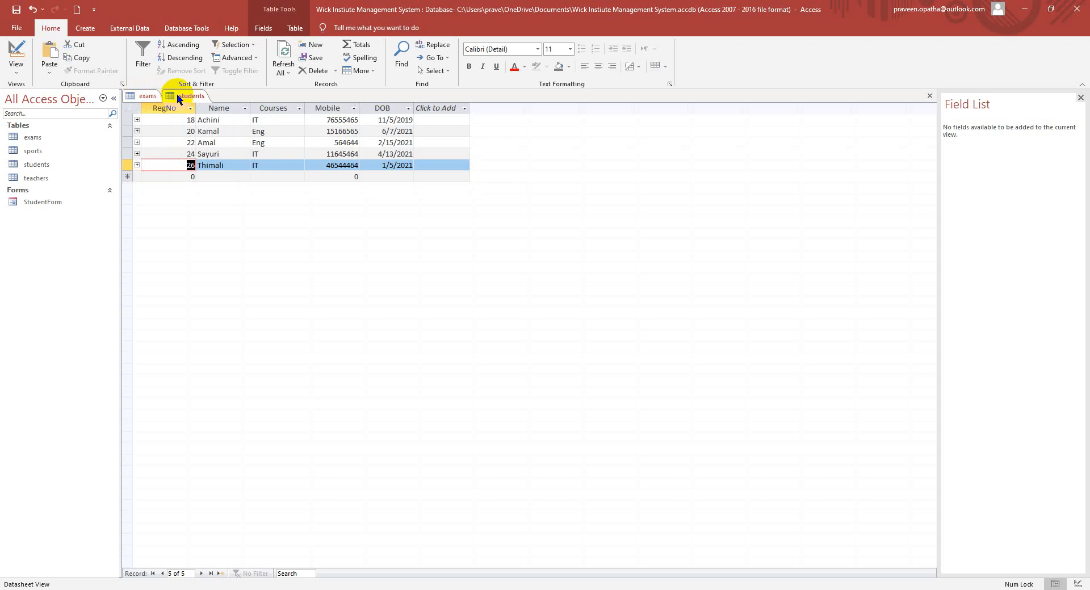
Inspect the relationship between the exams and students tables on RegNo and close the relationships view.
left_click(86, 29)
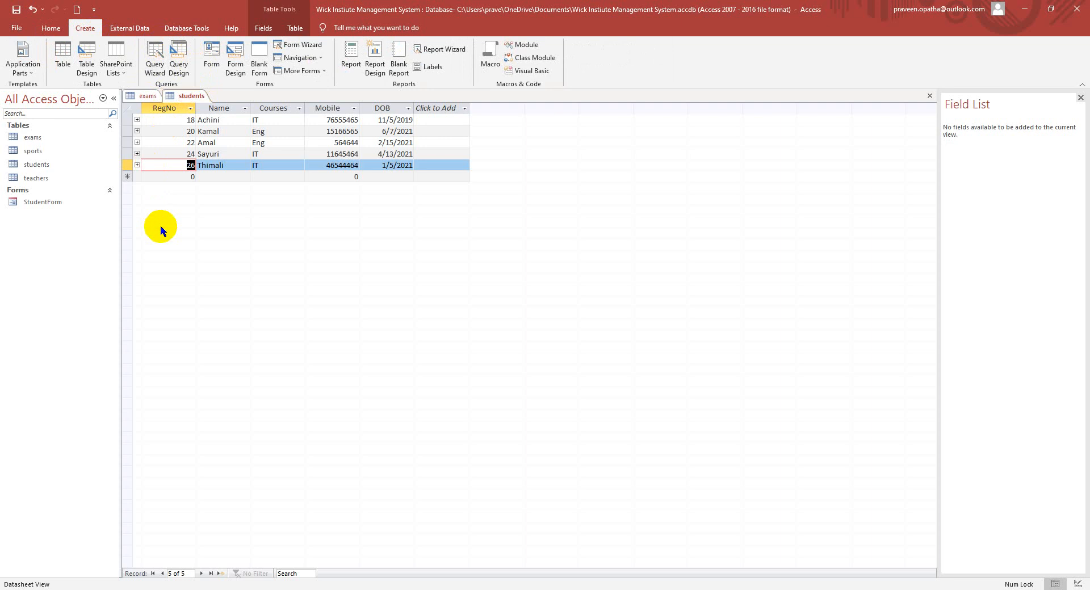
left_click(186, 33)
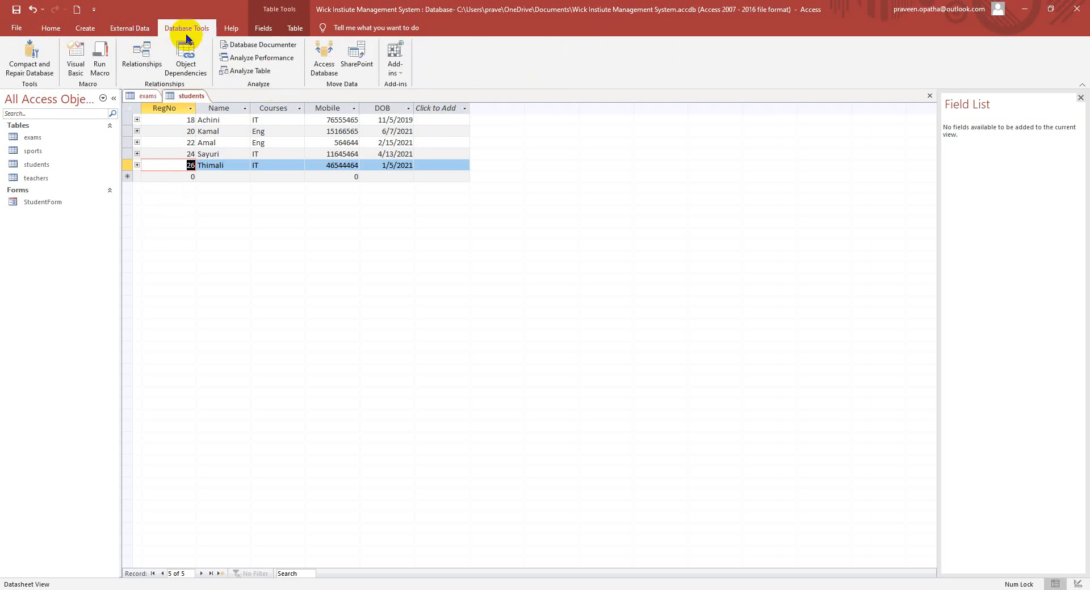
left_click(147, 54)
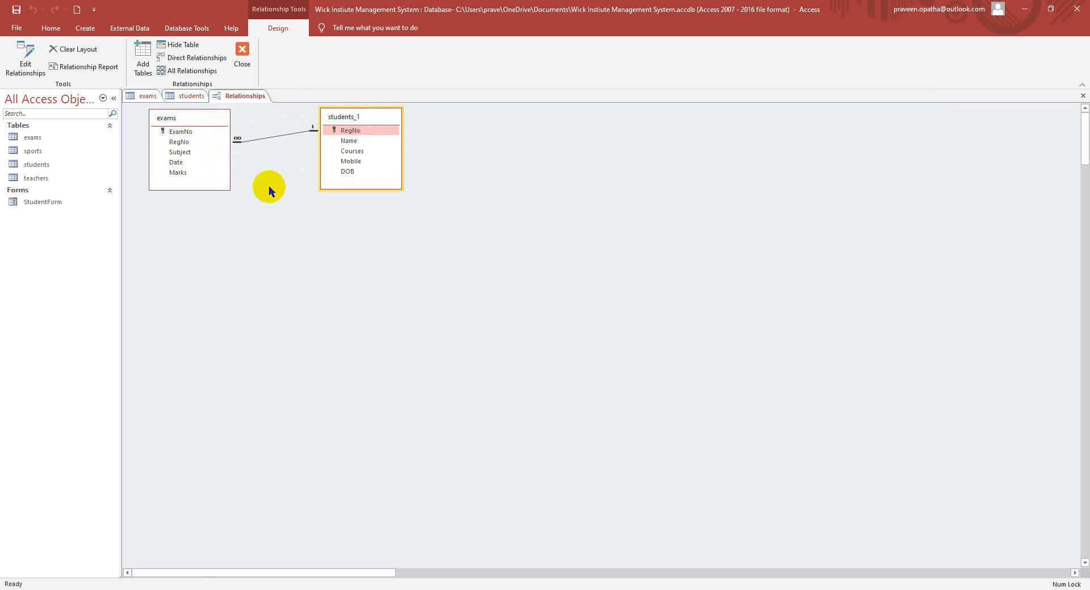
left_click(241, 52)
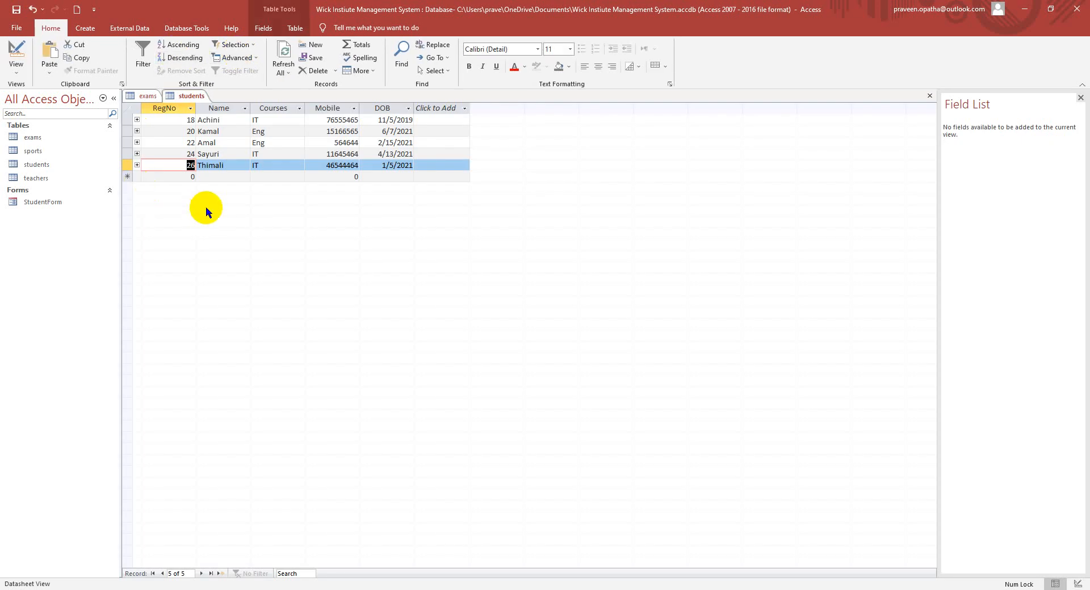
Start a new query in design view and add the exams and students tables to it.
left_click(97, 29)
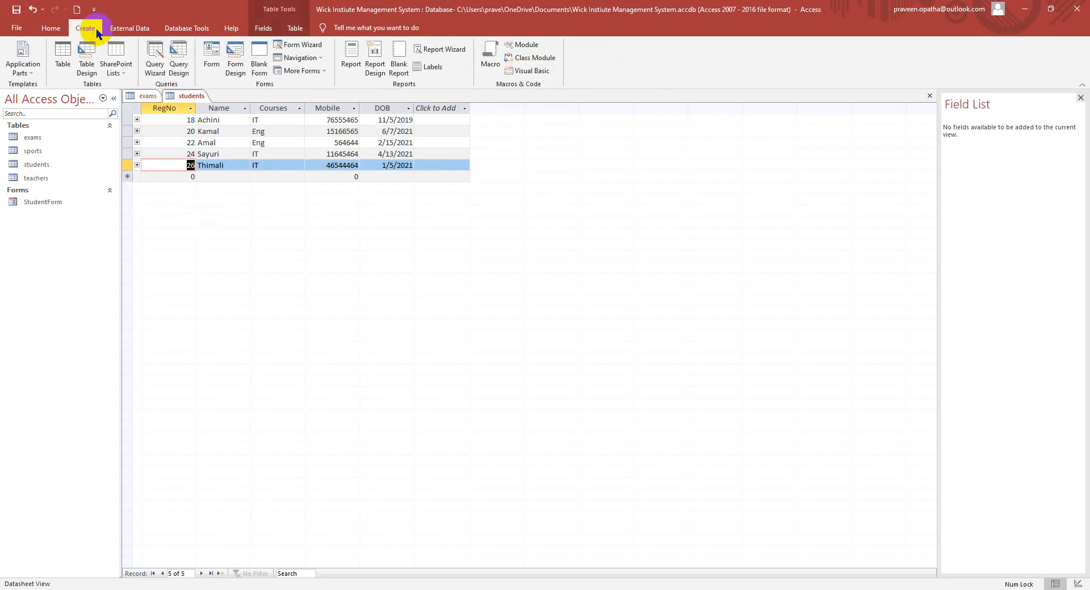
left_click(179, 55)
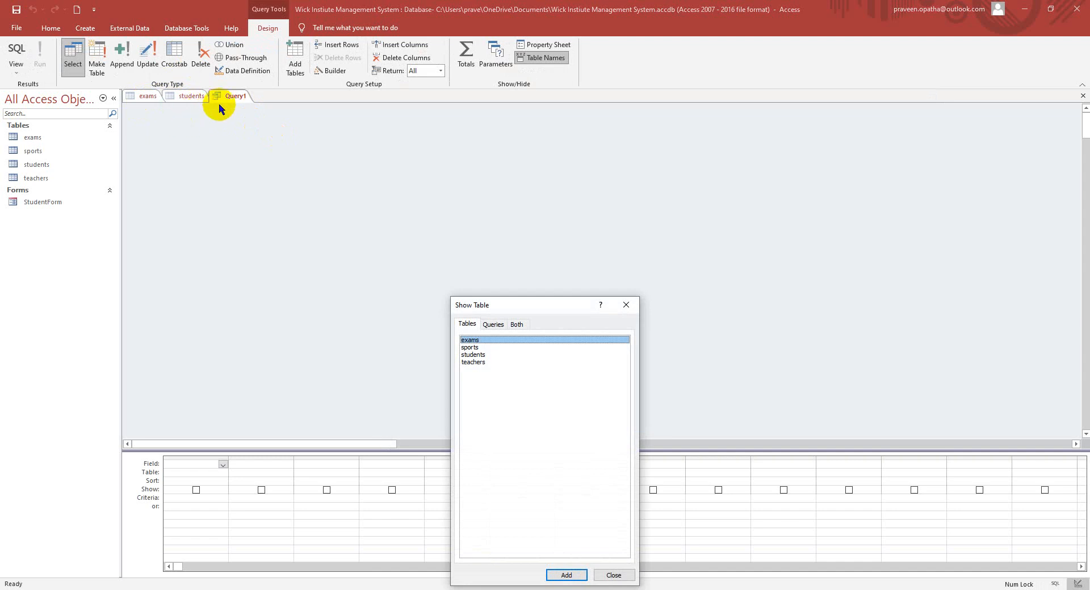
double_click(474, 342)
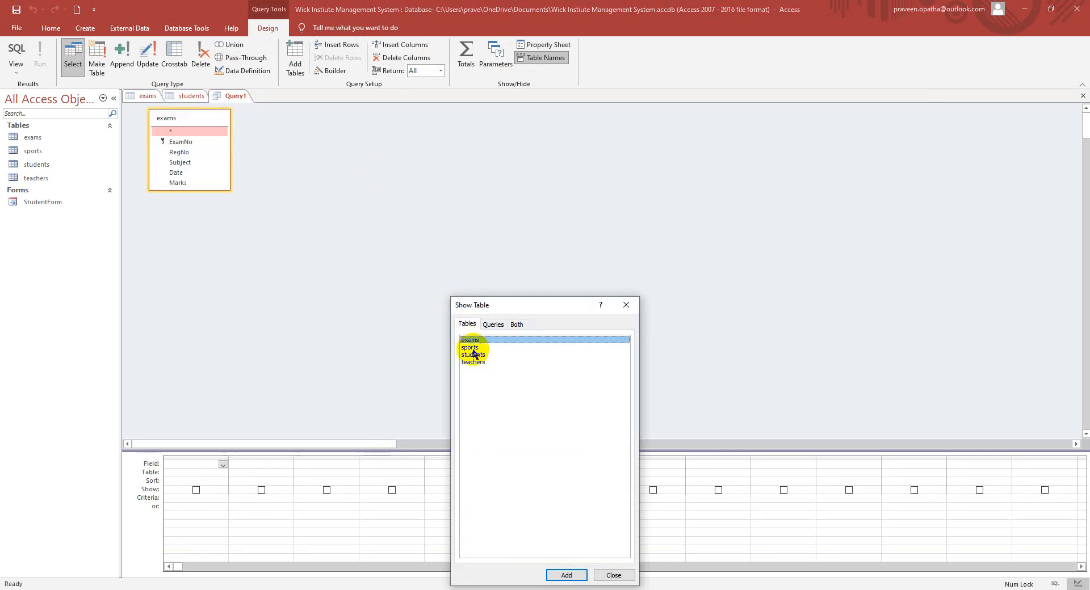
double_click(474, 355)
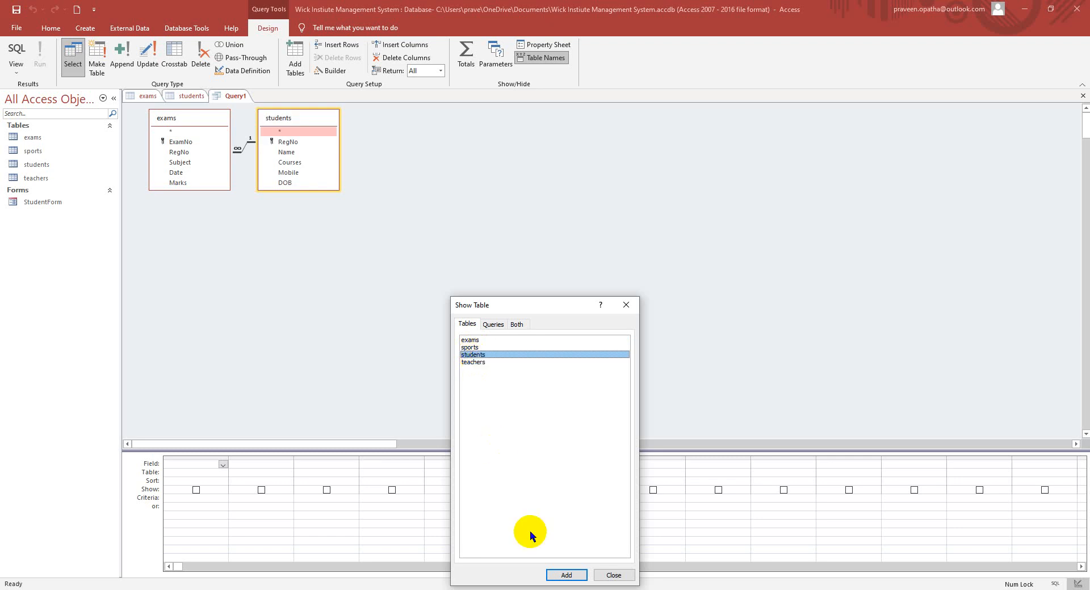
left_click(584, 575)
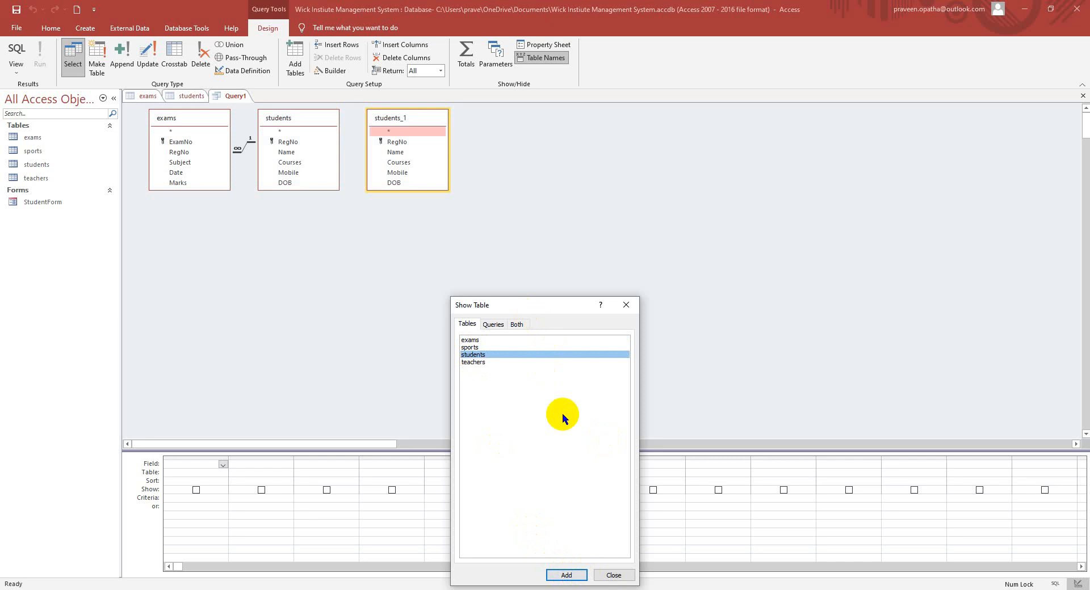
left_click(607, 575)
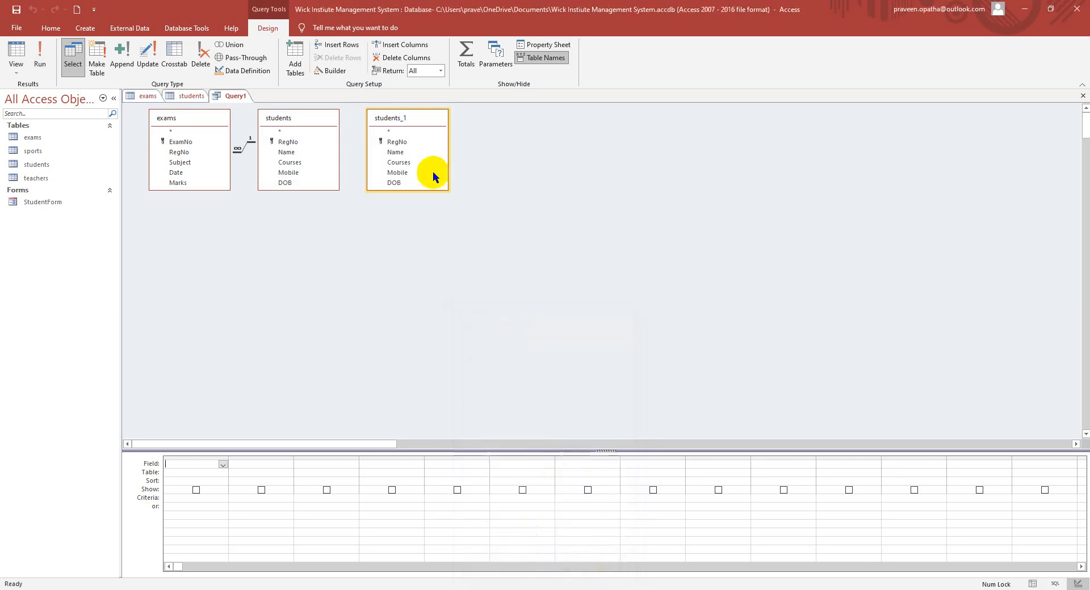
Remove the duplicate students_1 table from the query and rearrange the layout with a wider gap between exams and students and a taller design grid.
right_click(411, 119)
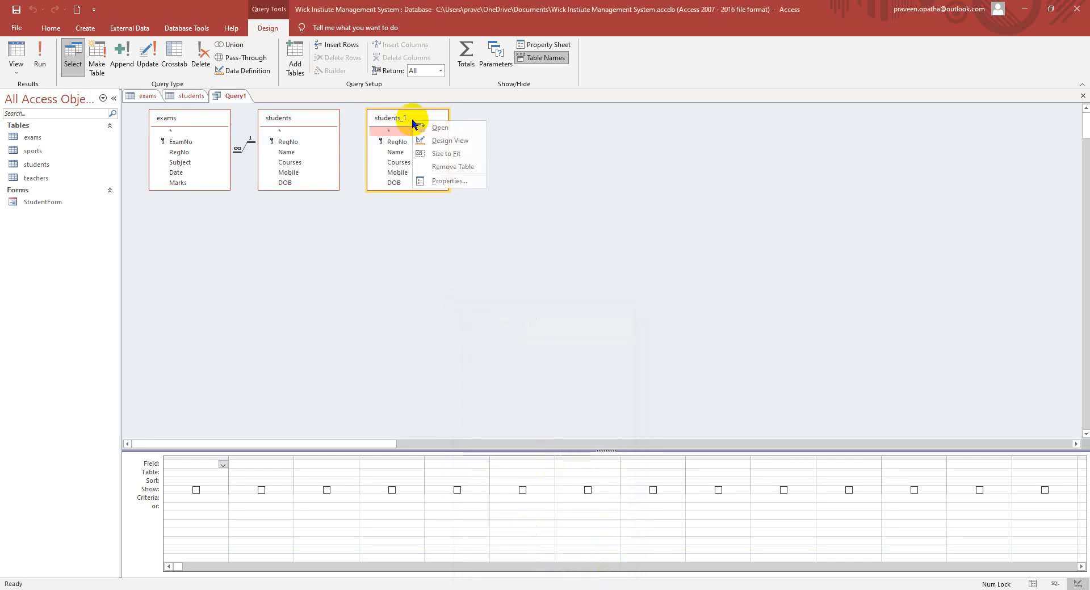
left_click(454, 166)
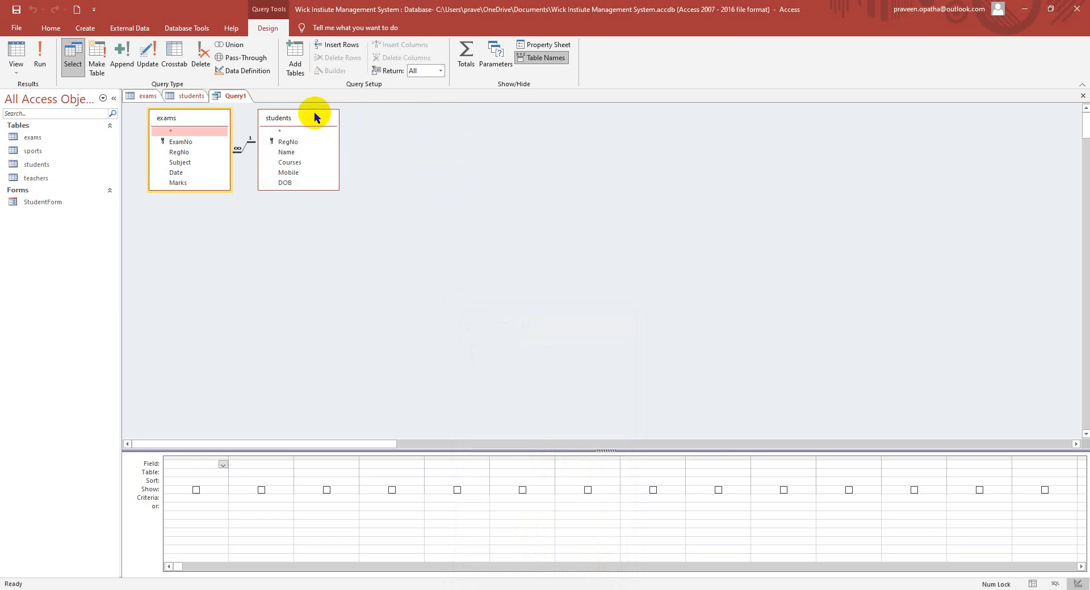
left_click_drag(314, 117, 354, 116)
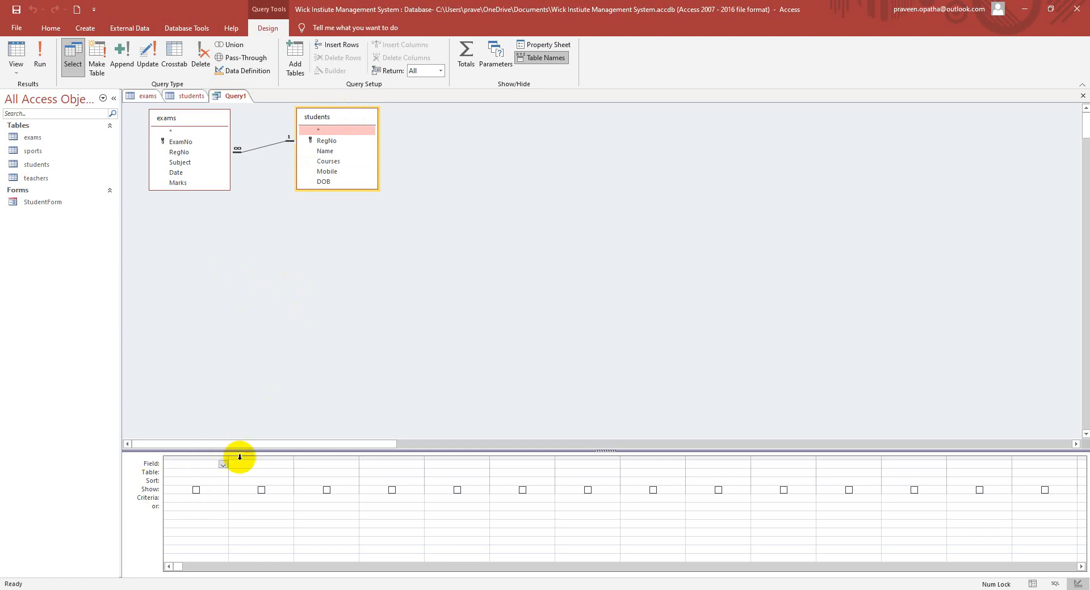
left_click_drag(251, 451, 252, 369)
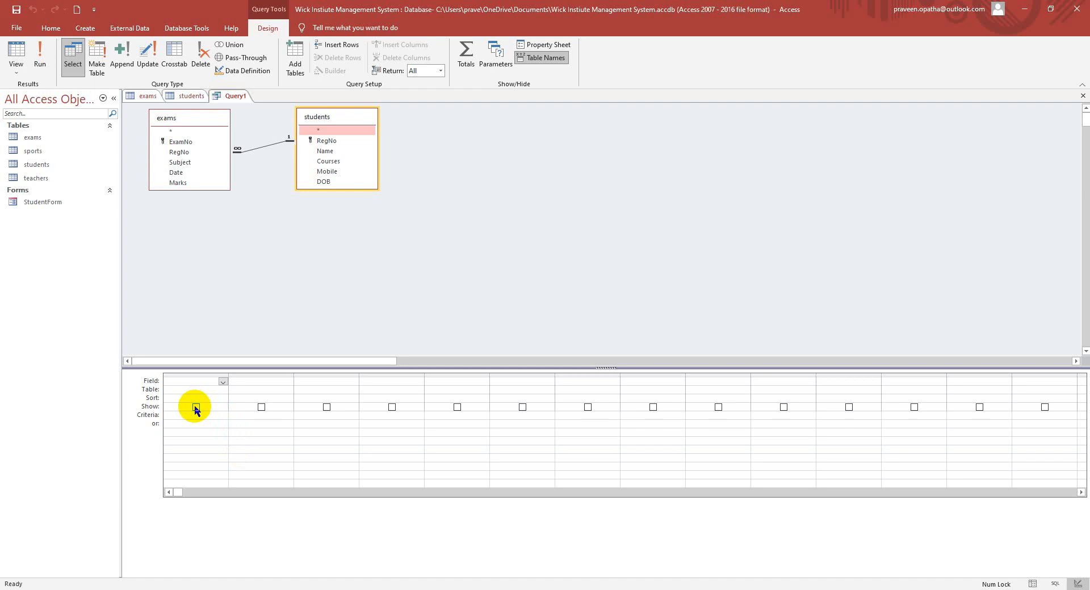
Review the exams and students datasheets for fields to use in the query and return to the Query1 design.
left_click(147, 94)
left_click(181, 96)
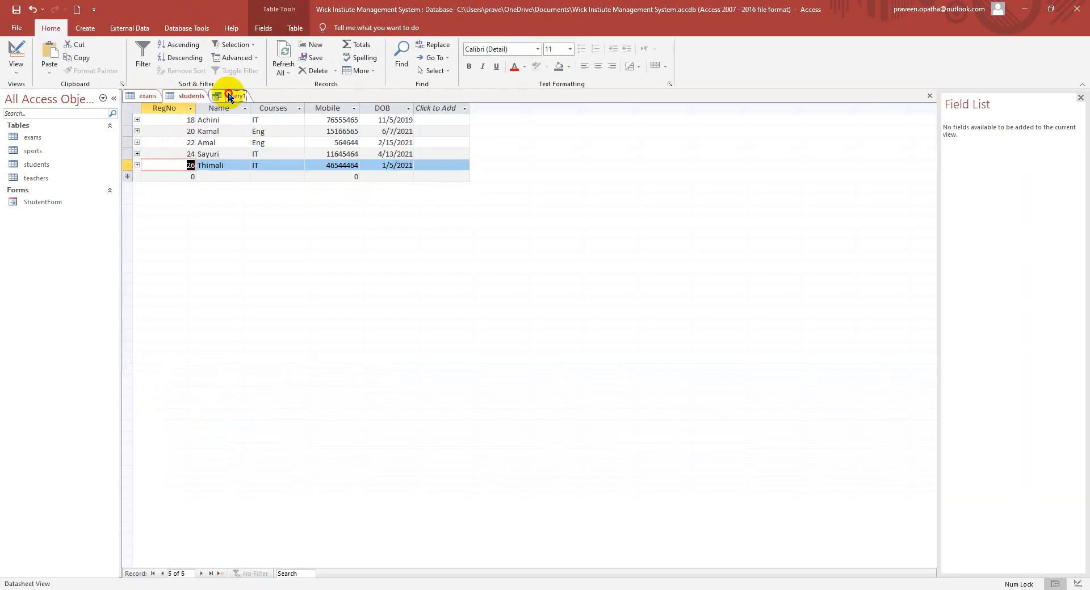
left_click(229, 96)
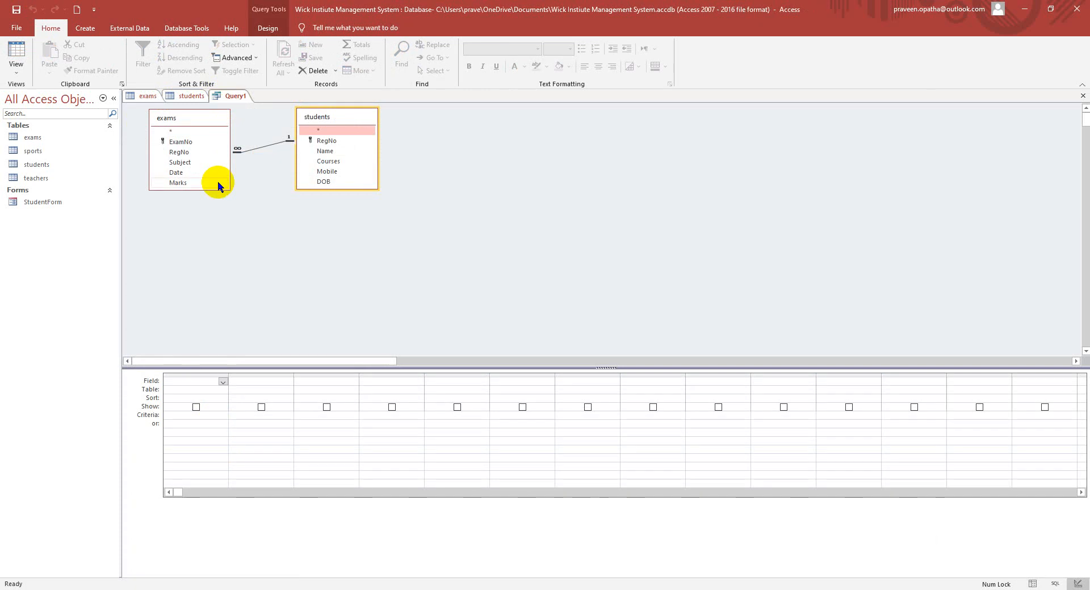
left_click(196, 408)
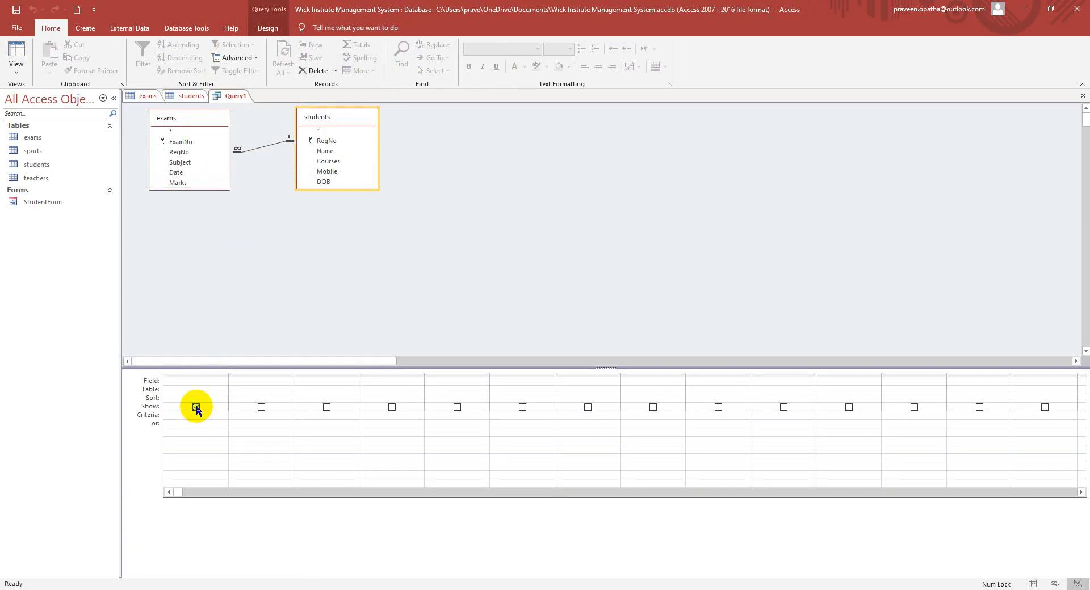
Set the query's first column to the Name field of the students table.
left_click(222, 390)
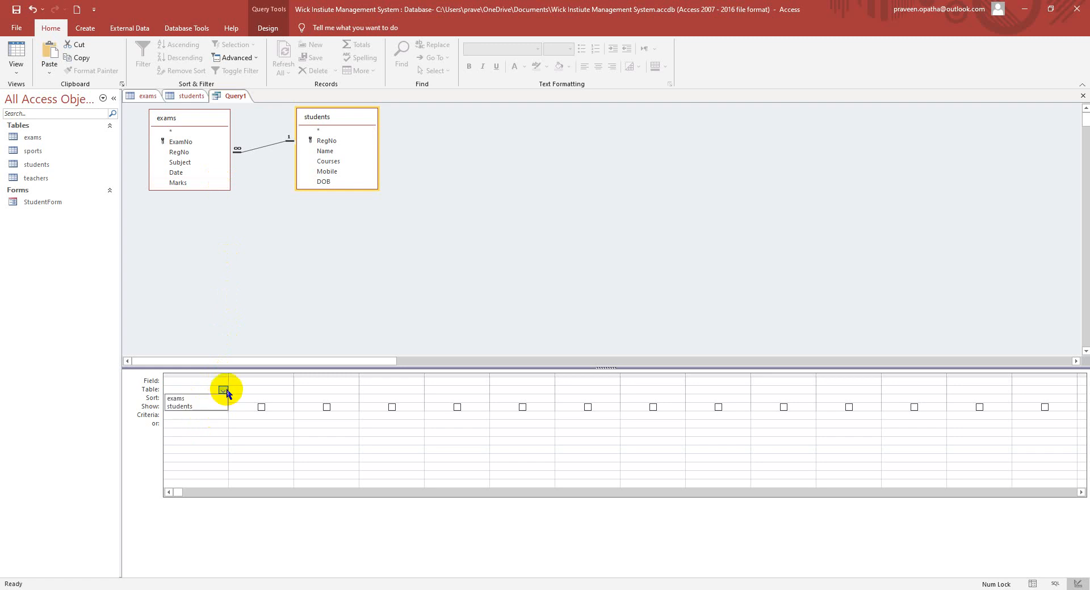
left_click(198, 407)
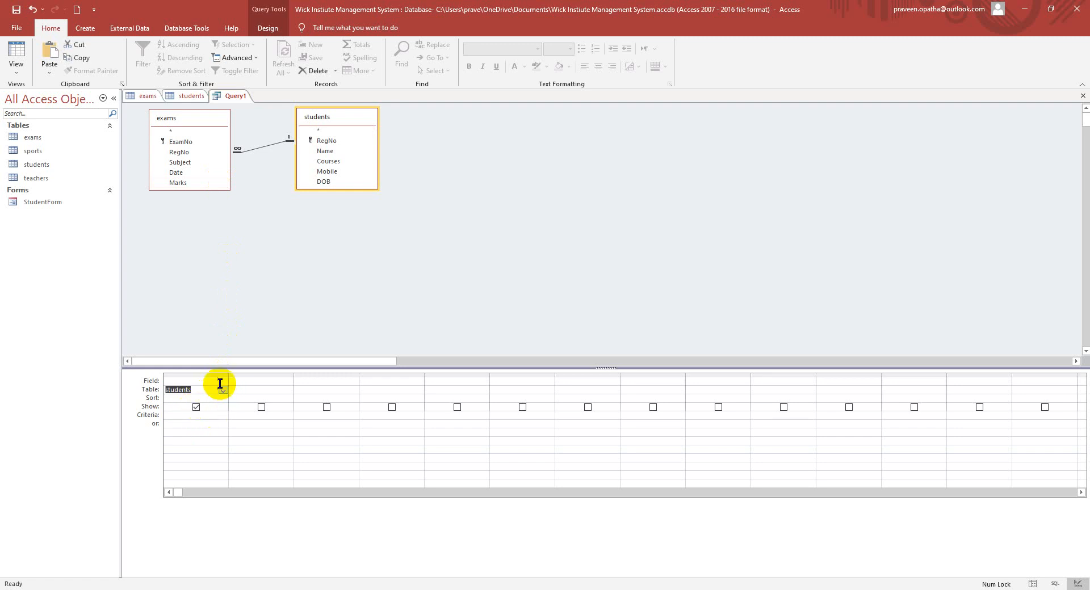
left_click(221, 382)
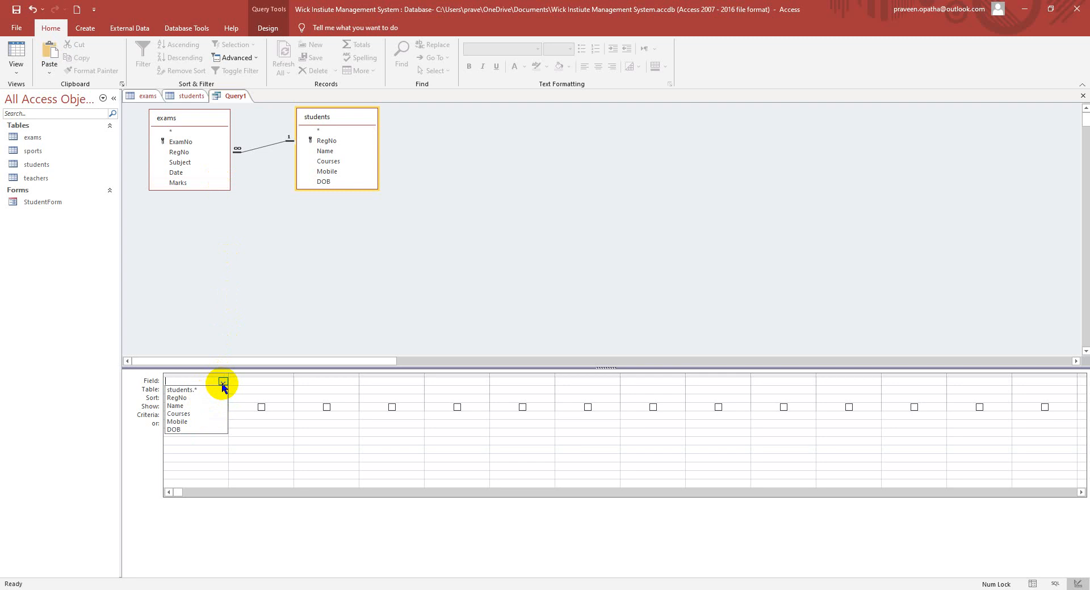
left_click(201, 405)
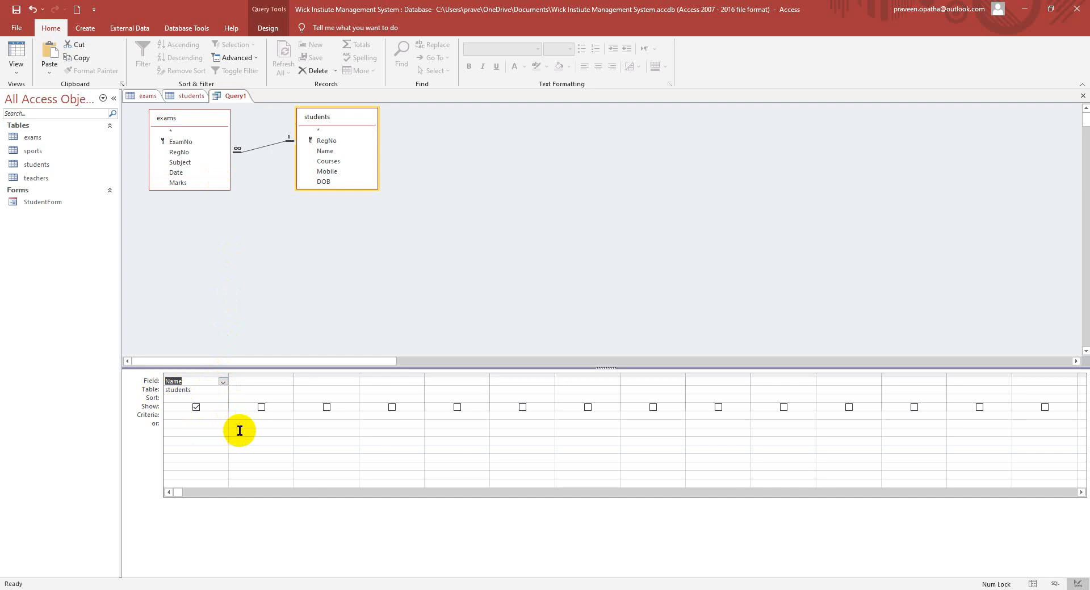
Set the query's second column to the Courses field of the students table.
left_click(260, 408)
left_click(287, 390)
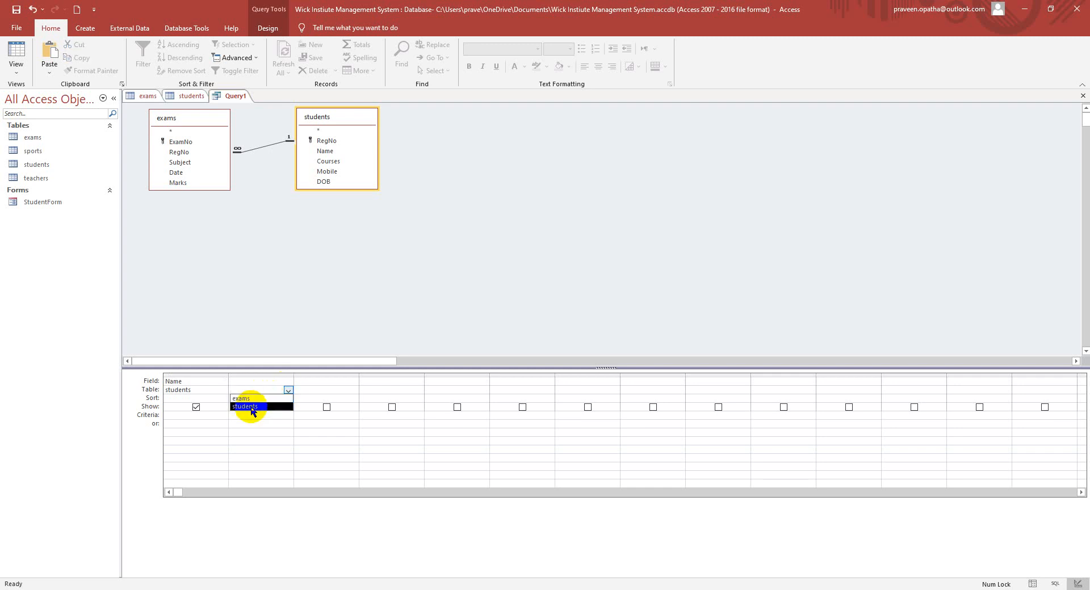
left_click(251, 408)
left_click(283, 382)
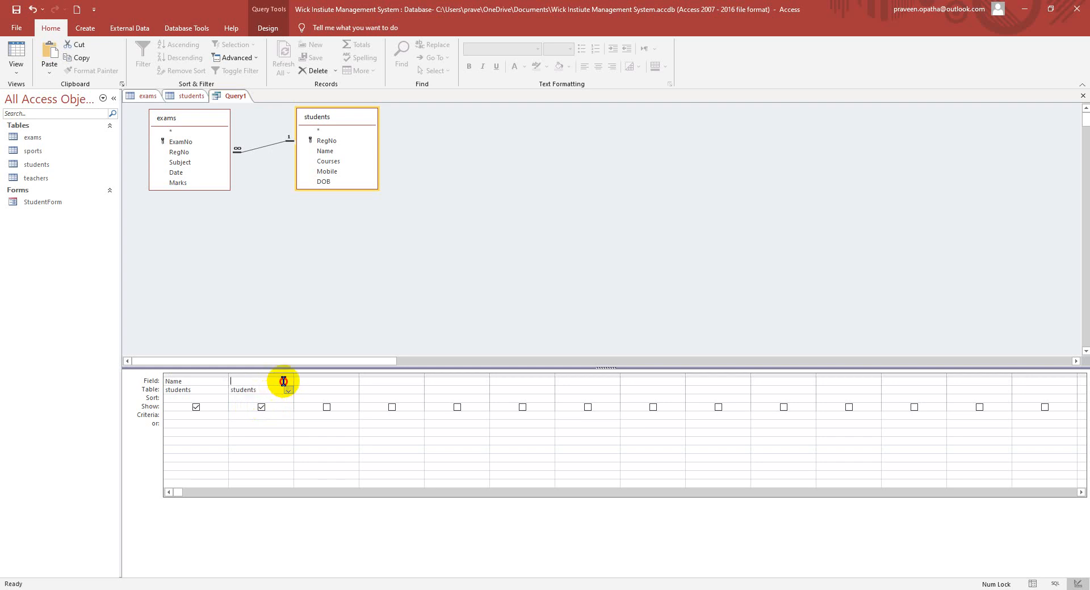
left_click(288, 382)
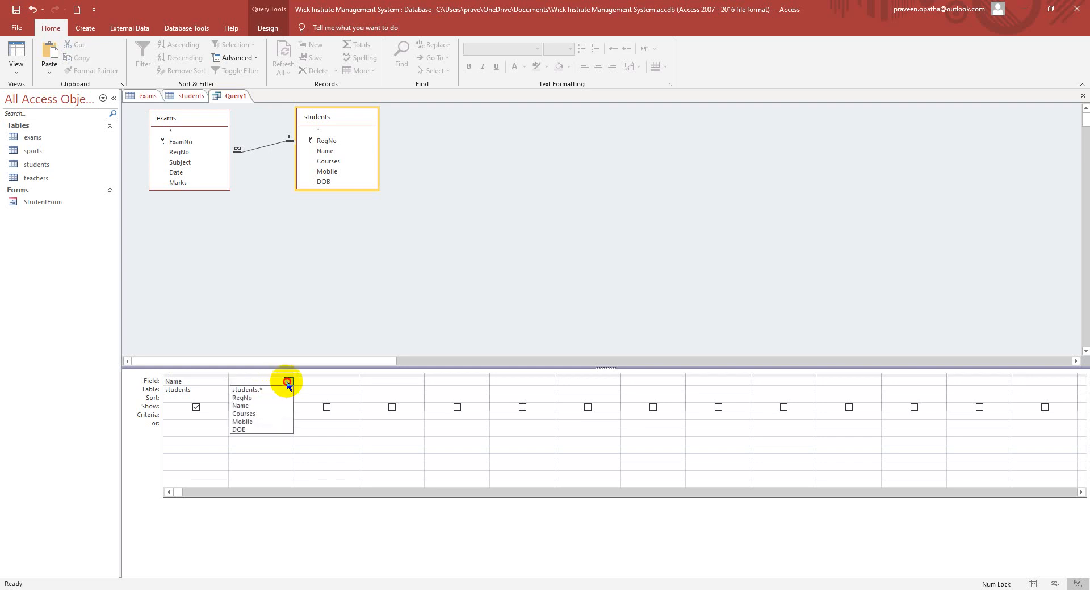
left_click(258, 414)
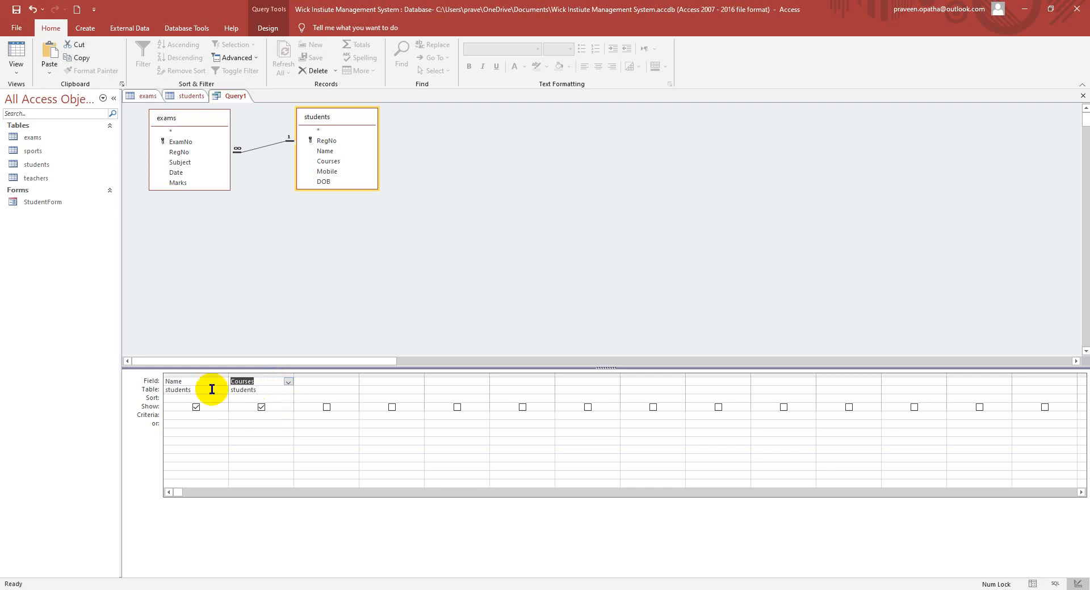
Set the query's third column to the Subject field of the exams table.
left_click(327, 407)
left_click(349, 390)
left_click(352, 392)
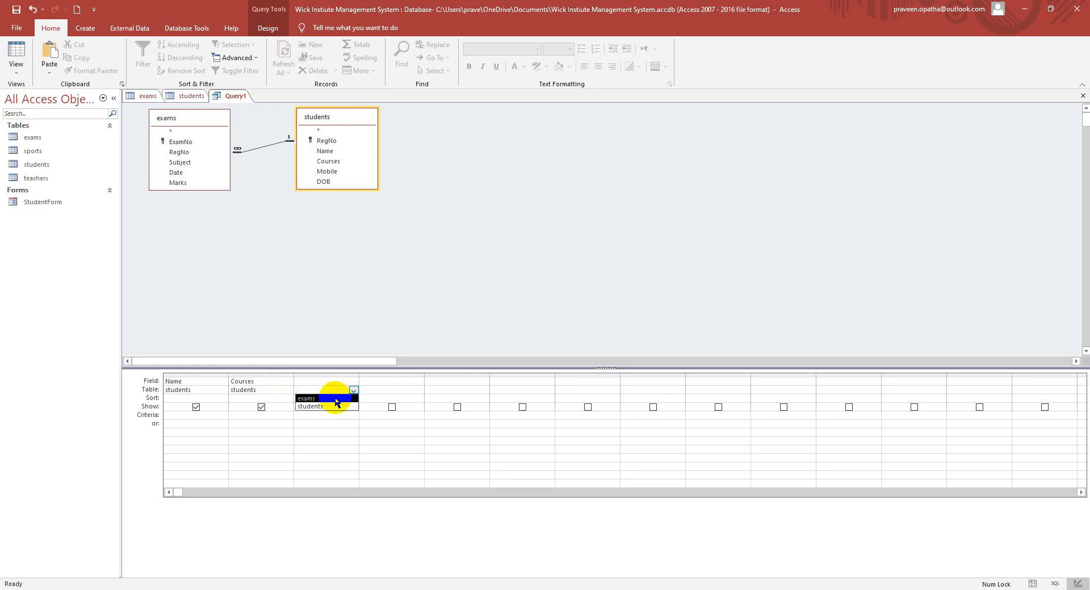
left_click(335, 398)
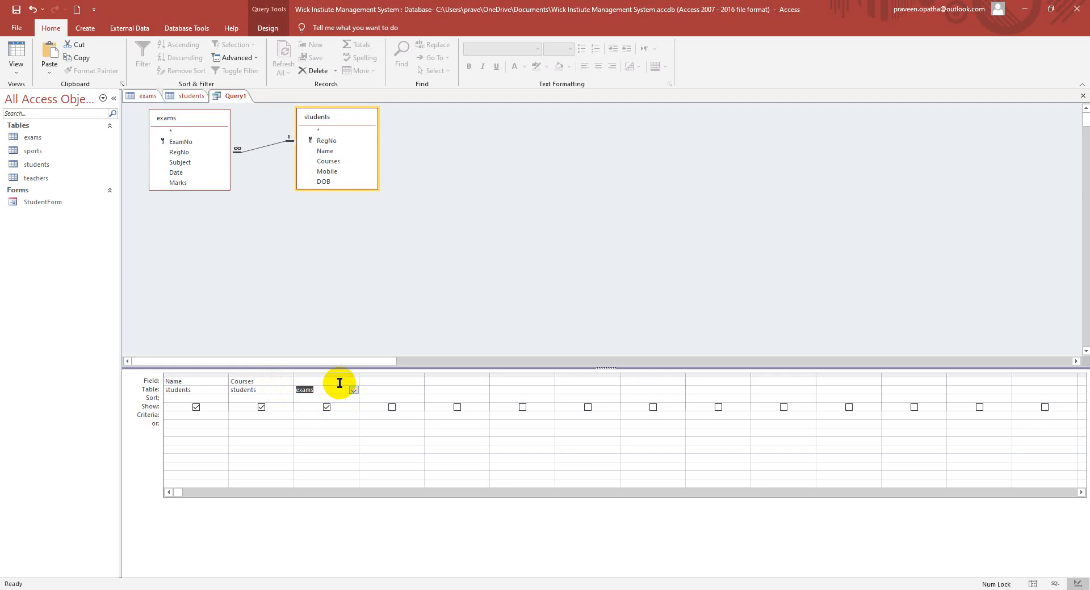
left_click(339, 384)
left_click(353, 382)
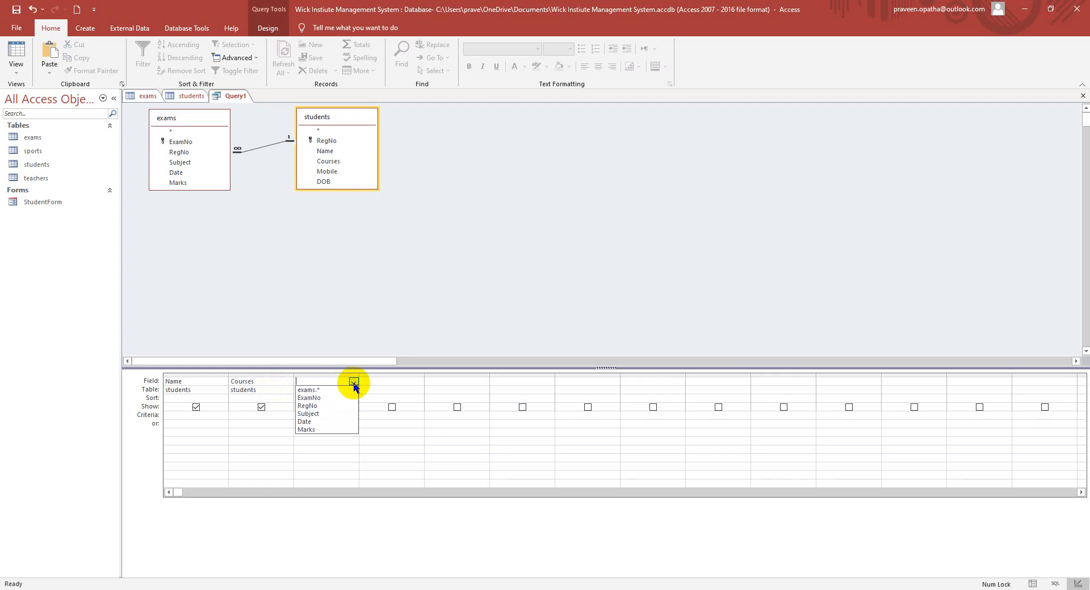
left_click(317, 413)
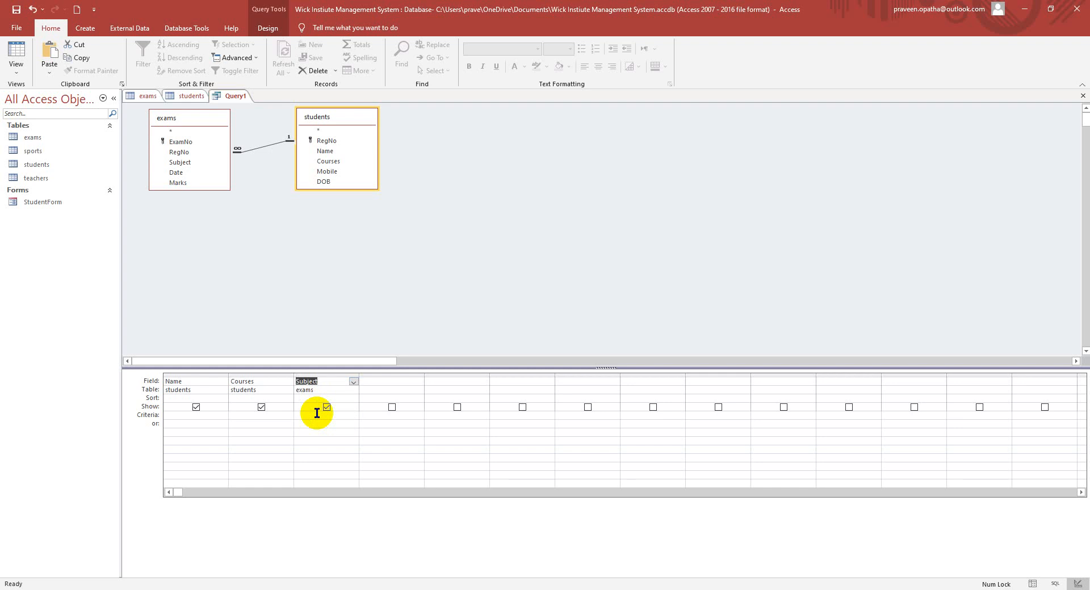
Set the query's fourth column to the Marks field of the exams table.
left_click(391, 407)
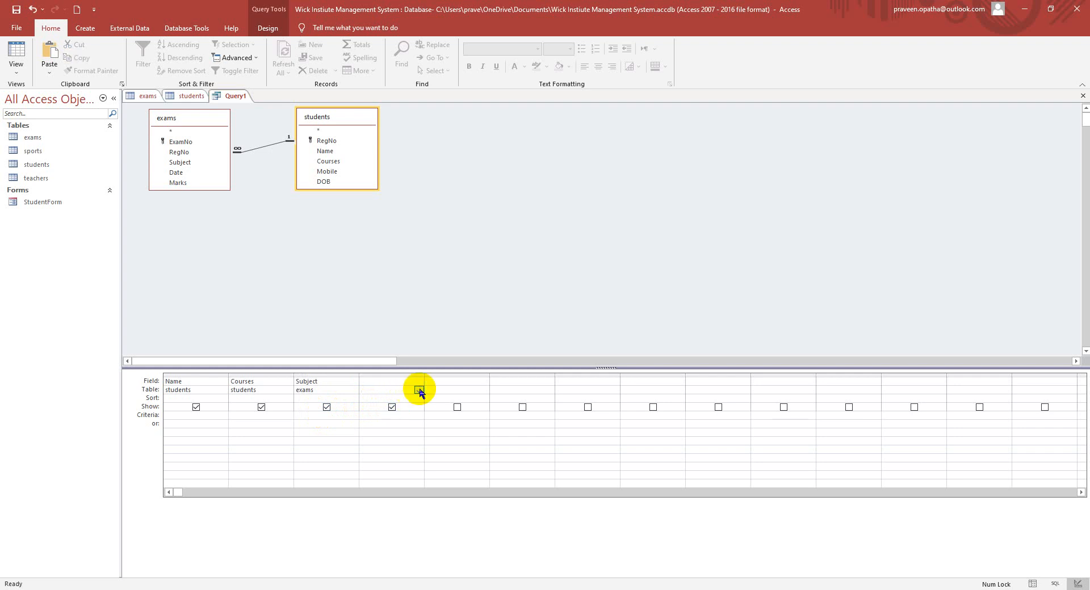
left_click(418, 391)
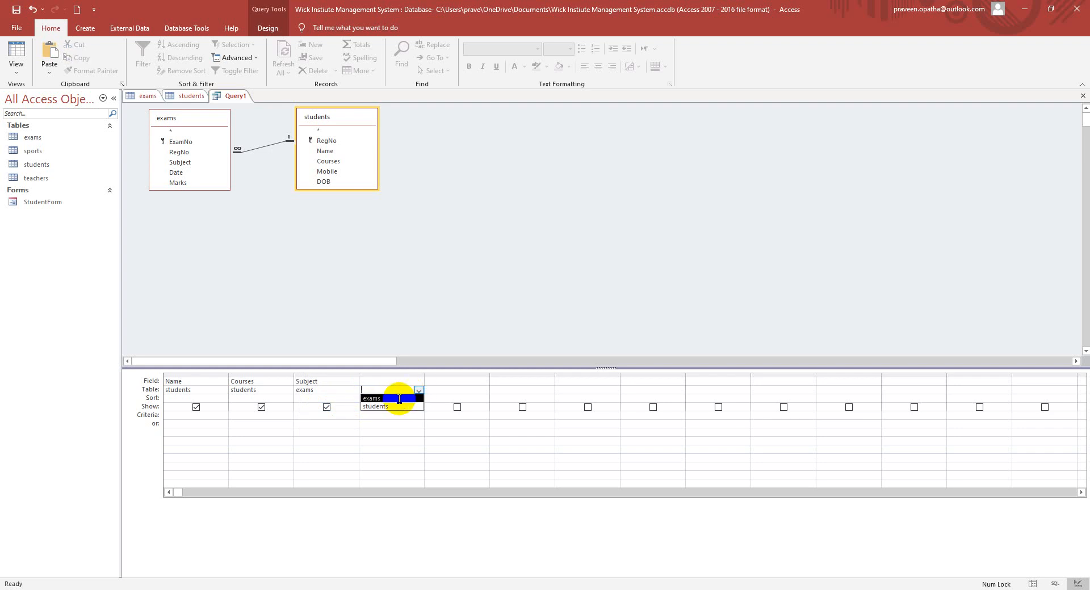
left_click(399, 398)
left_click(400, 383)
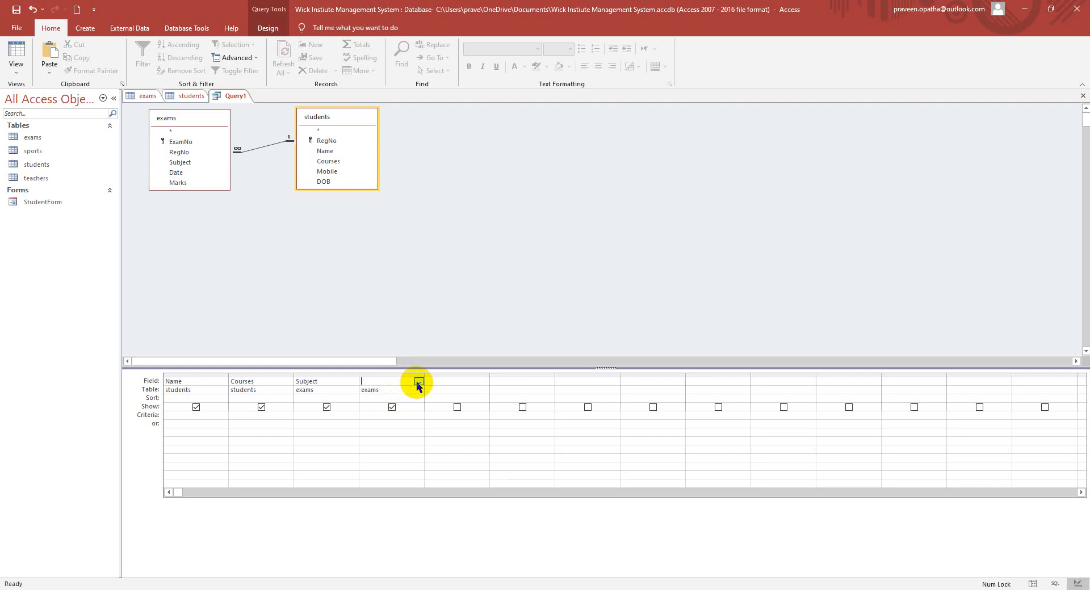
left_click(418, 383)
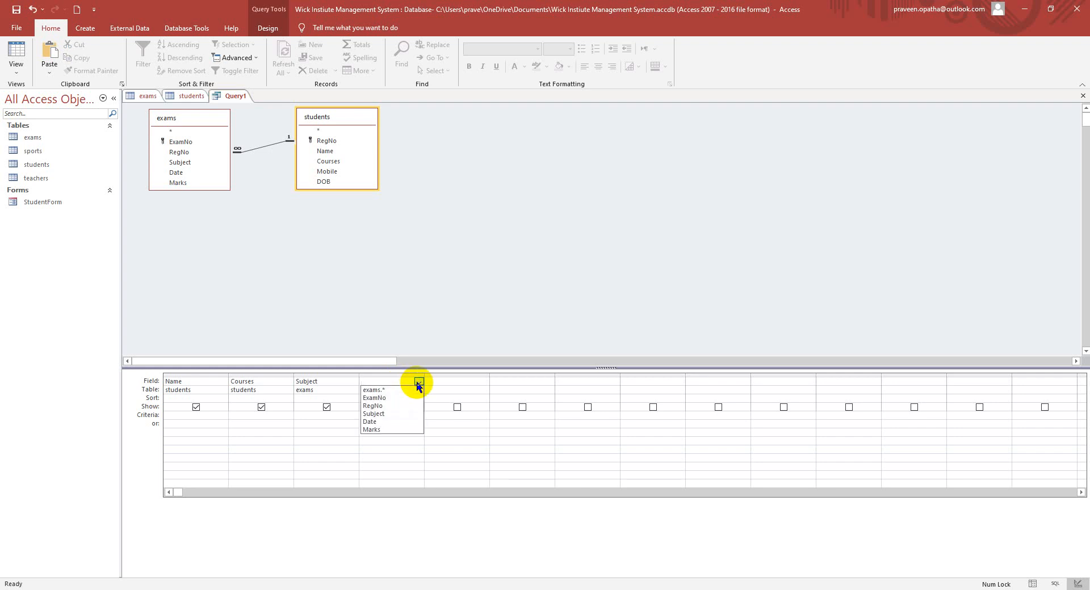
left_click(370, 430)
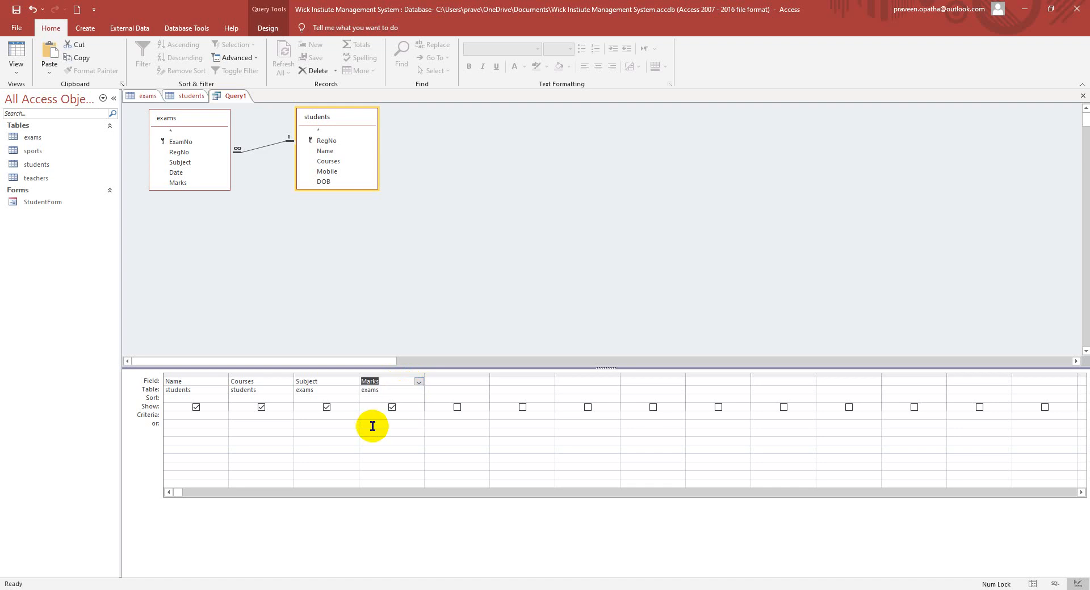
Run the query on the chosen student and exam fields.
left_click(372, 426)
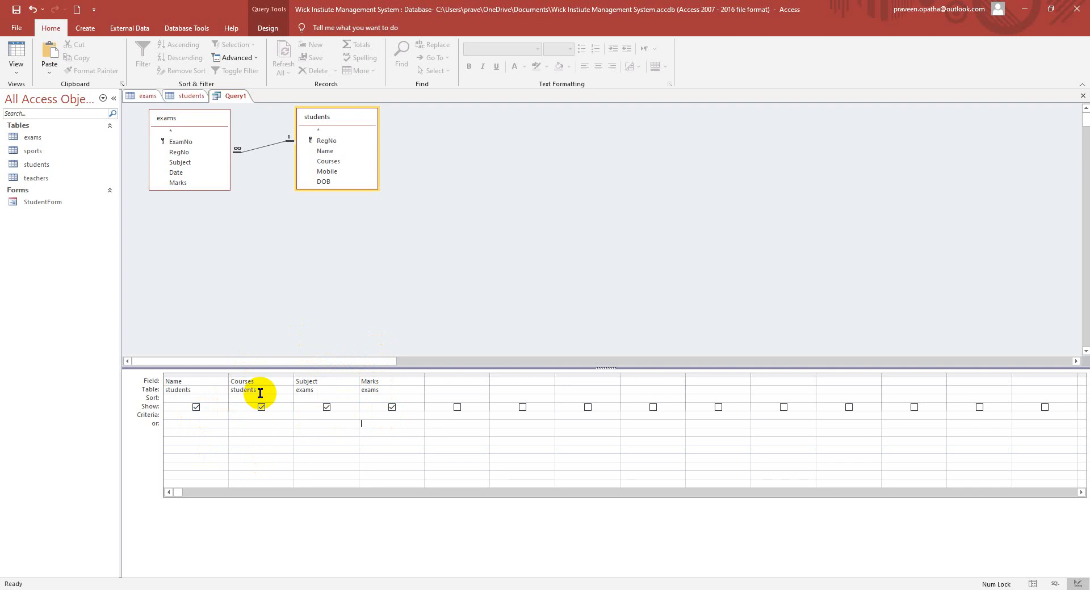
left_click(273, 29)
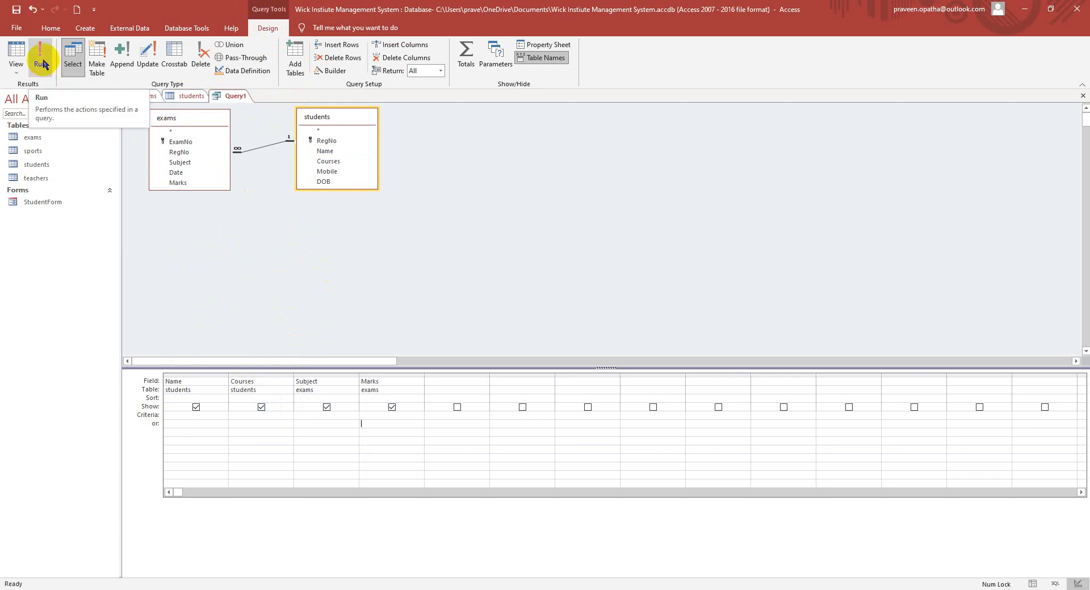
left_click(43, 64)
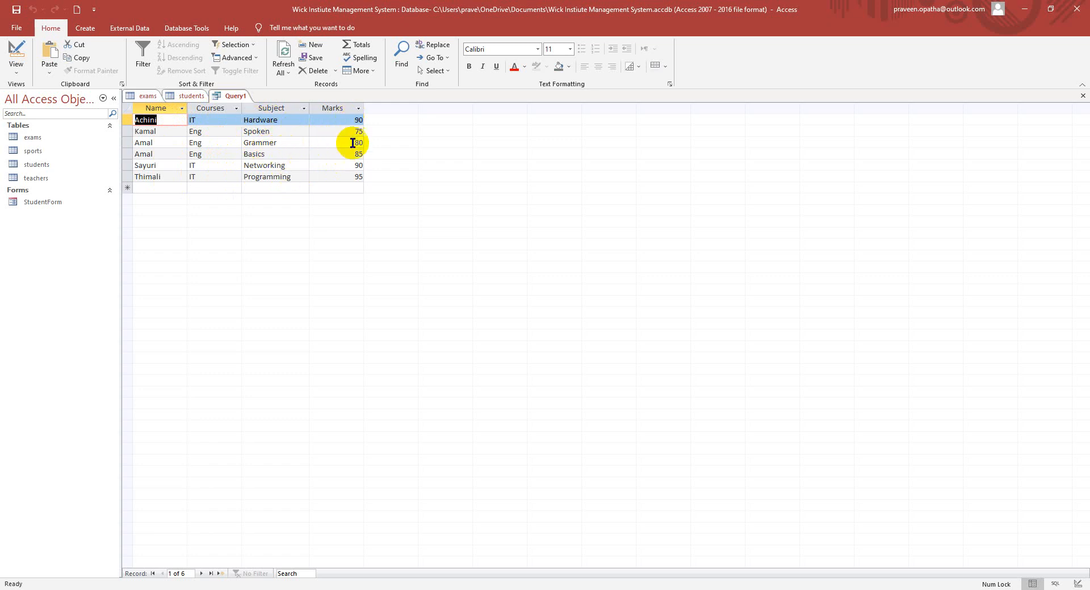
Examine the student names and subjects of the Grammer and Basics rows in the query results.
left_click(344, 188)
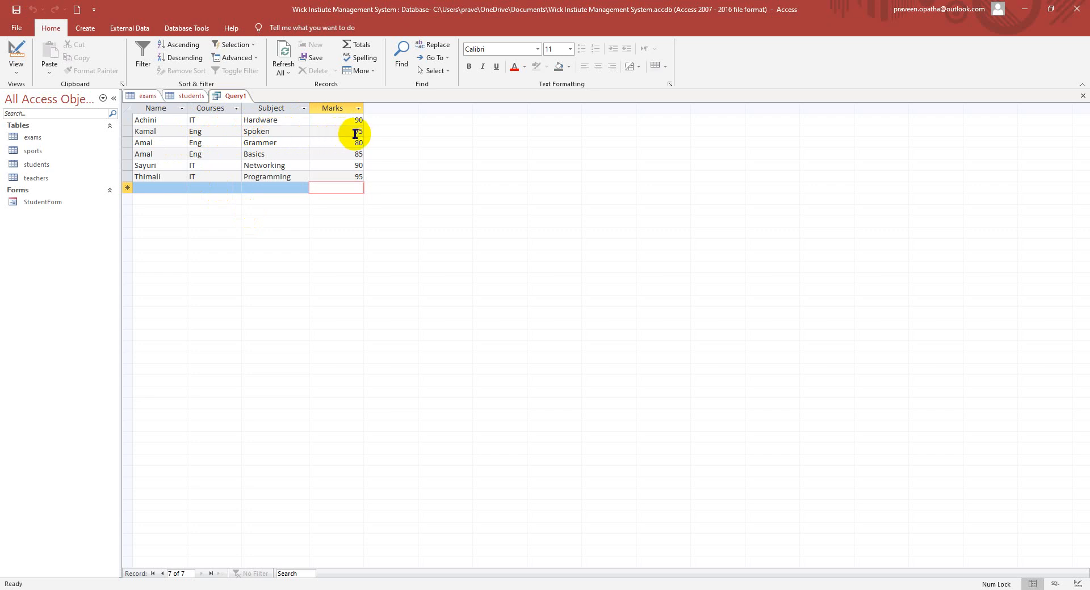
left_click(166, 143)
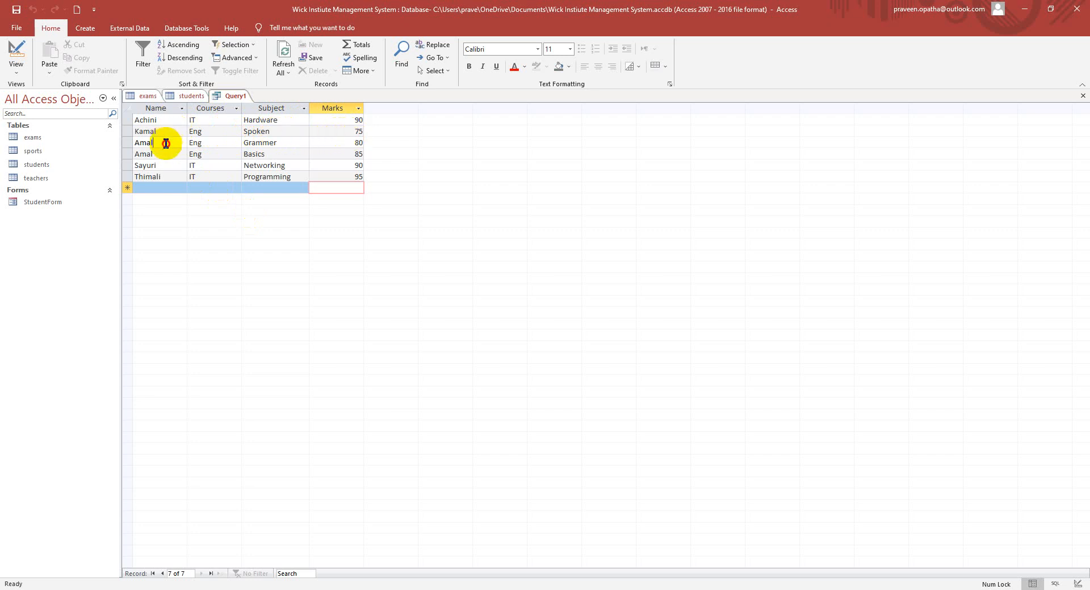
left_click(165, 152)
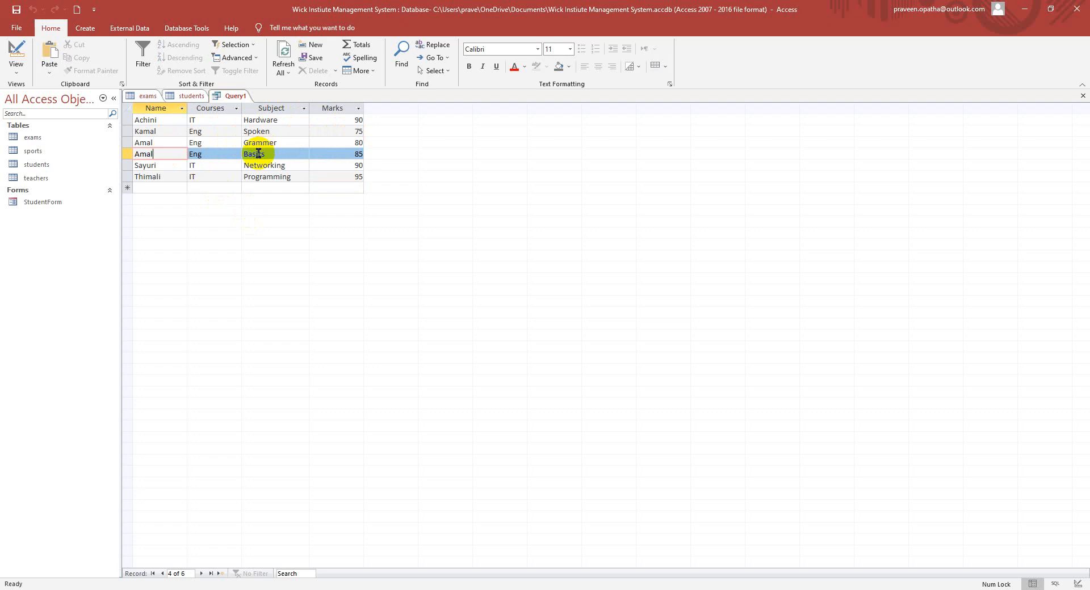
left_click(271, 142)
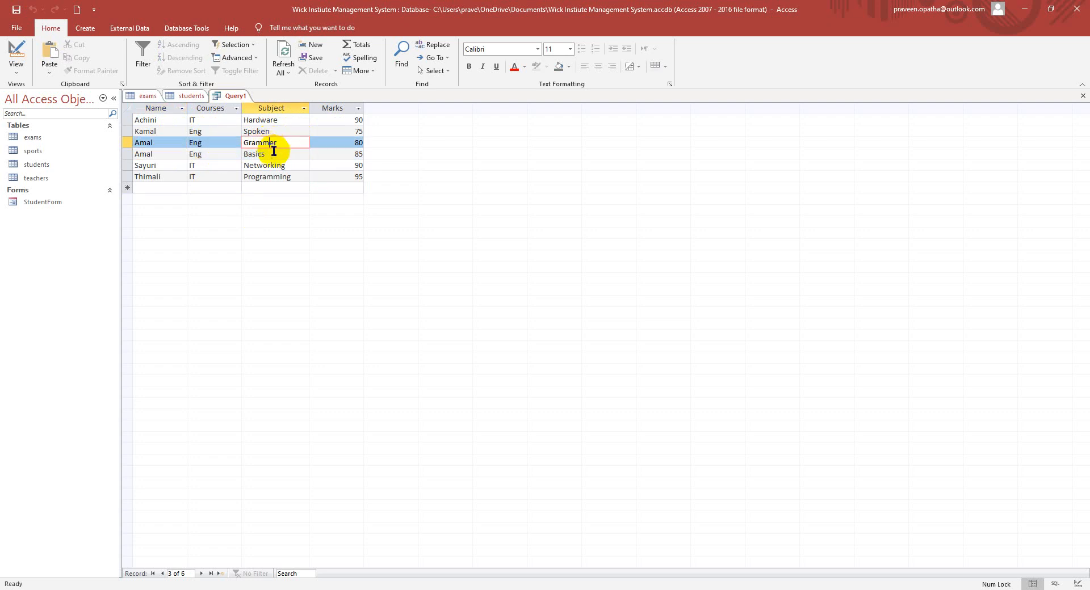
left_click(274, 153)
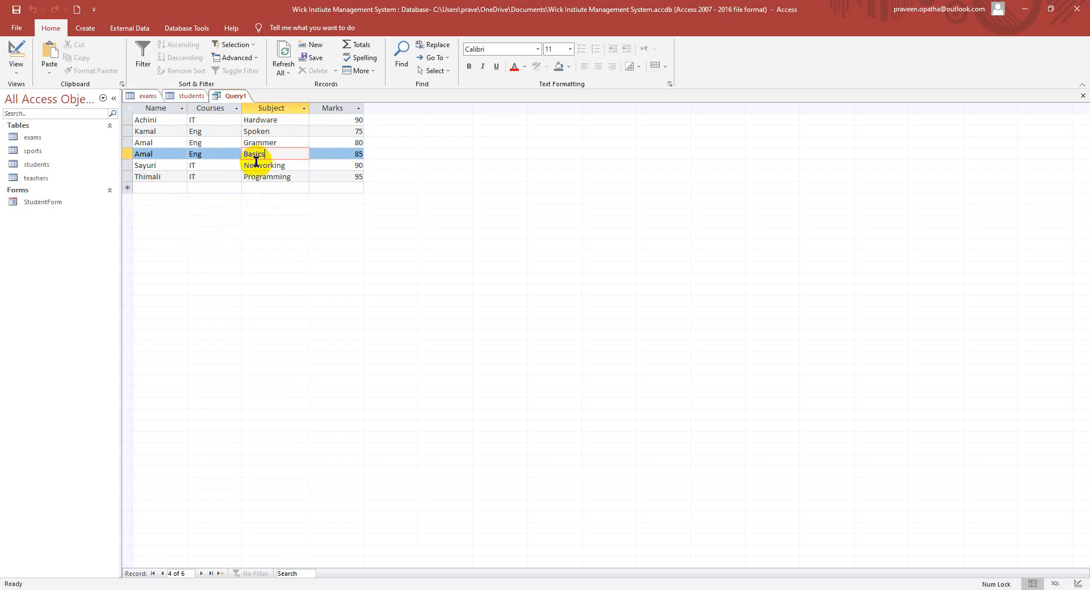
Compare the query results with the source records in the exams and students tables.
left_click(146, 96)
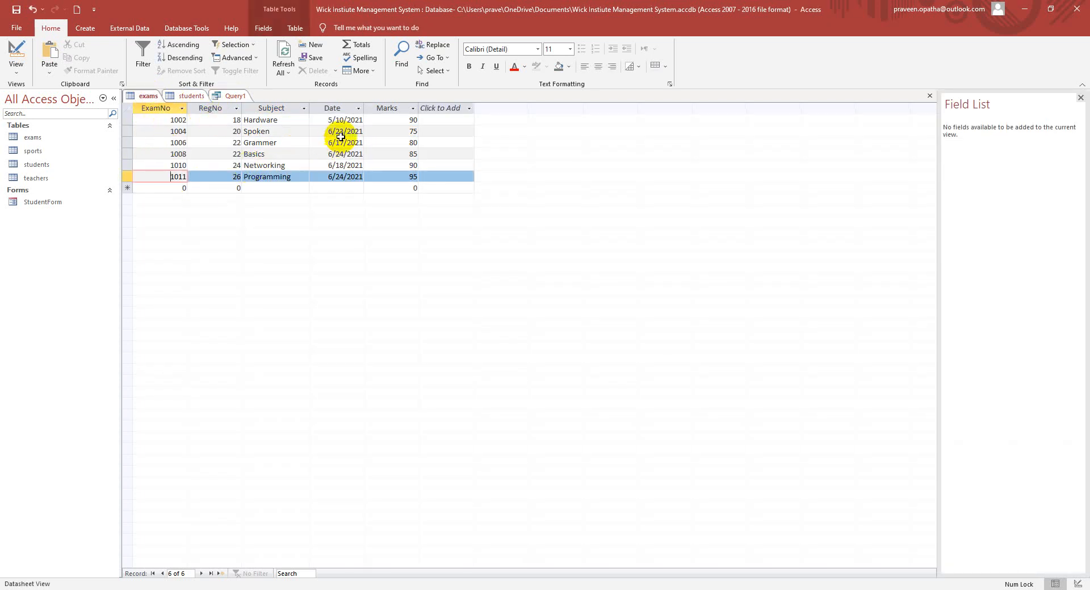
left_click(219, 95)
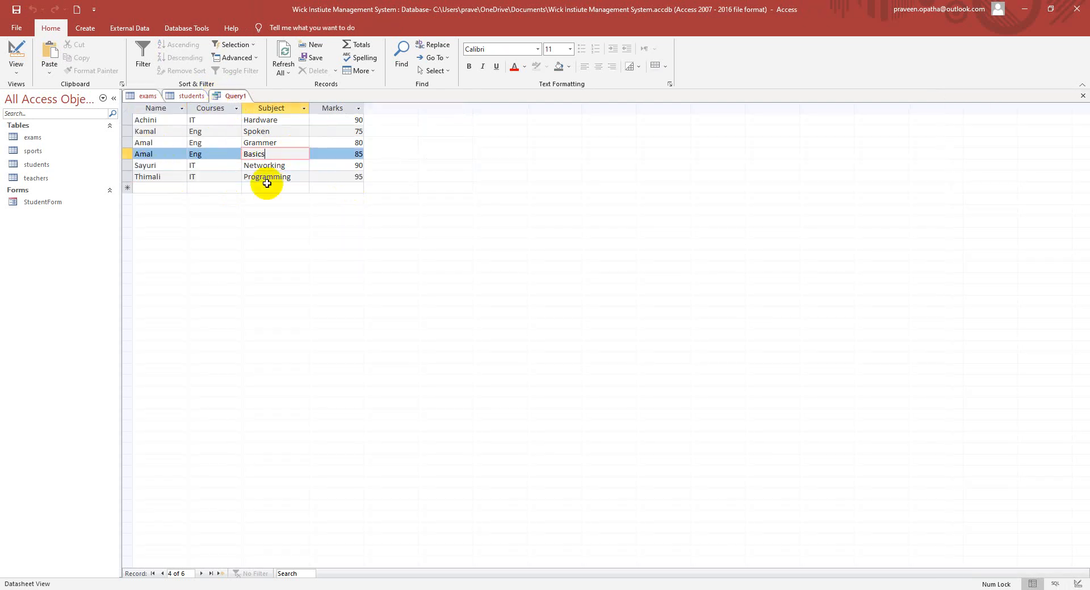
left_click(189, 96)
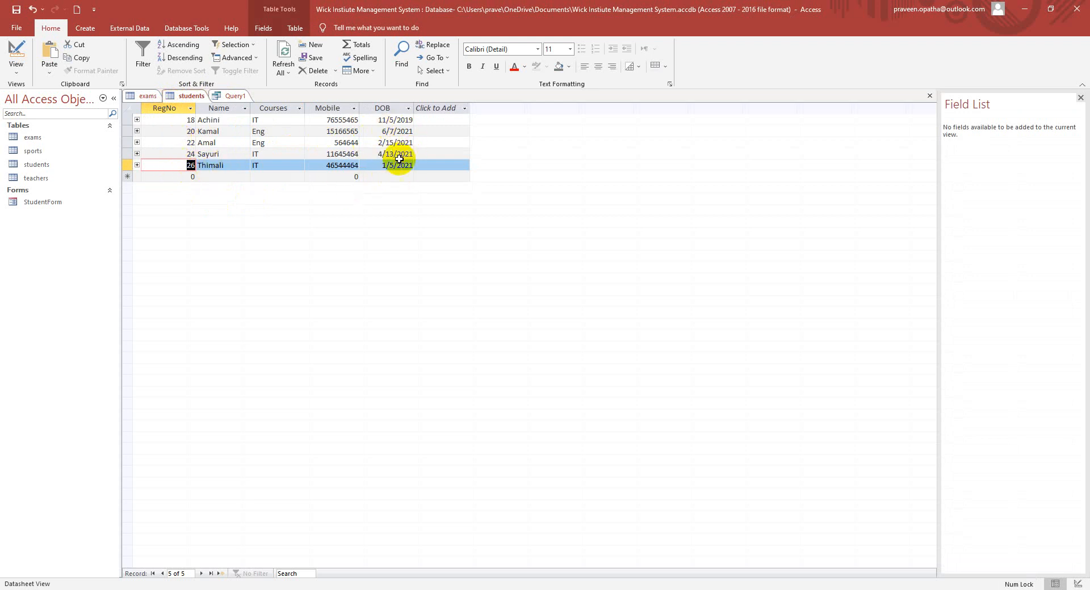
left_click(243, 96)
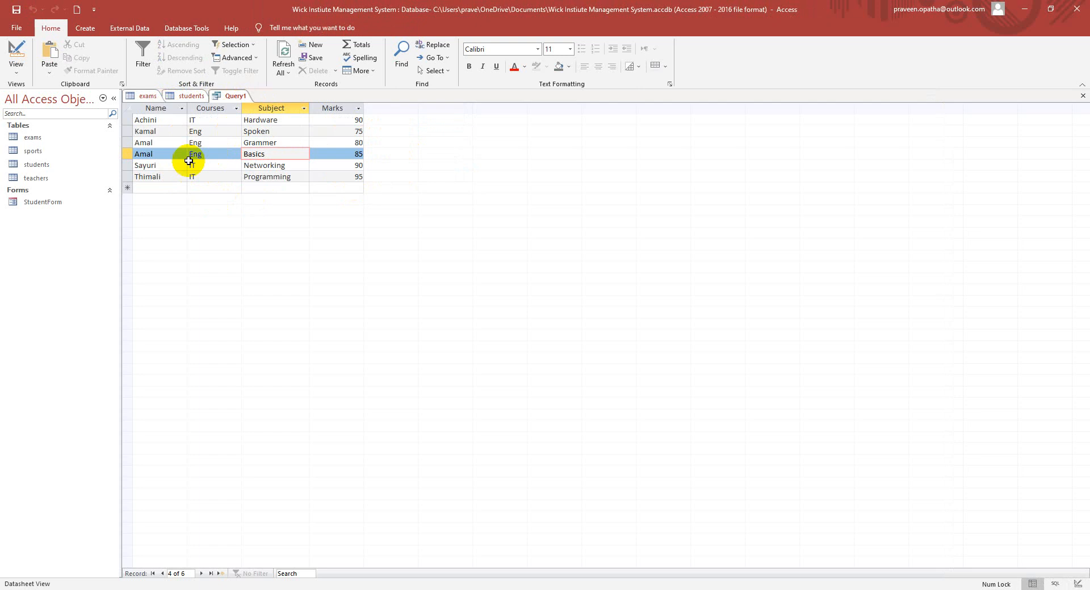
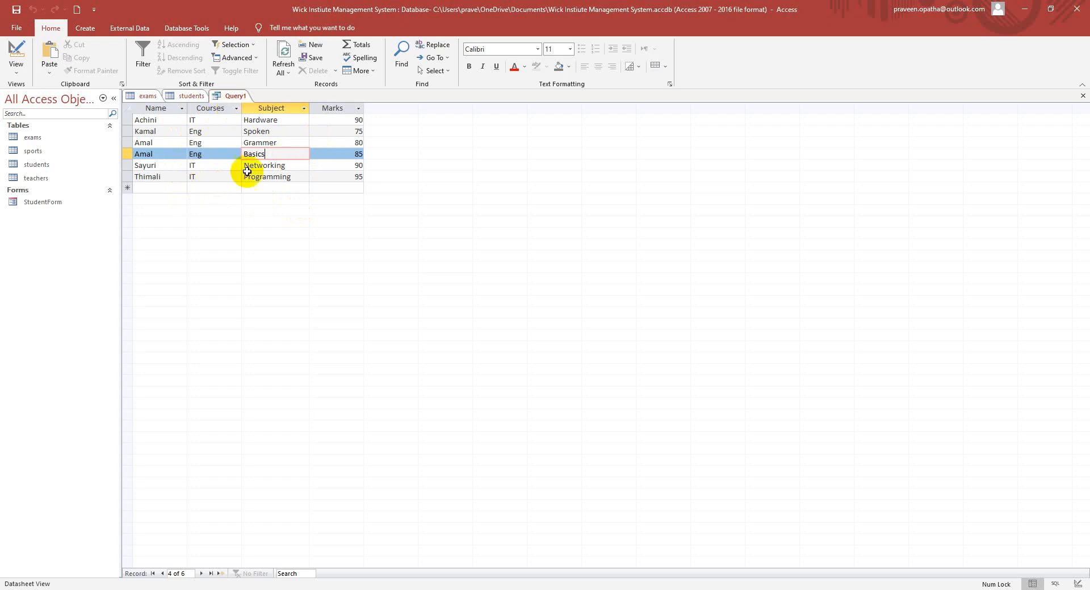
left_click(148, 97)
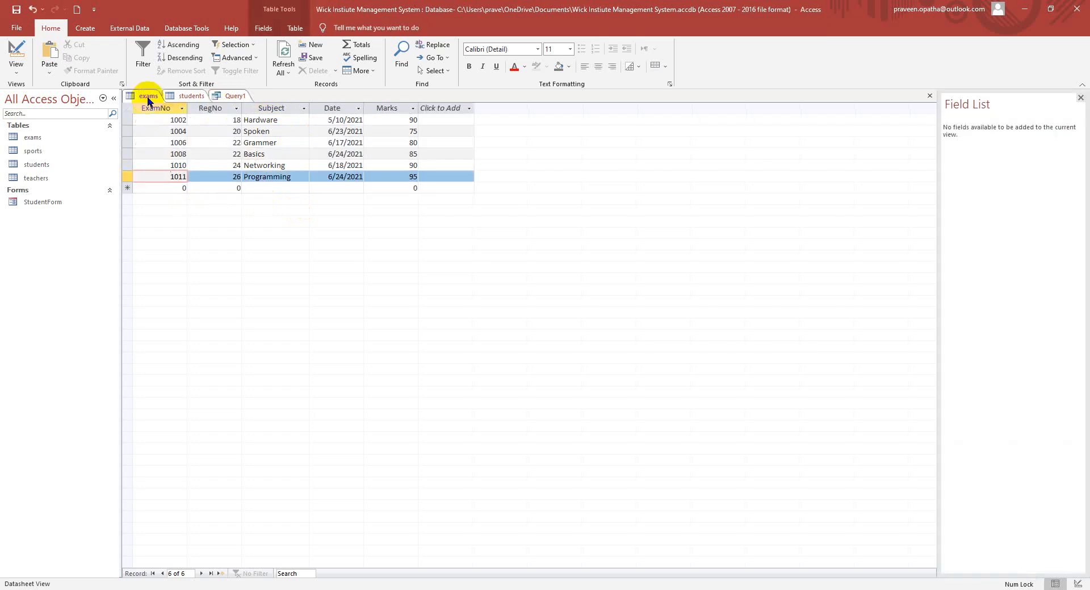
left_click(185, 97)
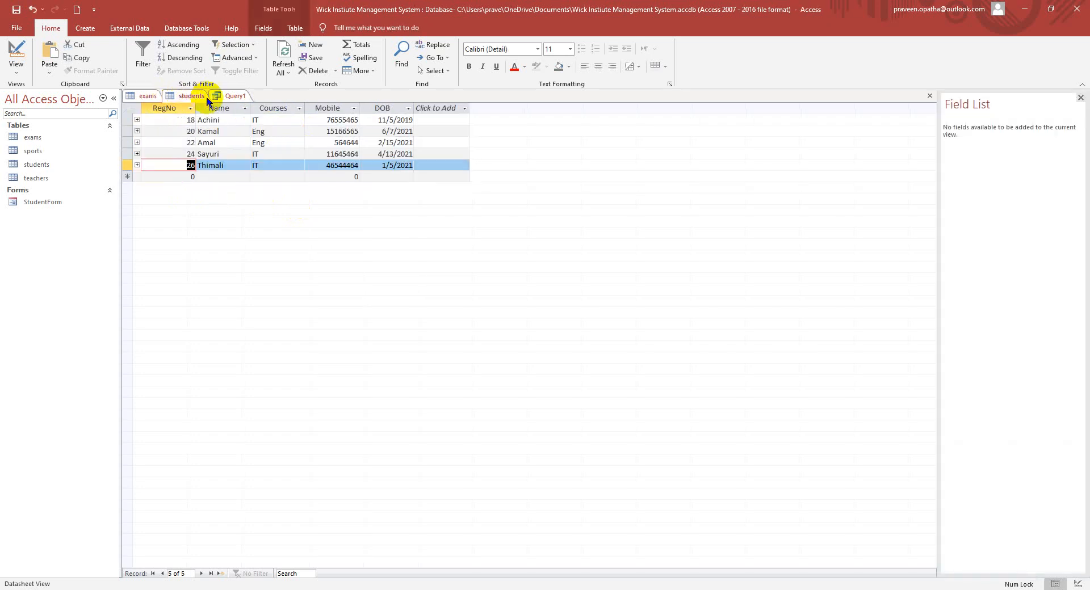
left_click(216, 97)
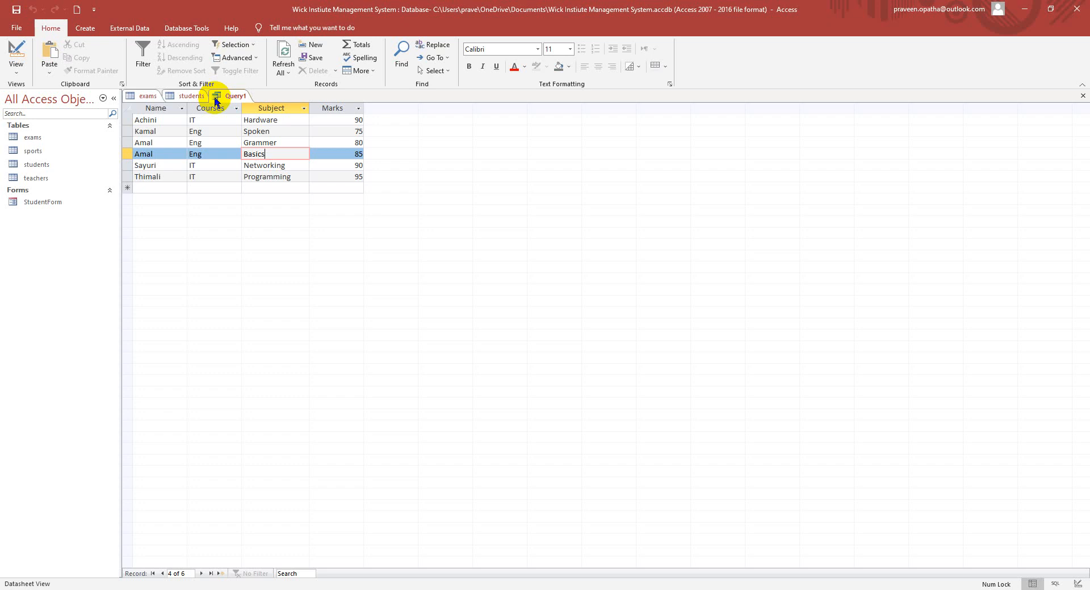
right_click(216, 100)
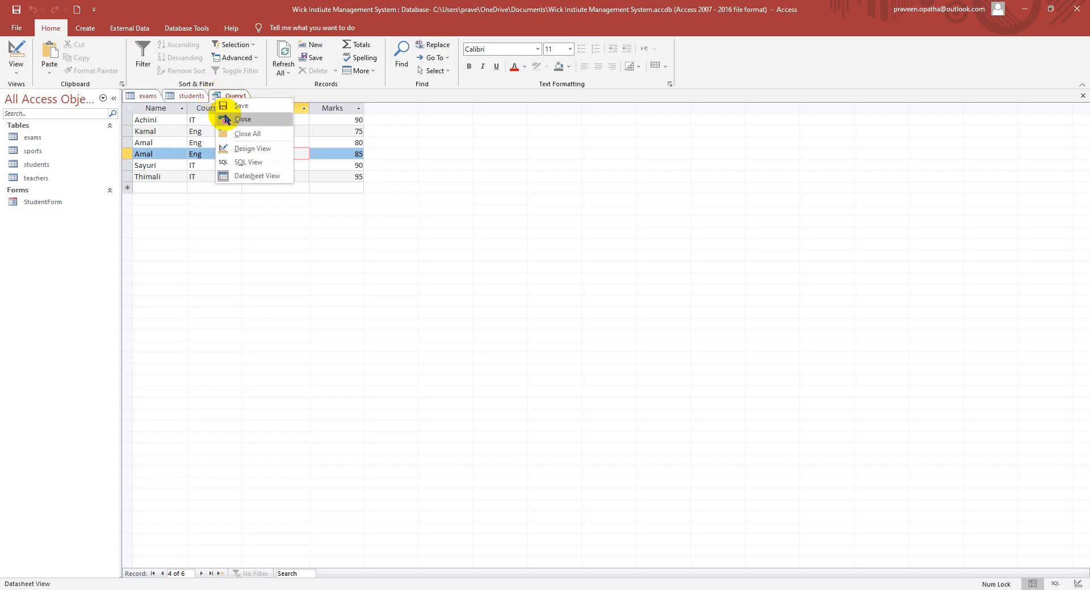
left_click(259, 334)
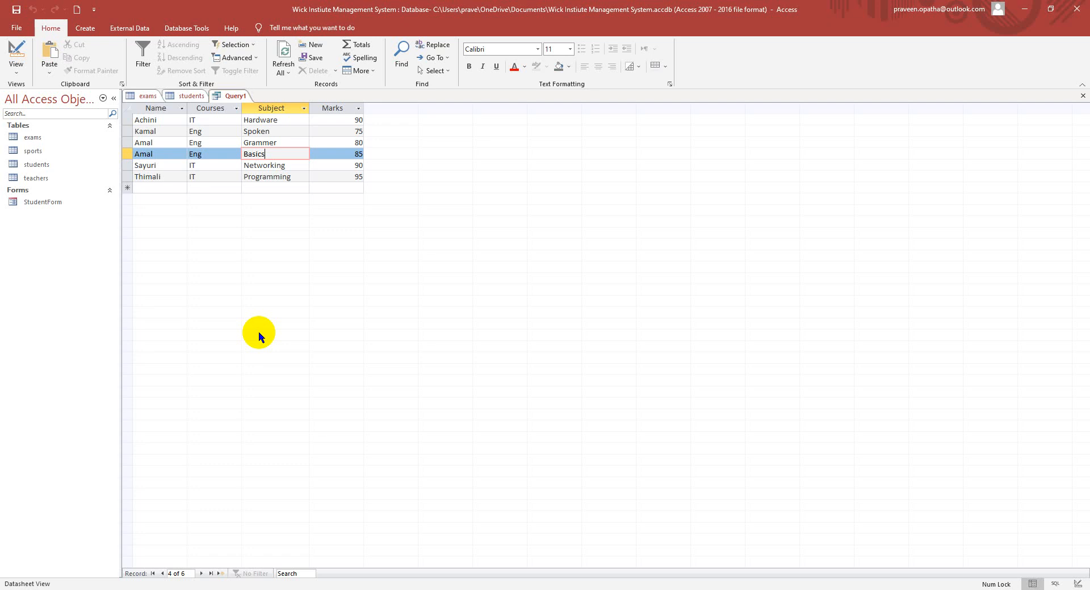
Switch to the Notepad topic list, make its last entry read Reports, and highlight that word.
left_click(295, 589)
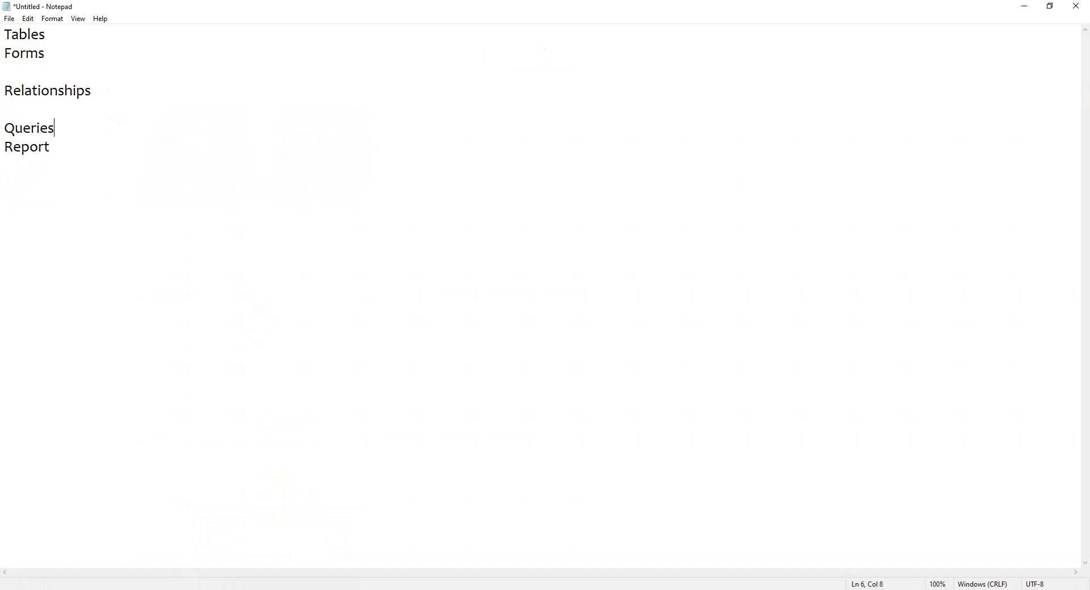
left_click_drag(65, 146, 8, 148)
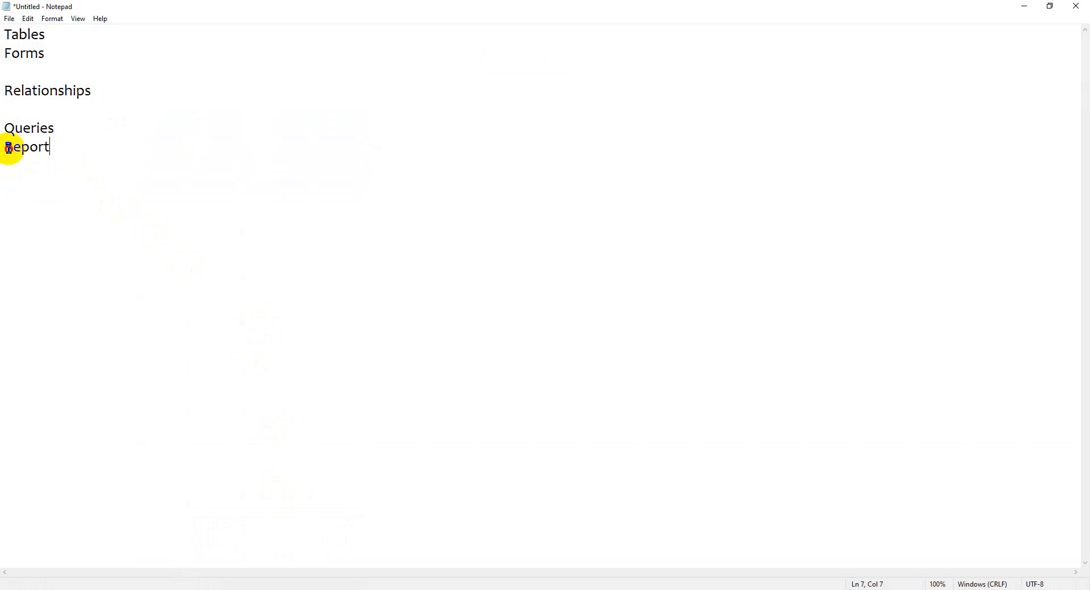
left_click(53, 149)
type("s")
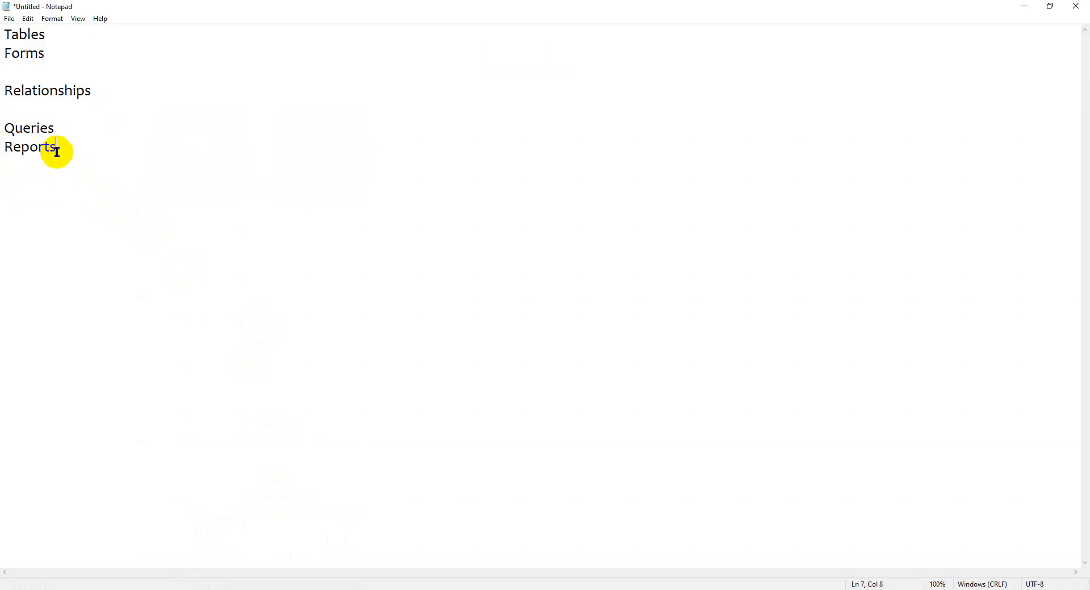
left_click_drag(73, 152, 1, 156)
left_click(89, 159)
left_click_drag(73, 148, 7, 151)
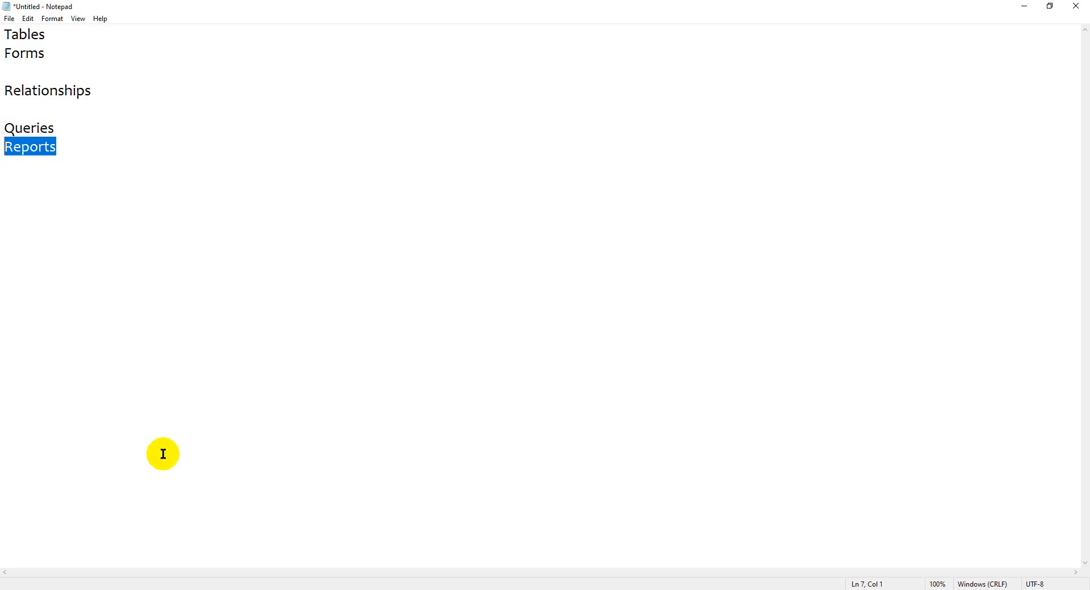
Switch back to Access and start the Report Wizard, saving the open query as Marks Q.
left_click(336, 583)
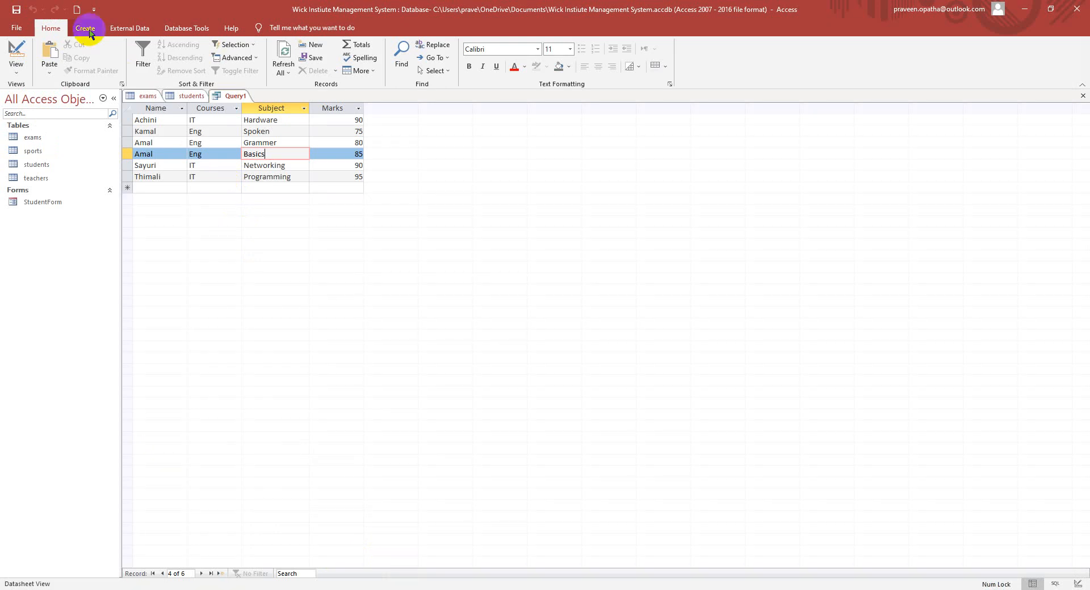
left_click(88, 28)
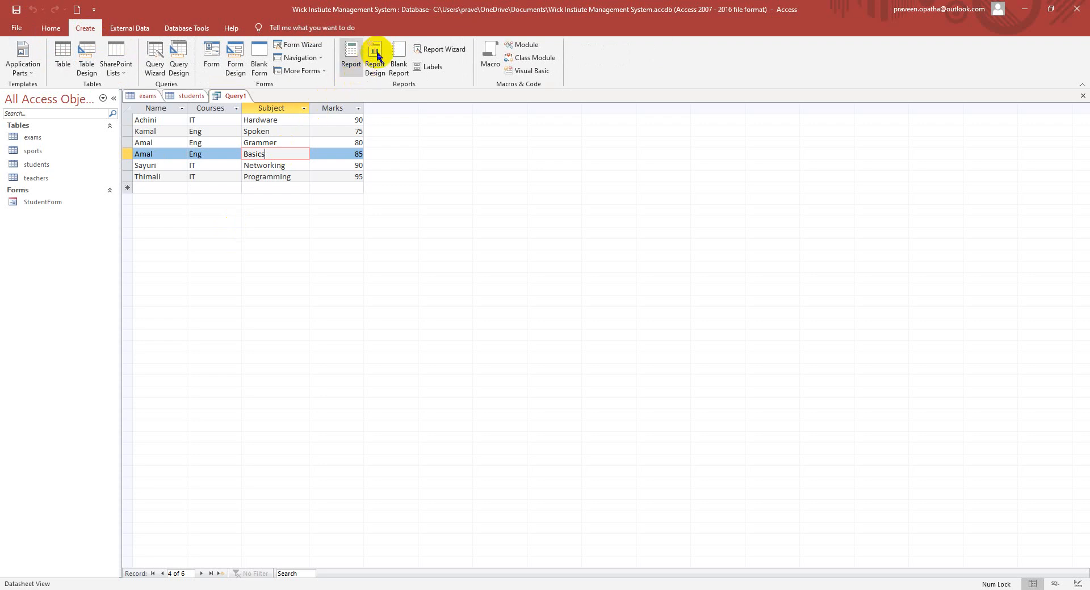
left_click(449, 50)
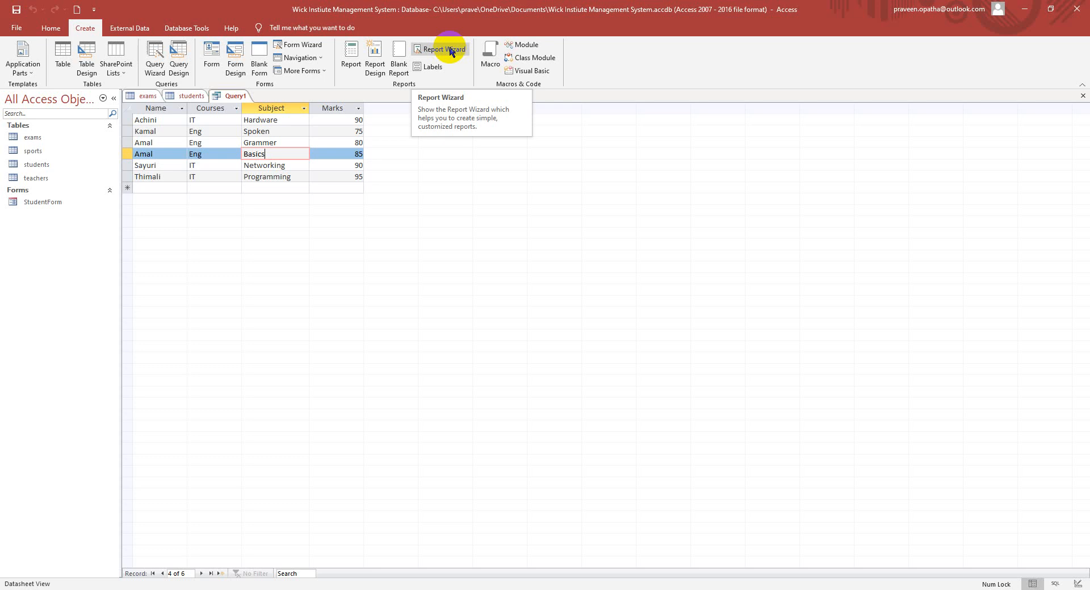
left_click(451, 50)
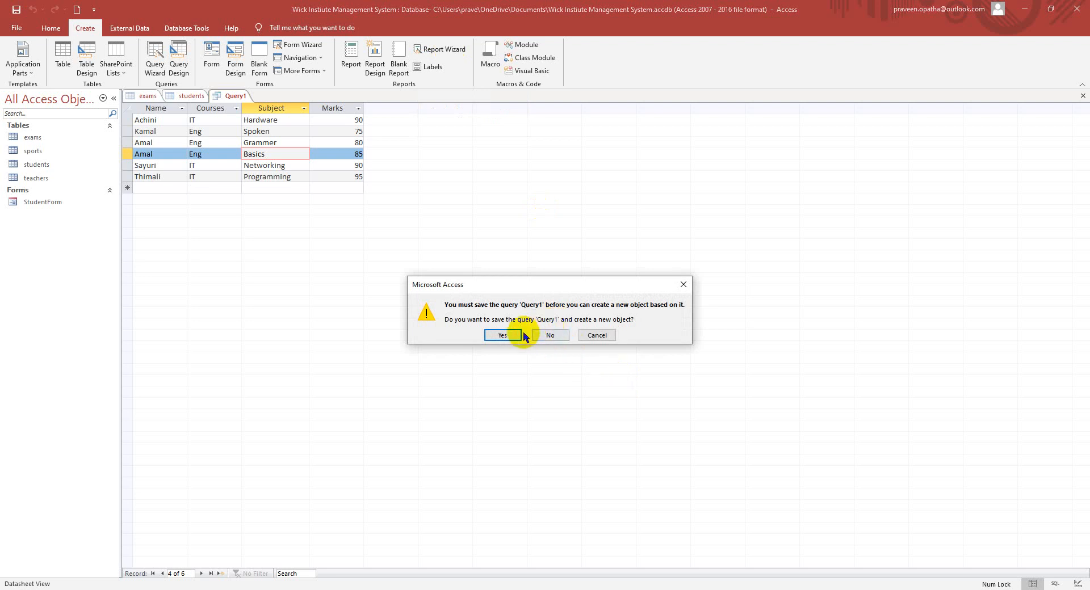
left_click(503, 335)
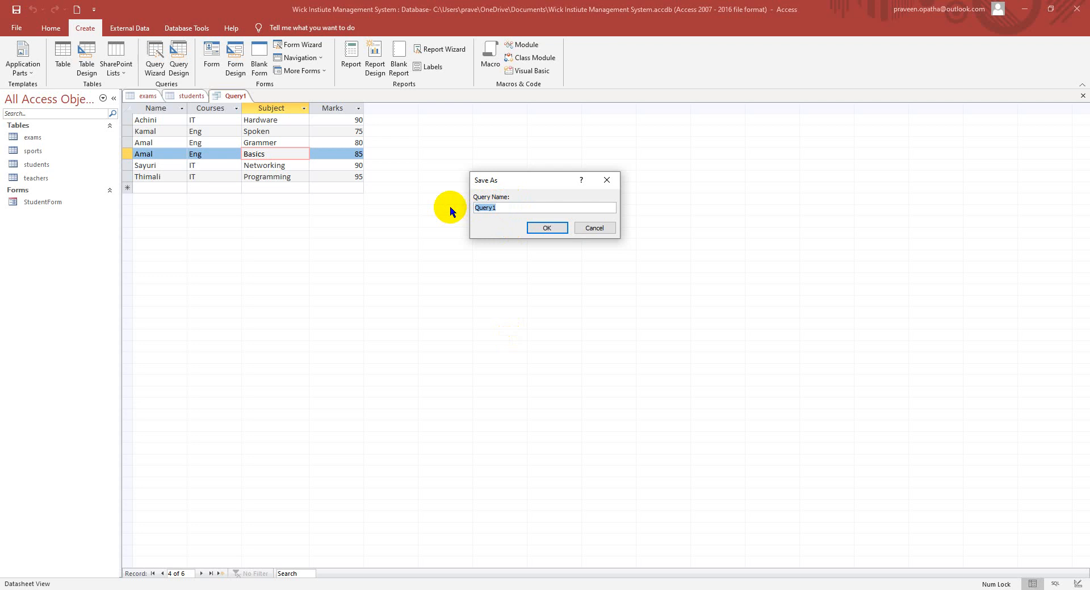
type("Marks Q")
left_click(555, 227)
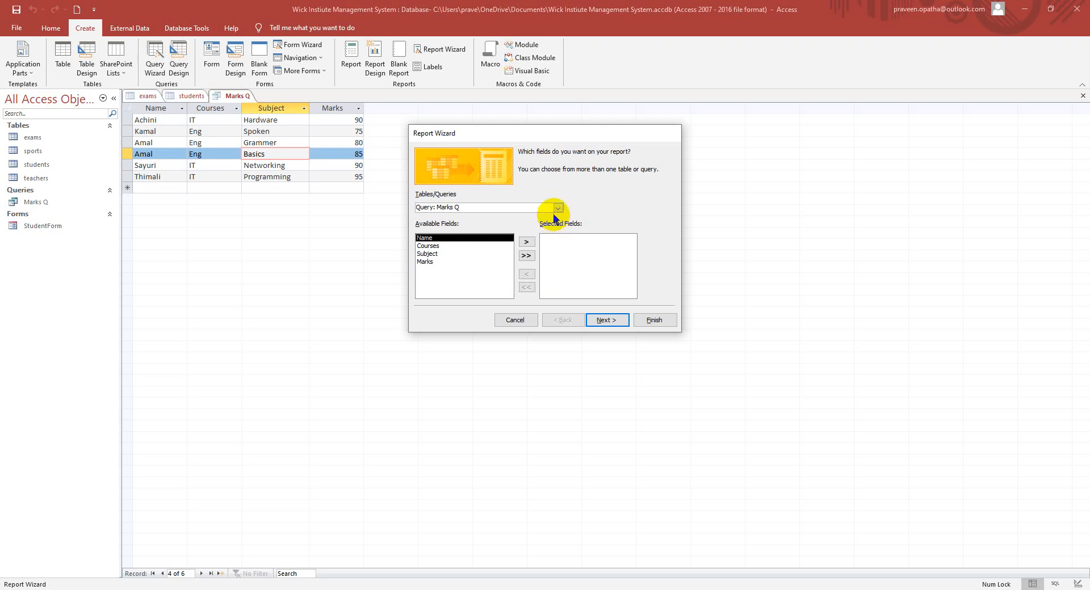
Add the Name and Courses fields of the students table to the report's selected fields.
left_click(555, 207)
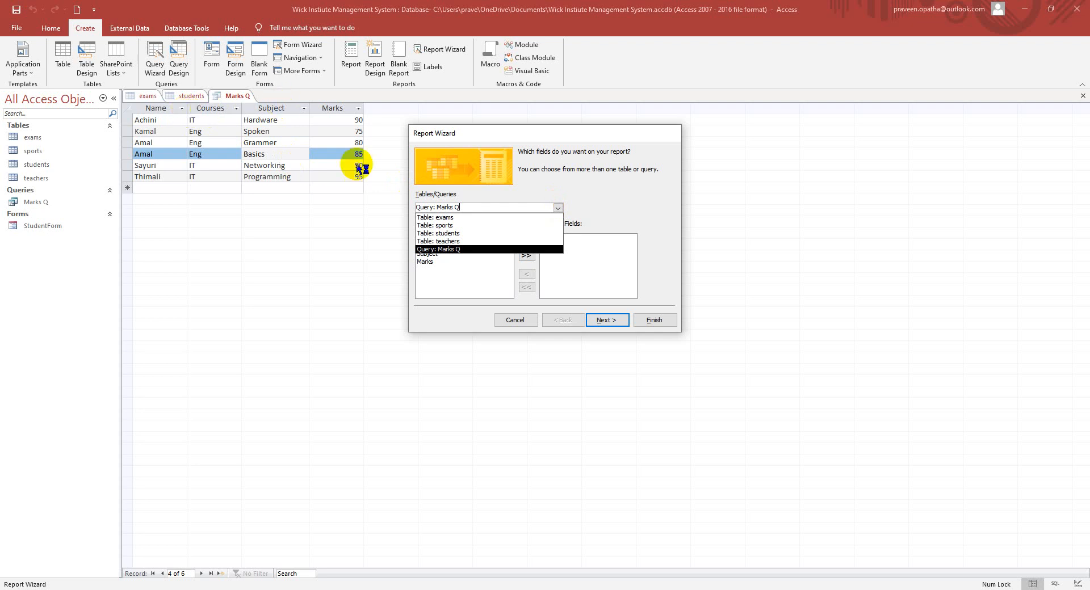
left_click(558, 208)
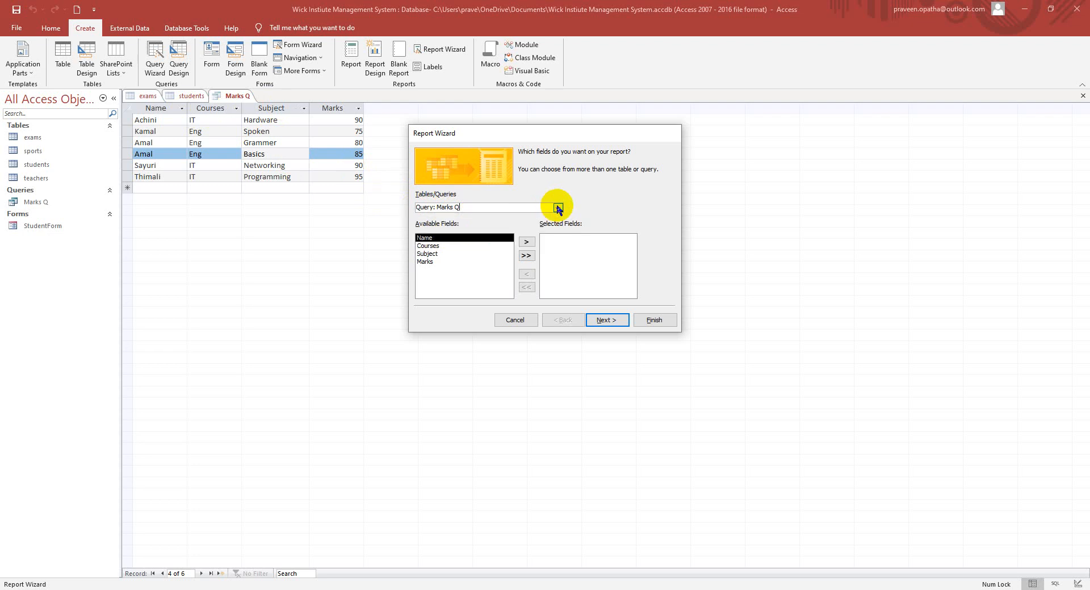
left_click(558, 208)
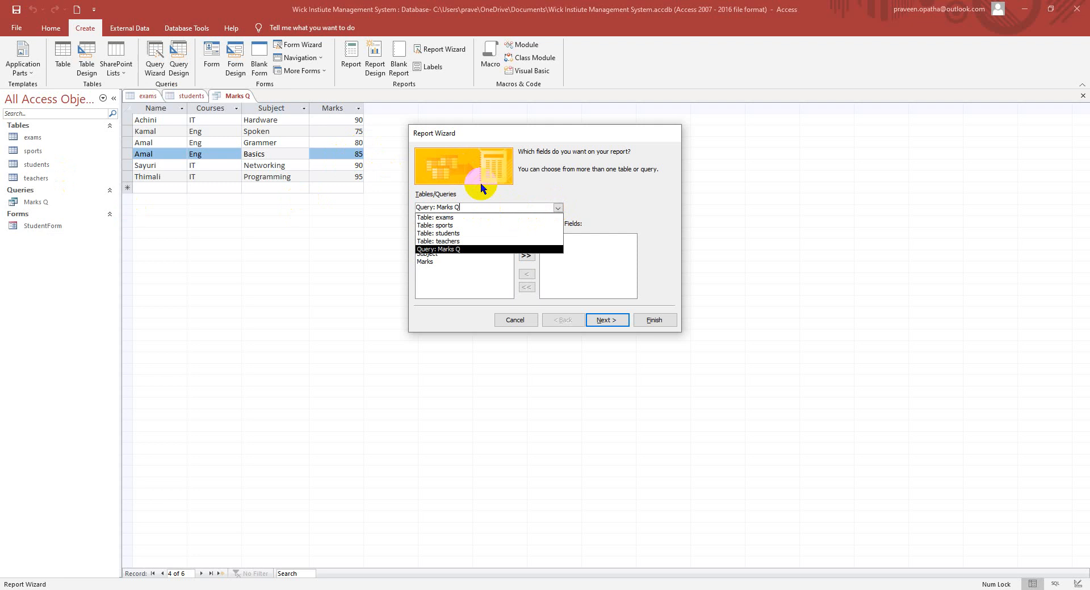
left_click(469, 234)
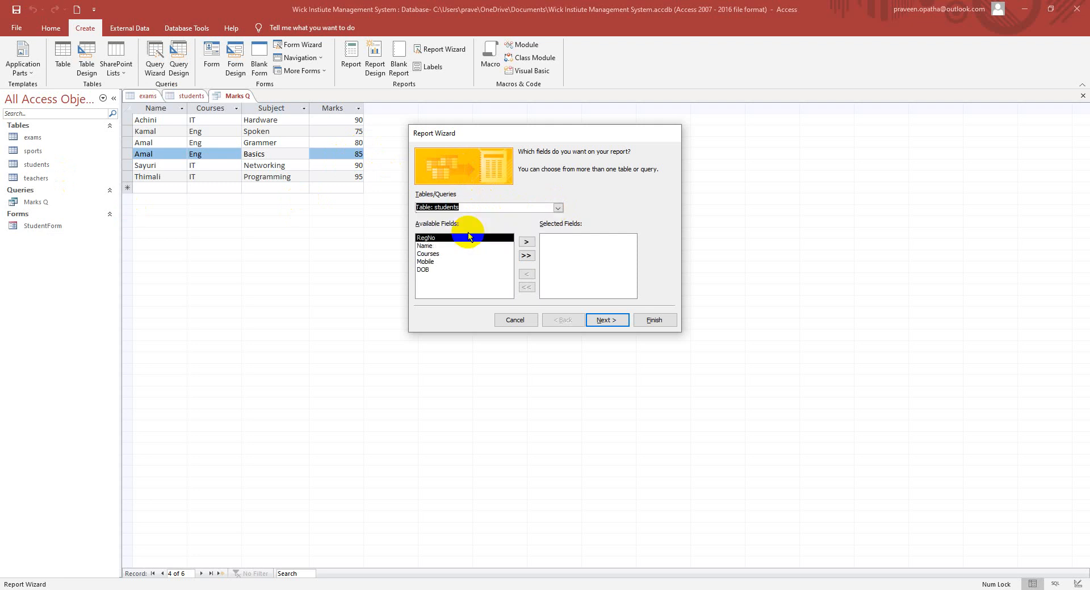
left_click(452, 246)
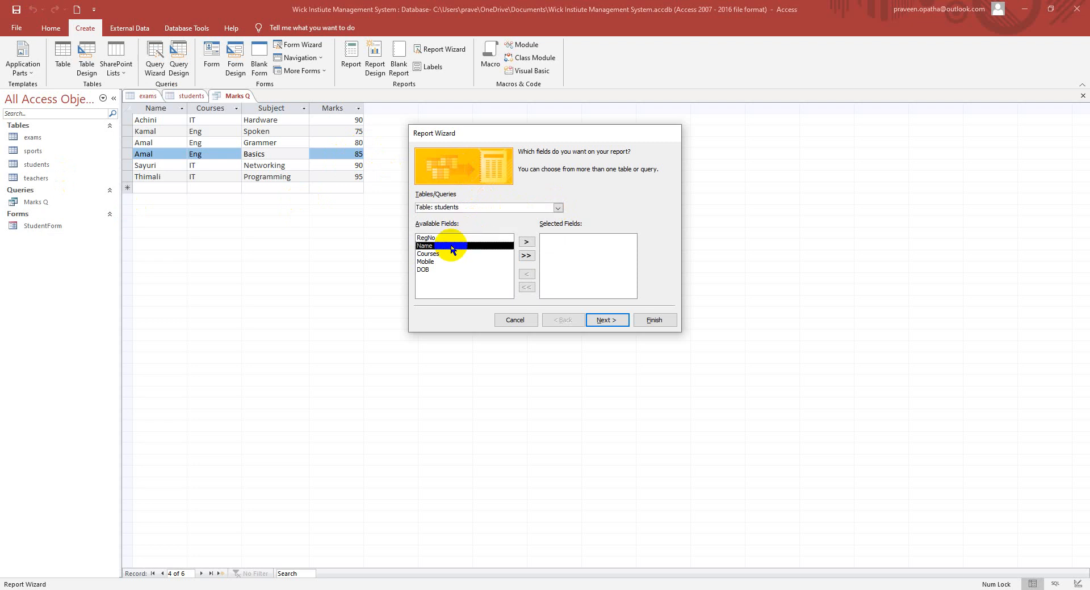
left_click(526, 242)
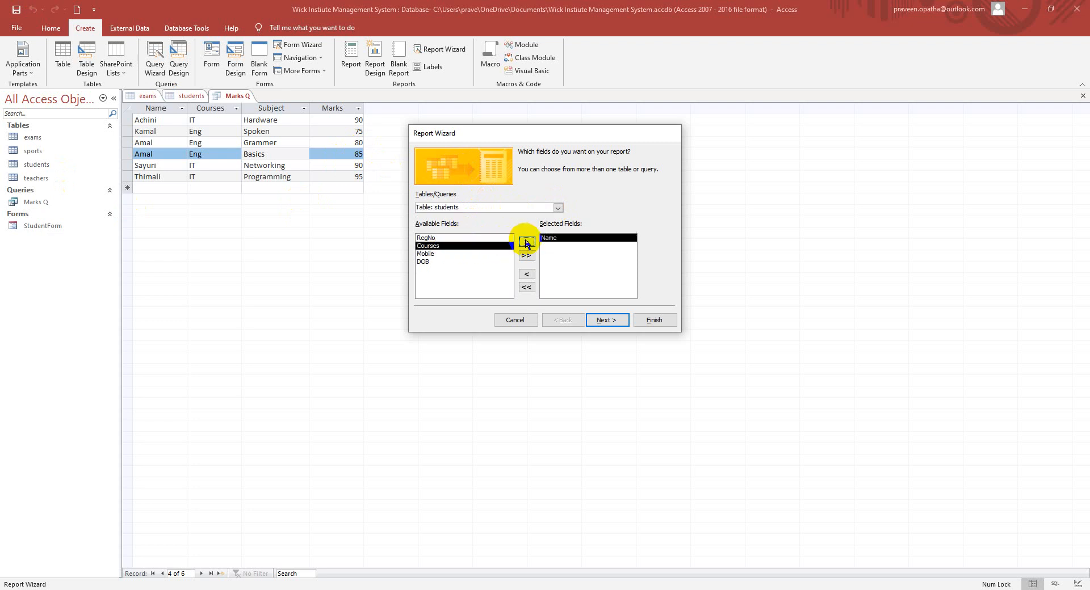
left_click(557, 207)
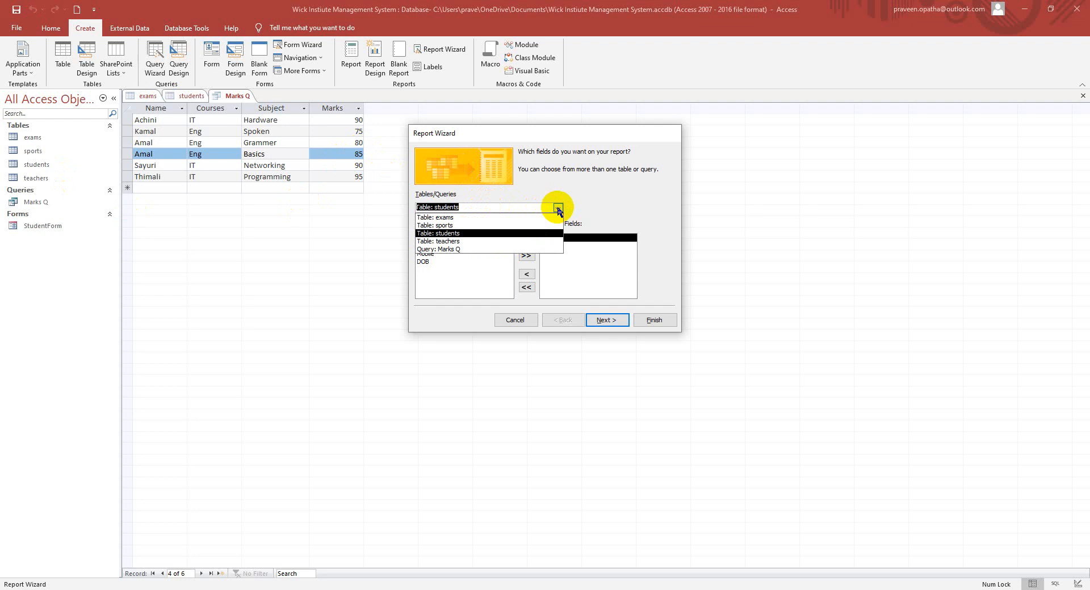
left_click(514, 234)
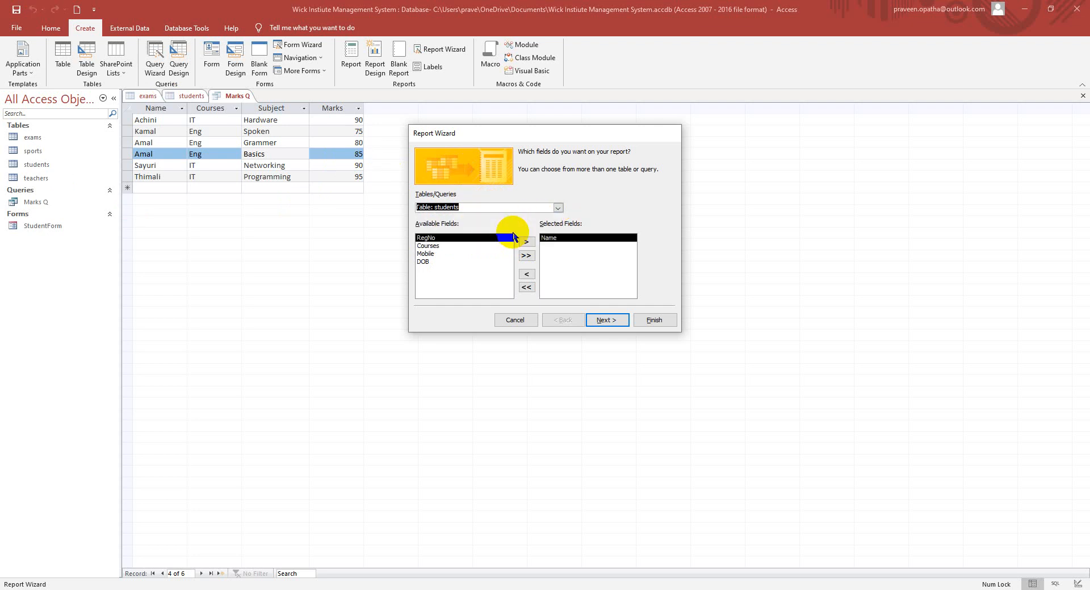
left_click(433, 246)
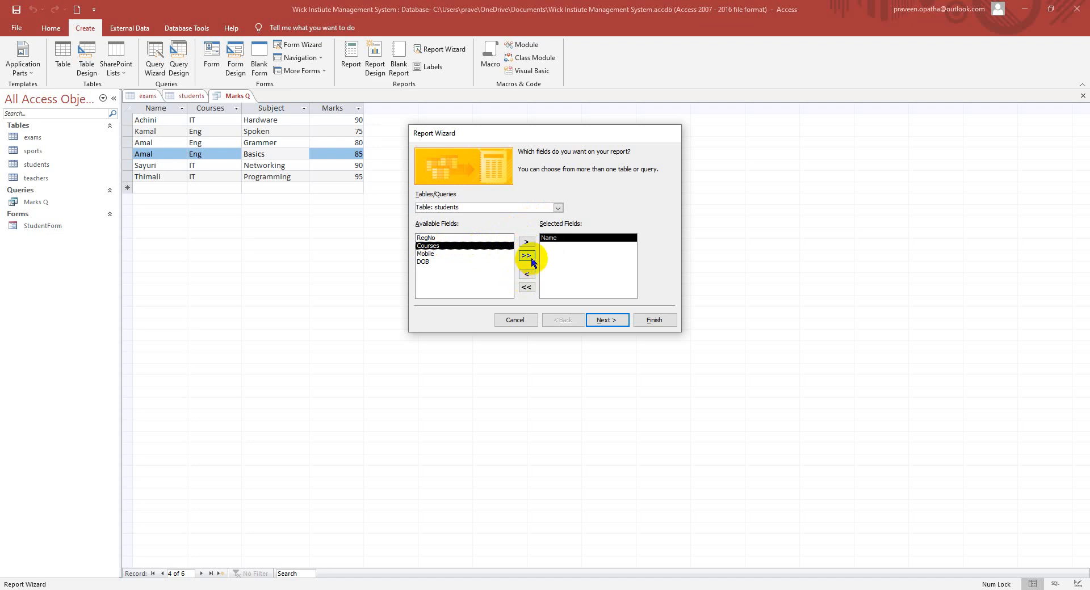
left_click(526, 242)
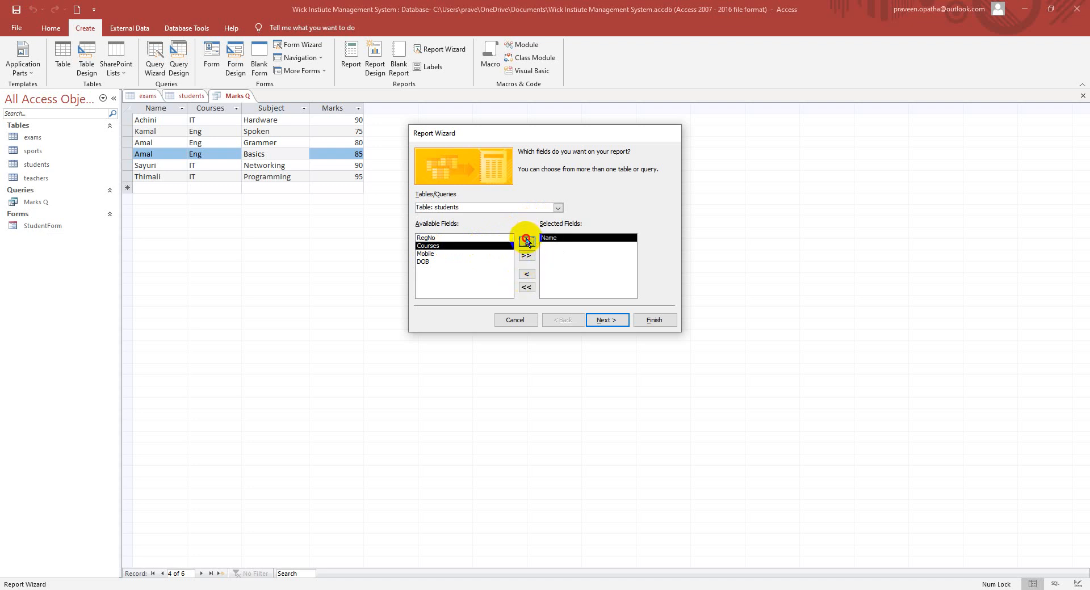
Add the Subject and Marks fields of the exams table to the report and accept the field selection.
left_click(559, 208)
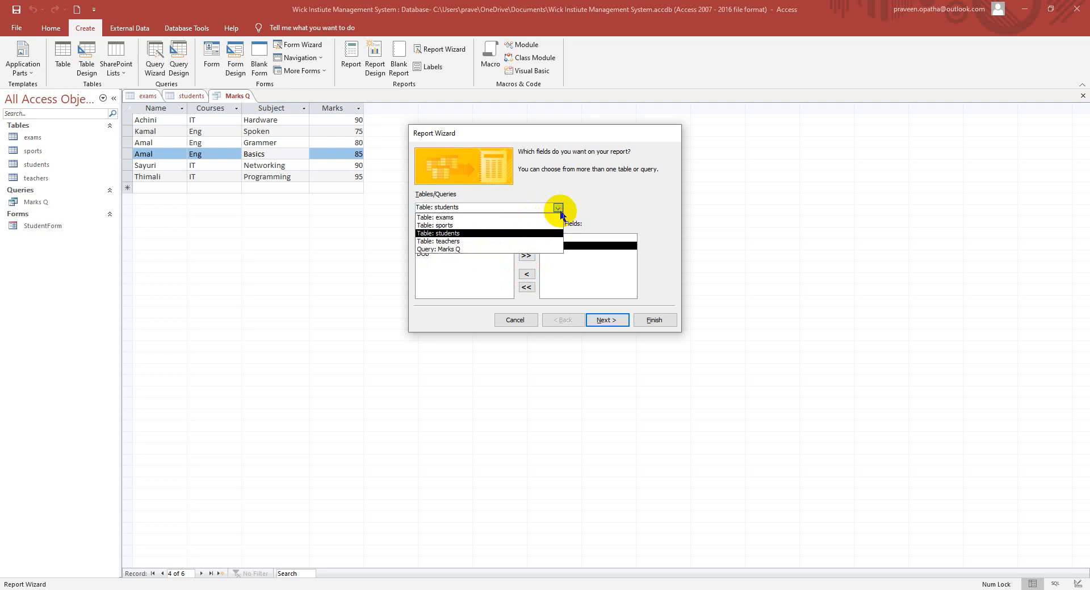
left_click(516, 218)
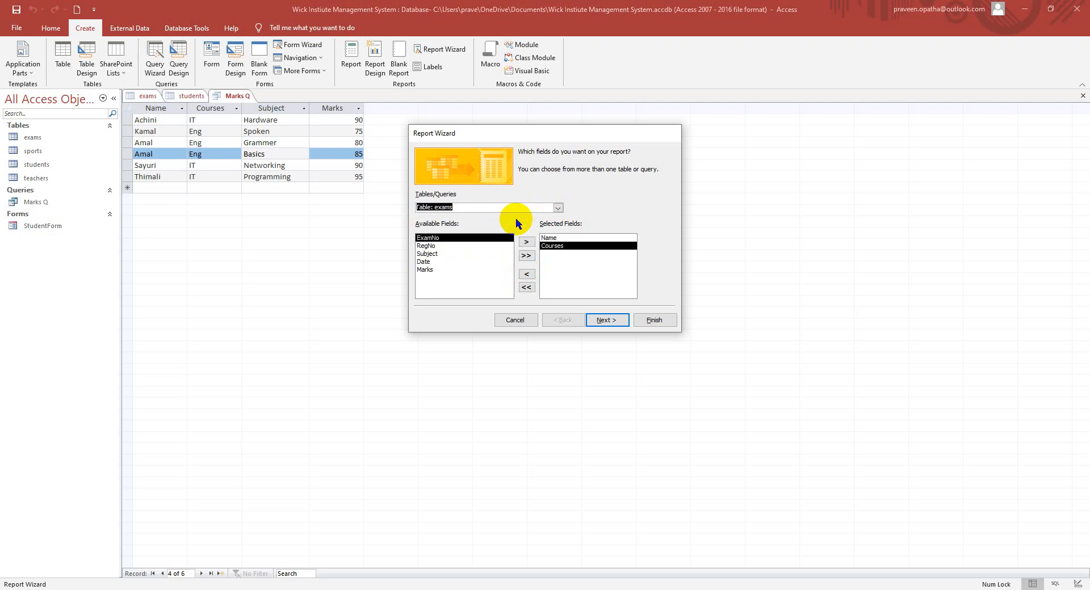
left_click(454, 256)
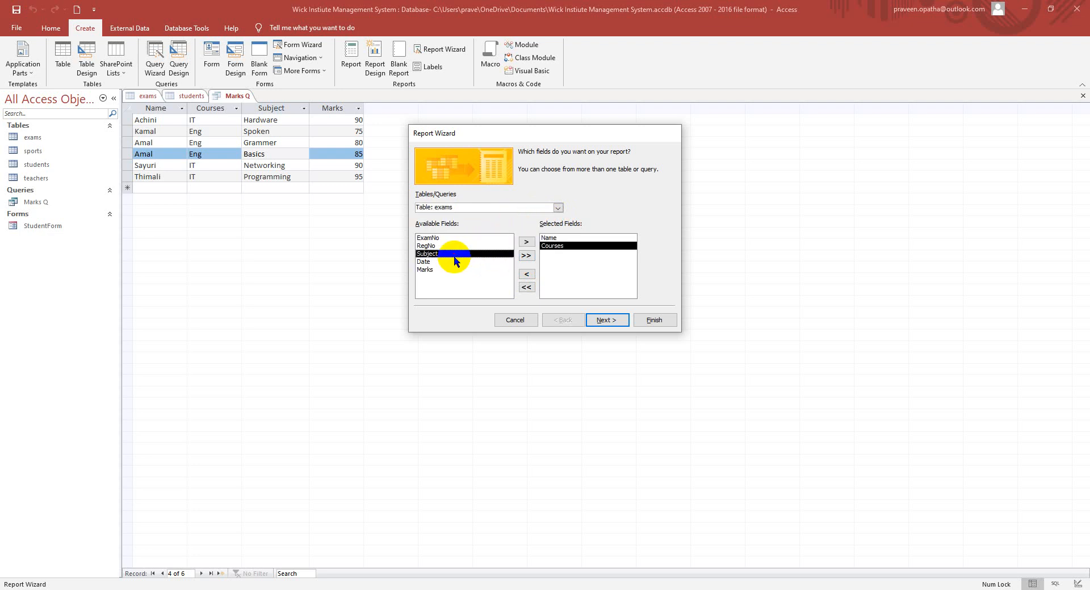
left_click(527, 243)
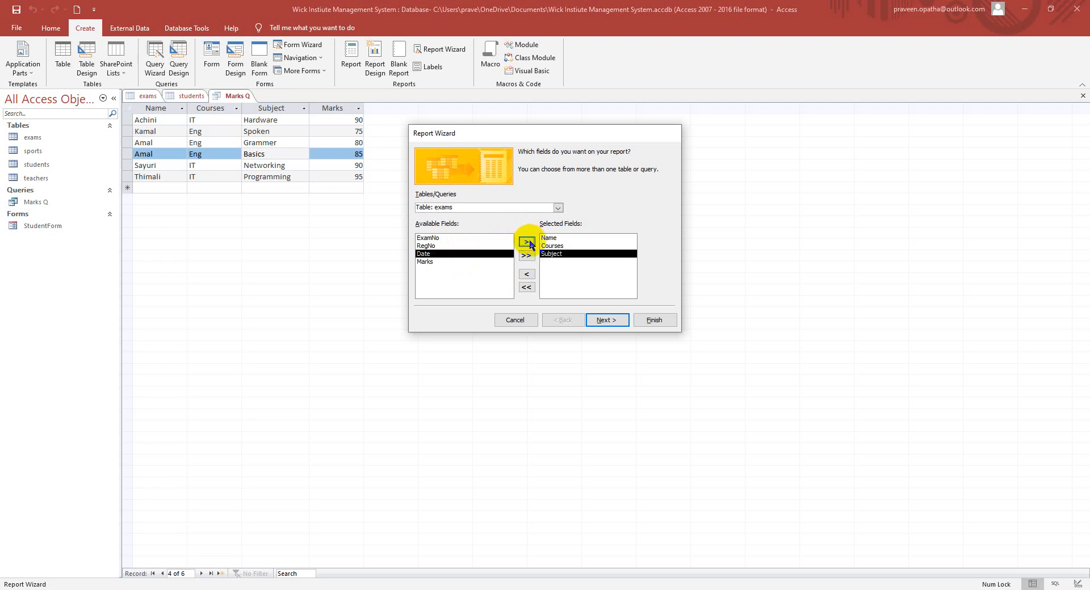
left_click(559, 208)
left_click(559, 208)
left_click(451, 267)
left_click(436, 262)
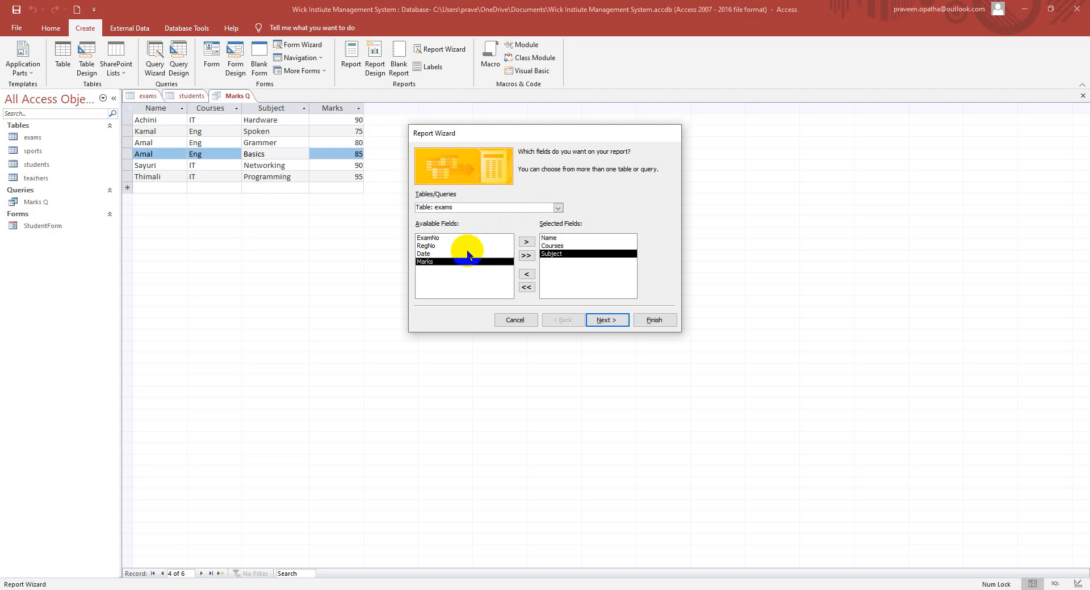
left_click(524, 241)
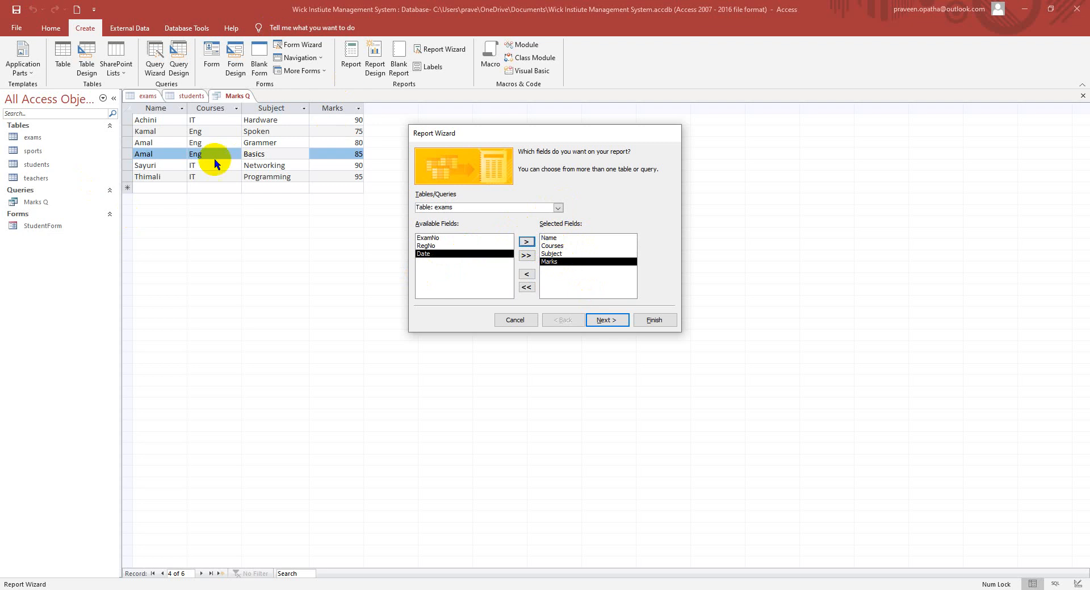
left_click(607, 321)
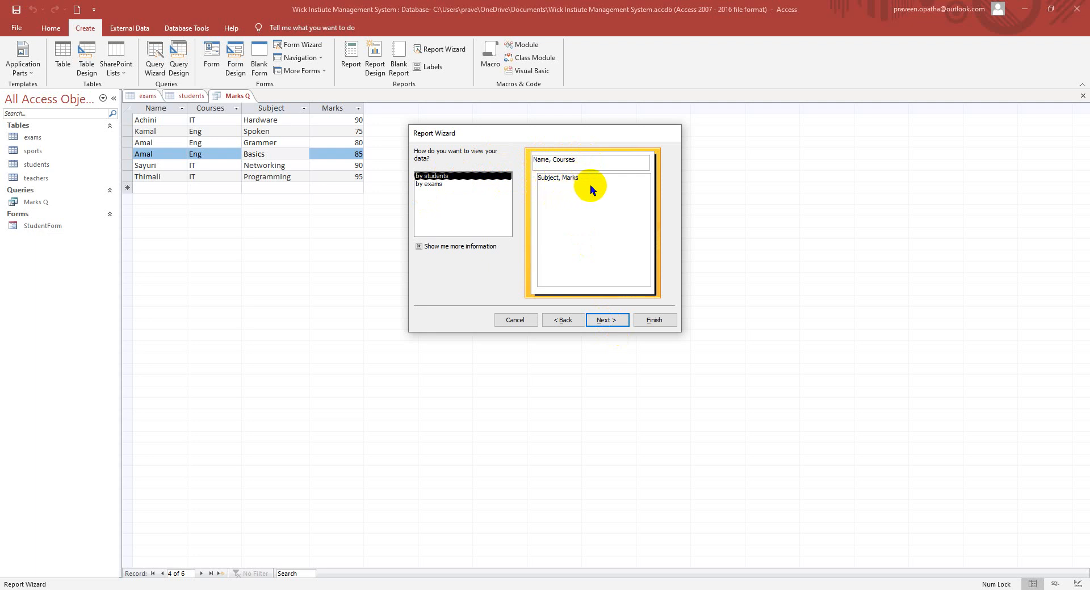
Set the report to view its data by exams, without any grouping level.
left_click(479, 184)
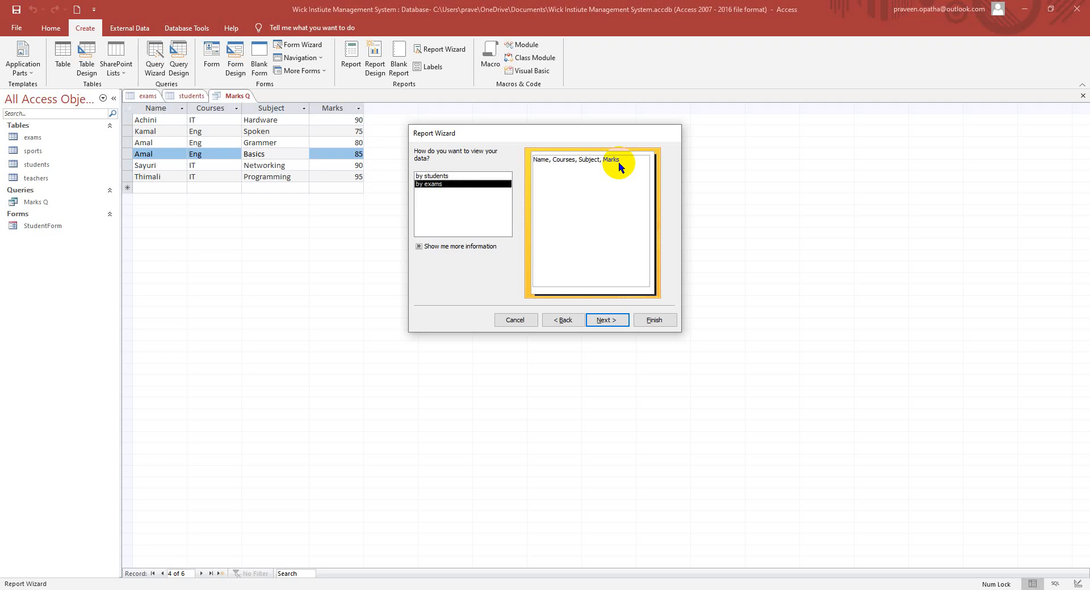
left_click(608, 320)
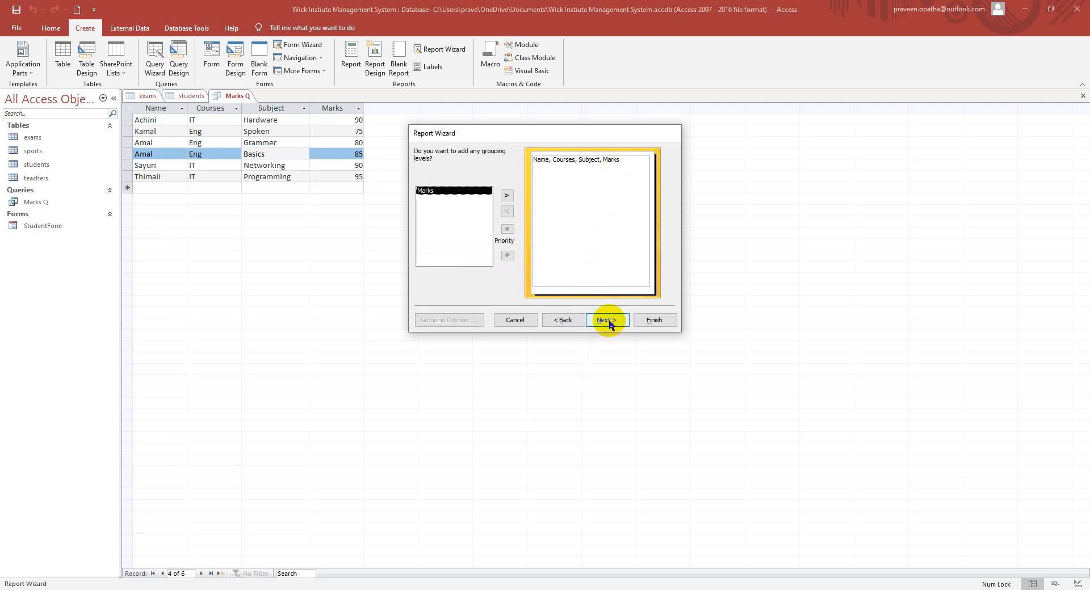
left_click(504, 196)
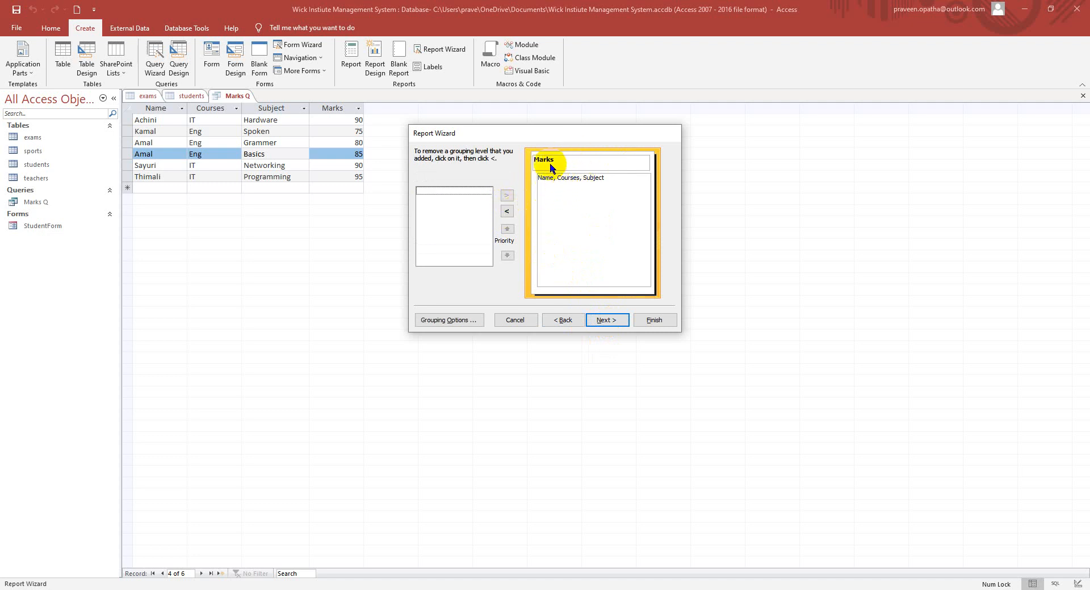
left_click(507, 214)
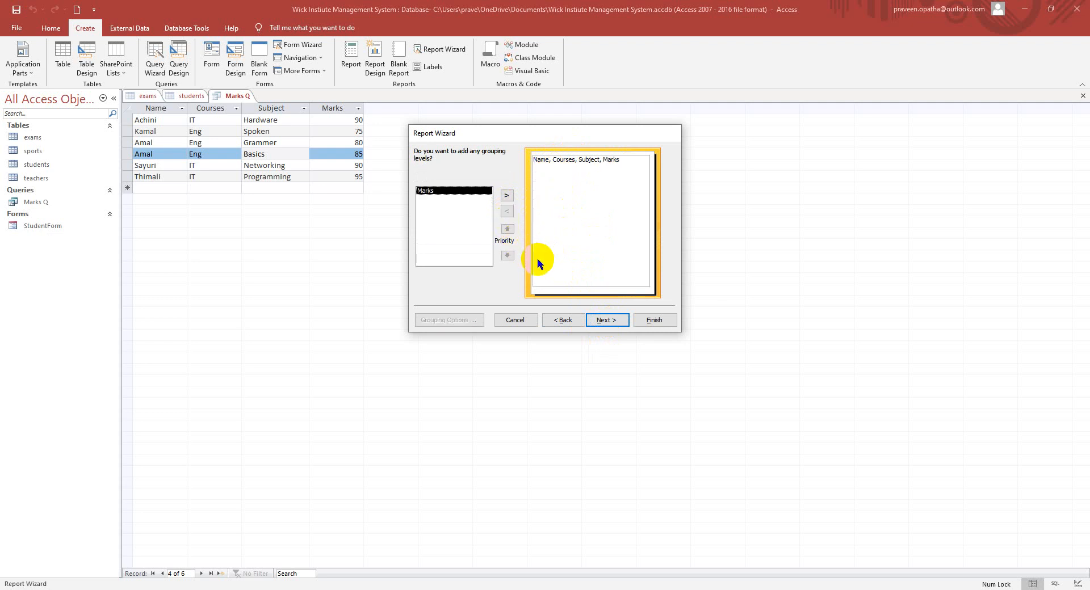
left_click(606, 320)
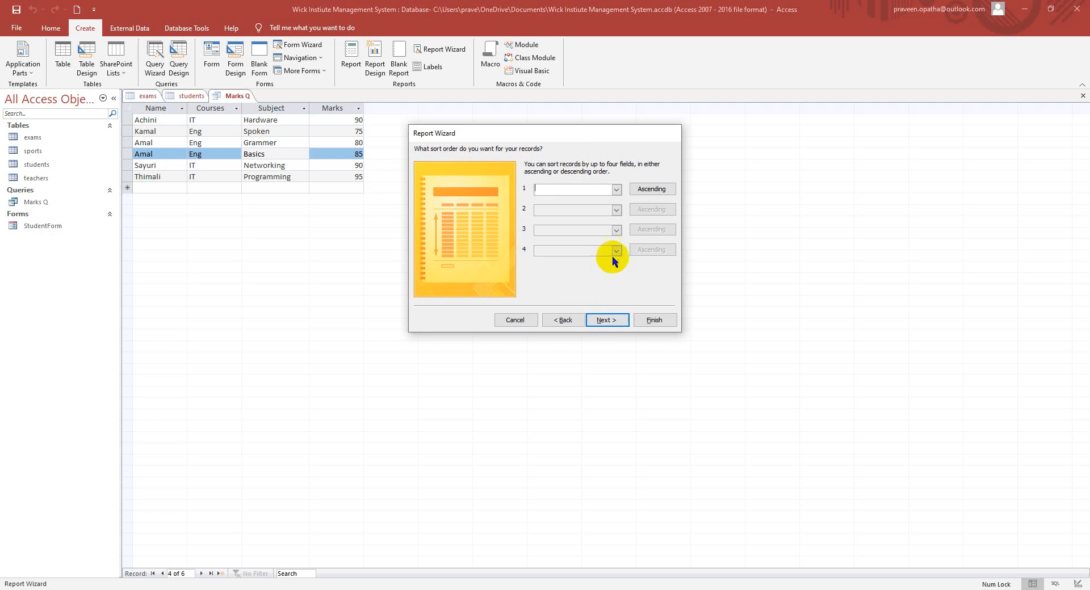
Sort the report's records by Marks in descending order.
left_click(616, 190)
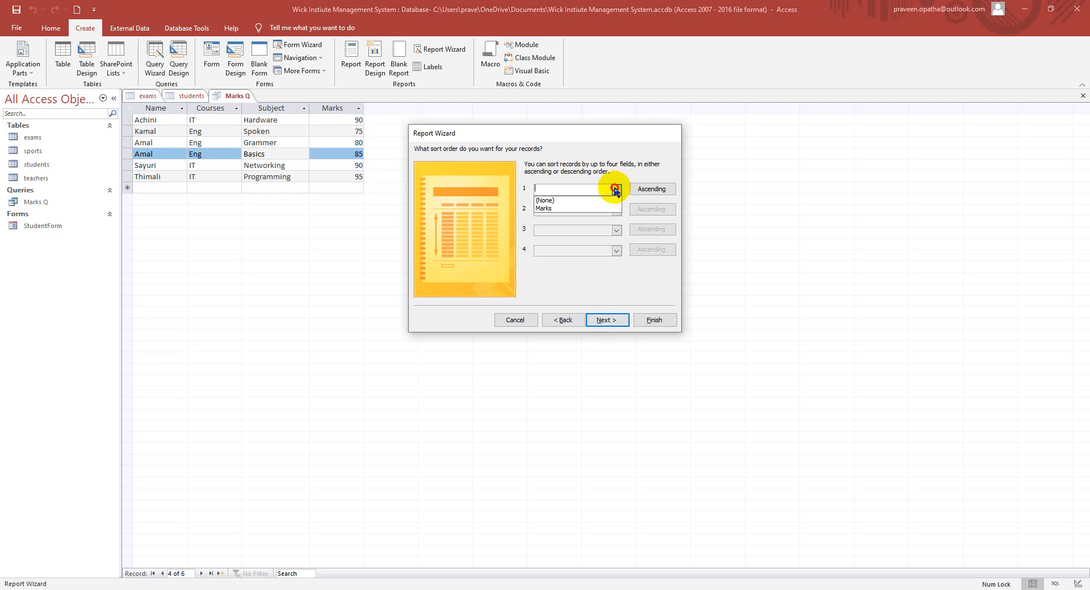
left_click(580, 209)
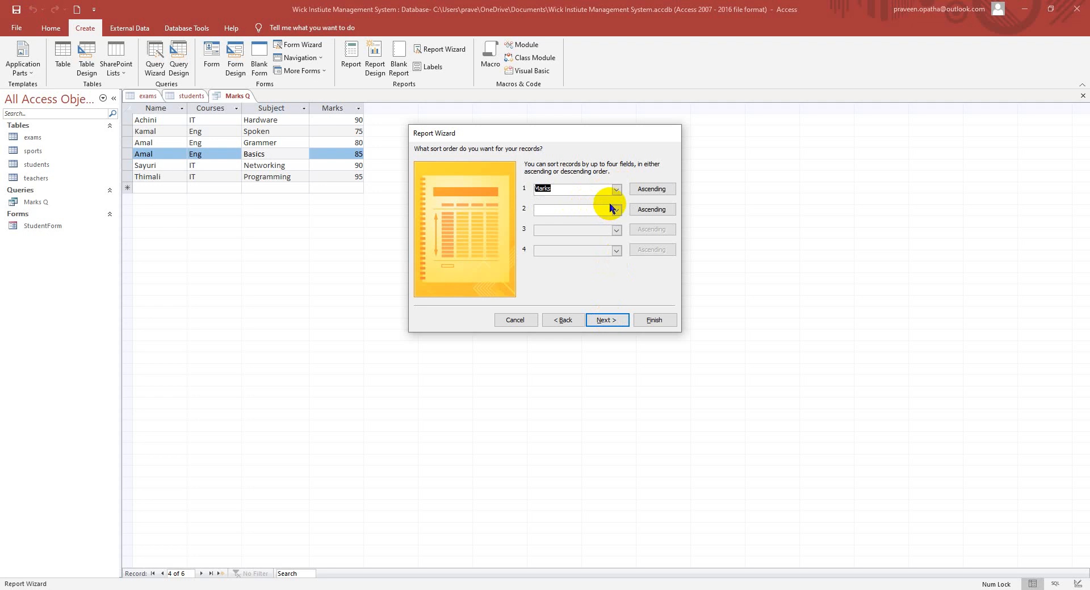
left_click(634, 189)
left_click(634, 190)
left_click(616, 210)
left_click(616, 210)
left_click(655, 191)
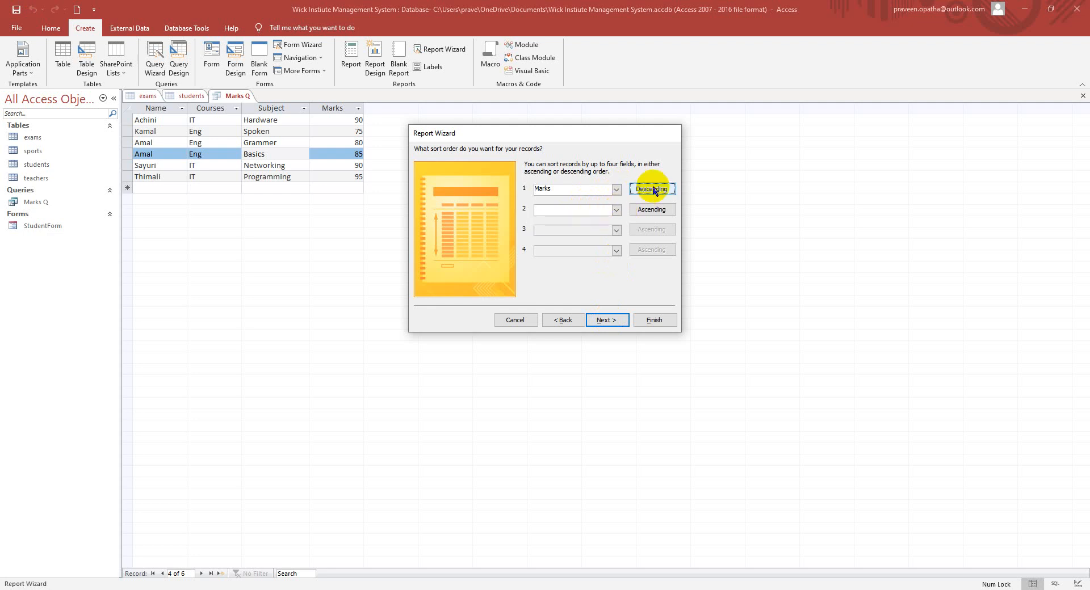
Reset the report's sort field and sort the records by Marks in ascending order instead.
left_click(615, 190)
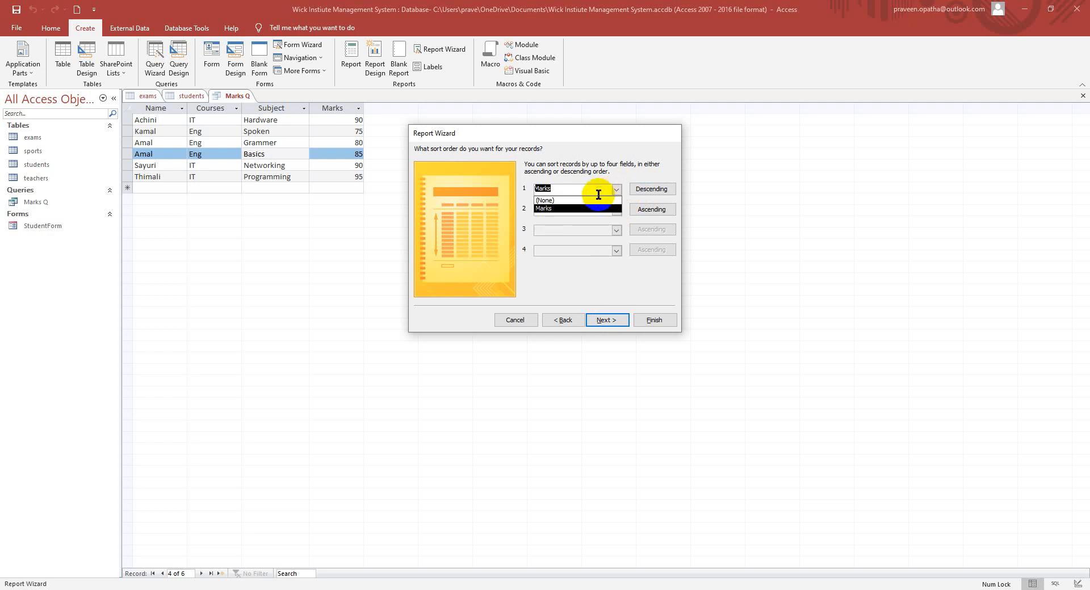
left_click(610, 201)
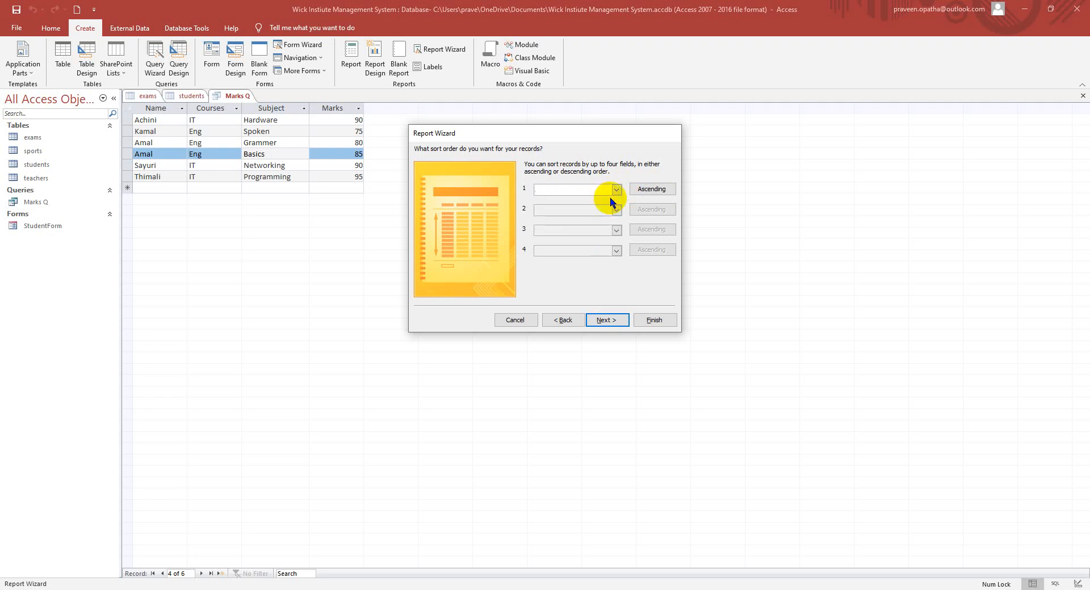
left_click(613, 192)
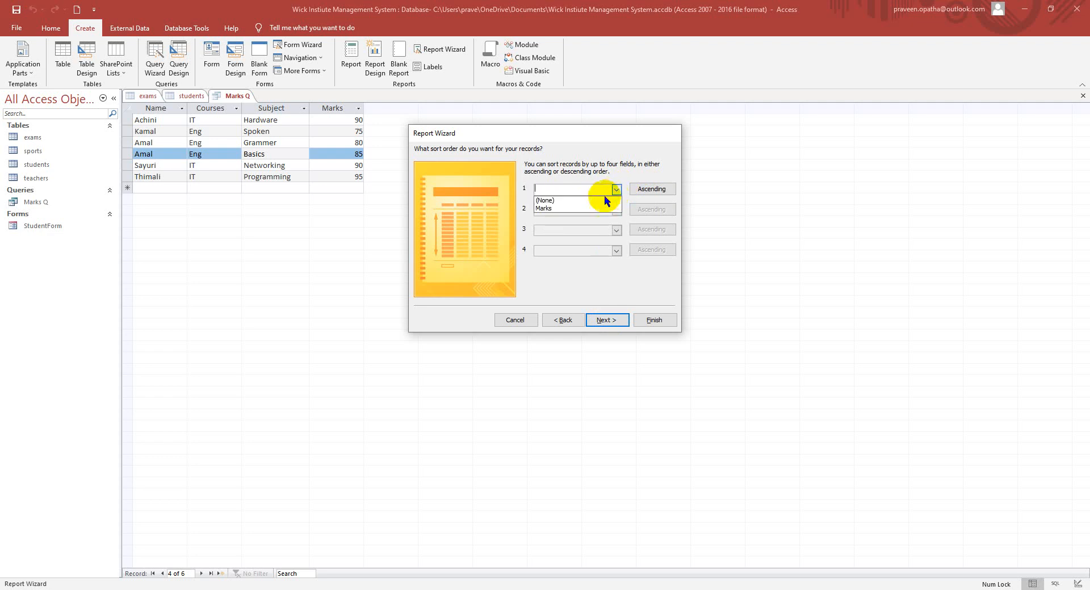
left_click(559, 209)
left_click(600, 321)
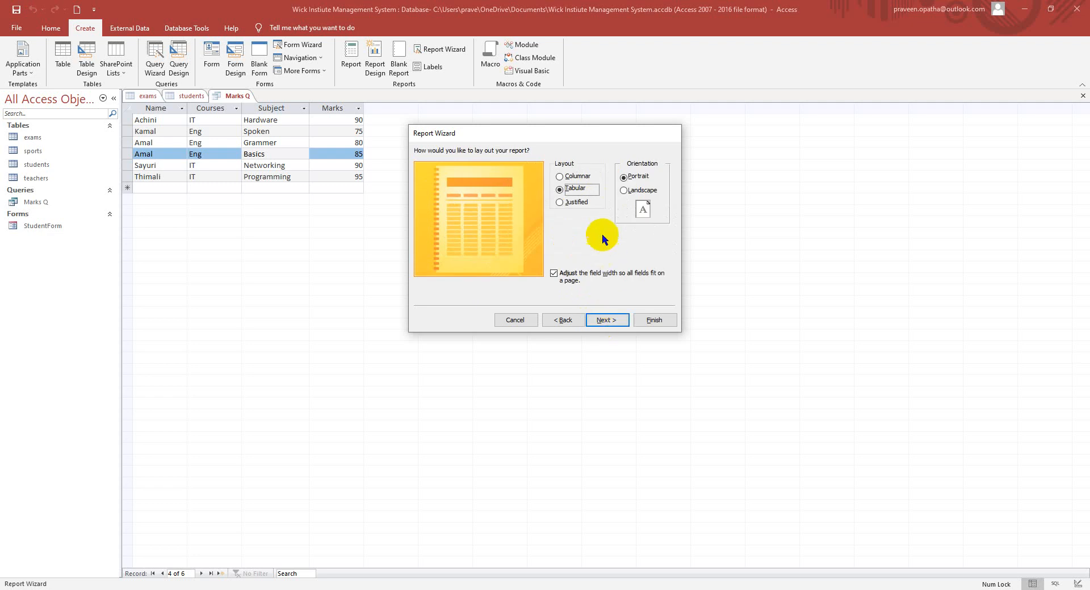
Lay out the report as Tabular in Landscape orientation and accept the layout settings.
left_click(625, 191)
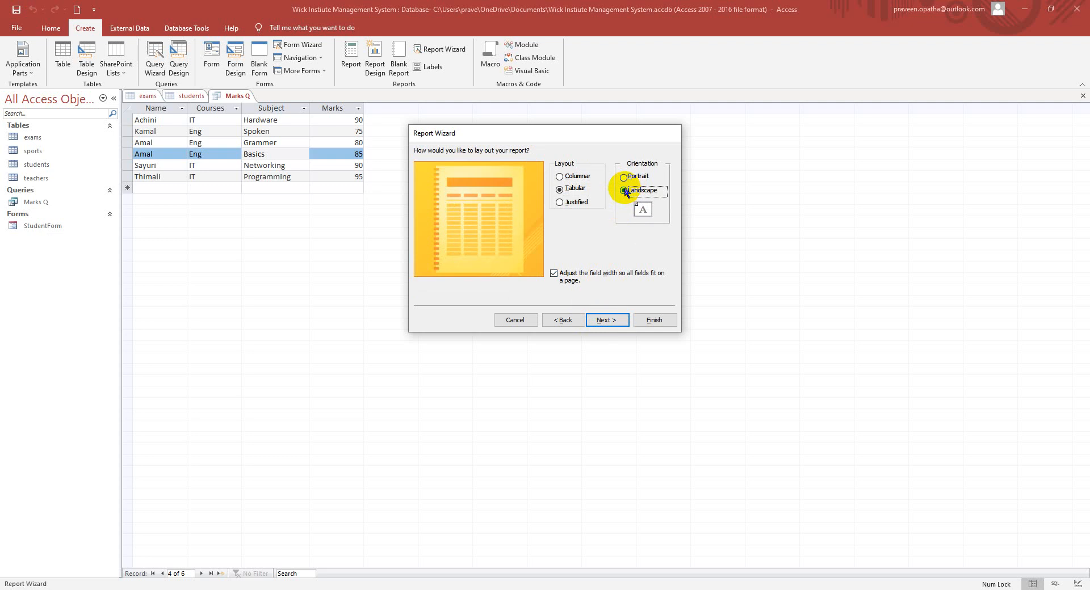
left_click(624, 178)
left_click(623, 190)
left_click(605, 317)
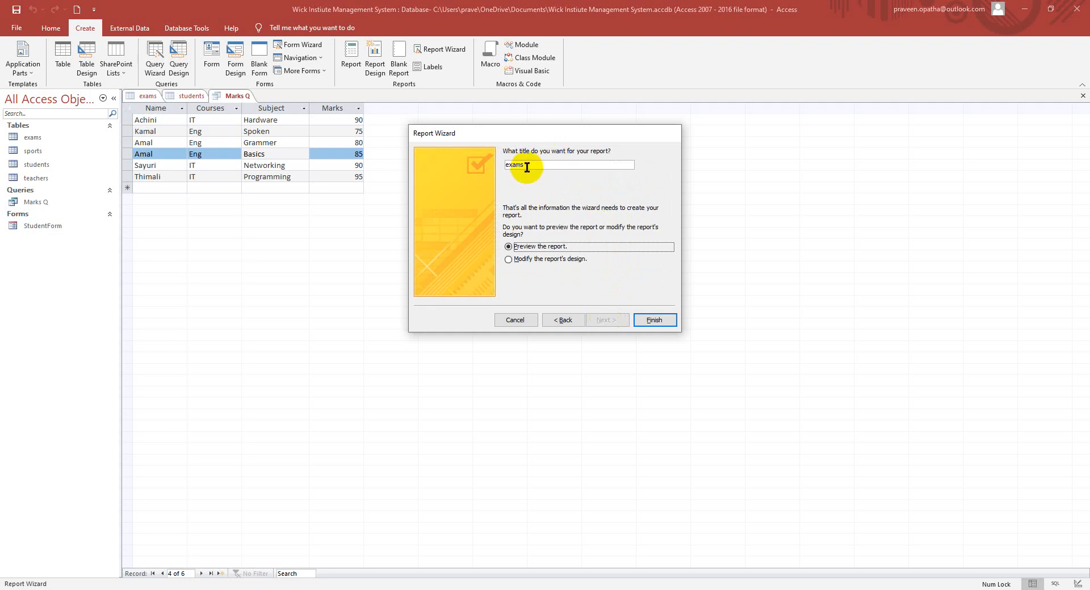
Title the report Marks Report and finish the wizard with the report preview.
left_click_drag(526, 169, 496, 165)
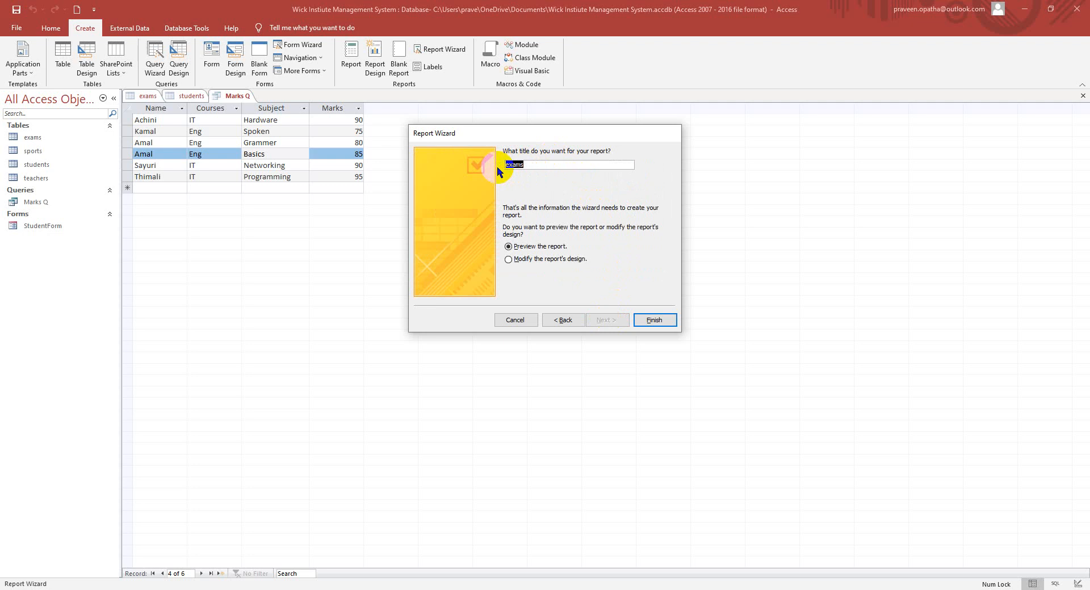
type("Marks Report")
left_click(652, 320)
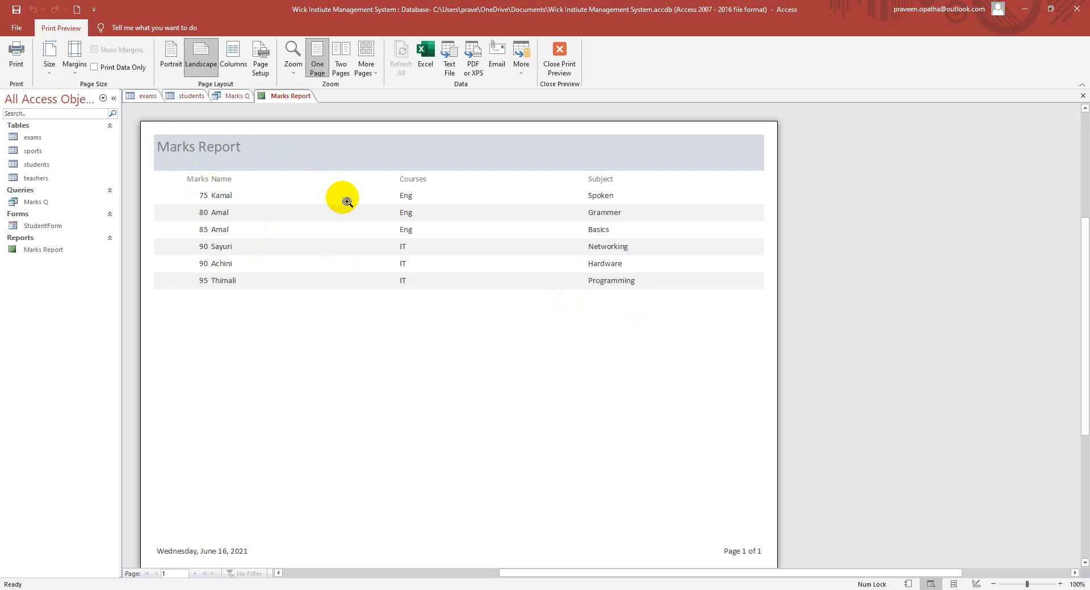
Examine the finished Marks Report along with the exams table, the students table and the Marks Q query.
scroll(310, 306, "down", 5)
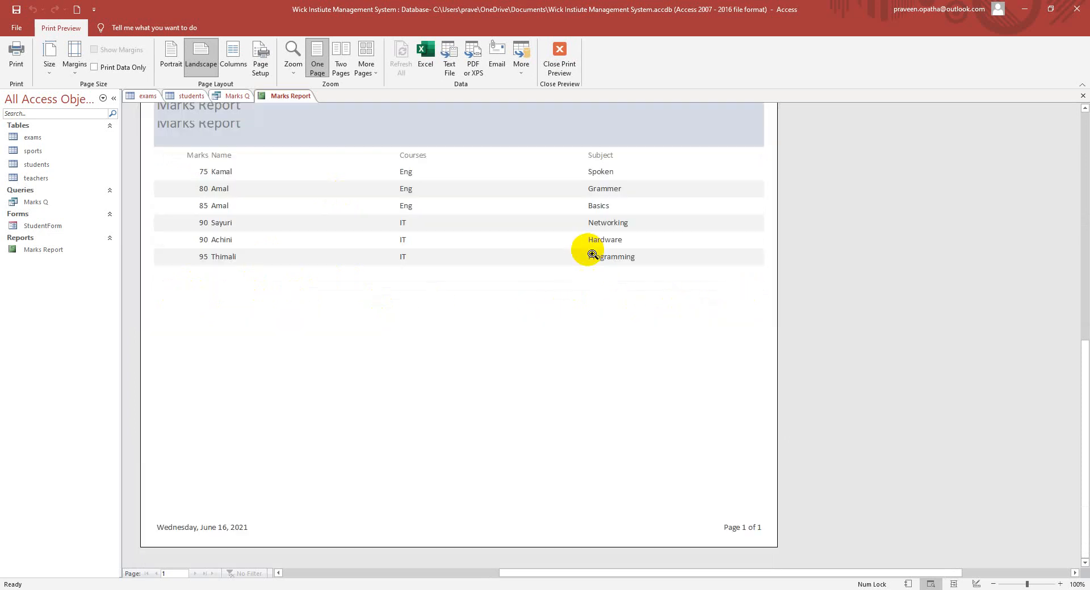
scroll(591, 250, "up", 2)
scroll(590, 251, "up", 3)
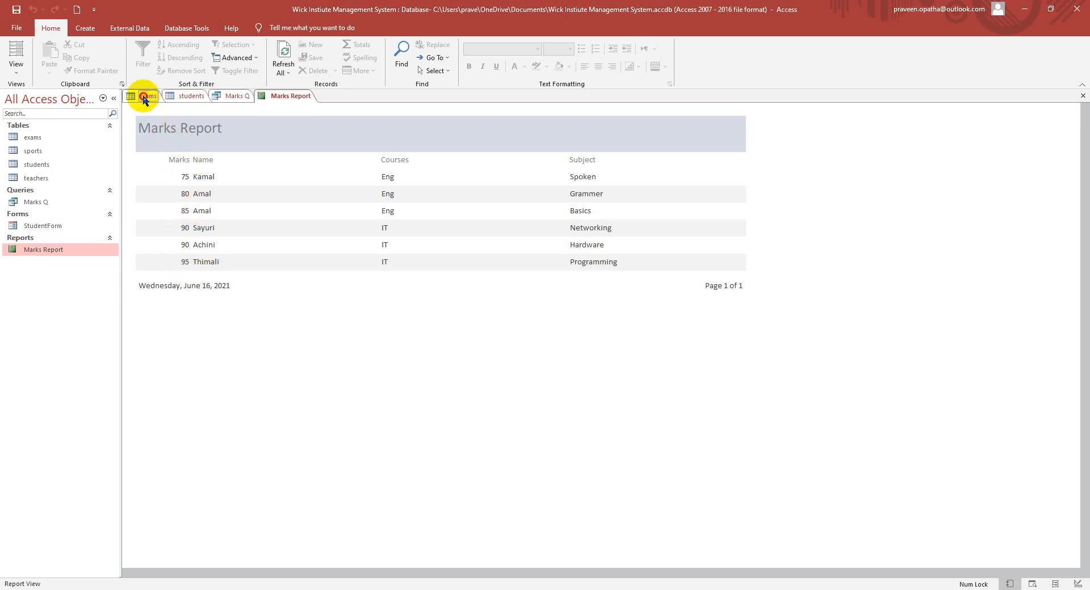
left_click(145, 97)
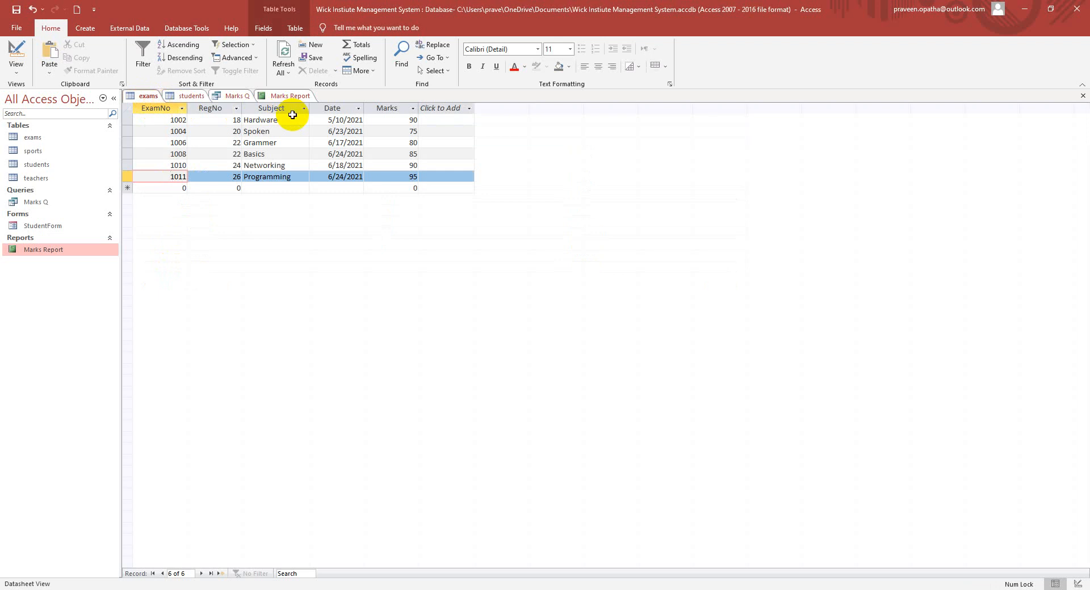
left_click(196, 96)
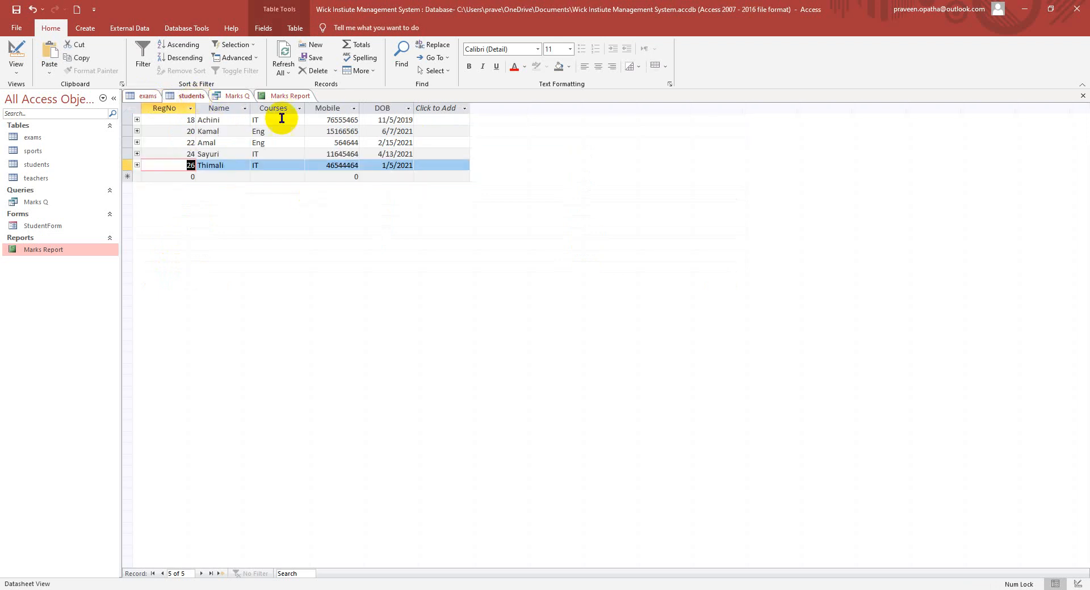
left_click(237, 98)
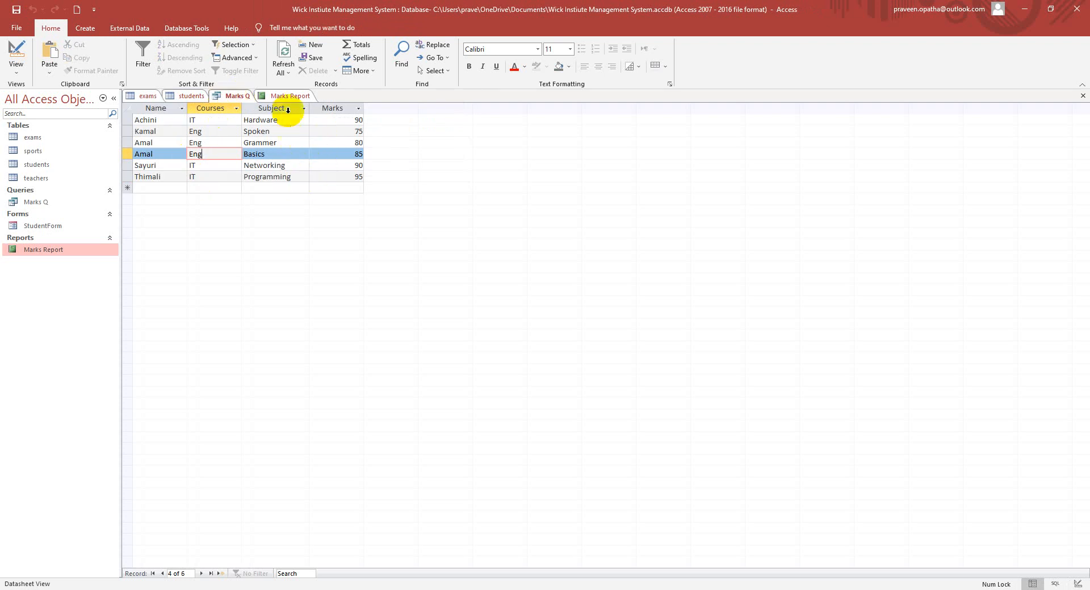
left_click(285, 98)
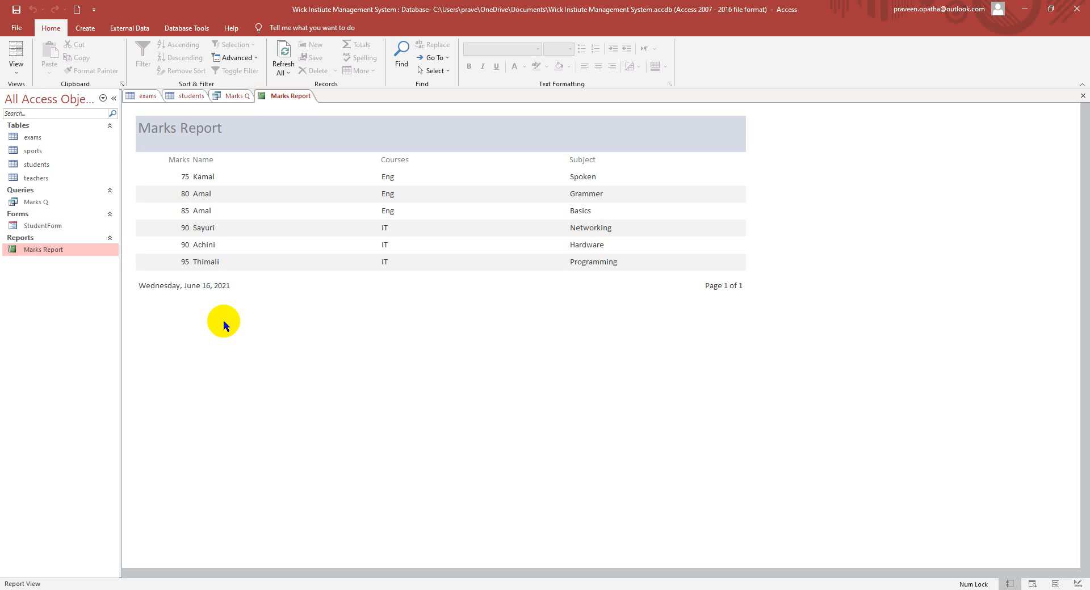
key("XF86MonBrightnessDown")
key("XF86MonBrightnessDown")
key("XF86MonBrightnessDown")
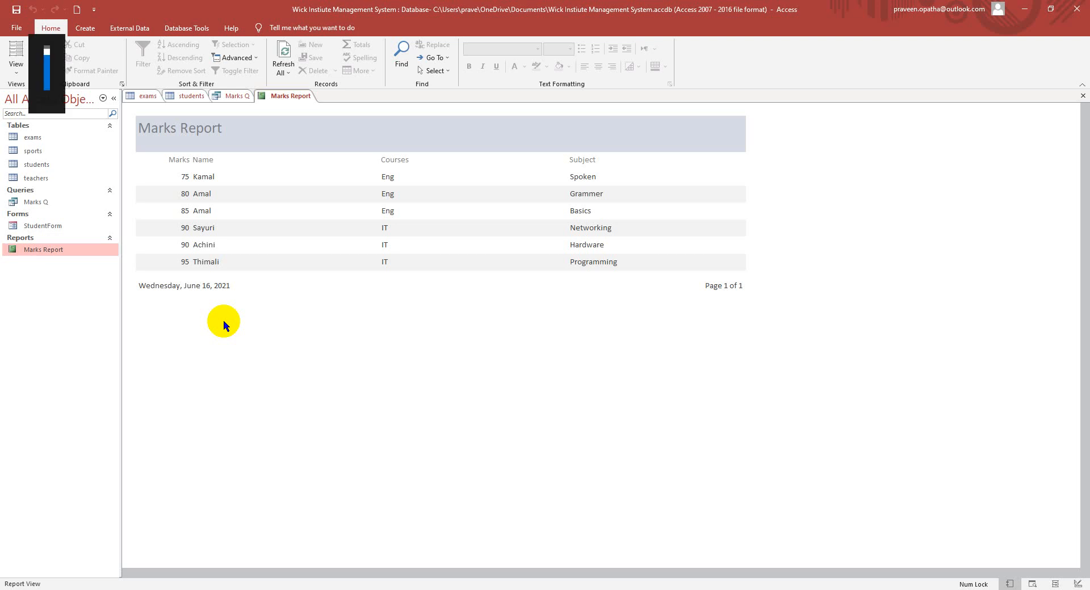
key("XF86MonBrightnessUp")
key("XF86MonBrightnessUp")
key("XF86MonBrightnessUp")
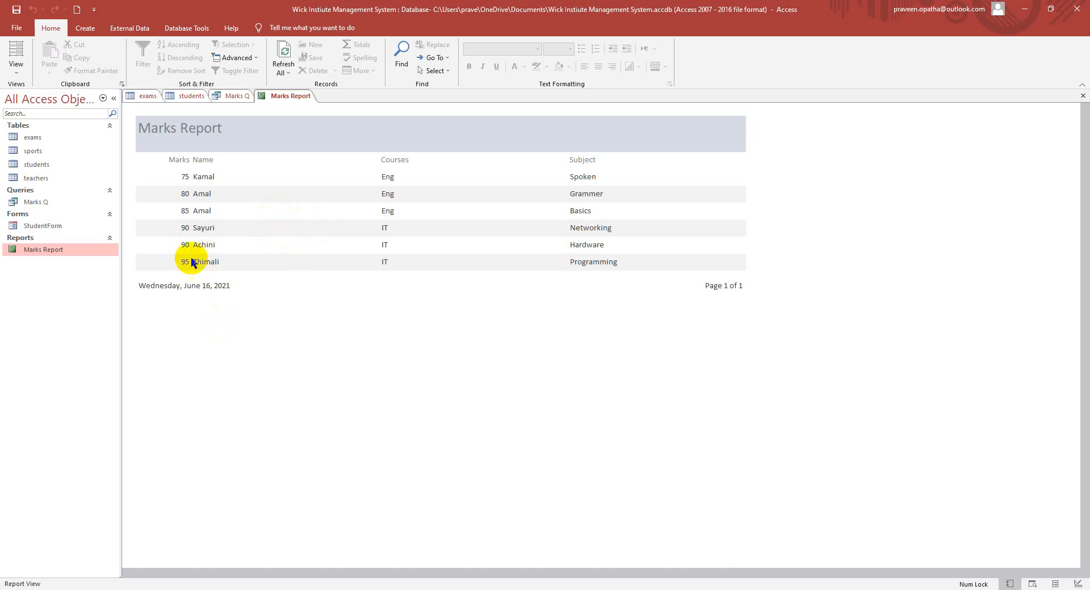
Open the report in Design View and move the Marks Report title label to about 0.42 in left and 0.13 in top.
left_click(22, 69)
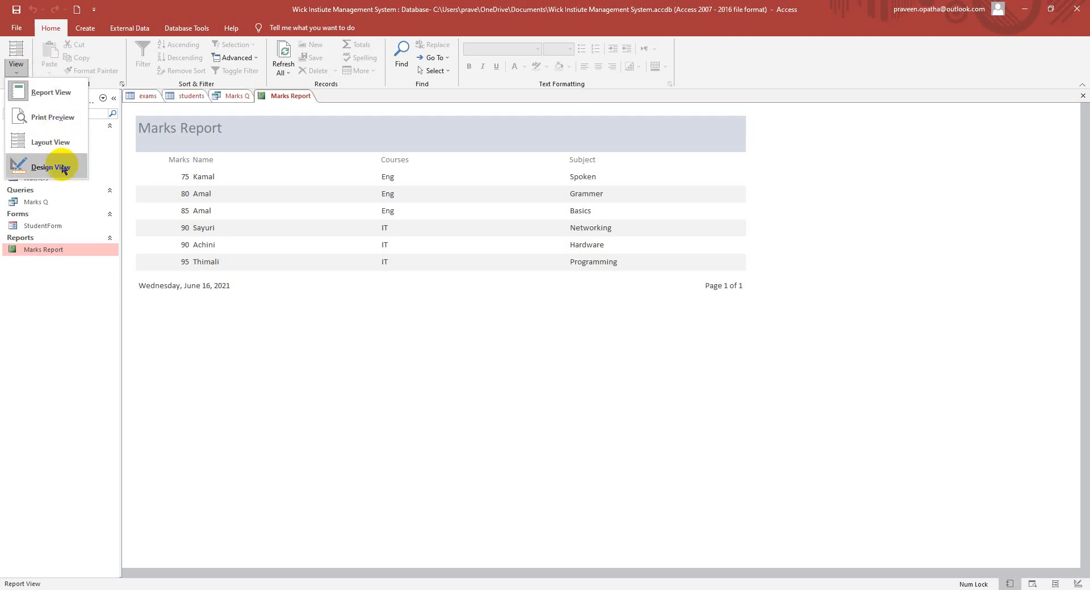
left_click(62, 168)
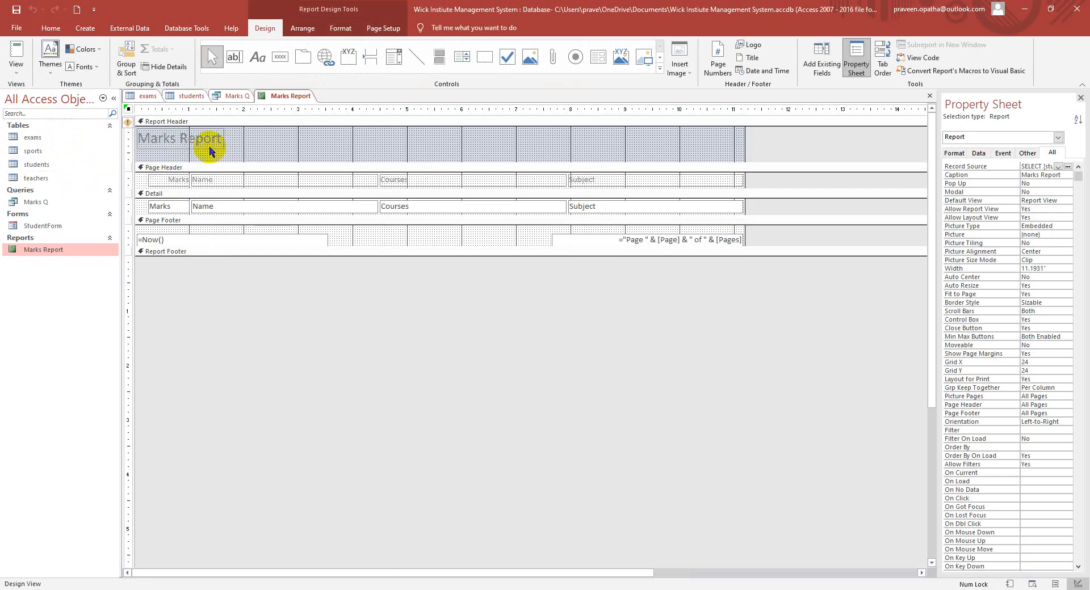
left_click_drag(208, 143, 220, 141)
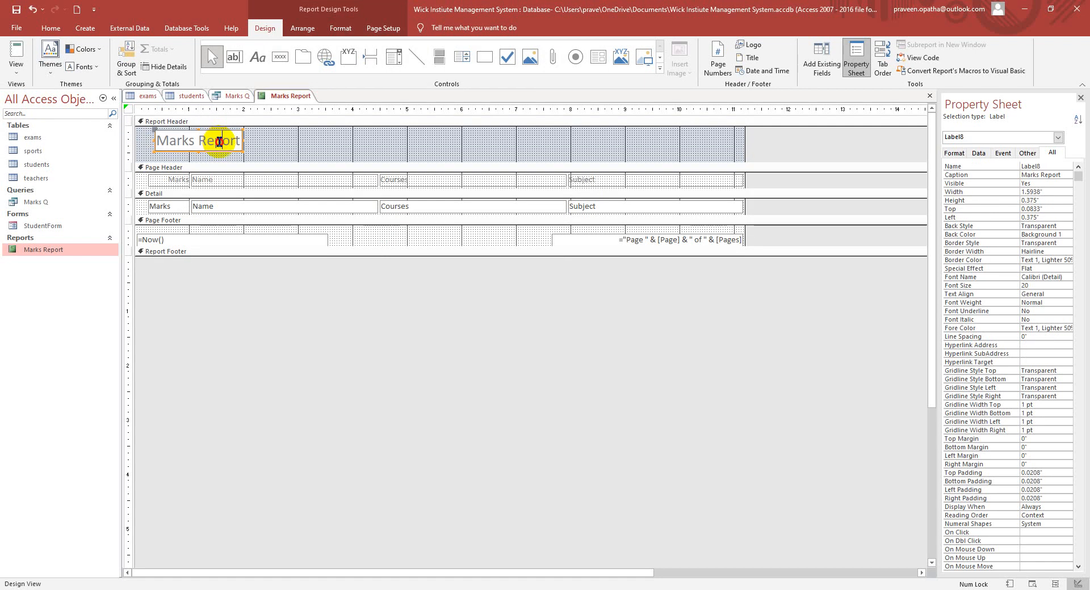
left_click(219, 142)
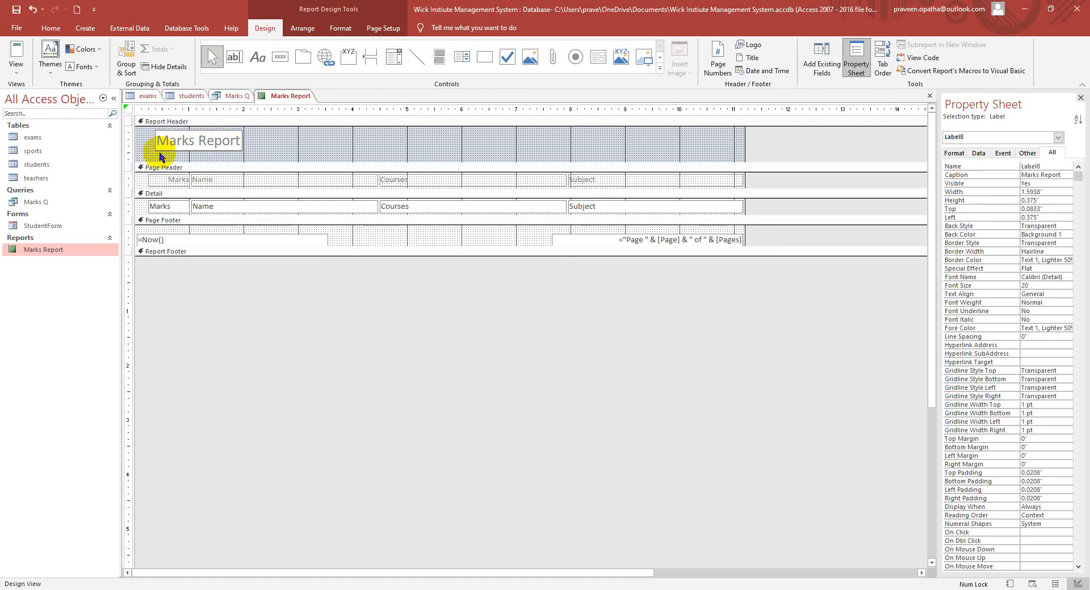
left_click(159, 152)
left_click(161, 142)
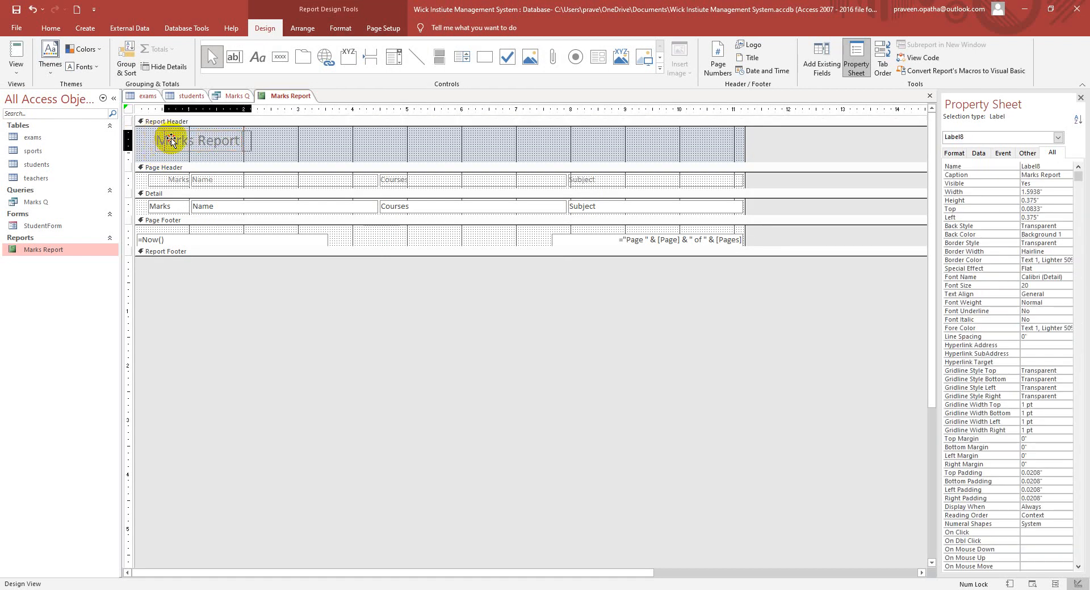
left_click_drag(171, 140, 159, 138)
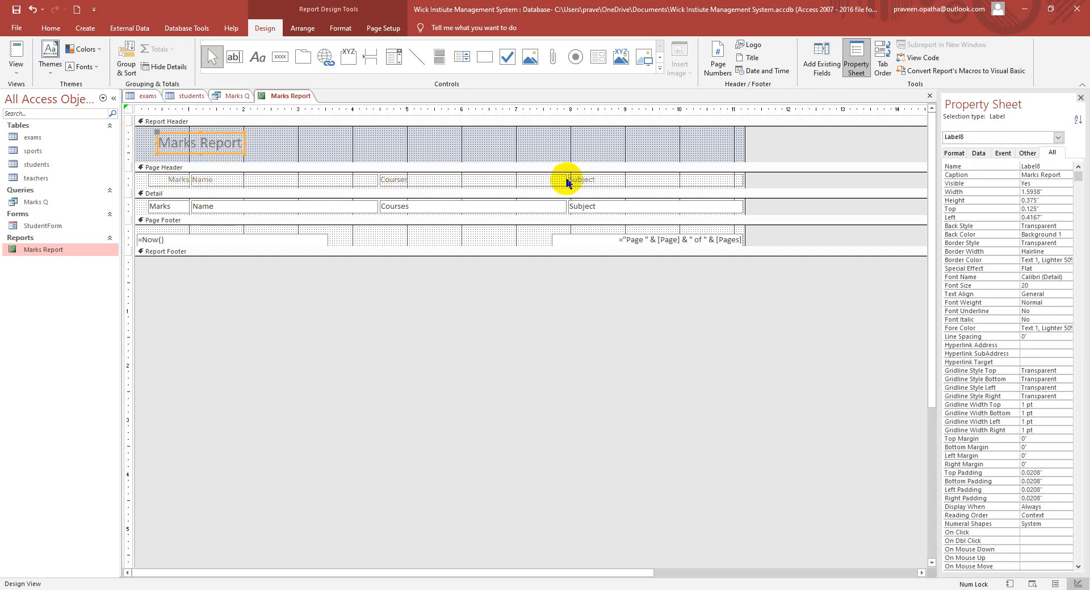
Try moving the Marks heading label in the Page Header over the Name heading, and undo the move.
left_click_drag(176, 180, 210, 187)
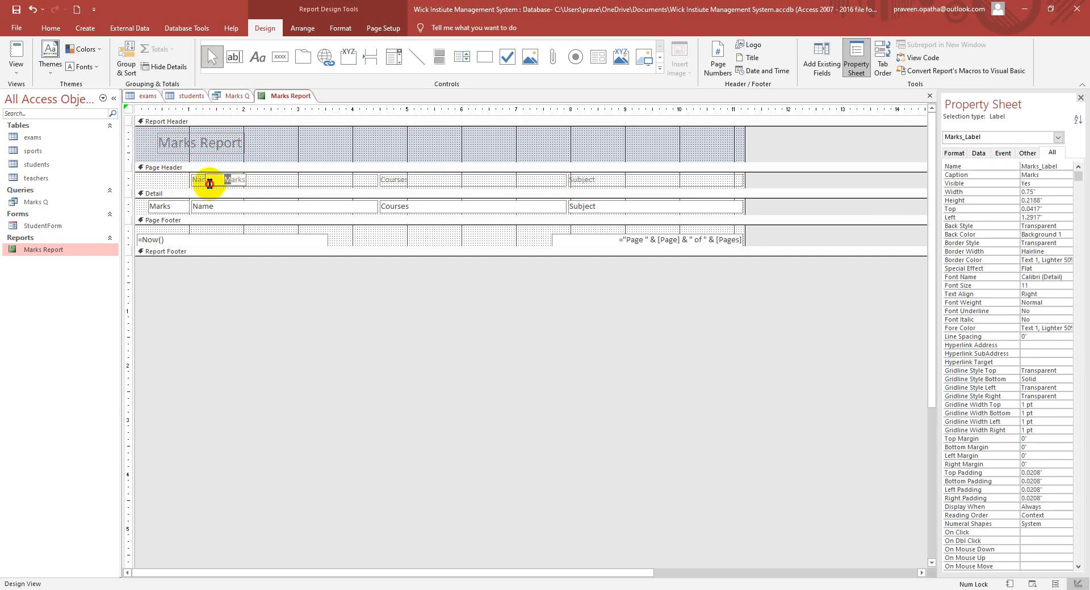
double_click(209, 184)
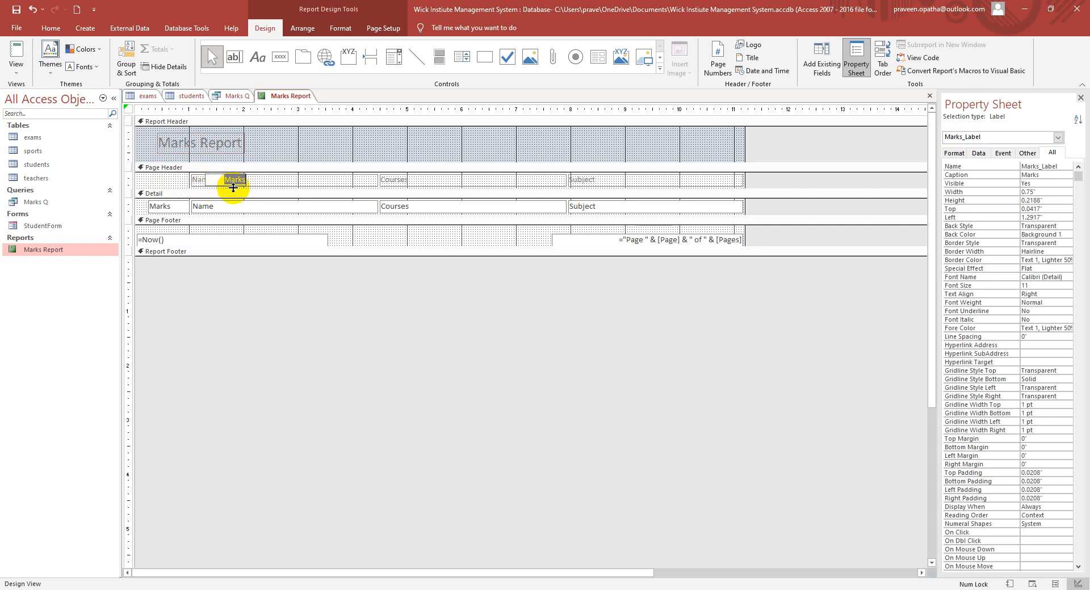
left_click(234, 188)
key("ctrl+z")
key("ctrl+z")
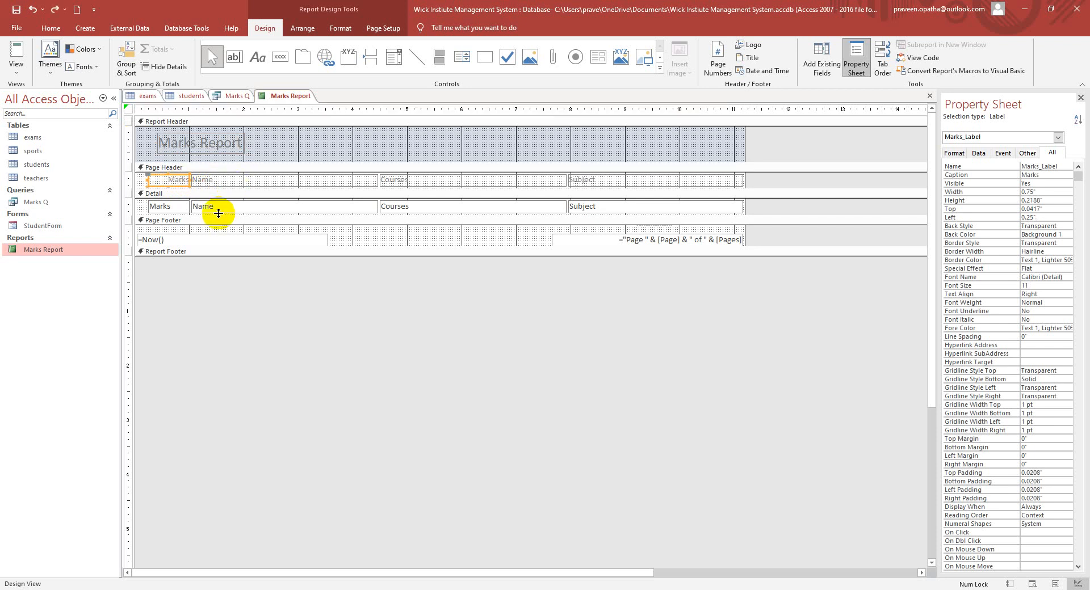
Add an unbound text box about 1.21 by 0.59 in to the Report Footer, about 3.04 in left and 0.25 in top.
left_click(169, 209)
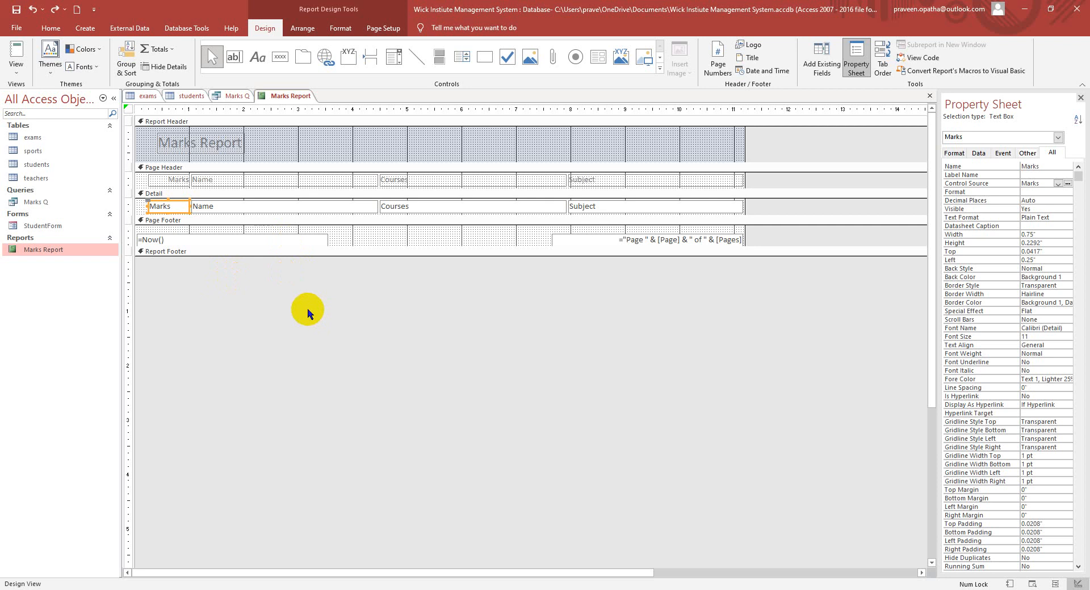
left_click(234, 58)
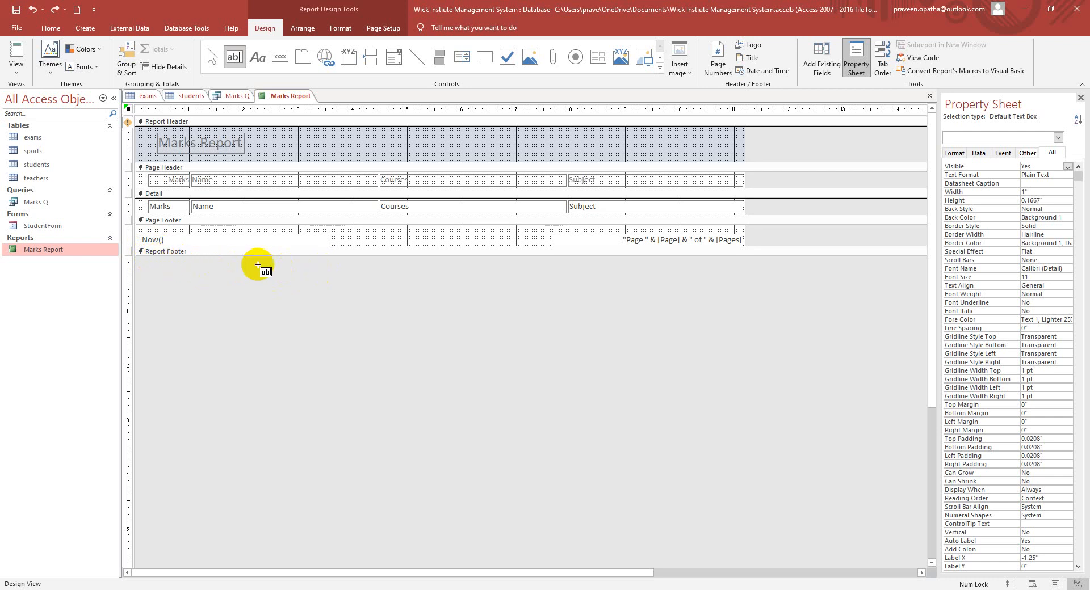
left_click_drag(305, 279, 371, 309)
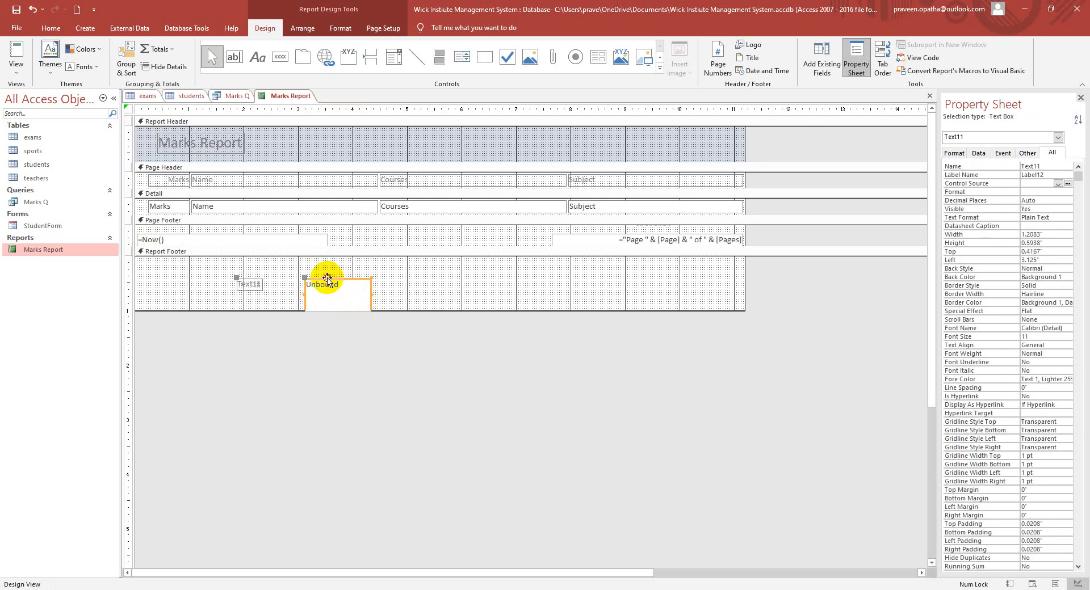
left_click_drag(324, 277, 319, 269)
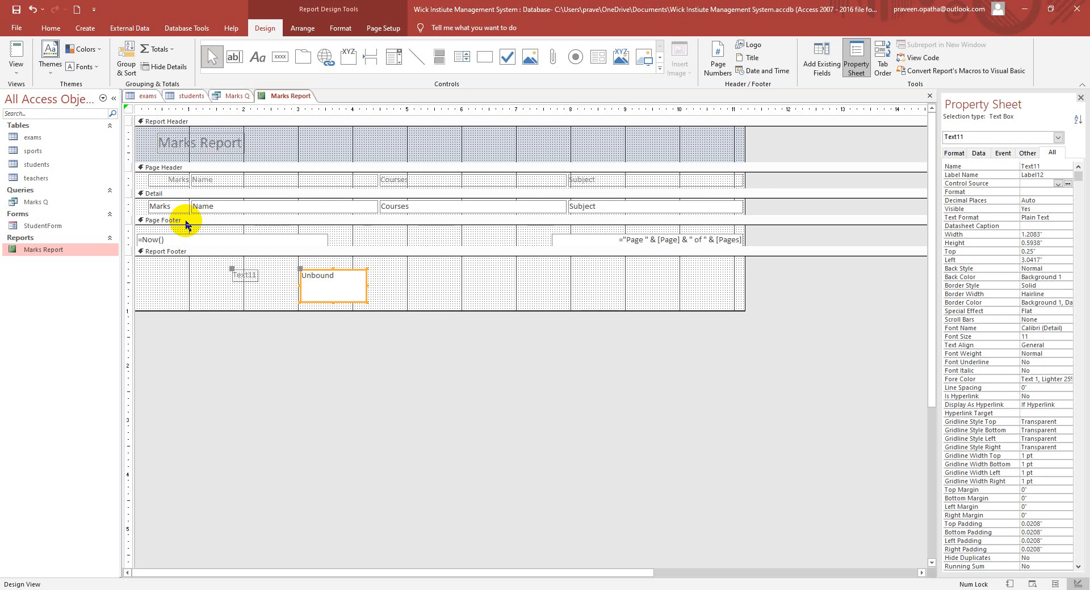
Reduce the height of the unbound text box in the Report Footer.
left_click(336, 283)
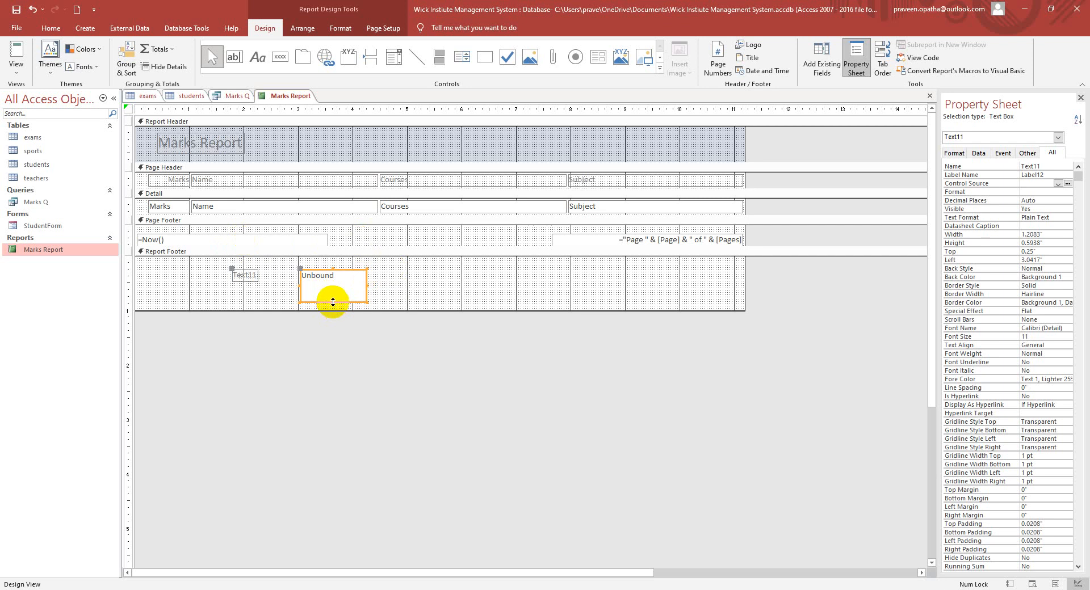
left_click_drag(332, 302, 328, 293)
left_click(337, 280)
left_click(277, 293)
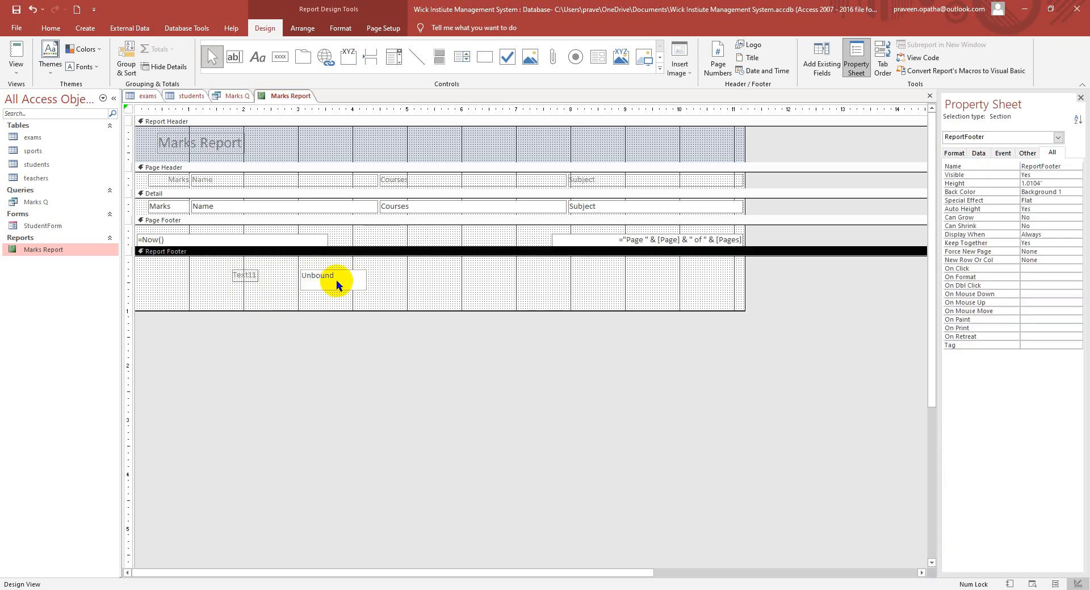
left_click(169, 207)
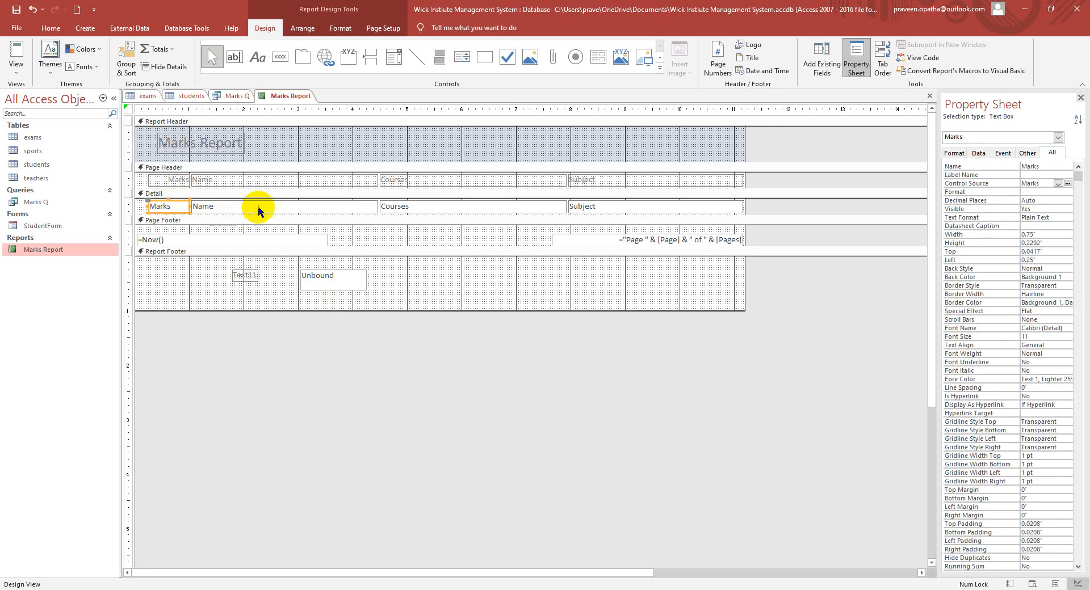
left_click(258, 206)
left_click(430, 208)
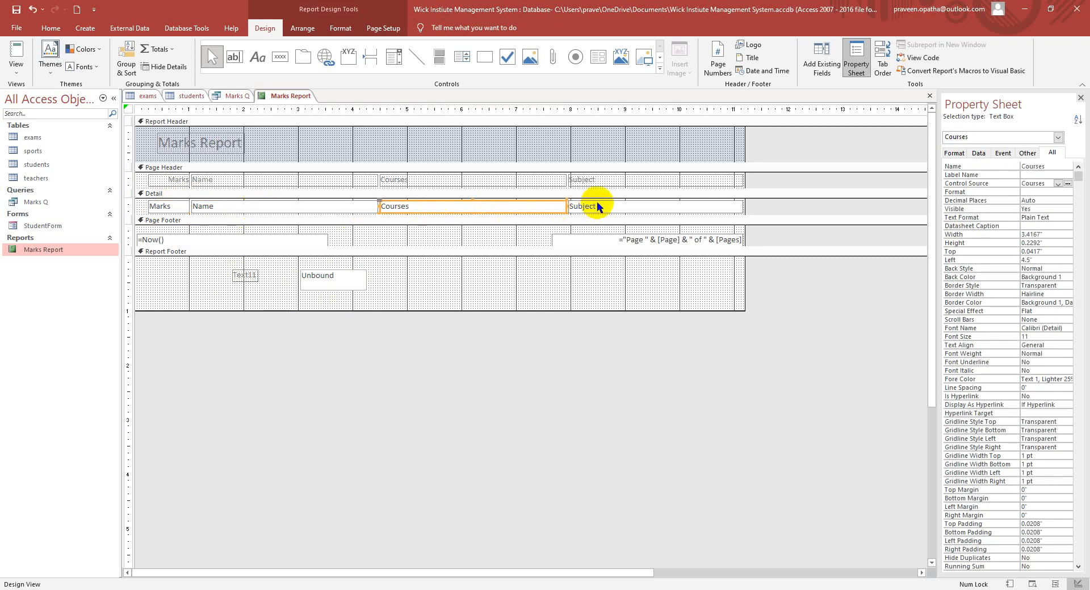
left_click(171, 205)
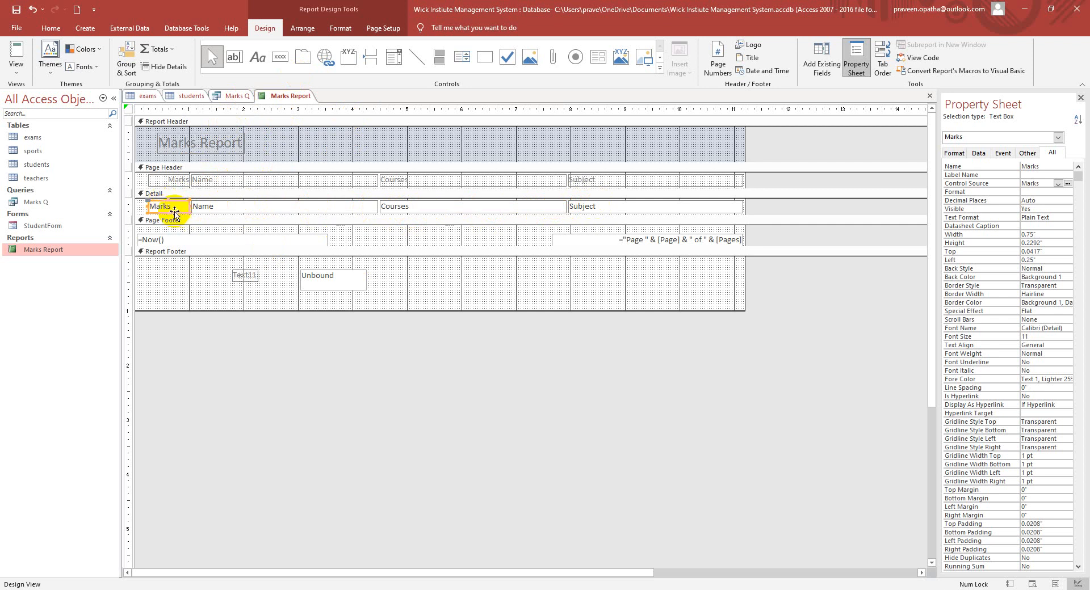
left_click(236, 205)
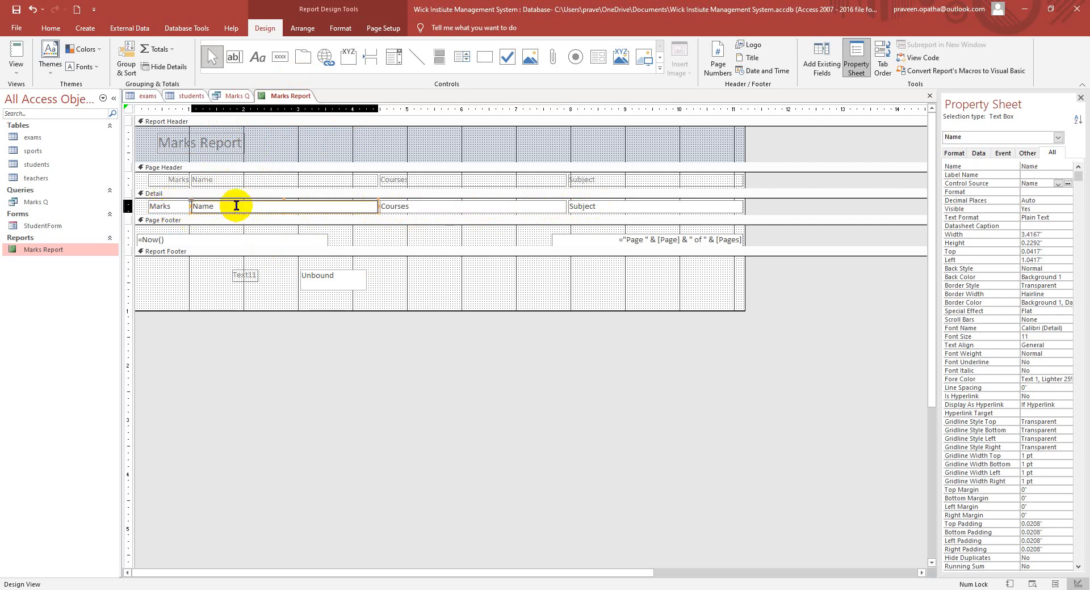
Reduce the unbound Report Footer text box's height to about 0.29 in and enlarge its attached label to about 1 by 0.33 in.
left_click(432, 209)
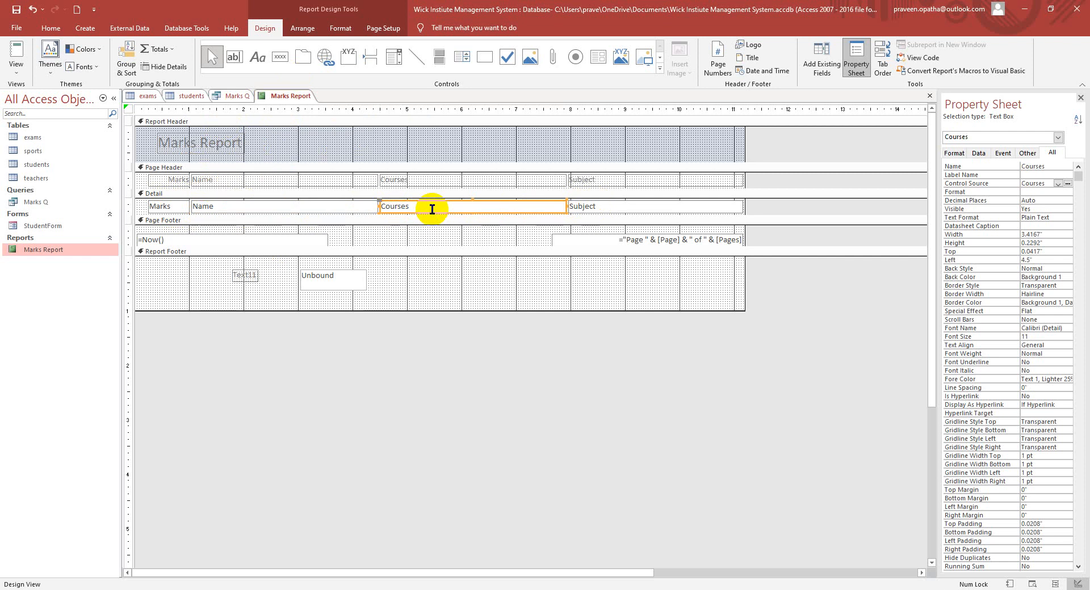
left_click(610, 207)
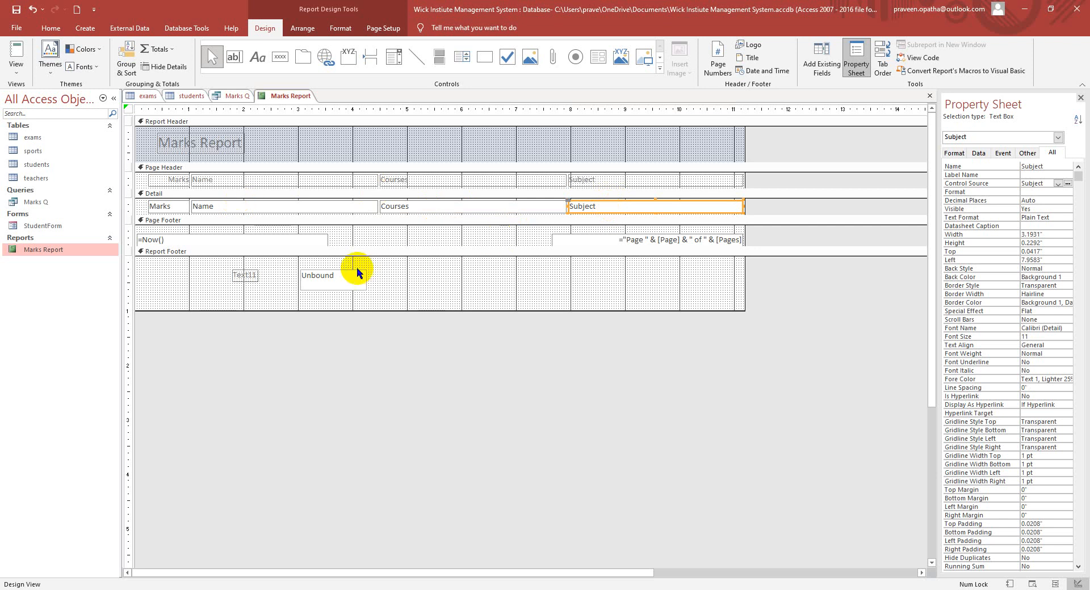
left_click(341, 279)
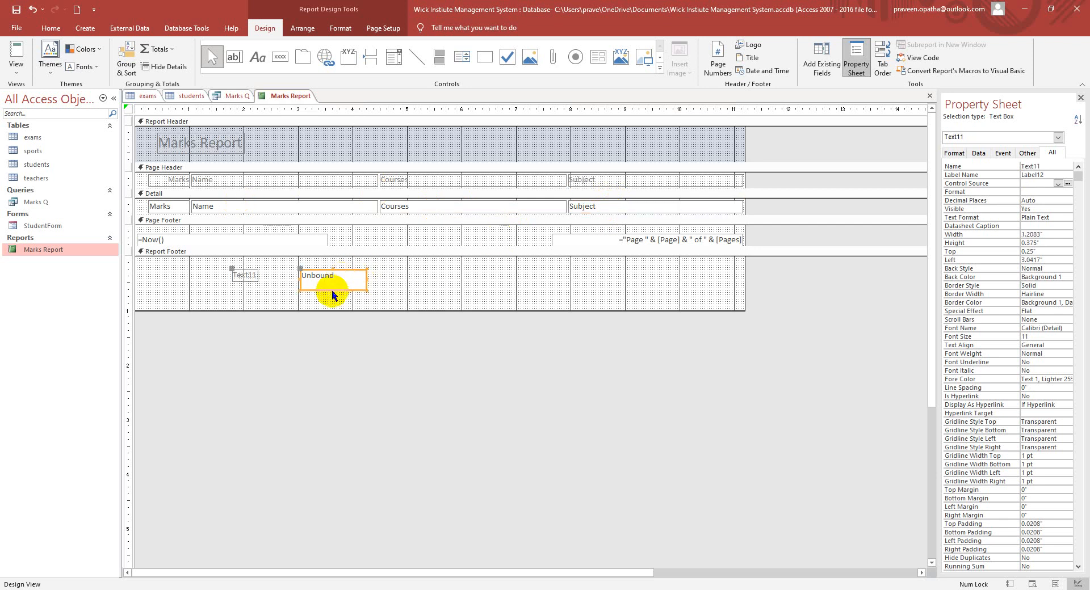
left_click_drag(334, 289, 329, 282)
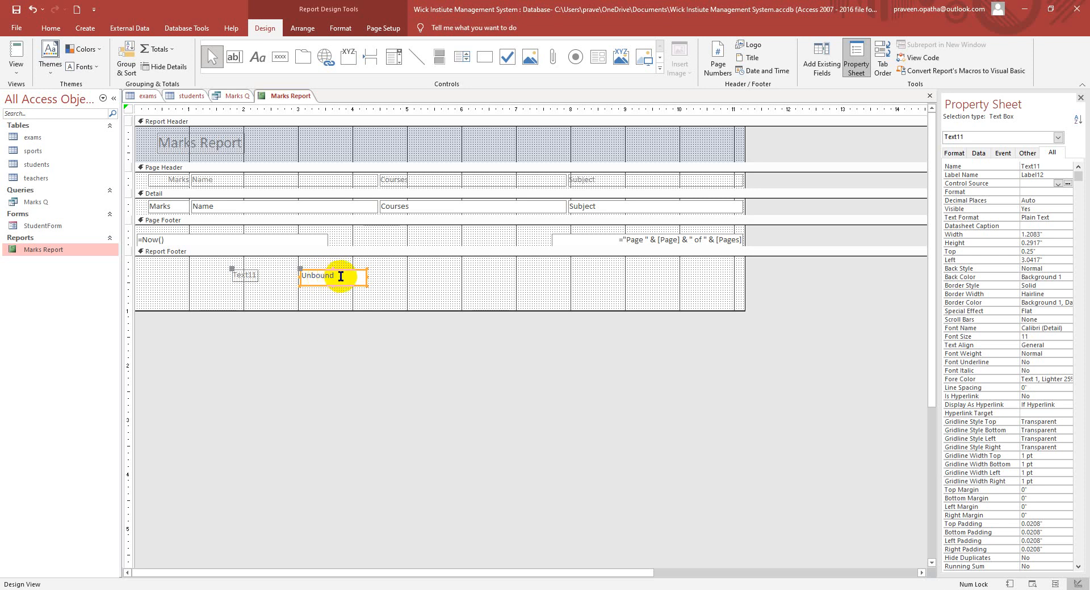
left_click(246, 276)
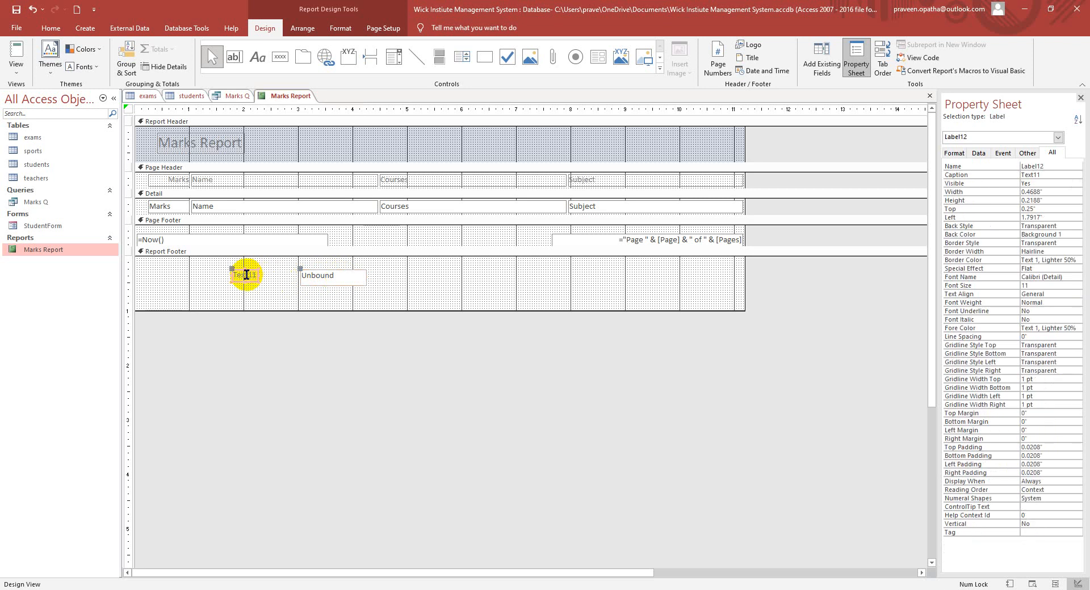
left_click_drag(258, 280, 286, 289)
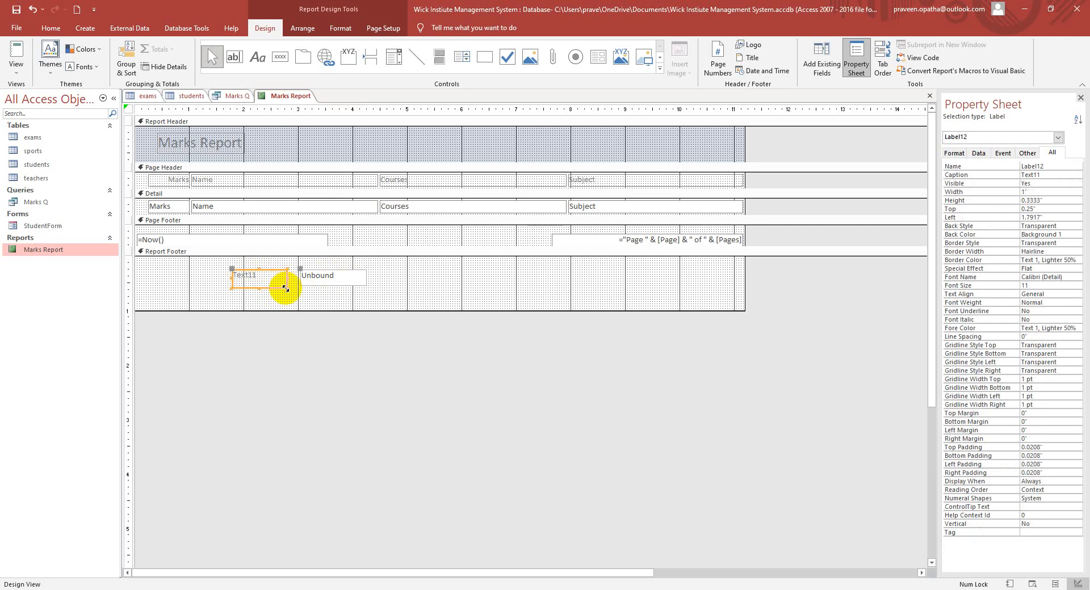
Set the Control Source of the unbound text box in the Report Footer to Name.
left_click(331, 281)
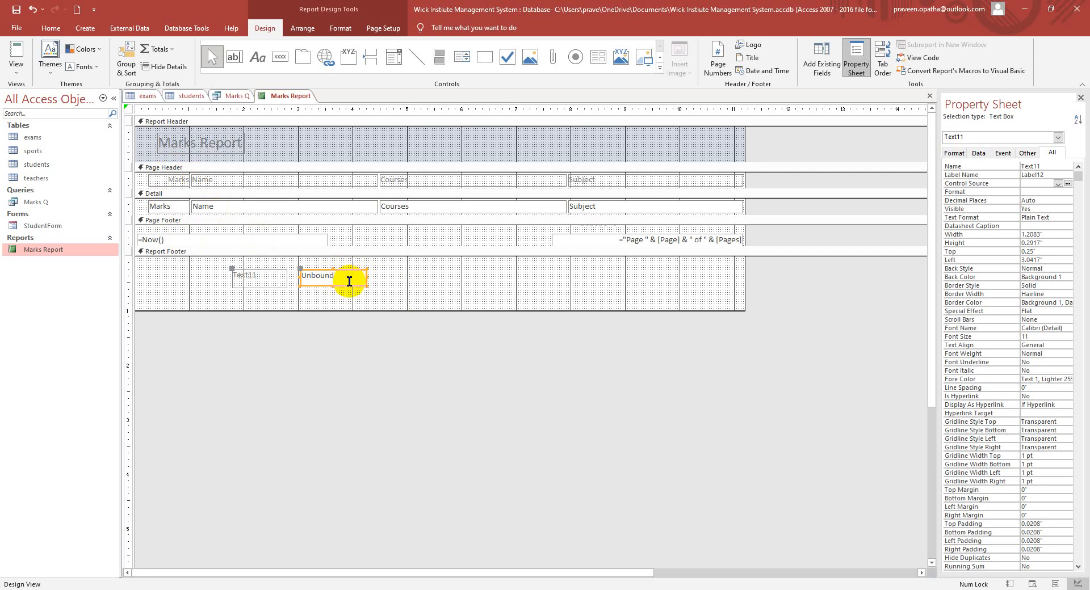
left_click(310, 274)
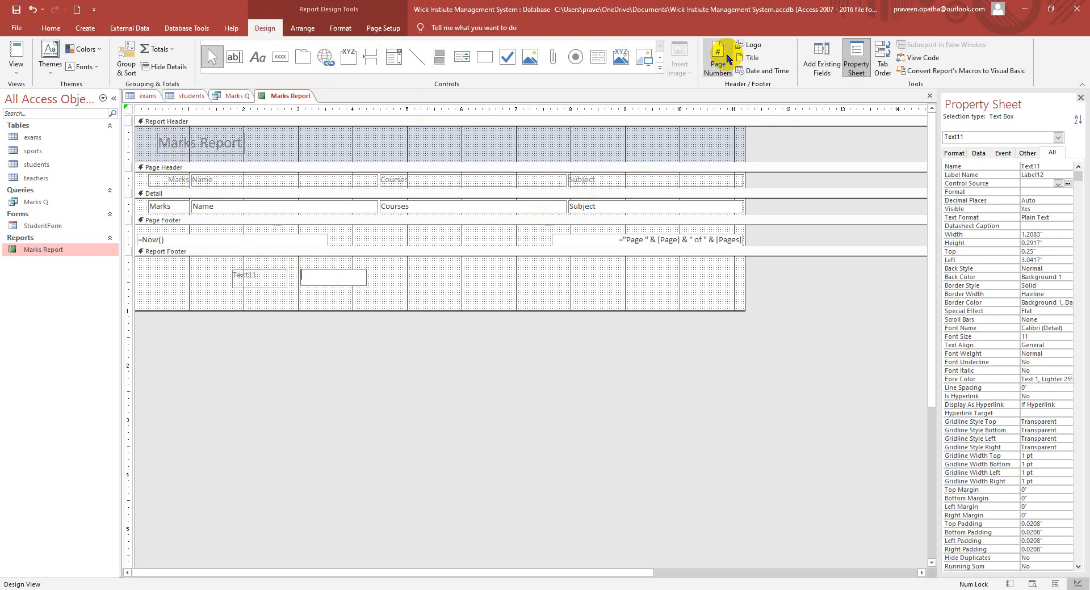
left_click(856, 63)
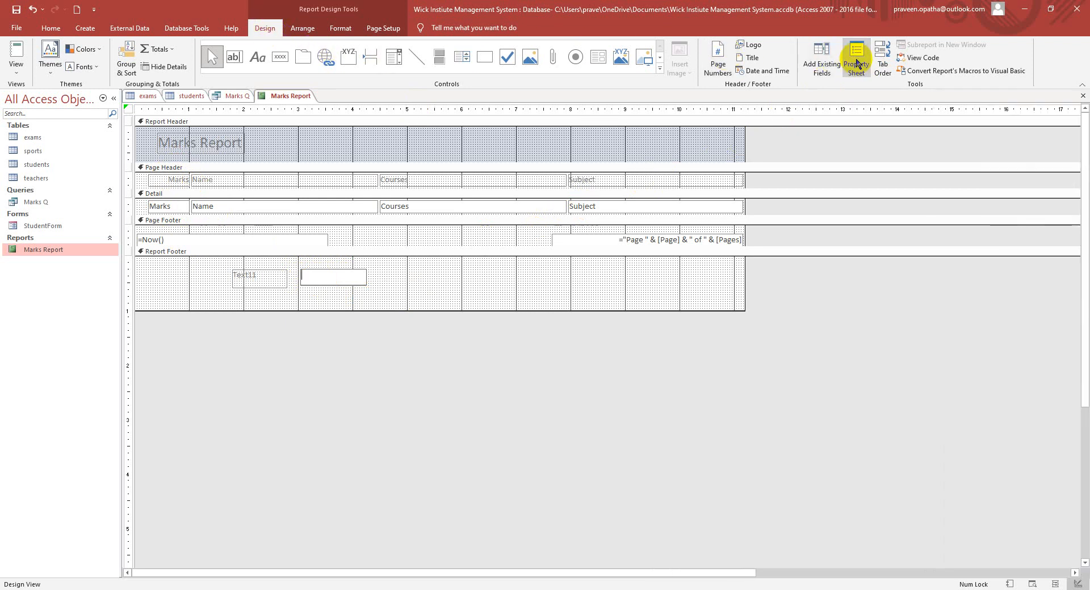
left_click(860, 65)
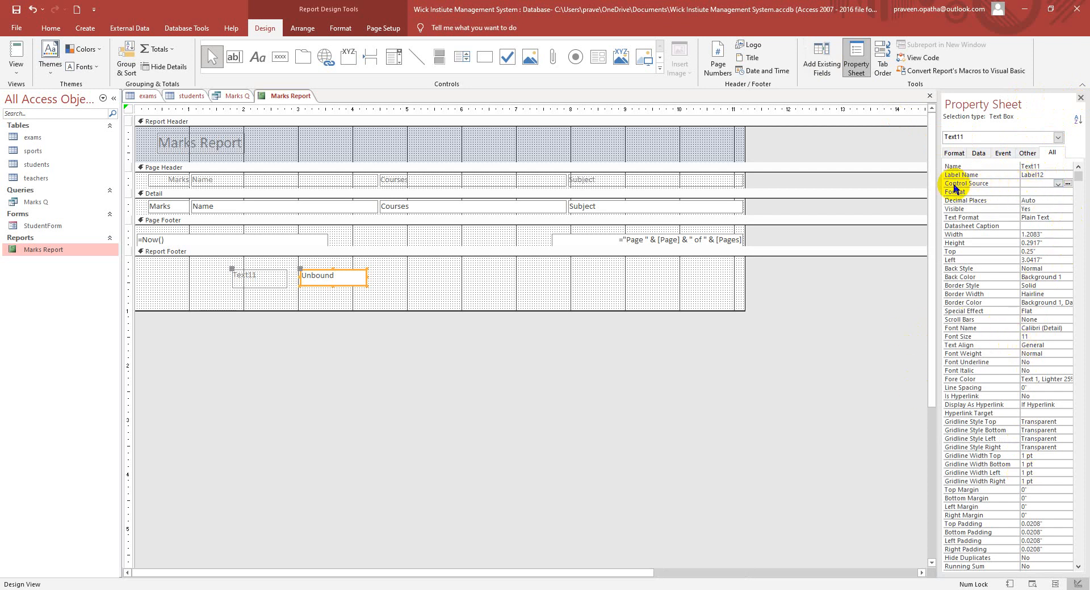
left_click(975, 184)
type("Name")
left_click(991, 184)
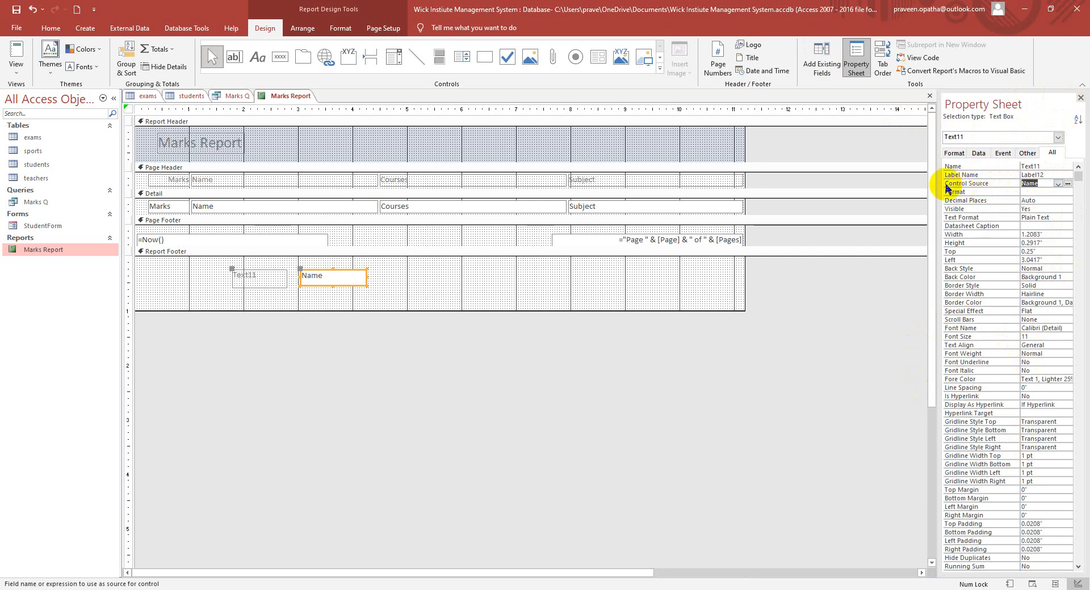
Open the Expression Builder for the Report Footer text box's Control Source and clear the existing expression.
left_click(343, 275)
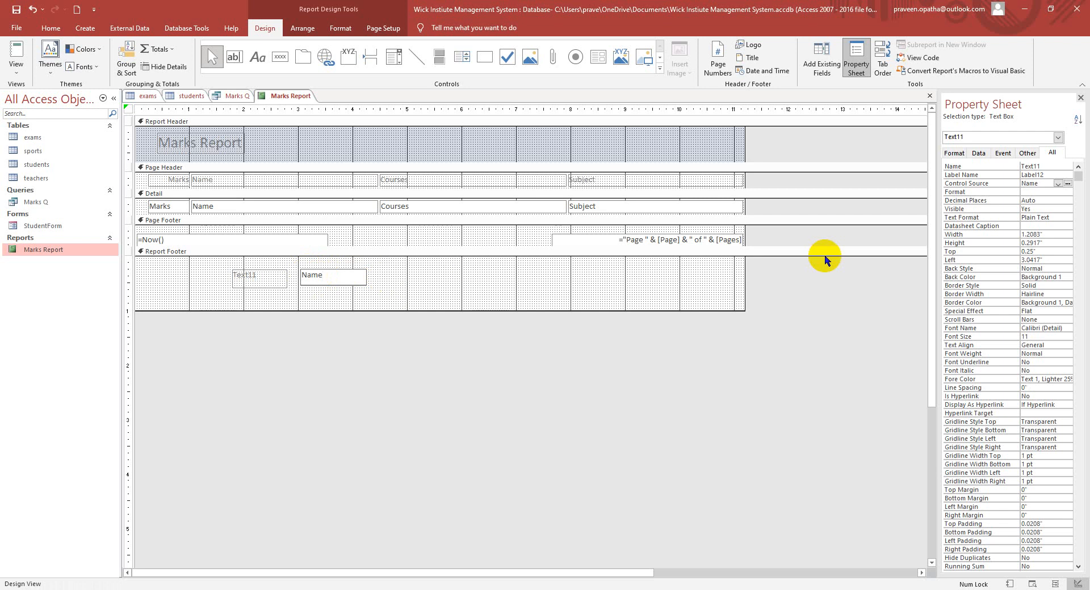
left_click(1068, 185)
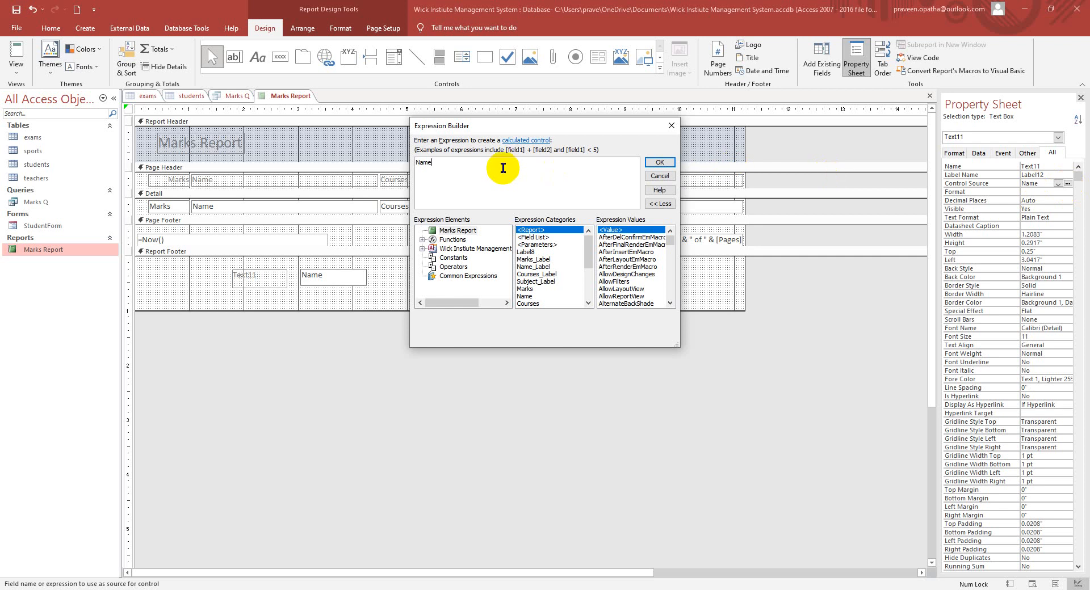
left_click_drag(503, 166, 401, 165)
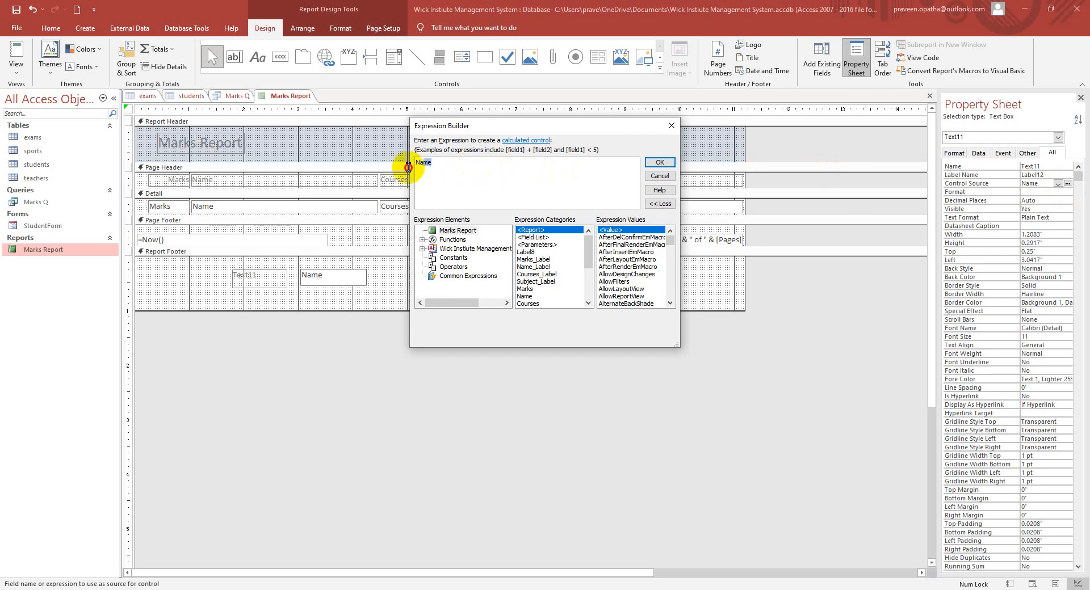
key("BackSpace")
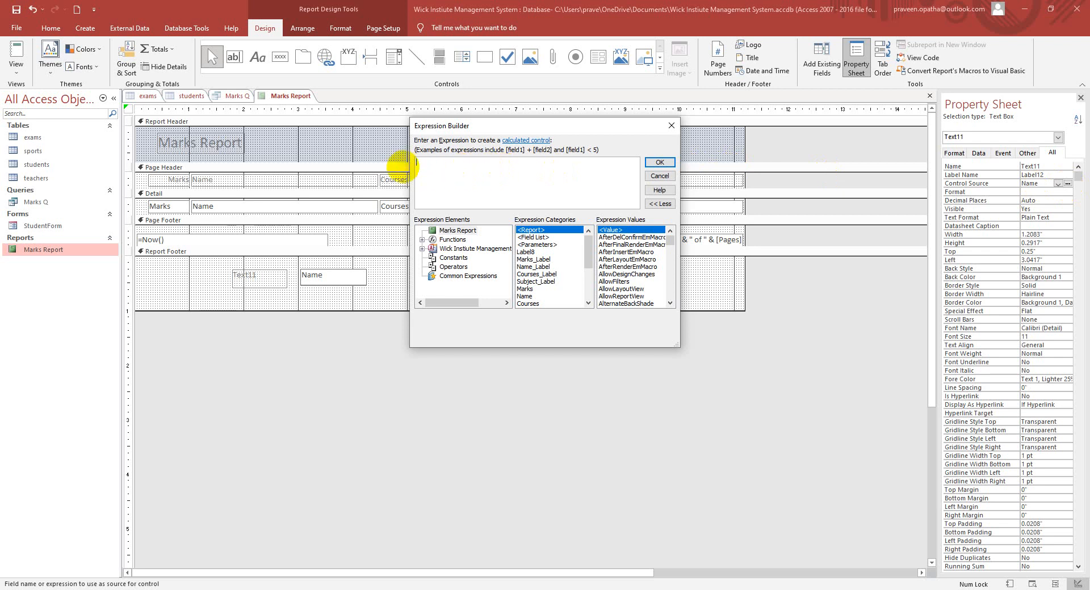
Insert the Sum function from the built-in functions into the empty expression.
double_click(452, 241)
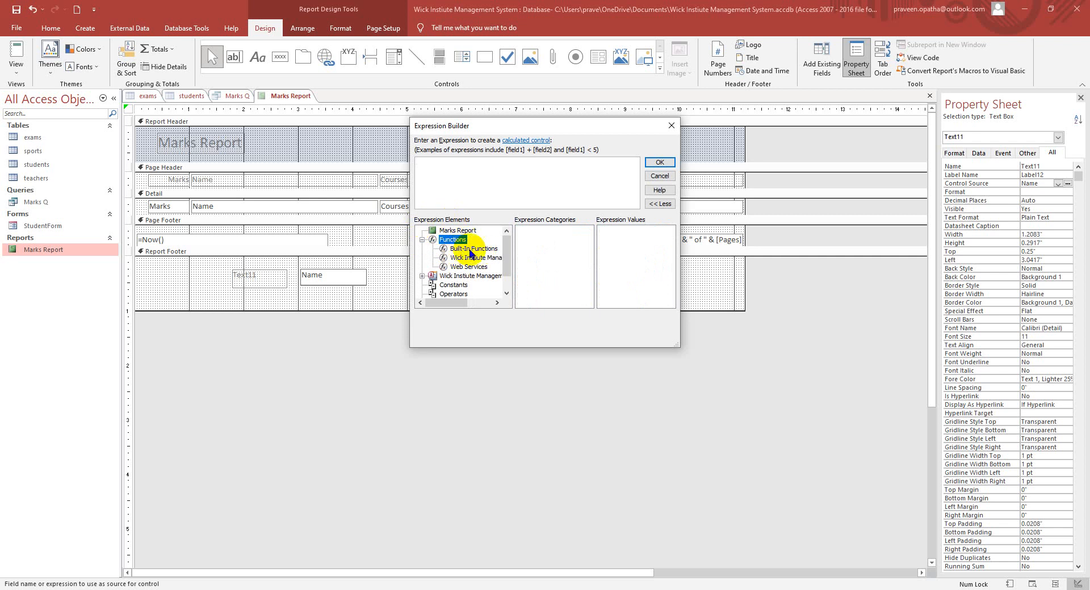
left_click(474, 249)
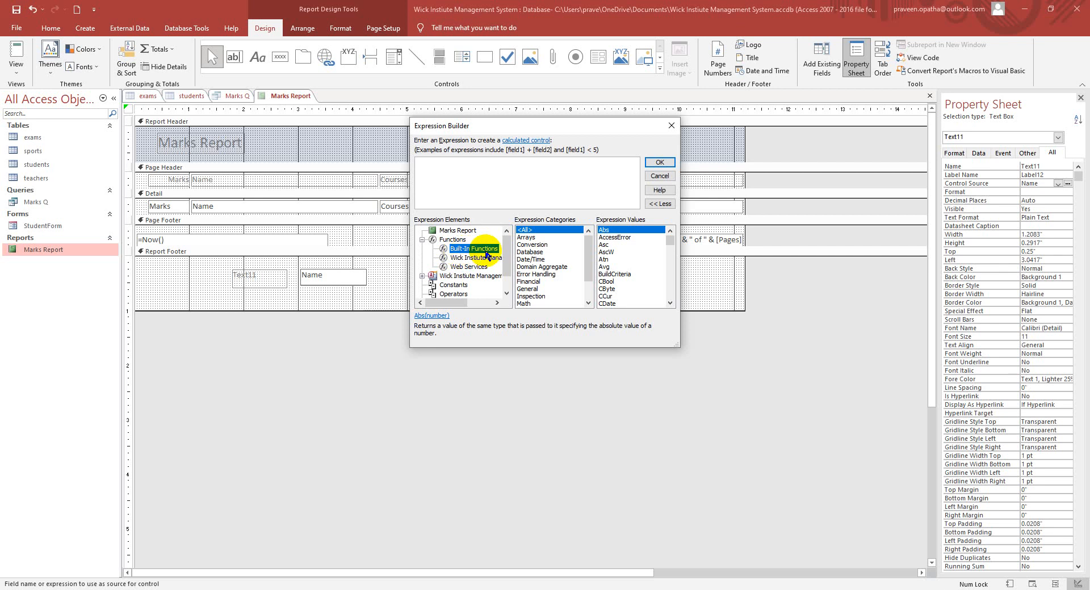
left_click(670, 303)
left_click(669, 303)
left_click(669, 303)
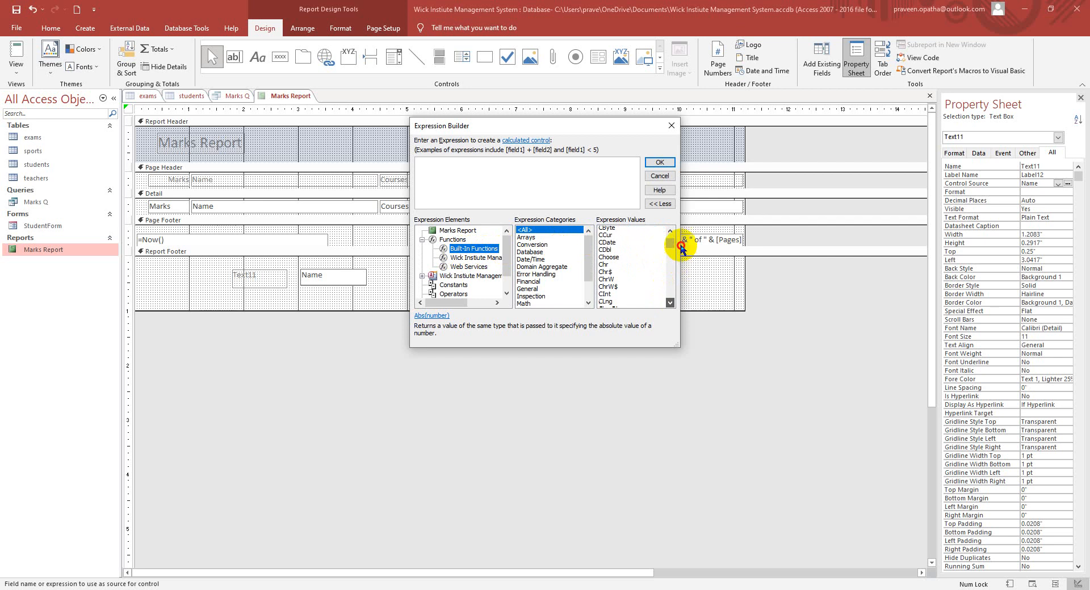
left_click_drag(669, 241, 669, 293)
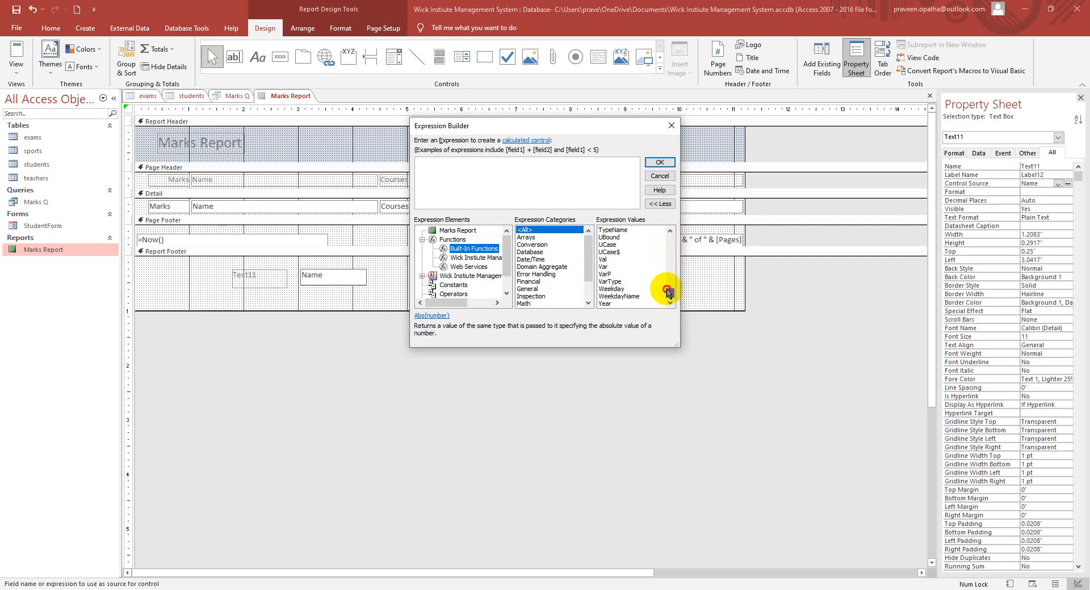
left_click(669, 230)
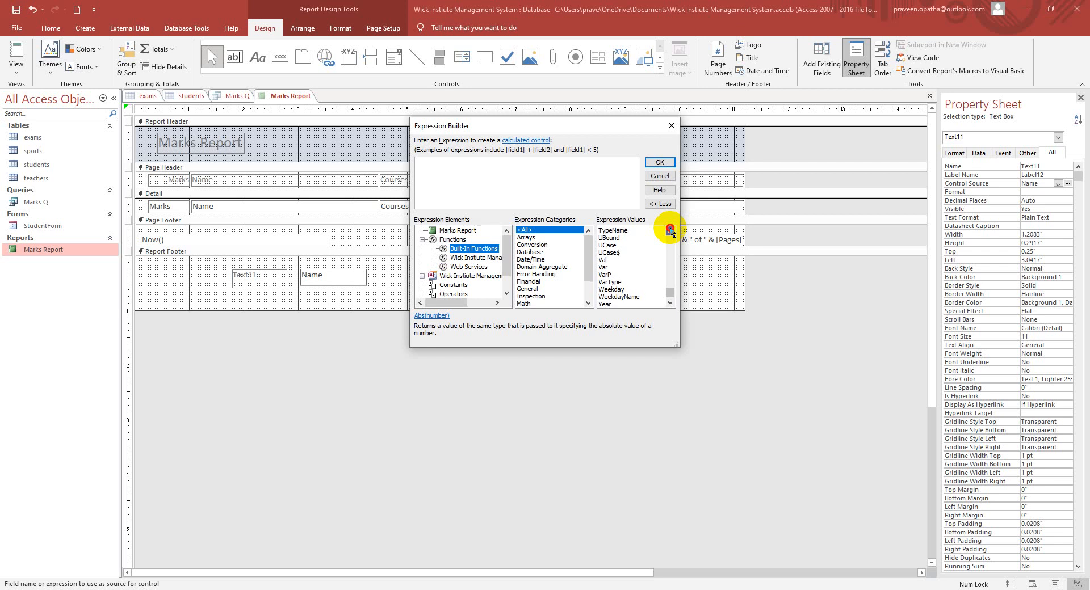
left_click(670, 231)
left_click(670, 230)
left_click(669, 230)
left_click(670, 231)
left_click(670, 230)
left_click(670, 230)
left_click(669, 231)
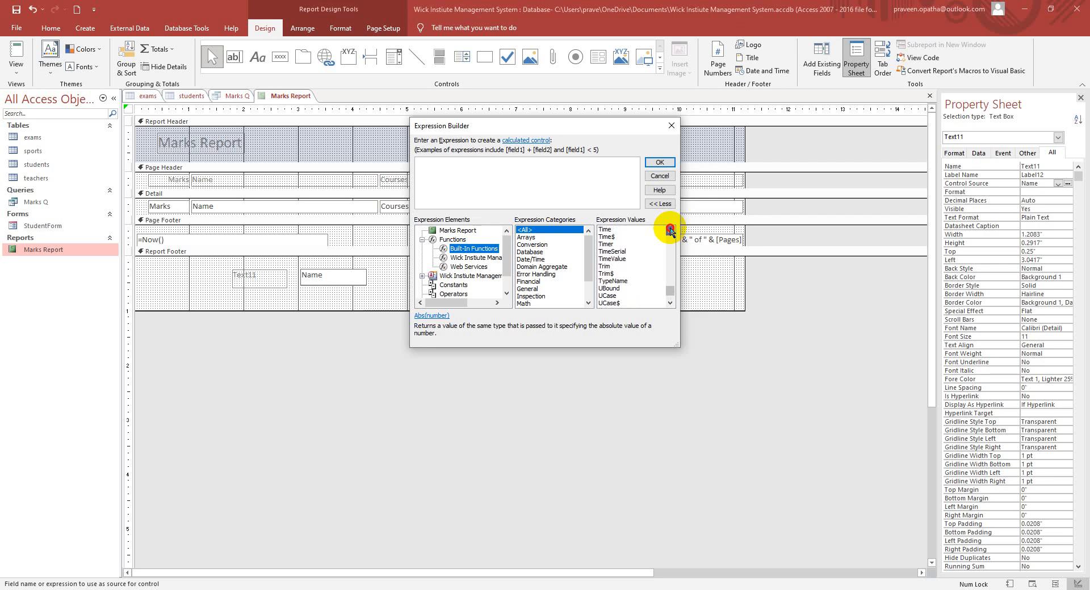
left_click(670, 230)
left_click(669, 231)
left_click(670, 231)
left_click(669, 230)
left_click(670, 230)
left_click(670, 231)
left_click(670, 231)
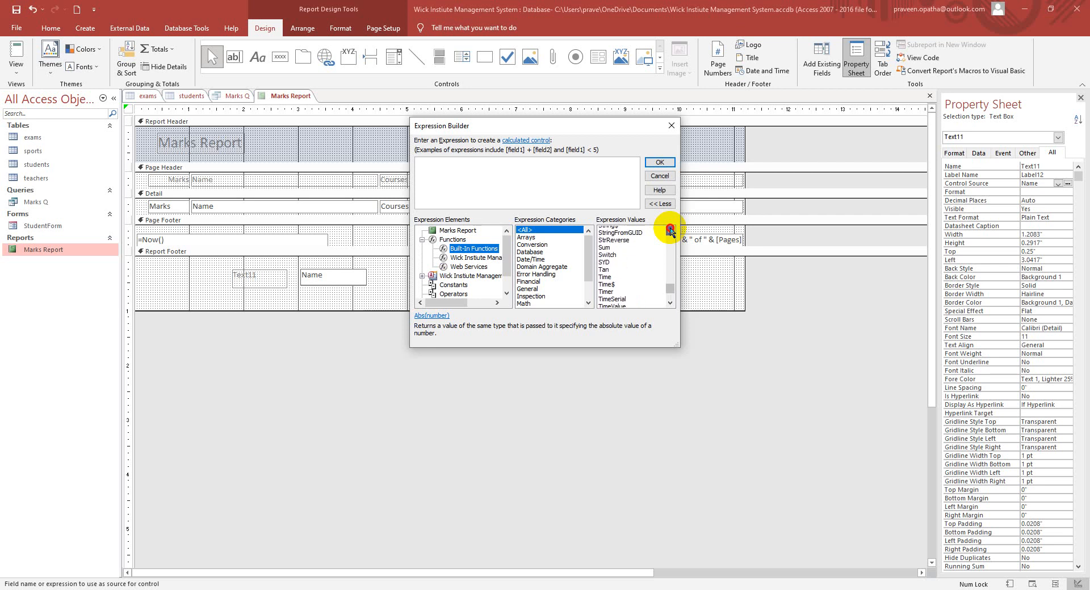
left_click(670, 231)
left_click(670, 231)
left_click(670, 230)
left_click(670, 230)
left_click(670, 231)
left_click(670, 230)
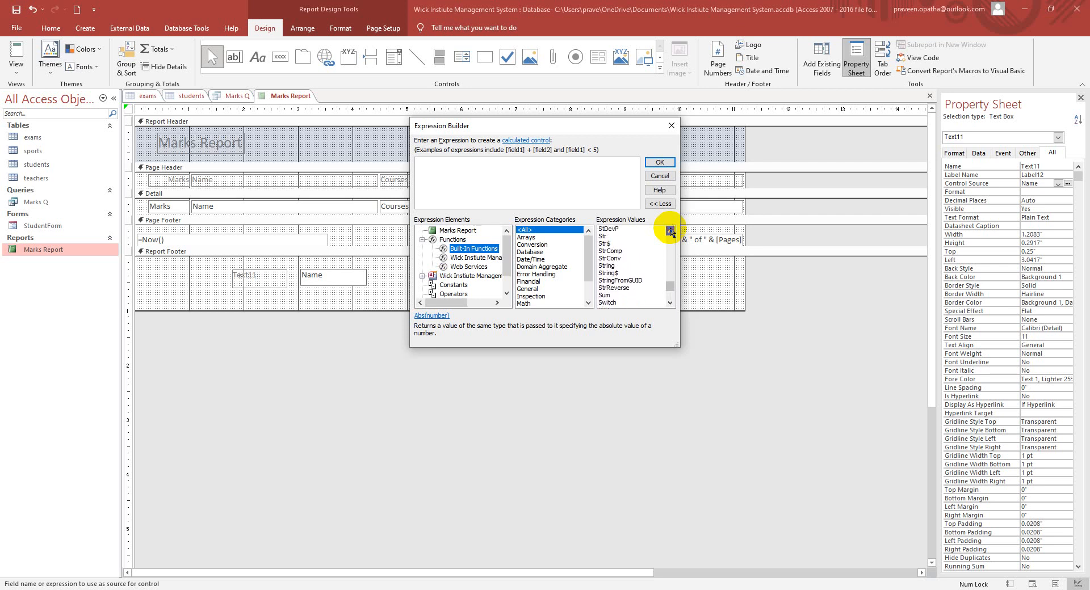
left_click(670, 231)
left_click(670, 230)
left_click(670, 230)
left_click(670, 231)
left_click(670, 230)
left_click(670, 230)
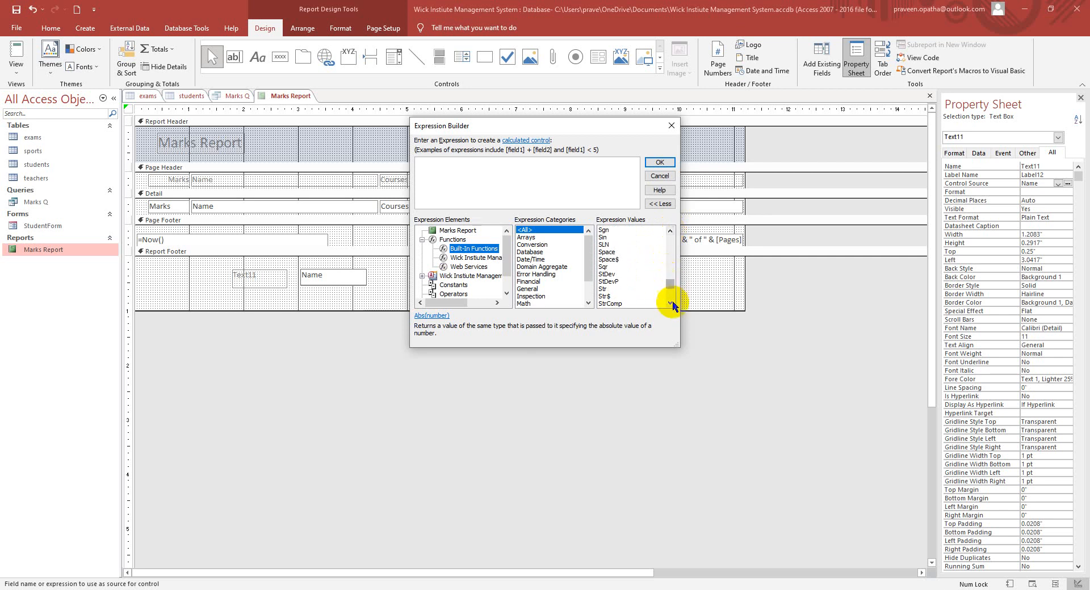
left_click(670, 302)
left_click(670, 302)
left_click(669, 303)
left_click(670, 302)
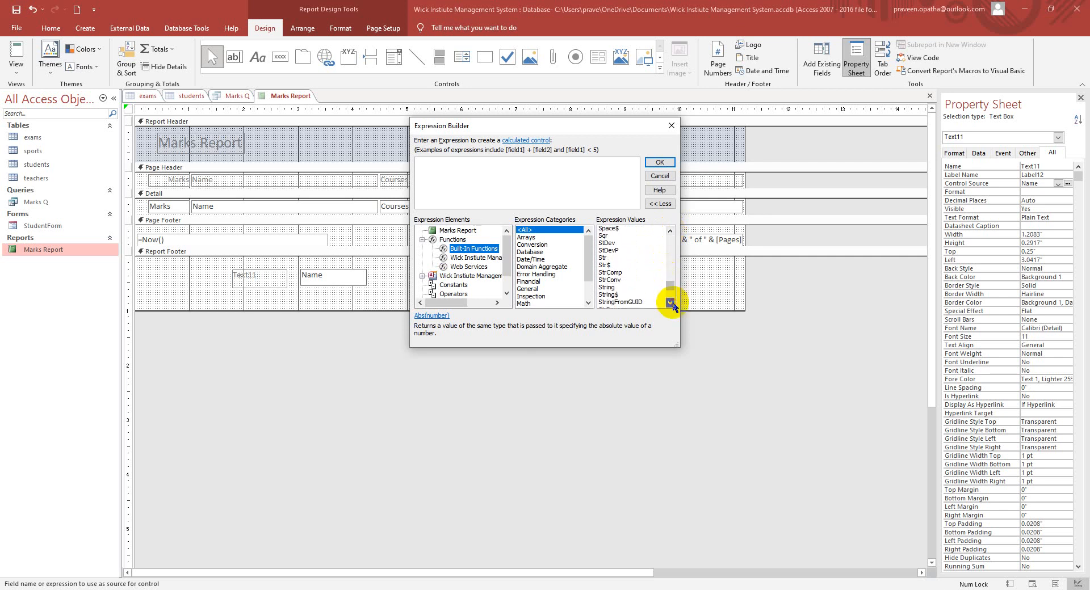
left_click(669, 302)
left_click(670, 303)
left_click(670, 302)
left_click(670, 303)
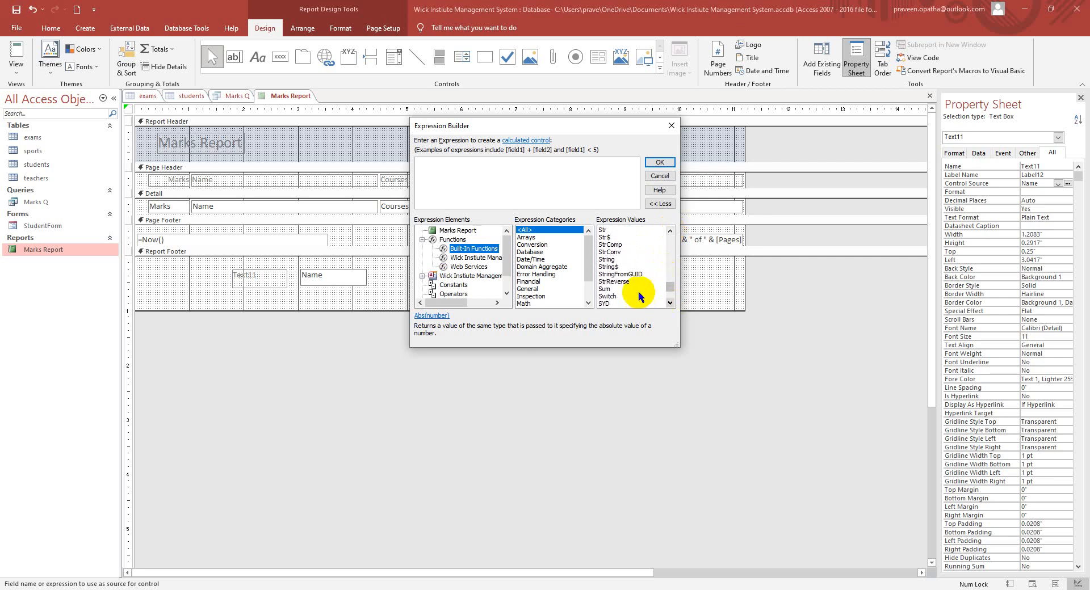
double_click(606, 290)
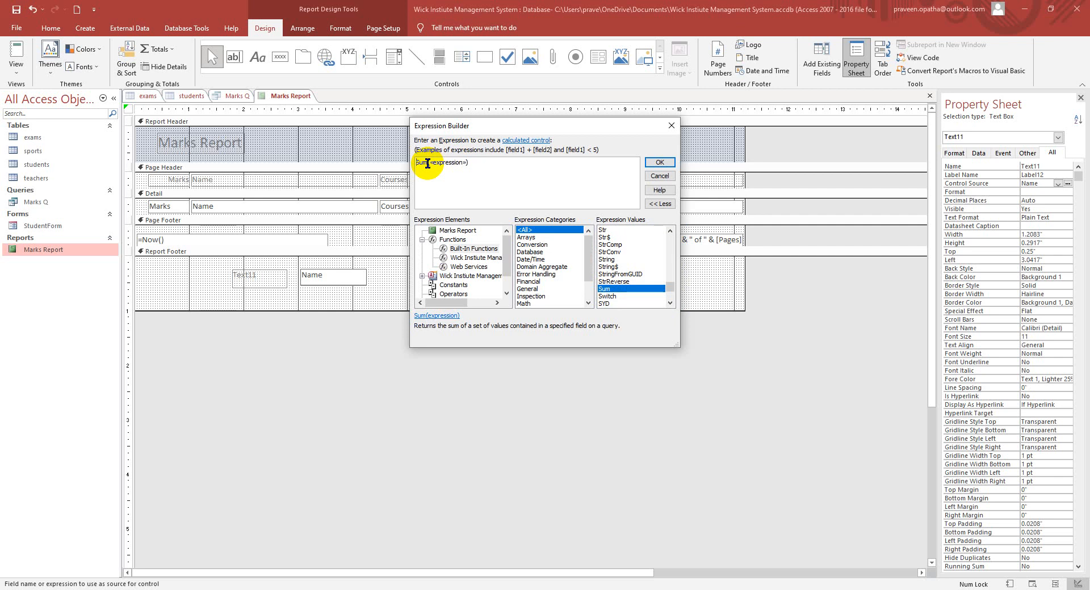
Put an equals sign in front of the Sum function and remove the expression placeholder between its parentheses.
key("Home")
type("=")
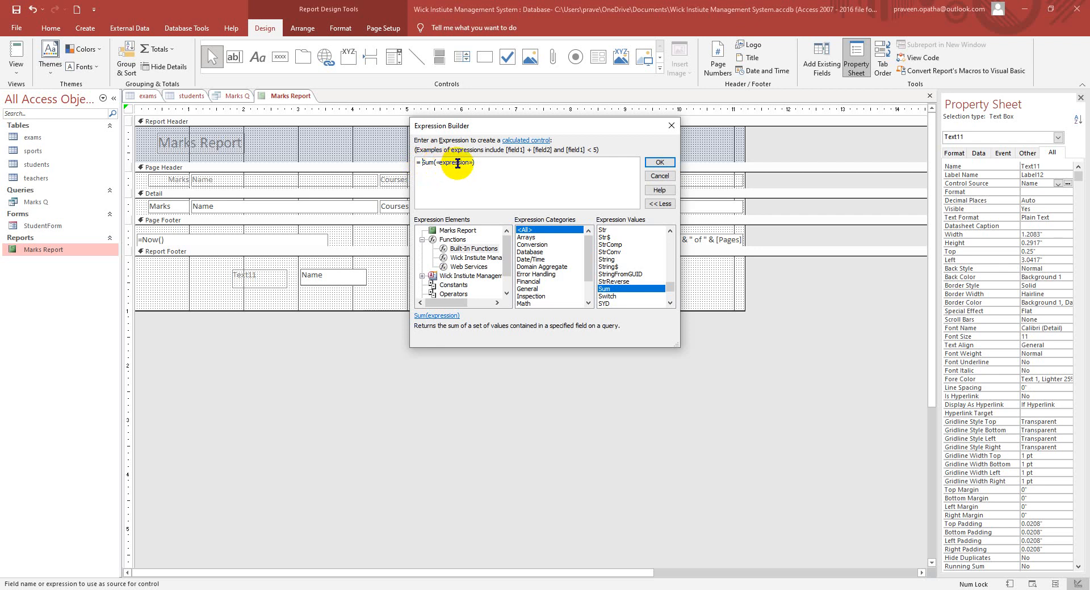
left_click(432, 193)
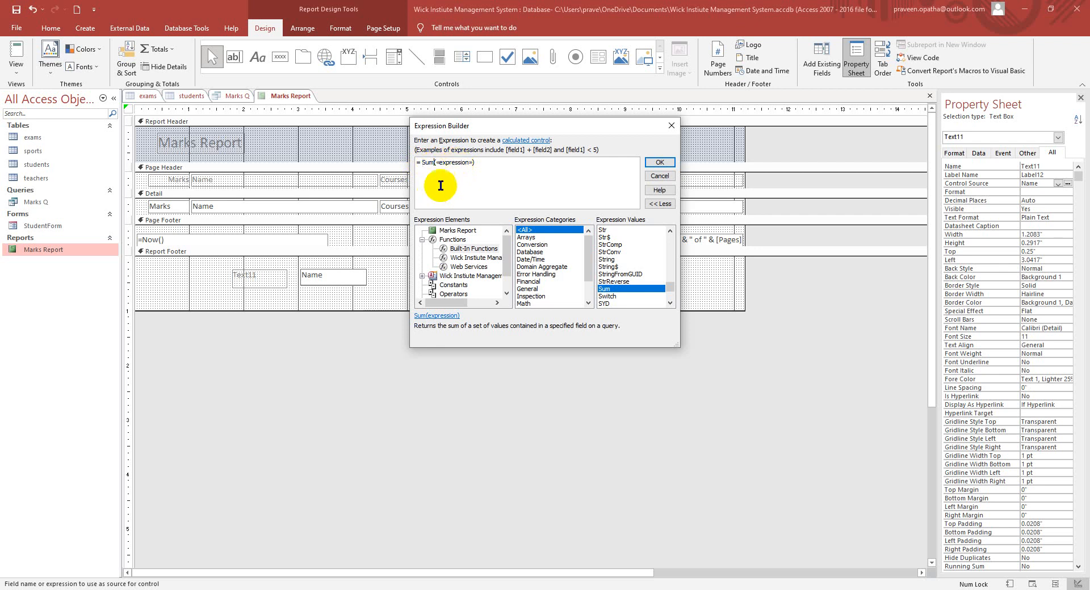
left_click(438, 163)
left_click_drag(437, 162, 473, 163)
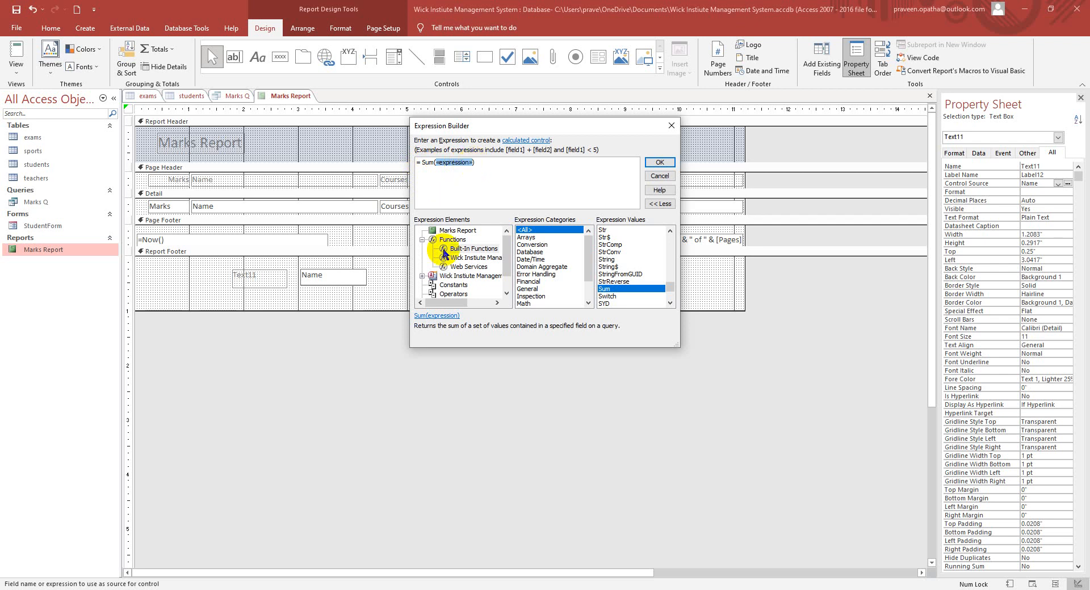
key("BackSpace")
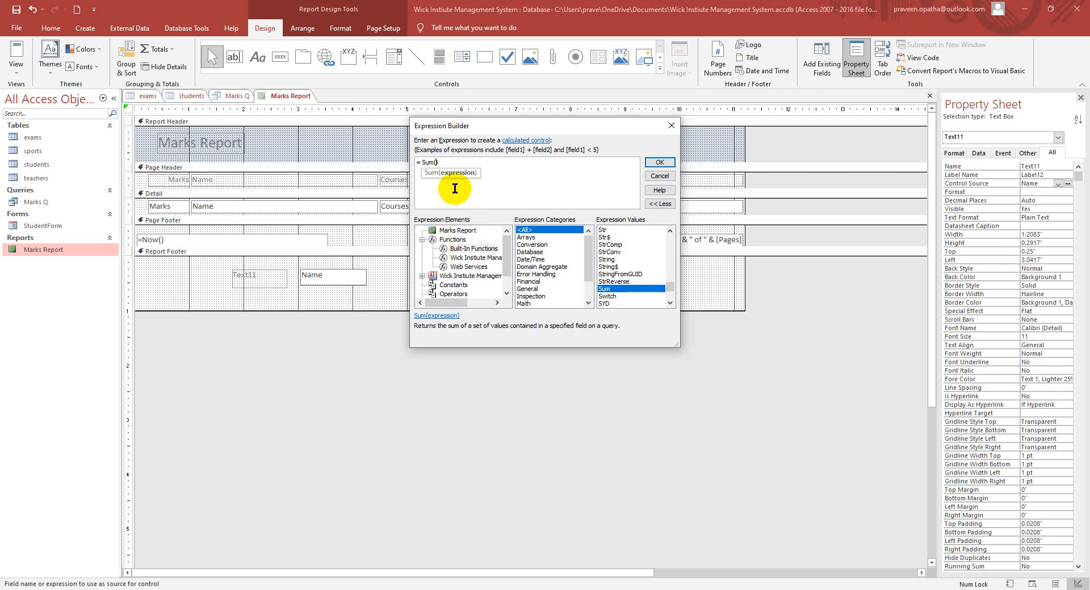
Complete the Report Footer text box expression as = Sum([exams]![Marks]) and apply it to the Control Source.
type("e")
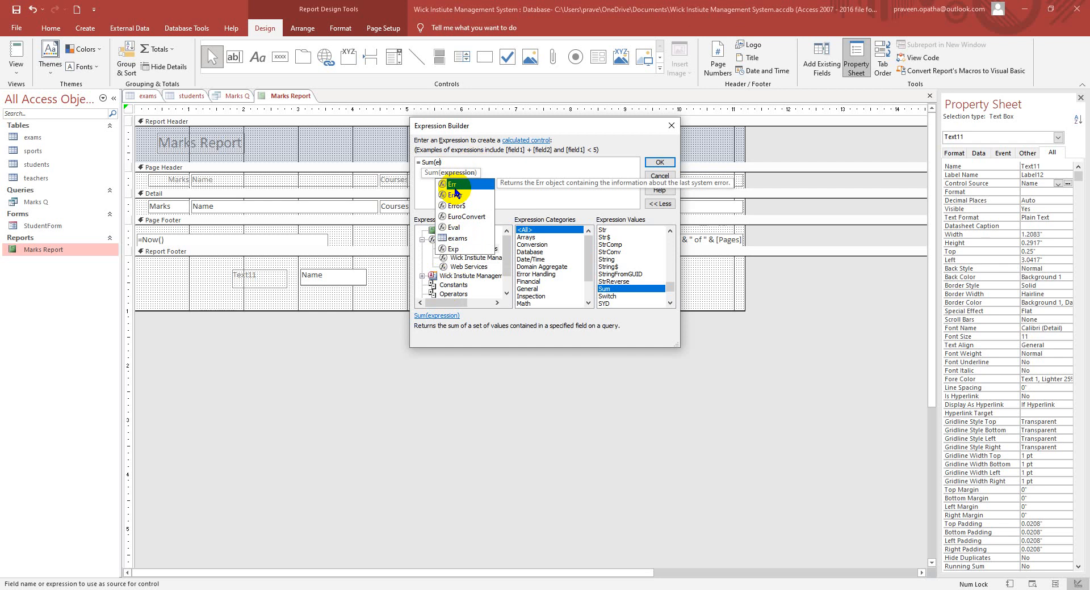
type("x")
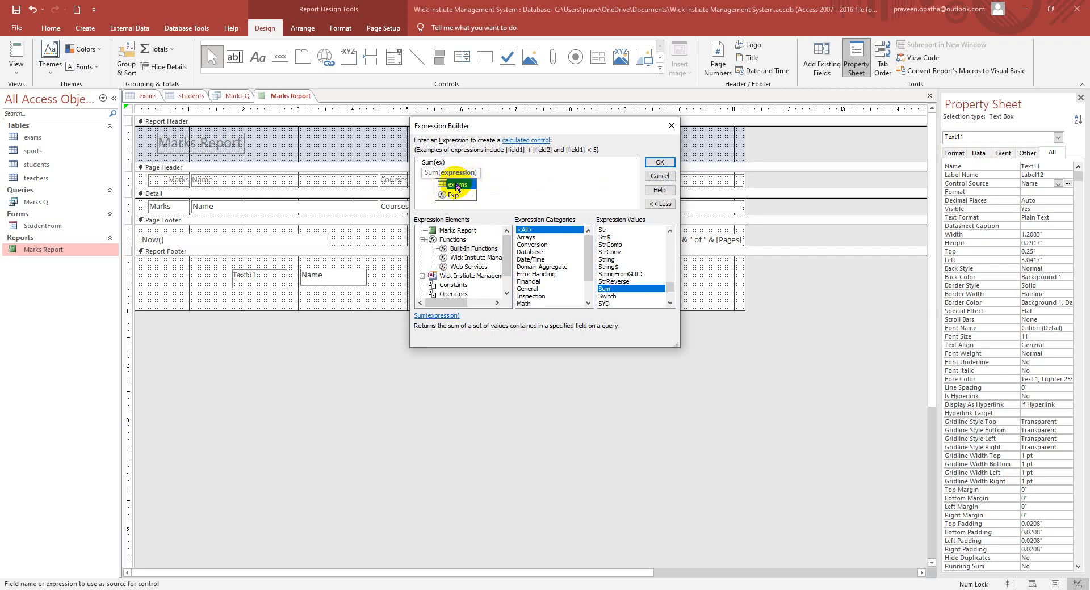
double_click(455, 184)
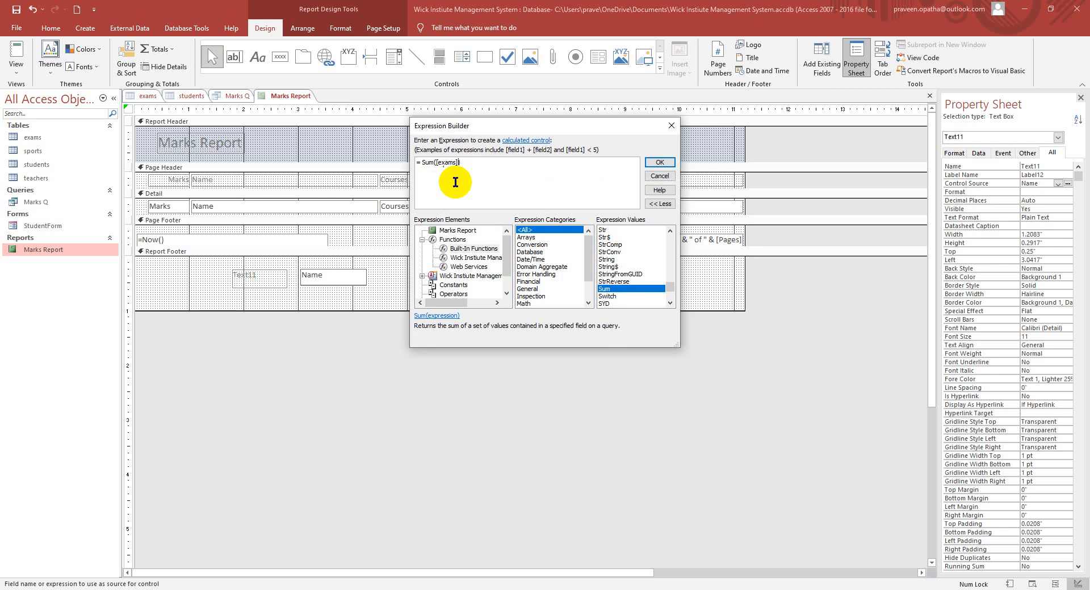
type("!")
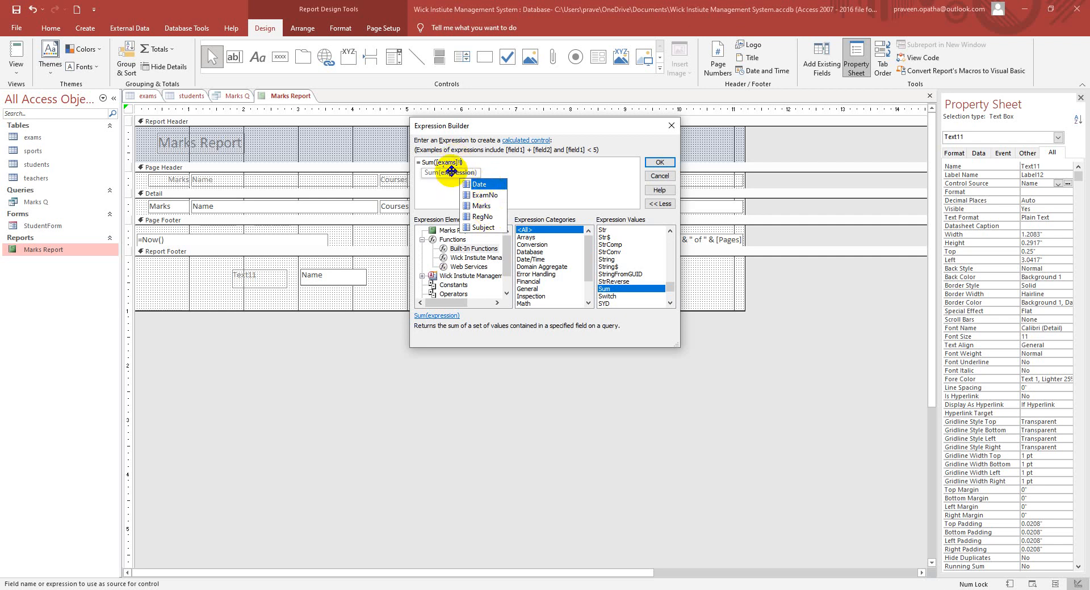
double_click(481, 206)
type(")")
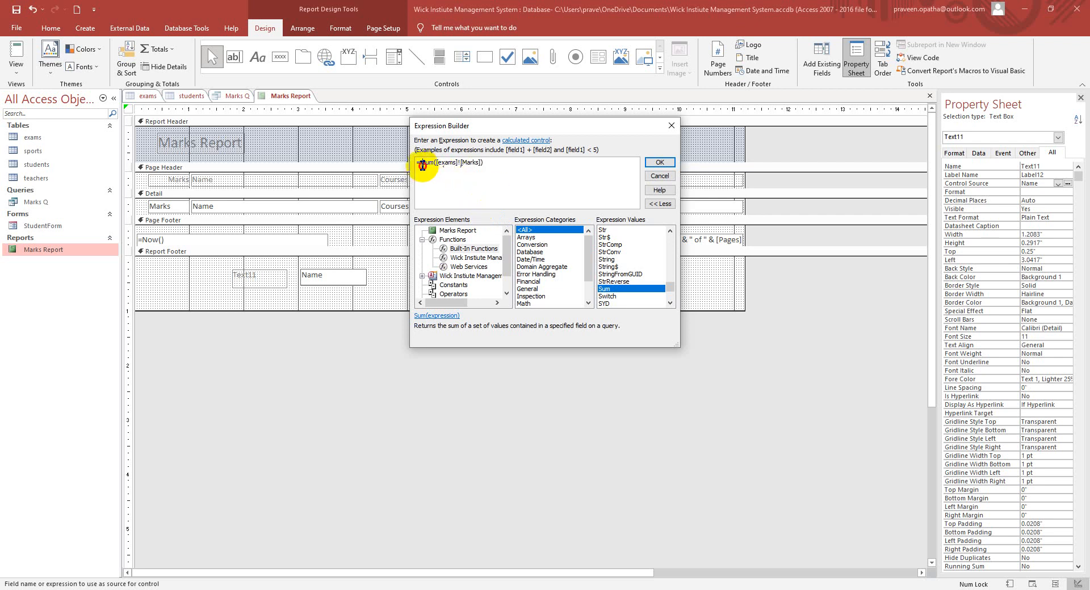
left_click(494, 164)
left_click_drag(421, 164, 480, 163)
left_click(435, 164)
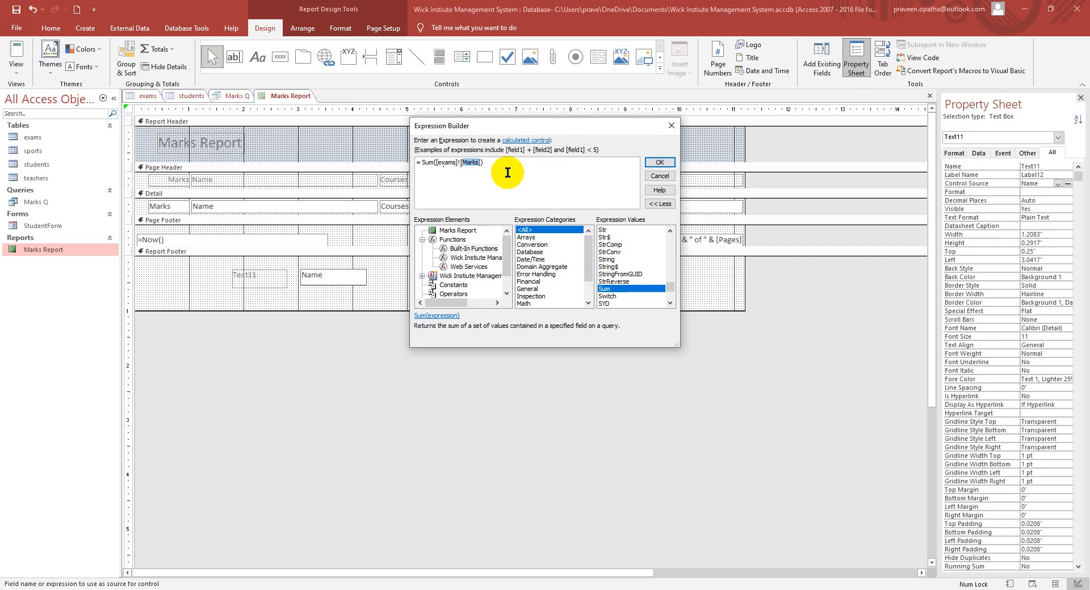
left_click(660, 162)
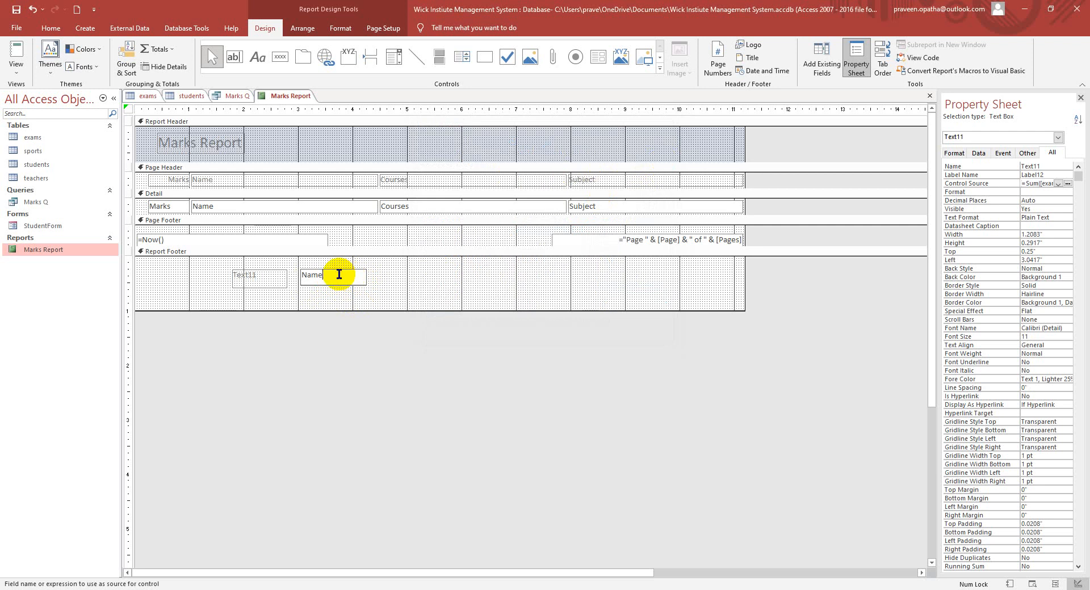
left_click(285, 277)
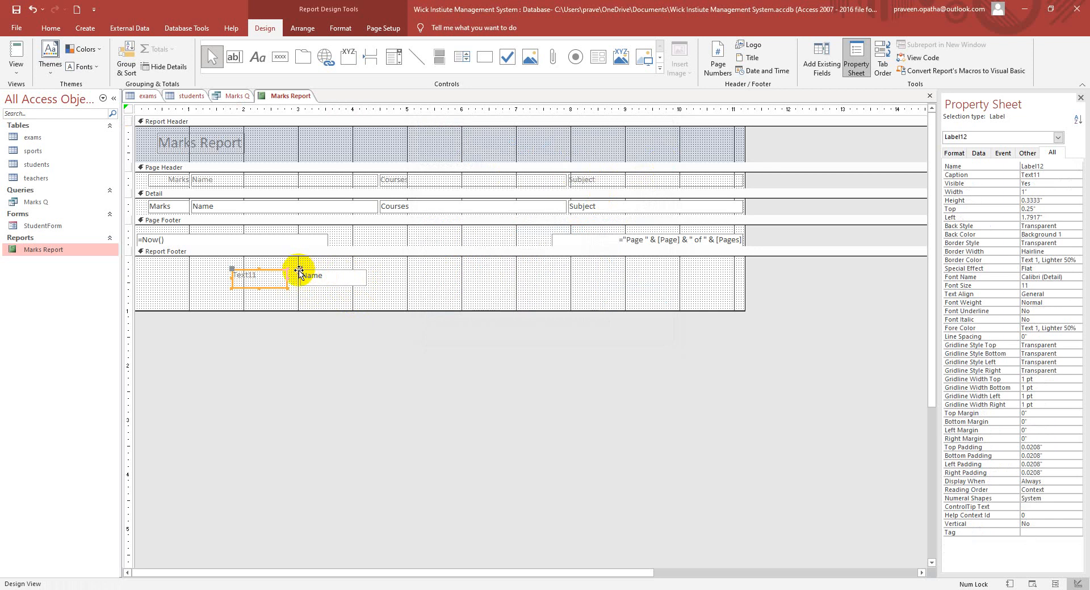
left_click(315, 280)
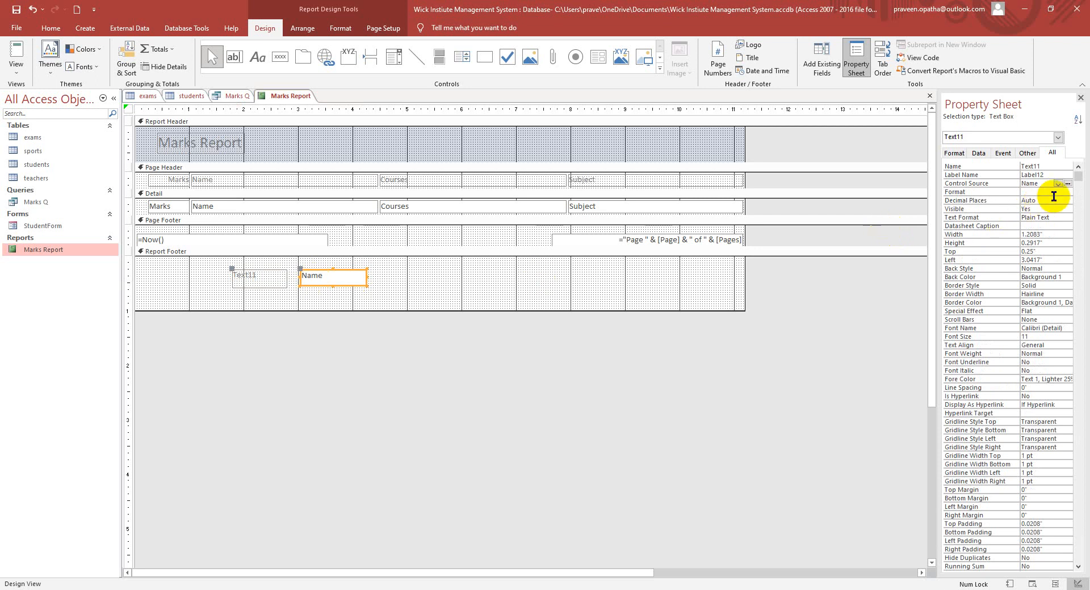
left_click(1067, 185)
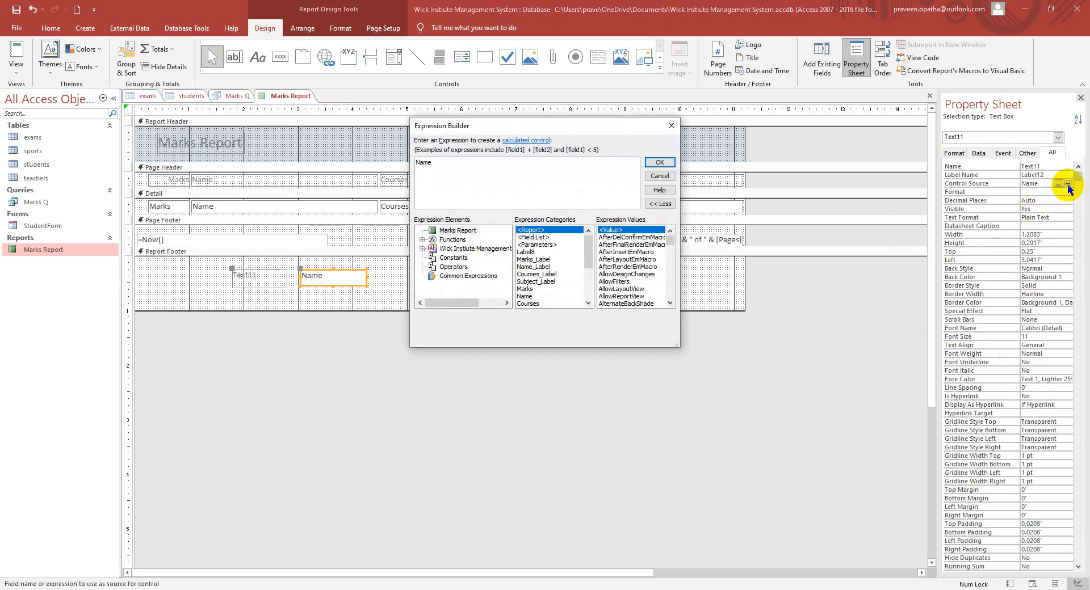
double_click(451, 241)
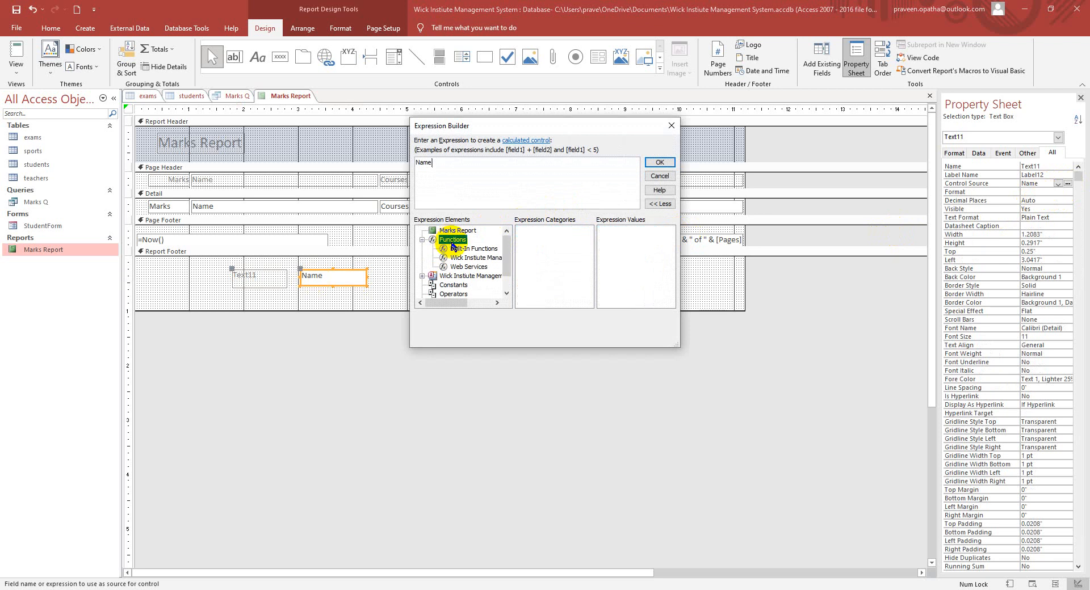
left_click(457, 250)
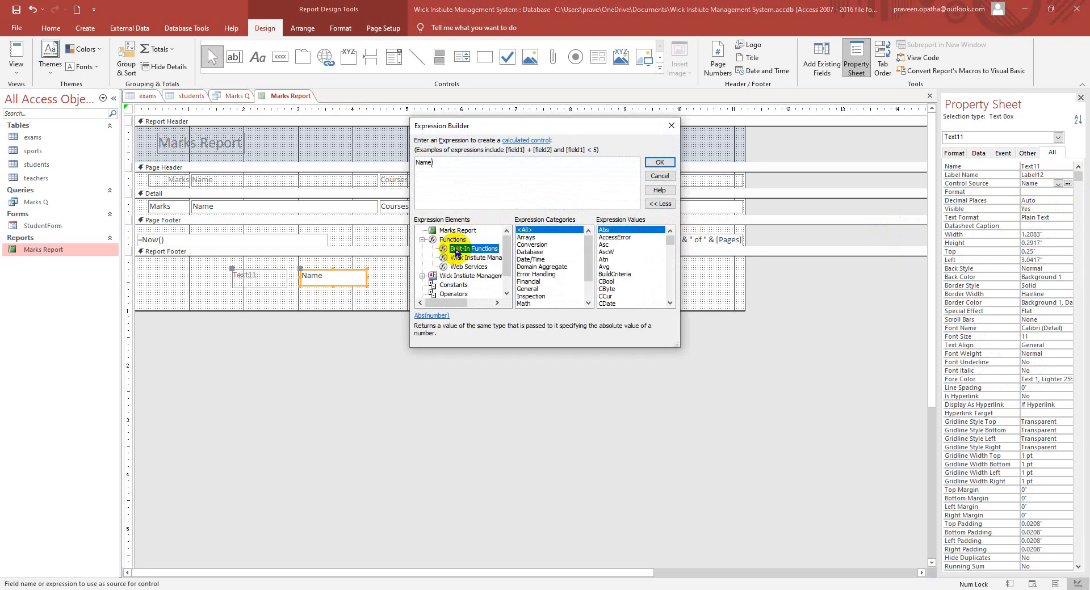
left_click(672, 126)
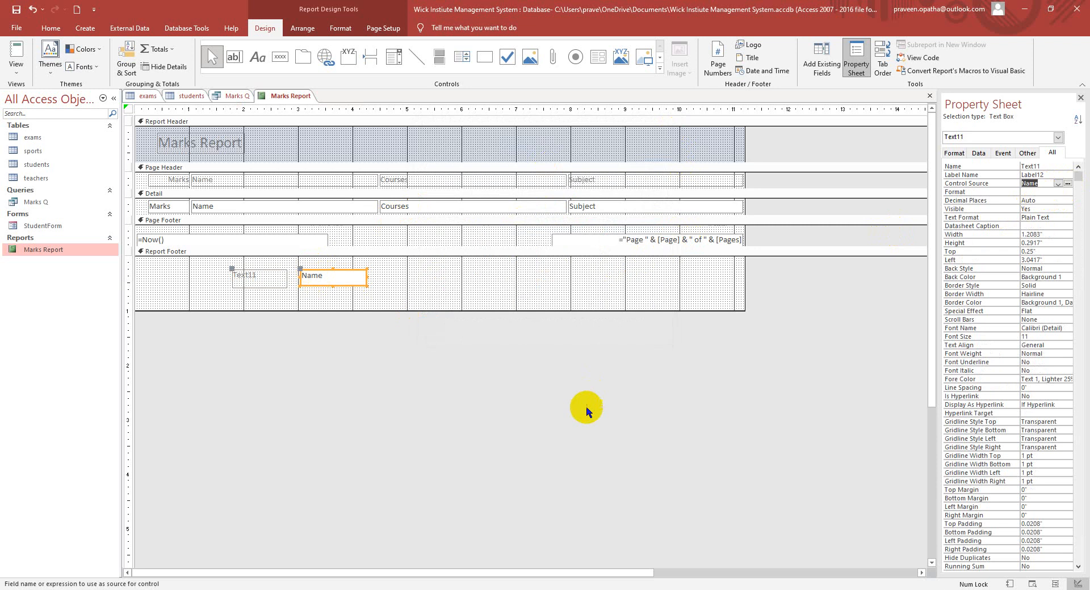
Delete the text box bound to Name and its attached label from the Report Footer.
left_click(299, 272)
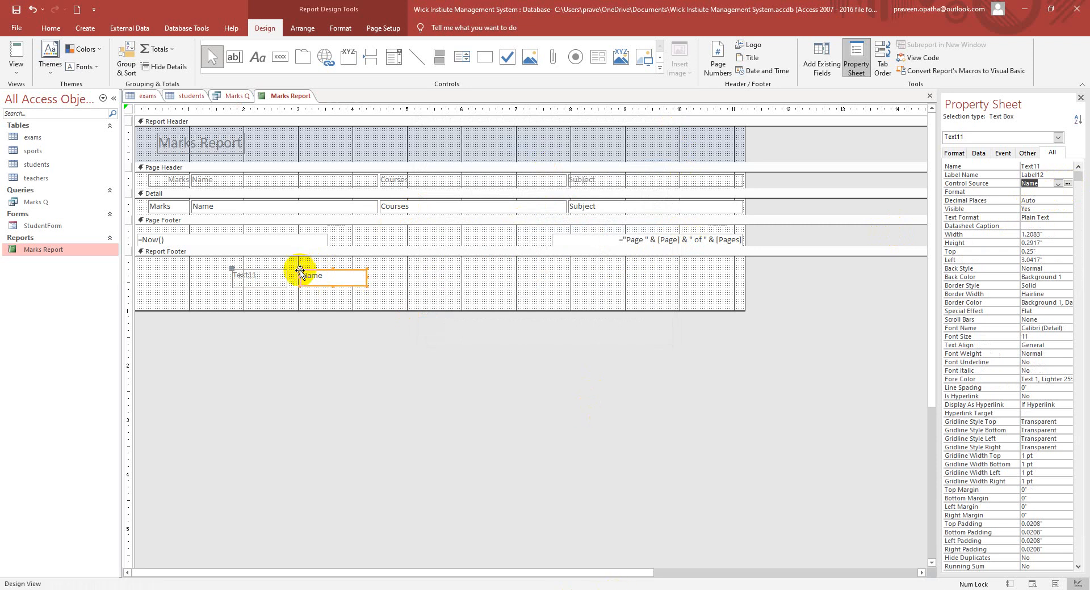
key("Delete")
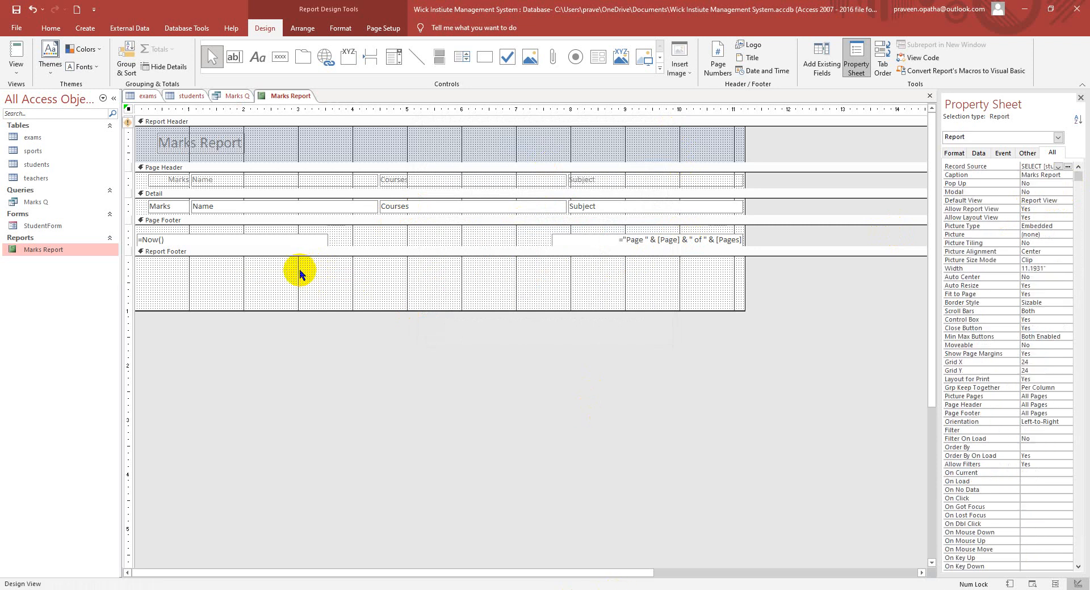
left_click(253, 58)
left_click_drag(343, 271, 414, 290)
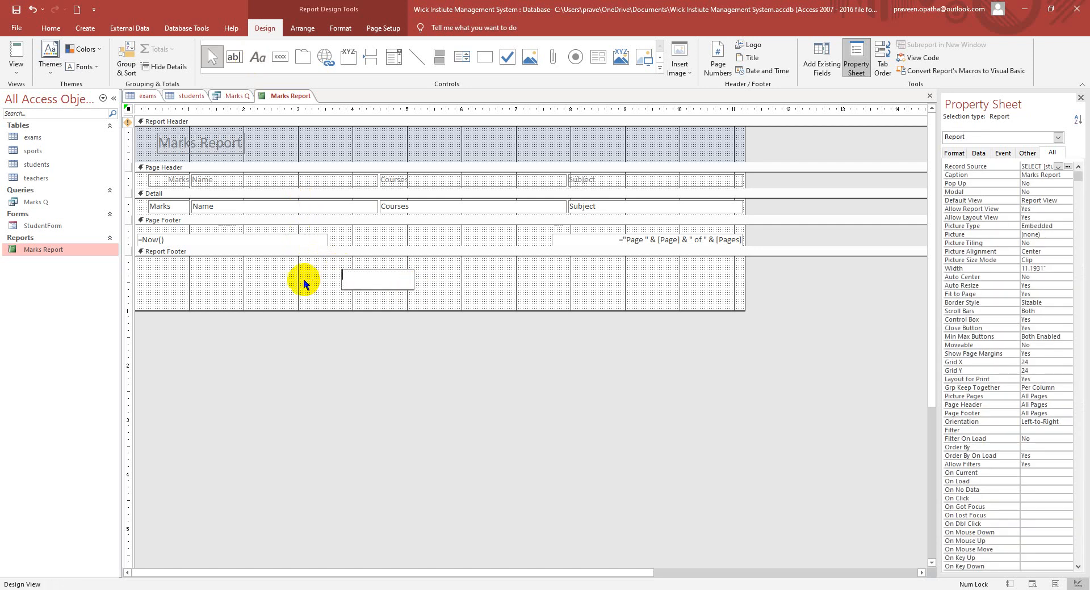
left_click(257, 281)
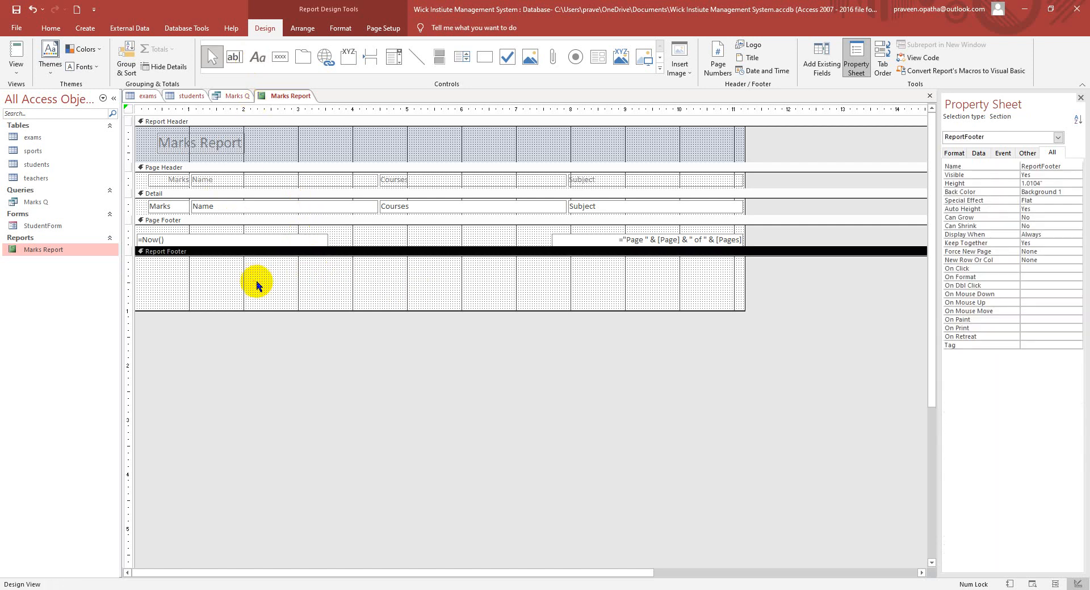
Draw a text box about 1.17 by 0.41 inches in the Report Footer and insert the built-in Sum function into its Control Source expression.
left_click(234, 57)
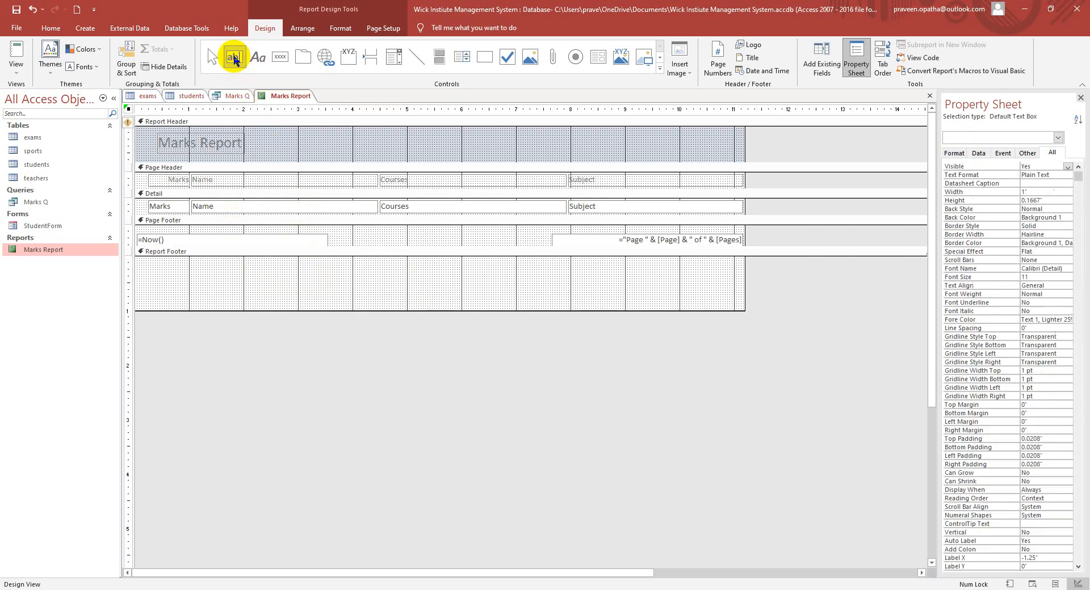
left_click_drag(360, 267, 423, 288)
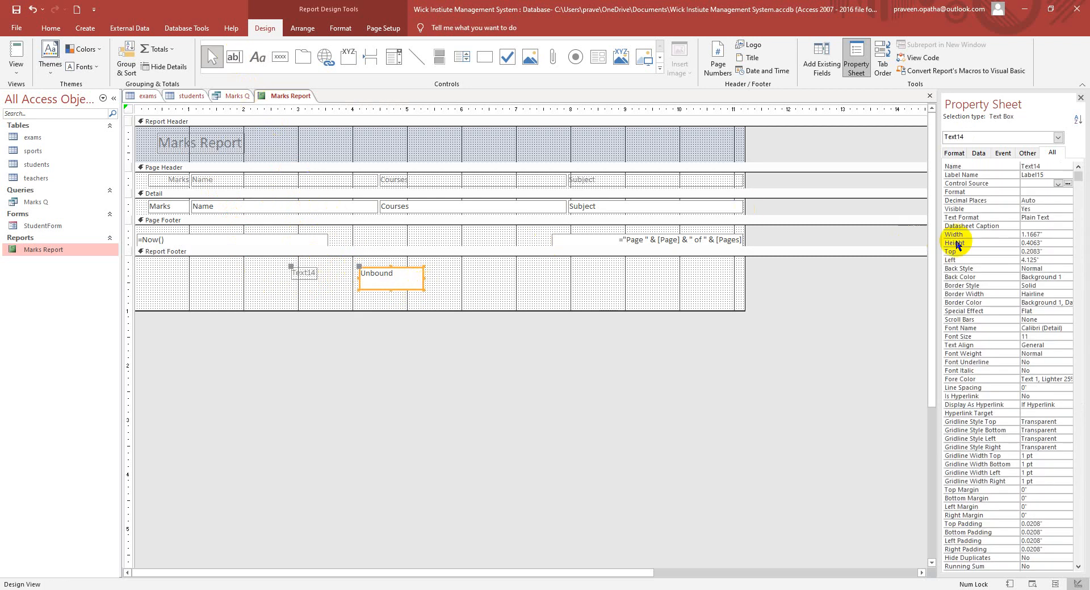
left_click(1069, 185)
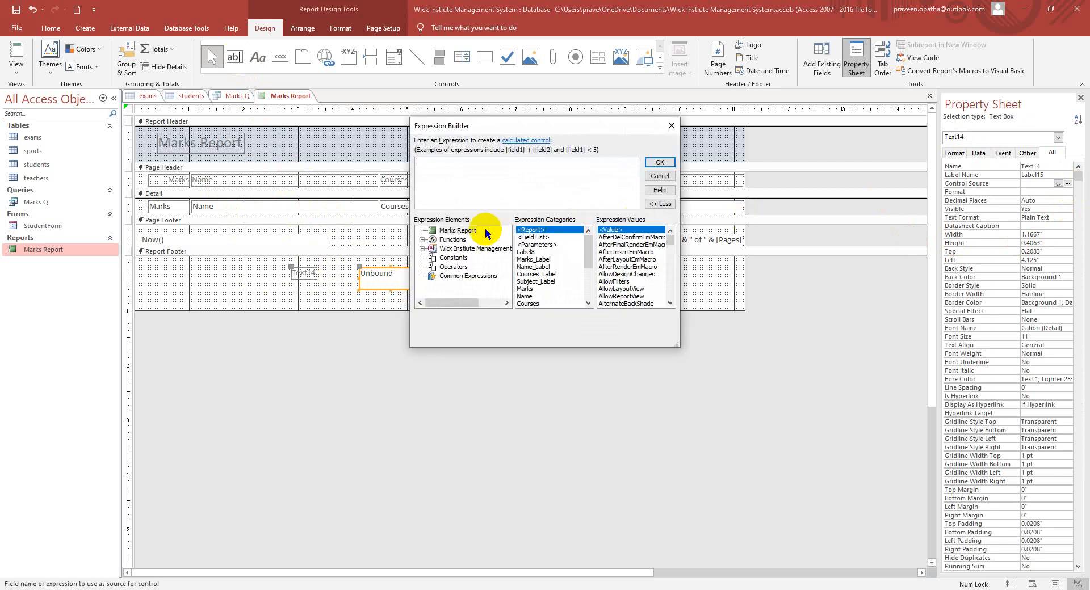
double_click(452, 240)
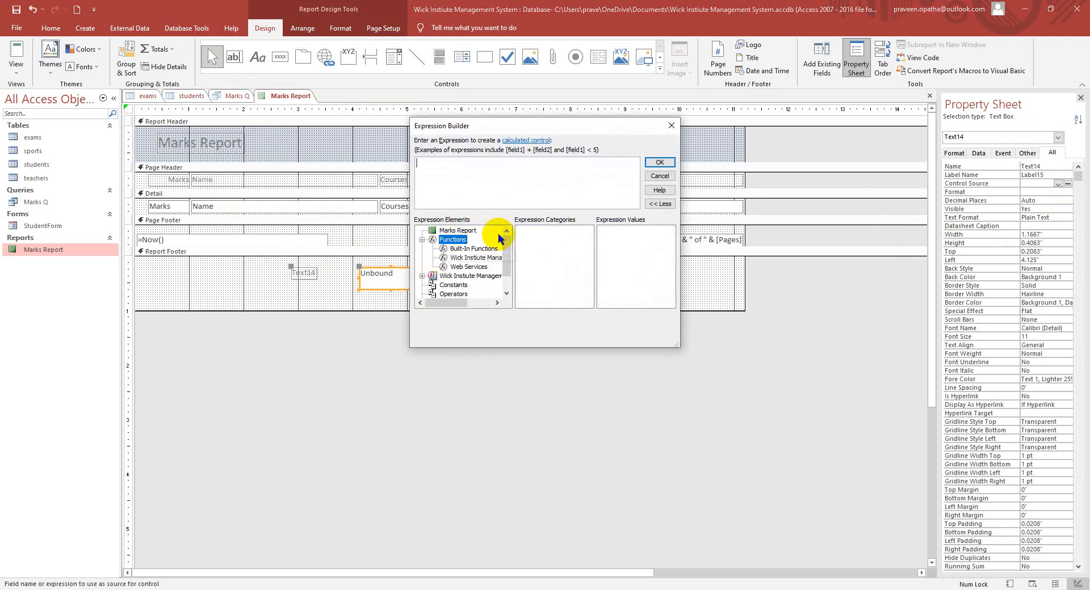
left_click(474, 249)
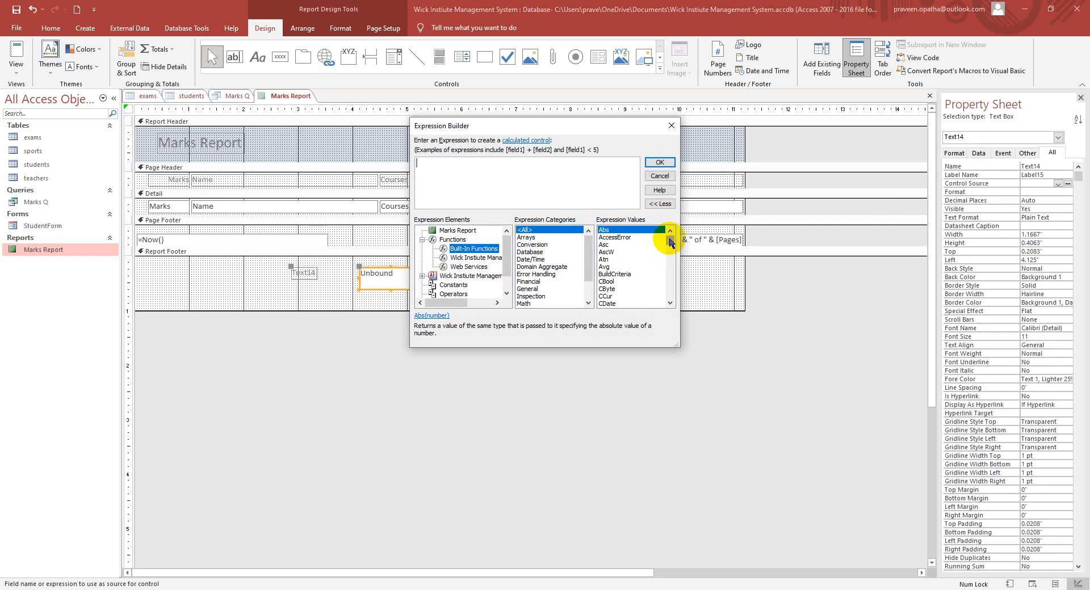
left_click_drag(671, 237, 672, 284)
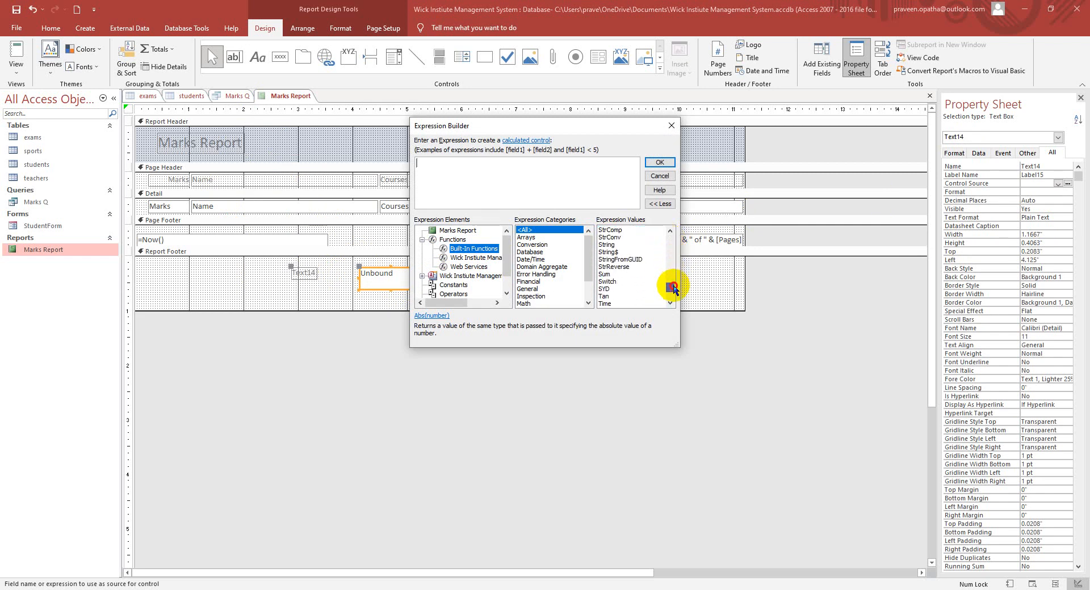
double_click(605, 274)
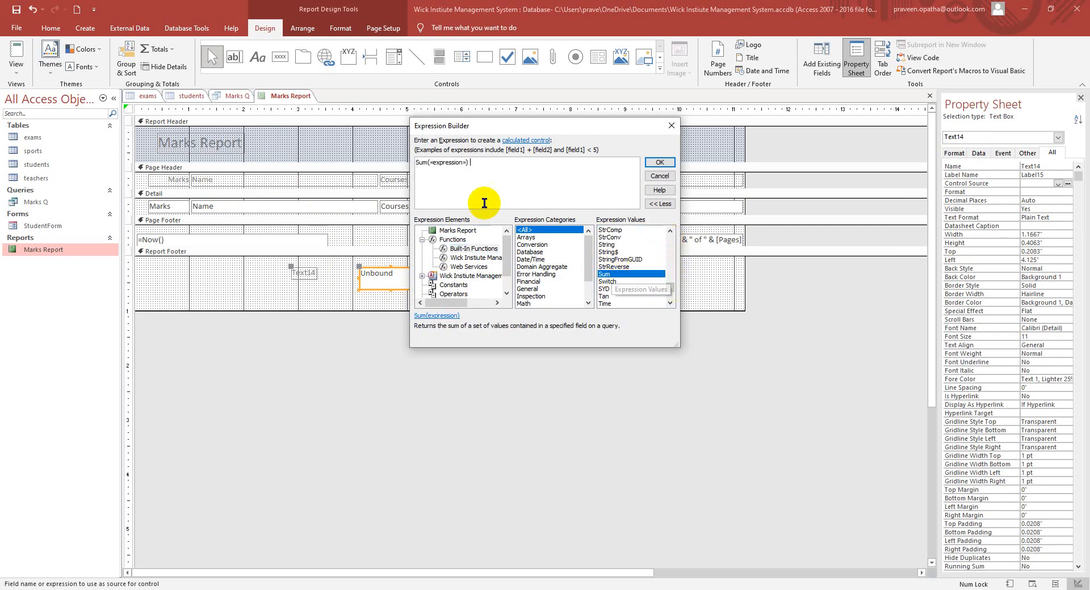
Complete the expression as =Sum([exams]![Marks]) and apply it to the new text box's Control Source.
left_click(419, 161)
type("=")
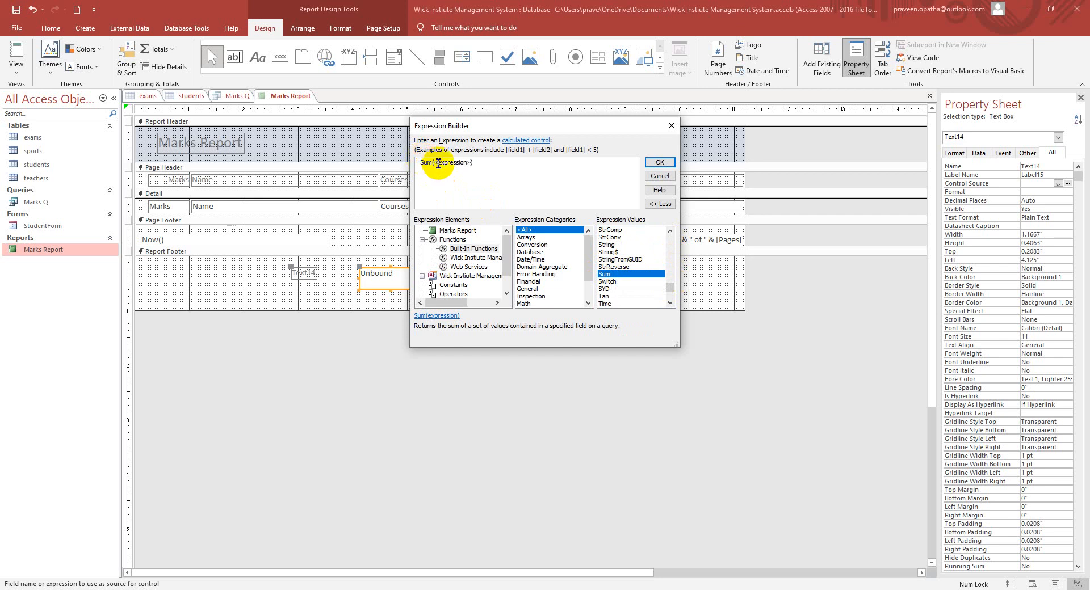
left_click(440, 164)
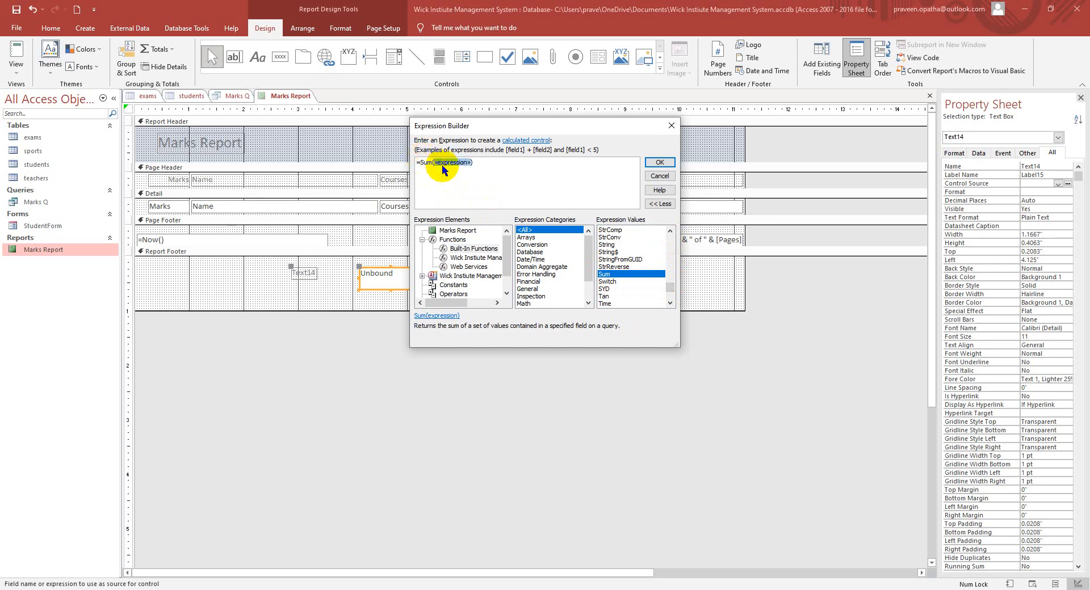
key("Delete")
type("[")
double_click(460, 183)
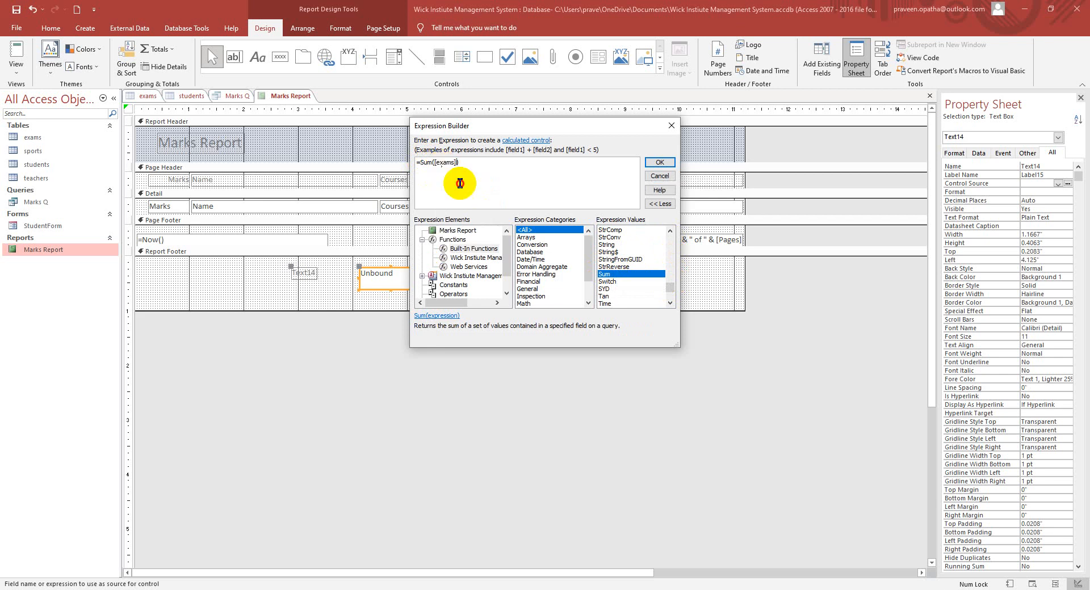
type("!")
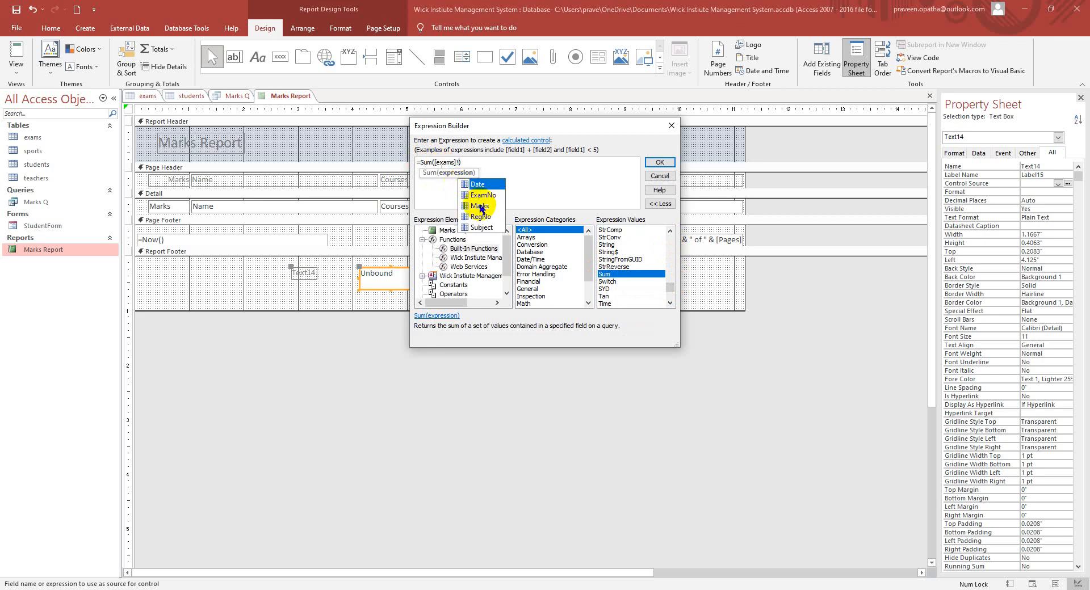
double_click(480, 206)
left_click(660, 163)
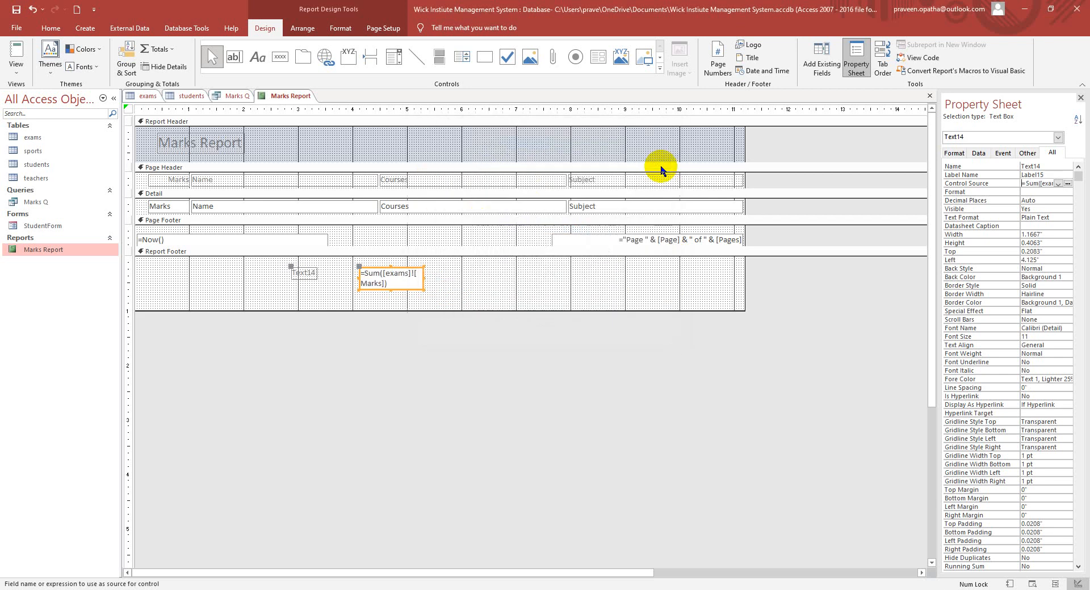
Change the caption of the sum text box's label to Total of Marks and enlarge the label to about 1.25 by 0.41 inches.
left_click(302, 274)
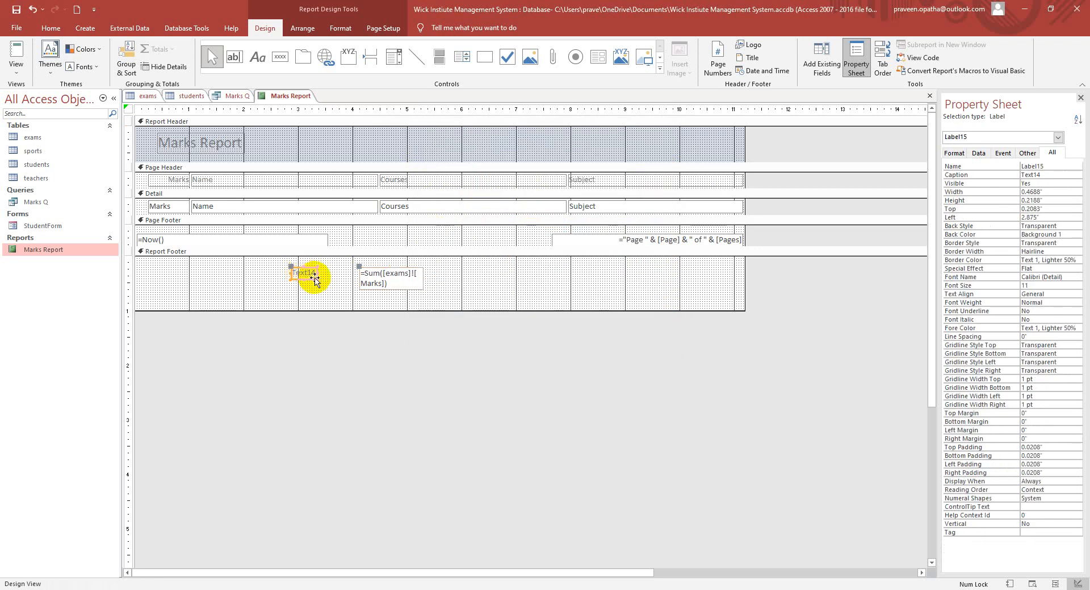
left_click_drag(316, 280, 342, 288)
left_click(313, 273)
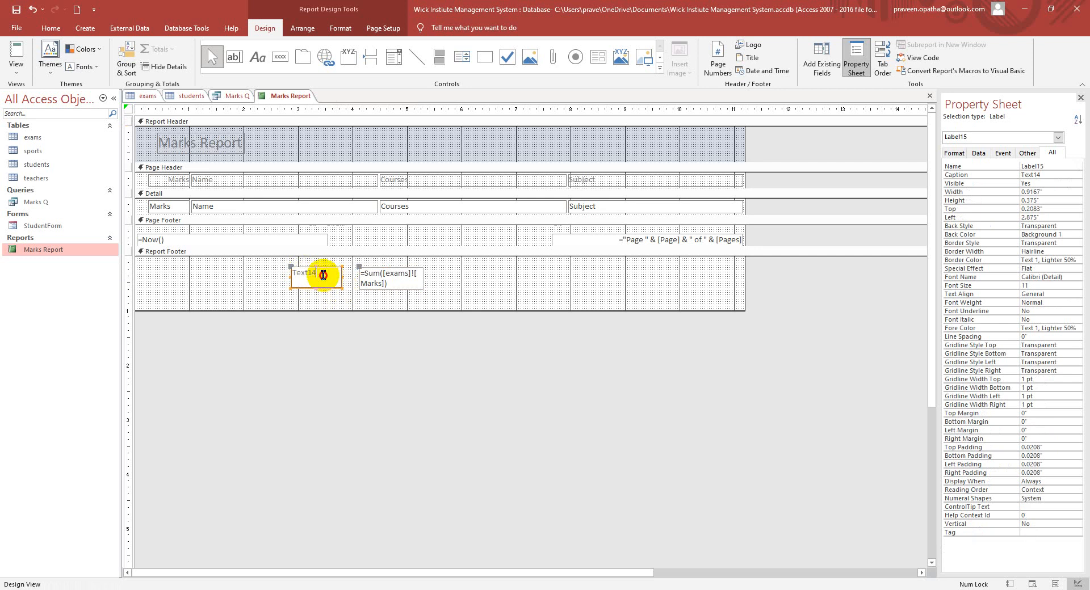
key("BackSpace")
key("BackSpace")
key("BackSpace")
key("BackSpace")
key("BackSpace")
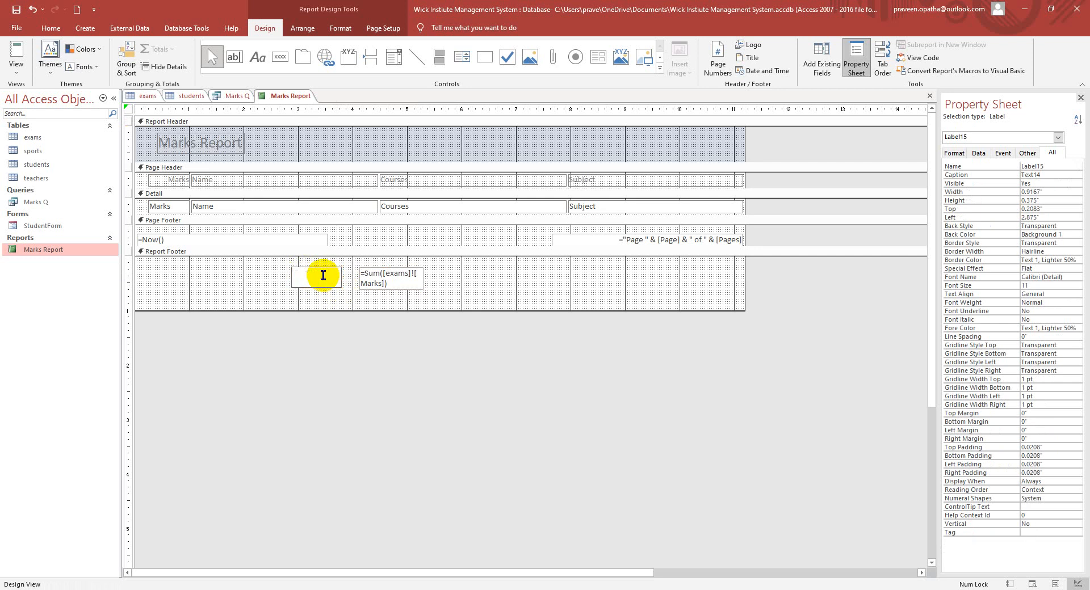
type("Total of Marks")
left_click_drag(290, 279, 335, 277)
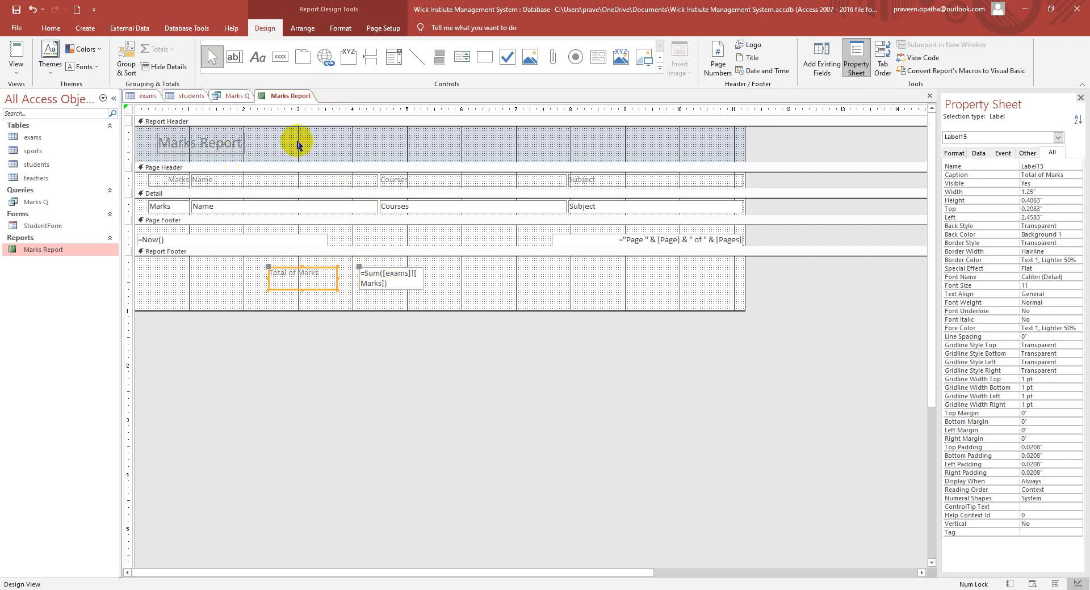
left_click(23, 72)
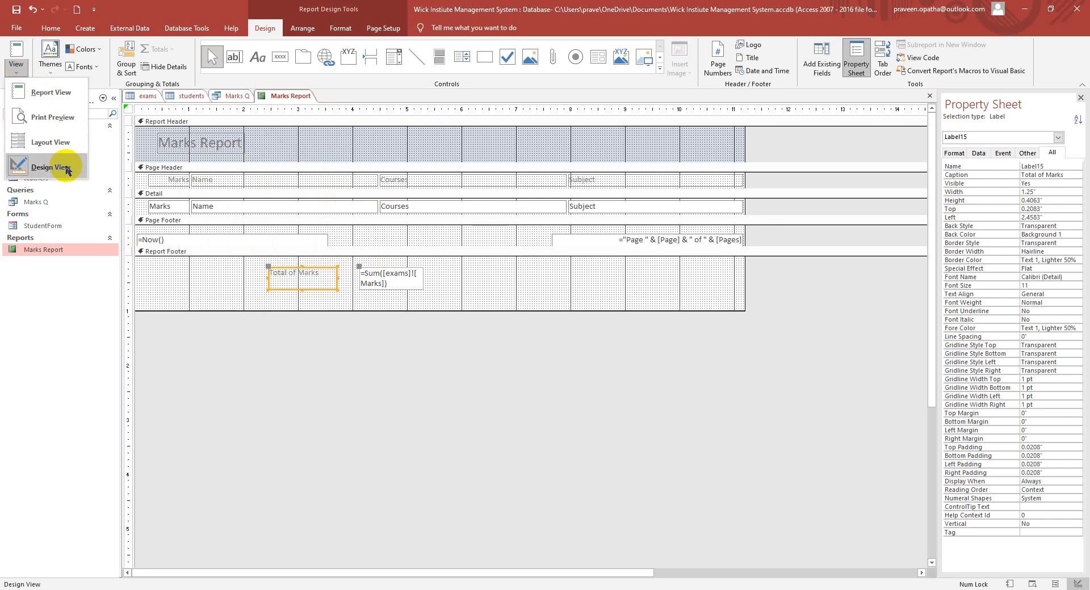
left_click(319, 445)
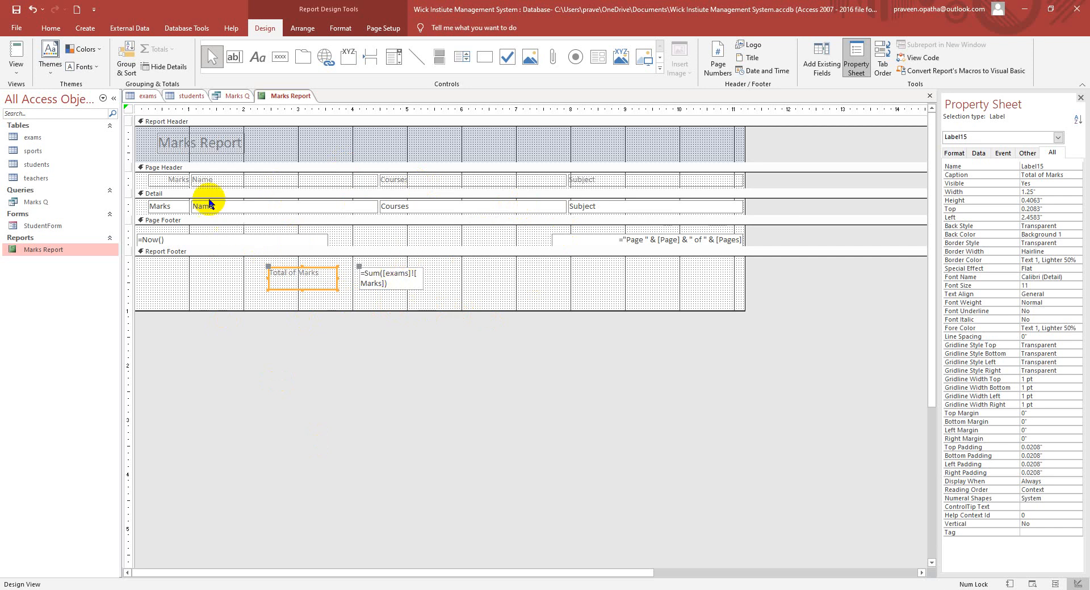
Display the Marks Report in Report View and examine the Total of Marks value in its footer.
left_click(23, 72)
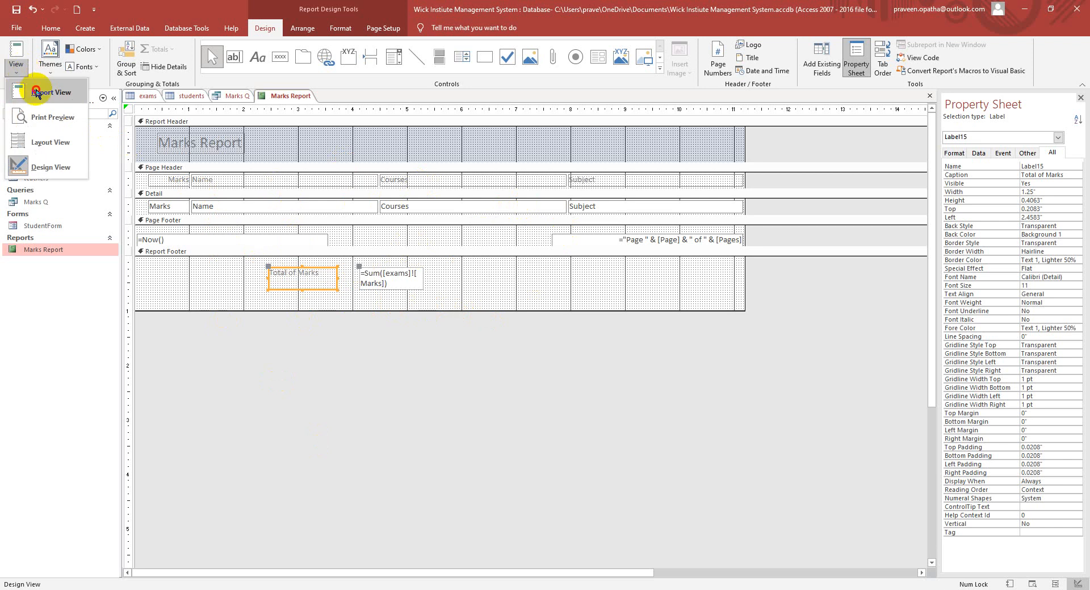
left_click(35, 91)
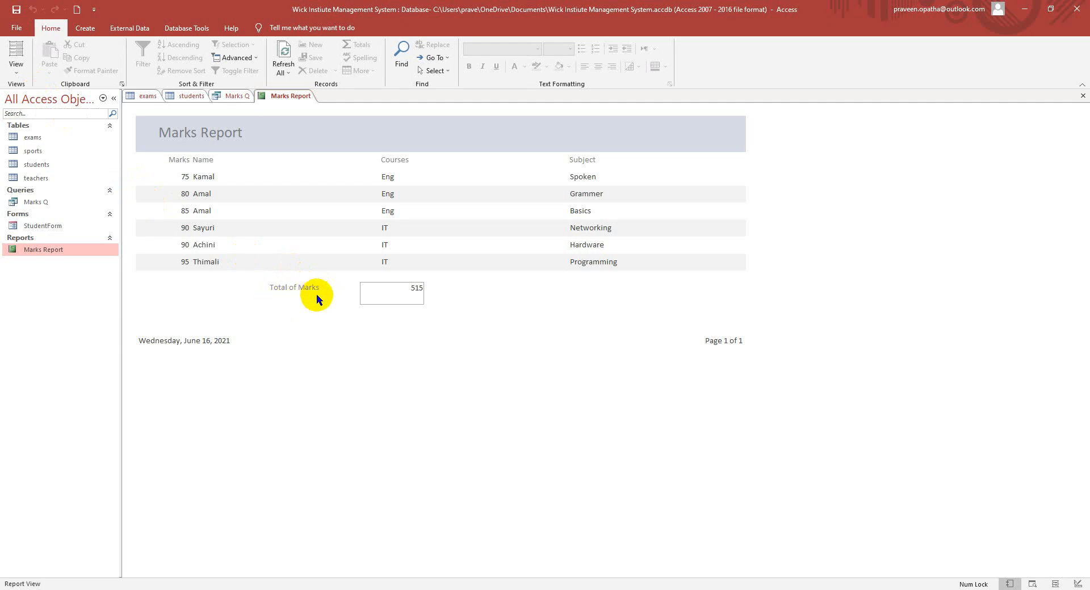
double_click(417, 290)
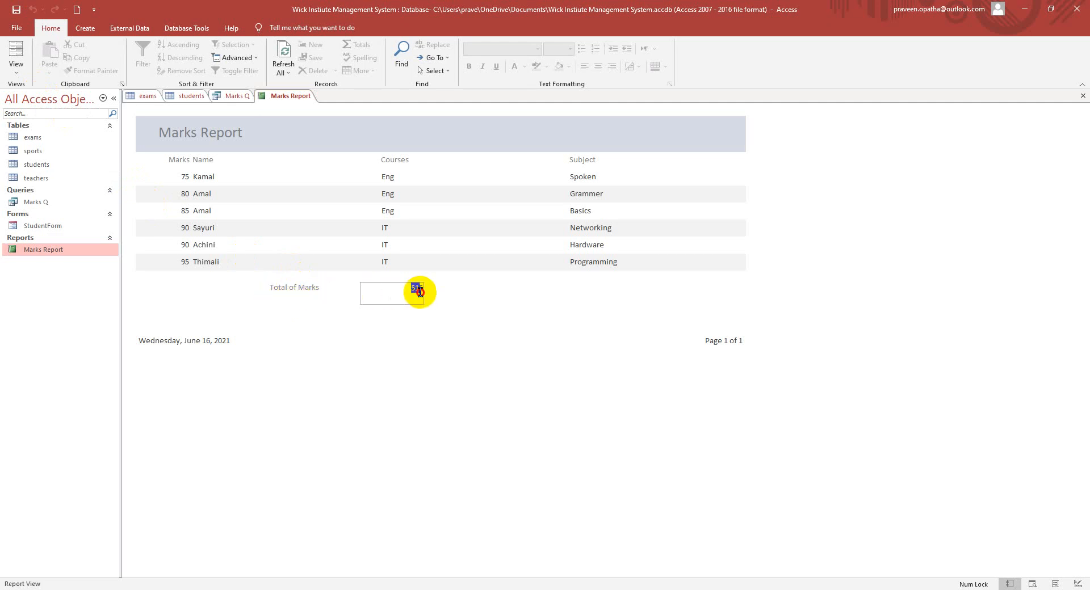
left_click(419, 291)
left_click_drag(411, 290, 430, 291)
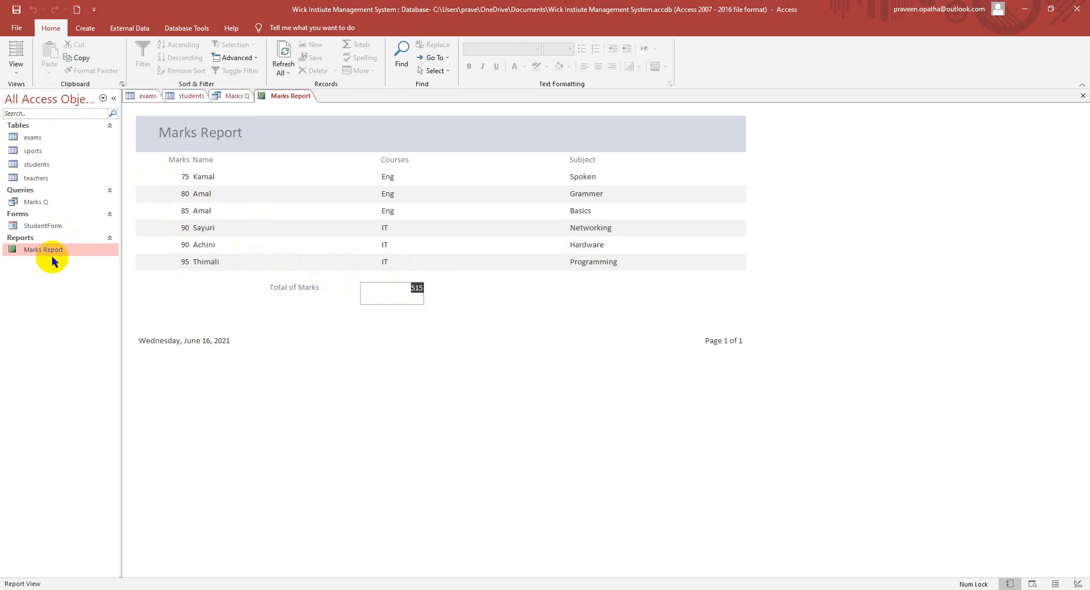
left_click(386, 308)
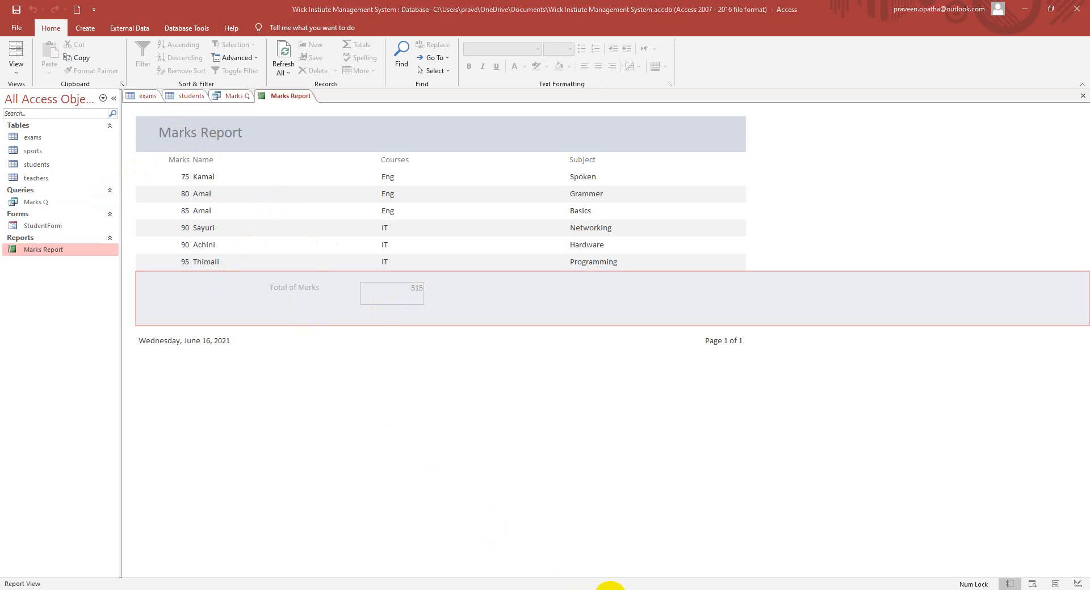
left_click(607, 421)
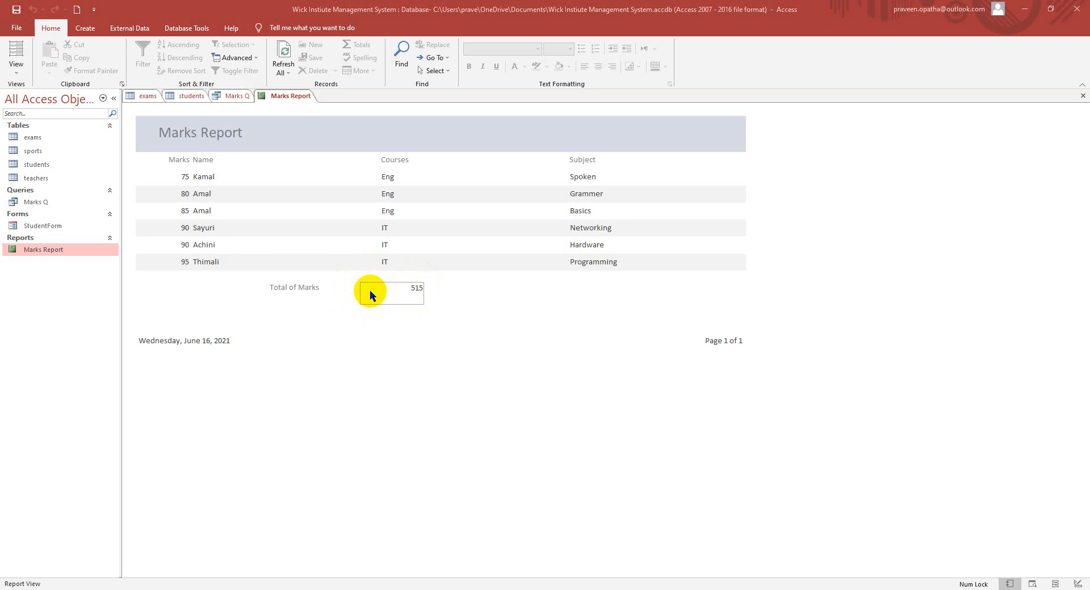
In Design View, make the shape outline of the Report Footer's sum text box transparent.
left_click(19, 67)
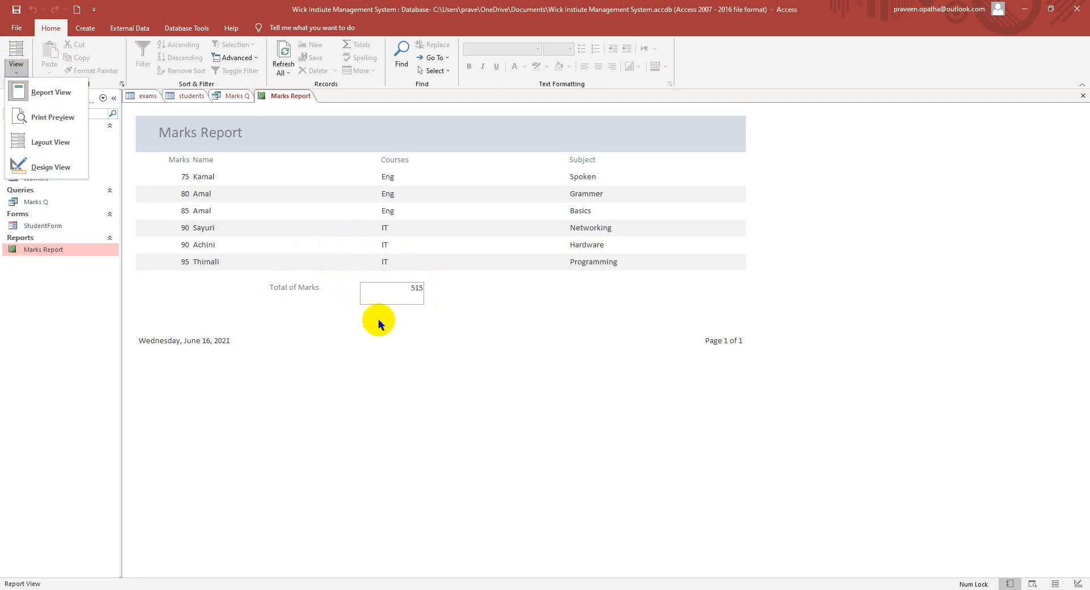
left_click(65, 169)
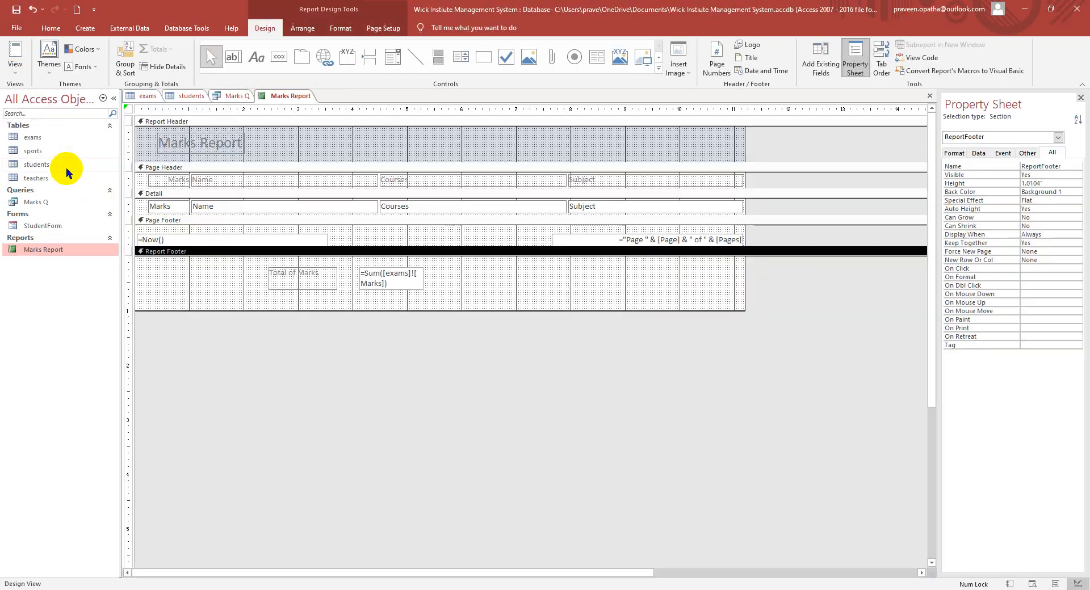
left_click(401, 279)
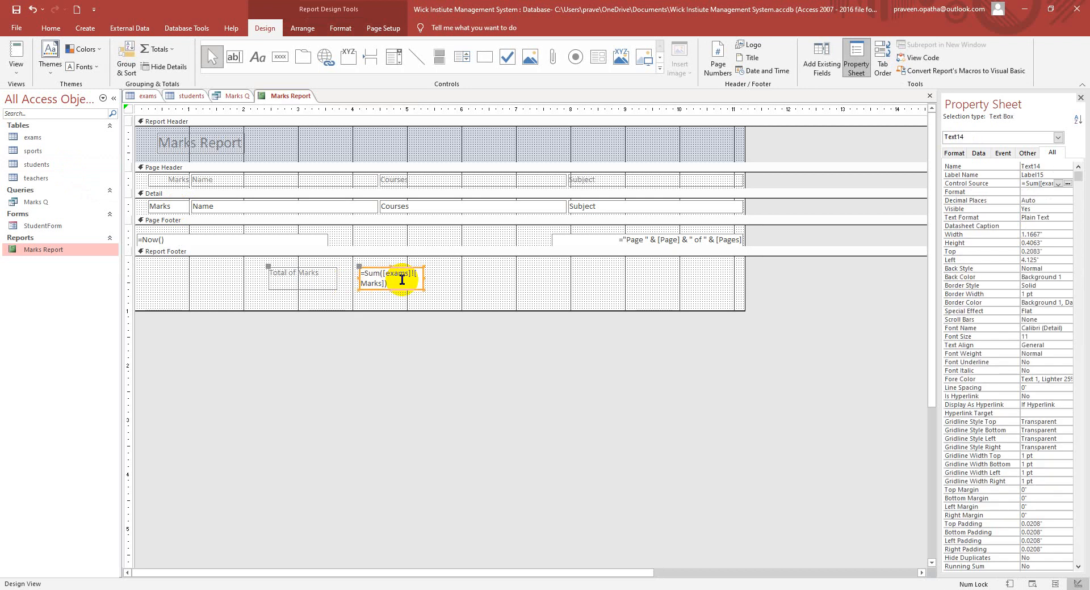
left_click(302, 29)
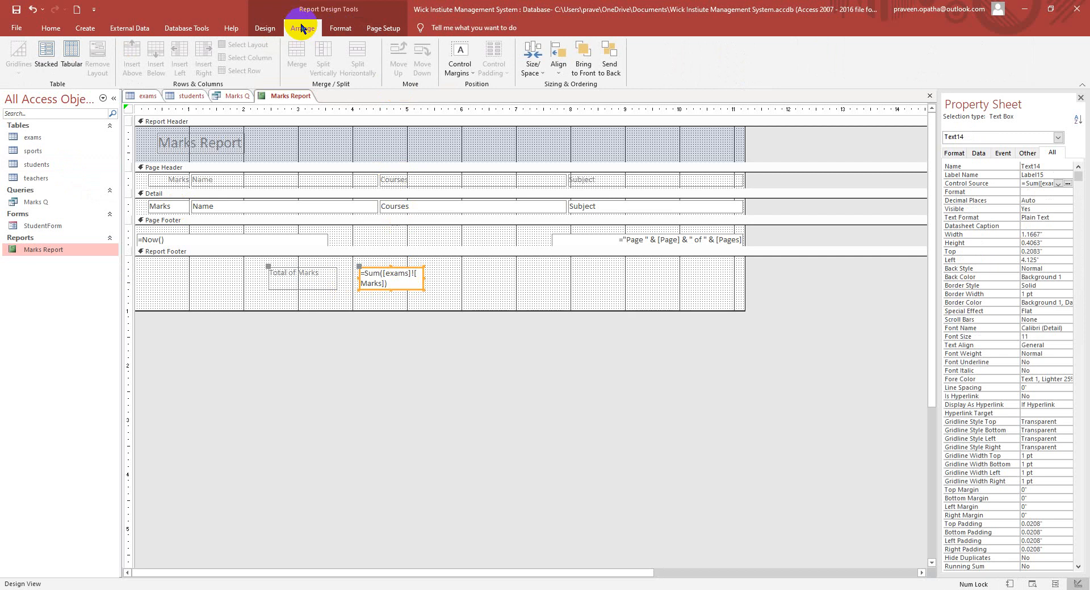
left_click(345, 28)
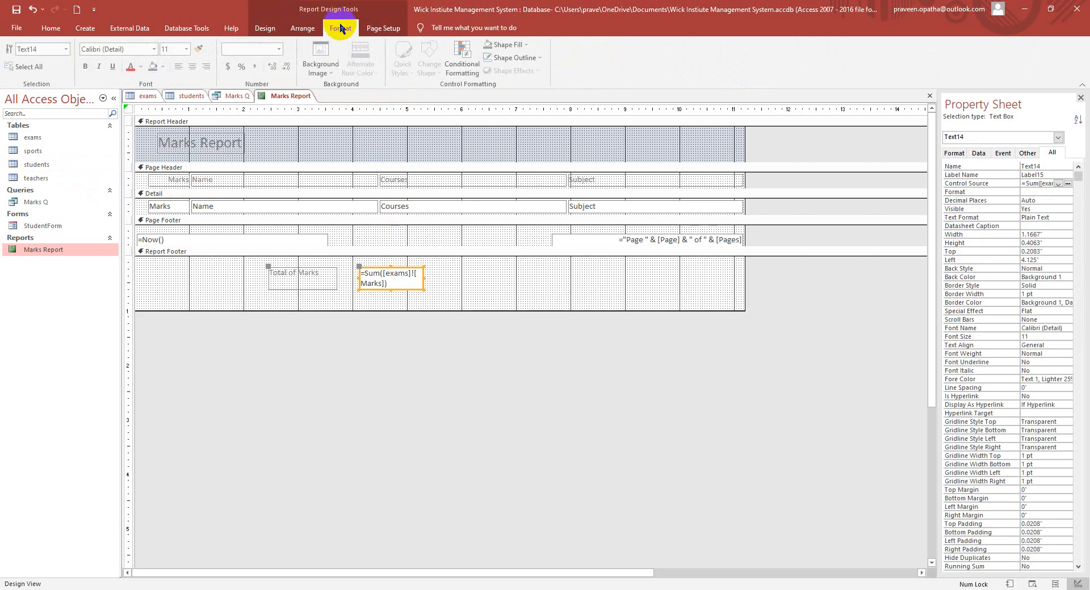
left_click(376, 29)
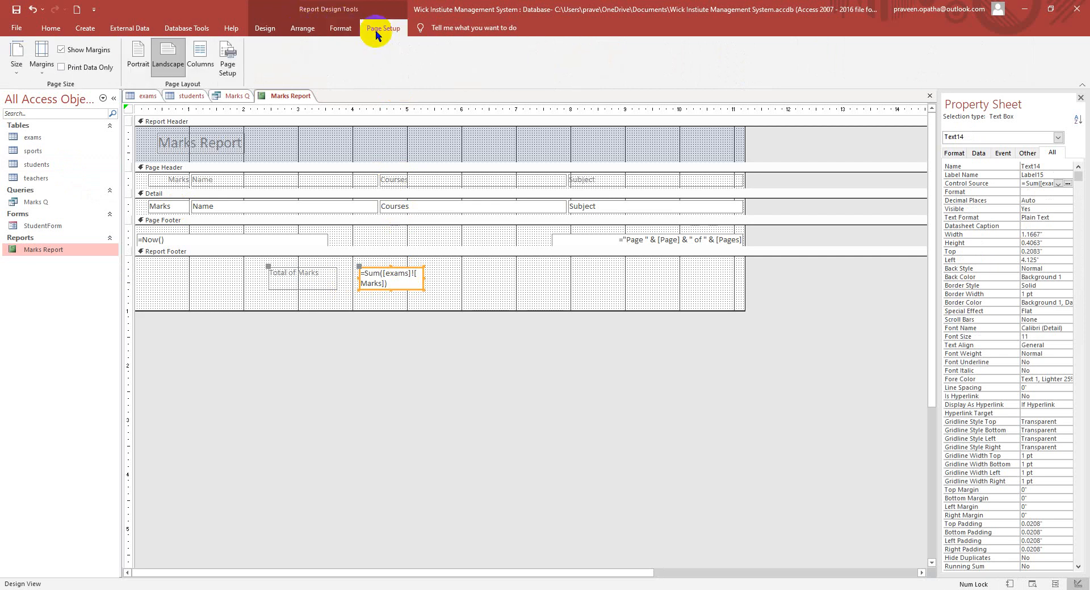
left_click(347, 28)
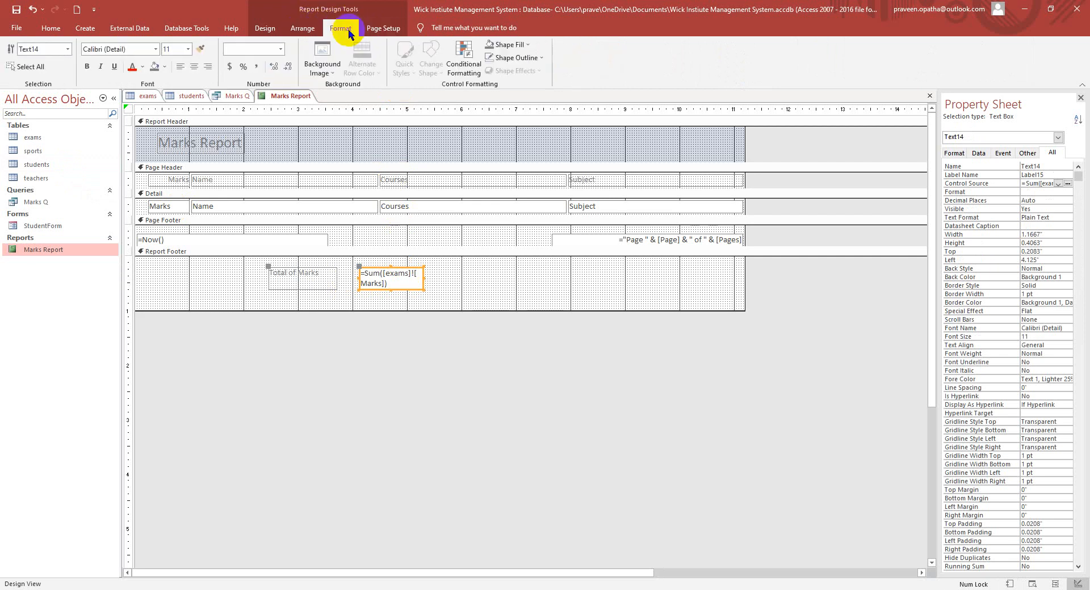
left_click(534, 60)
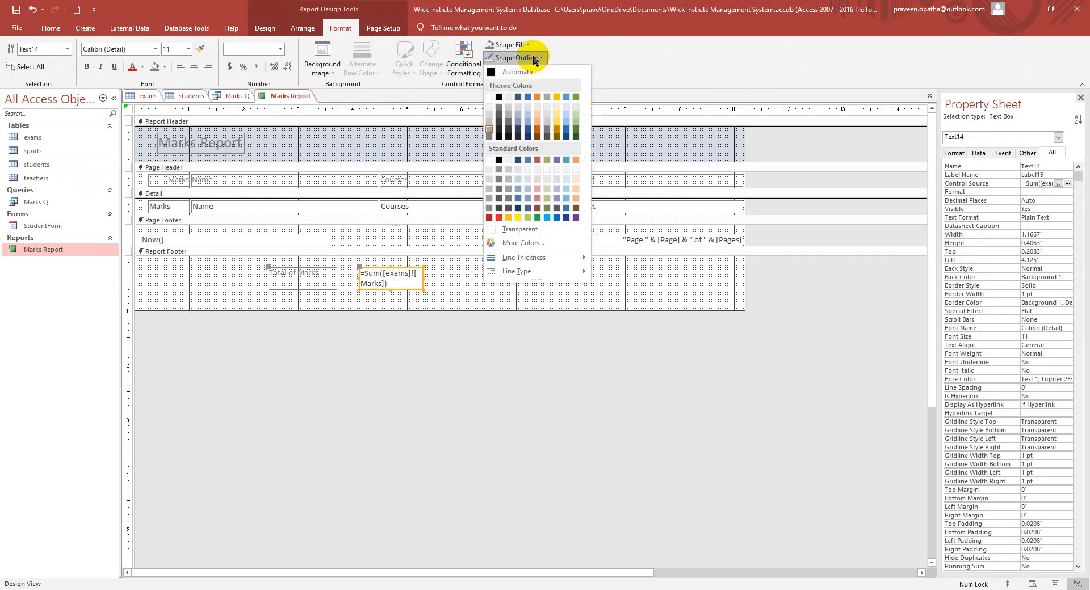
left_click(543, 229)
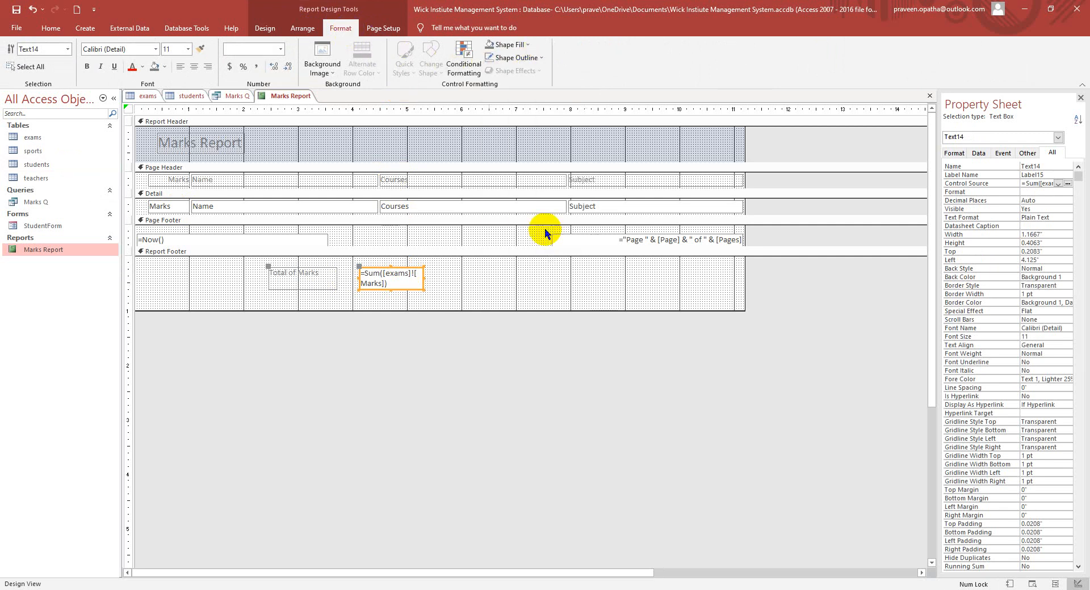
left_click(442, 281)
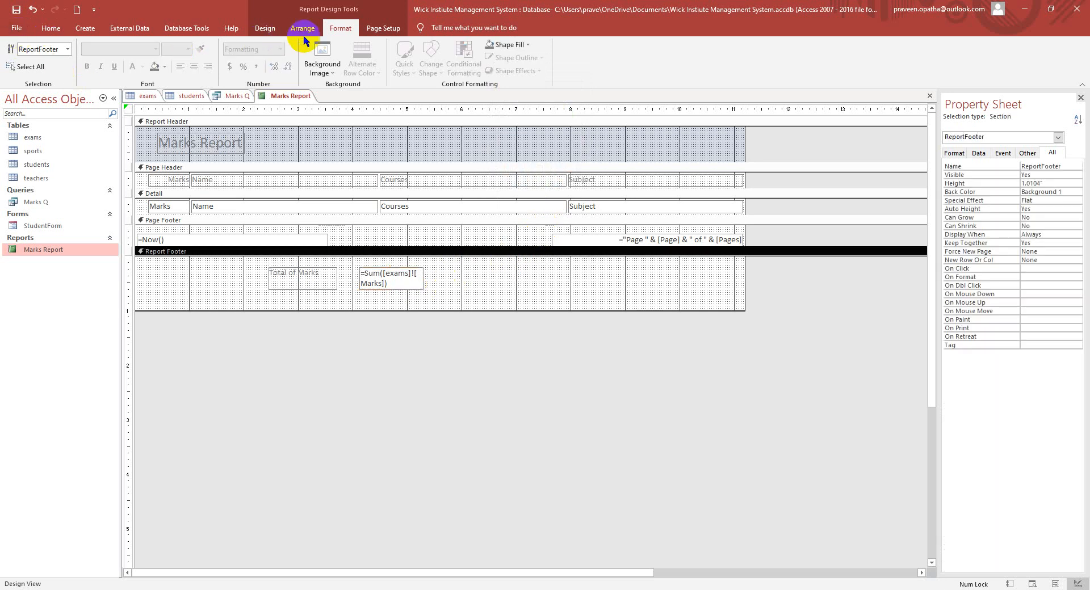
Display the Marks Report in Report View and compare its records with the Marks Q query.
left_click(269, 28)
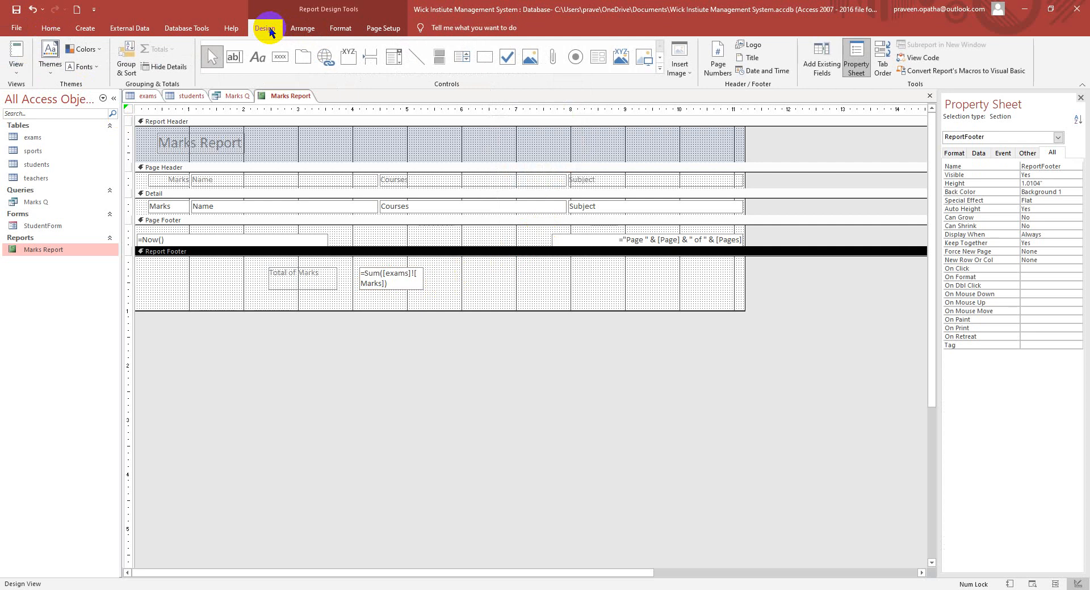
left_click(17, 65)
left_click(42, 94)
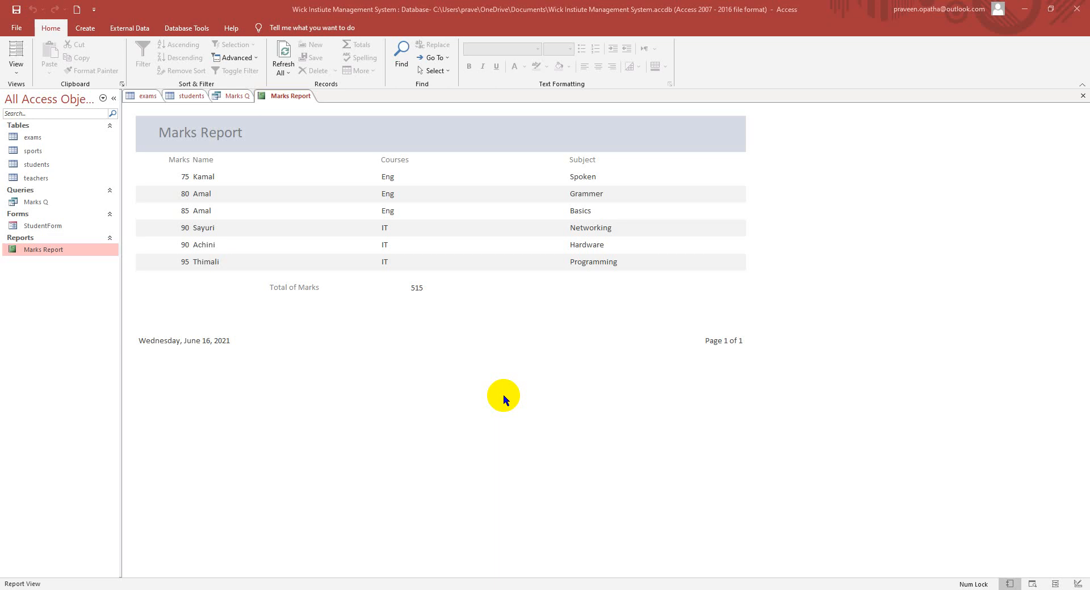
left_click(232, 97)
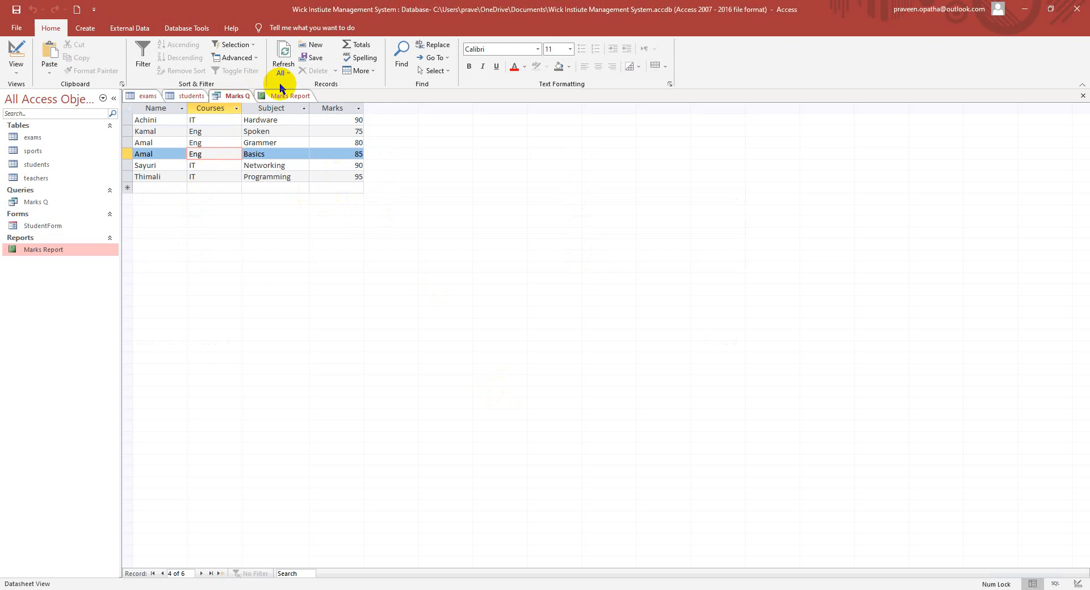
left_click(288, 96)
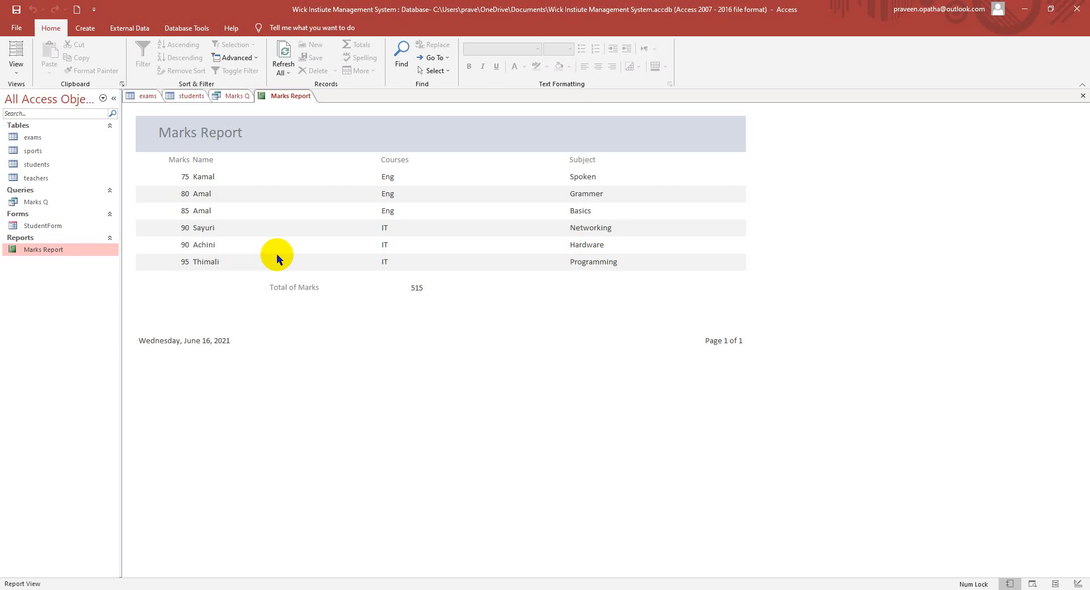
left_click(15, 67)
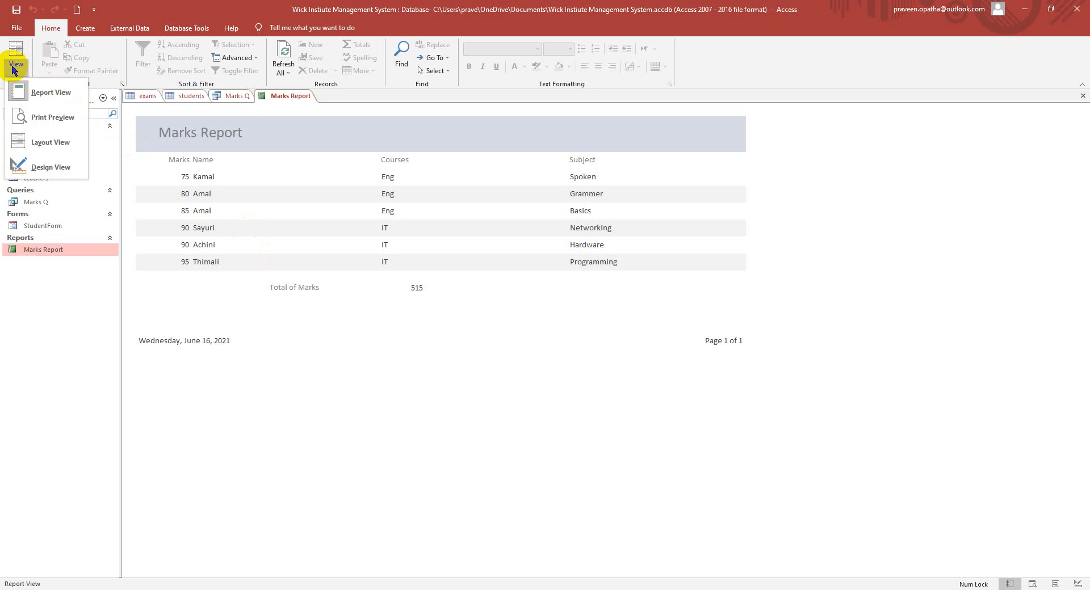
left_click(44, 166)
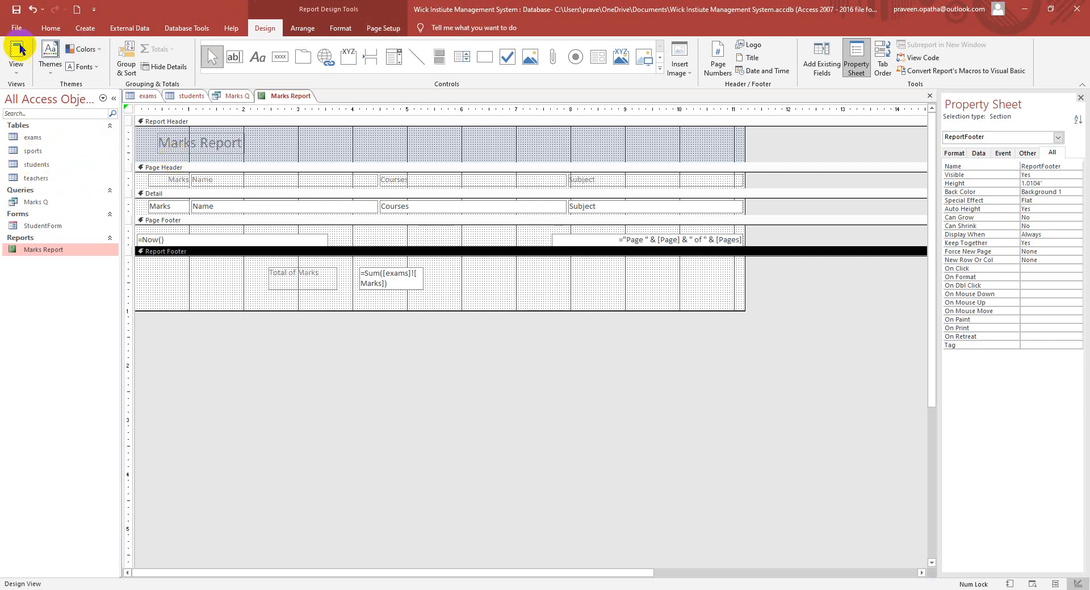
left_click(14, 27)
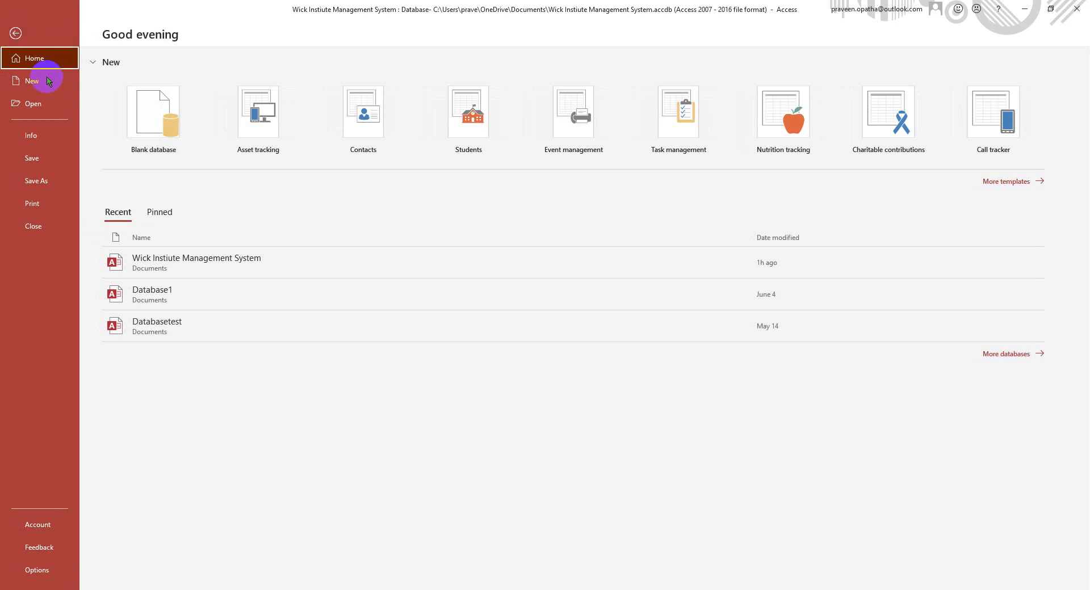
left_click(15, 33)
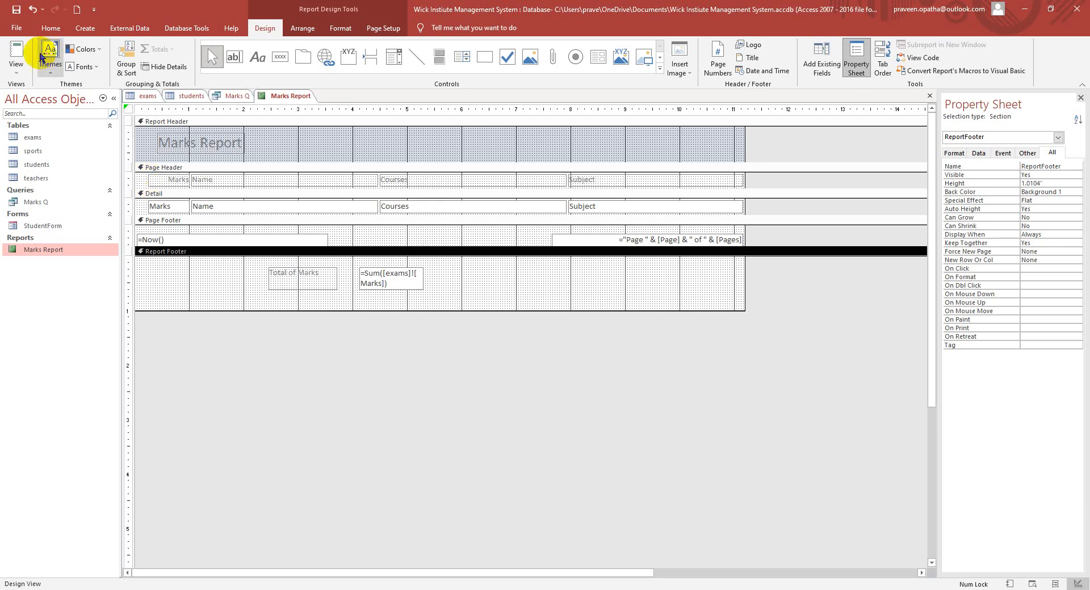
left_click(16, 68)
left_click(48, 93)
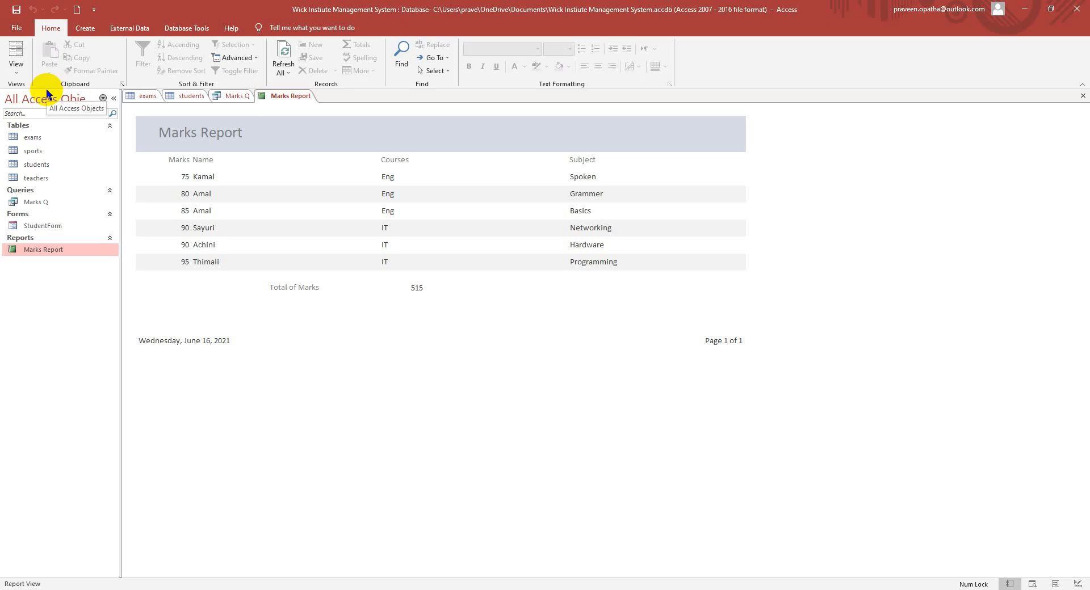
Examine the Marks Report in Print Preview along with its print options, and close the preview without printing.
left_click(24, 68)
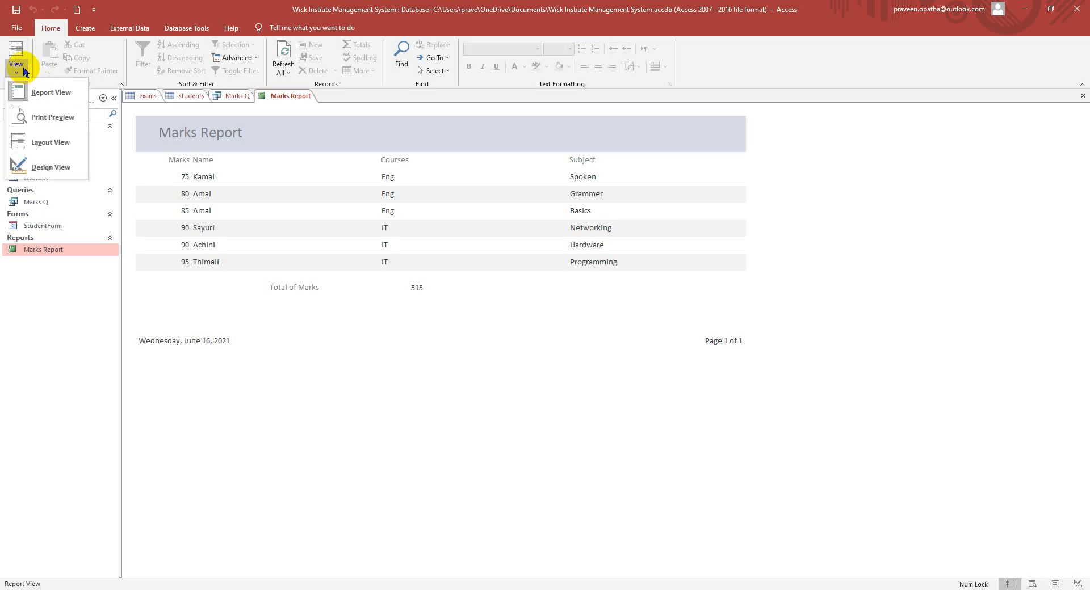
left_click(64, 117)
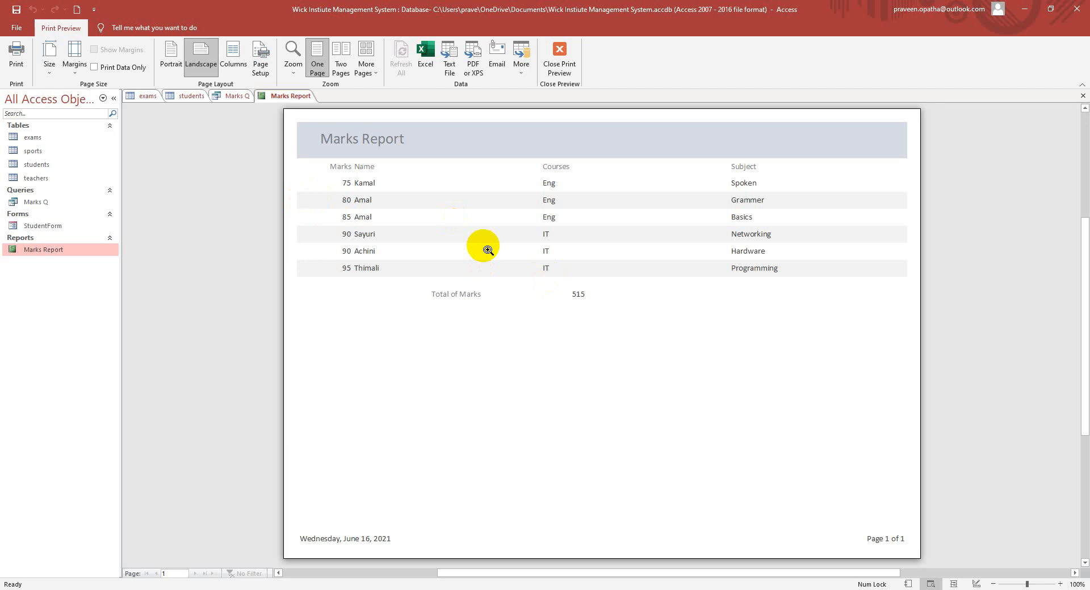
left_click(16, 57)
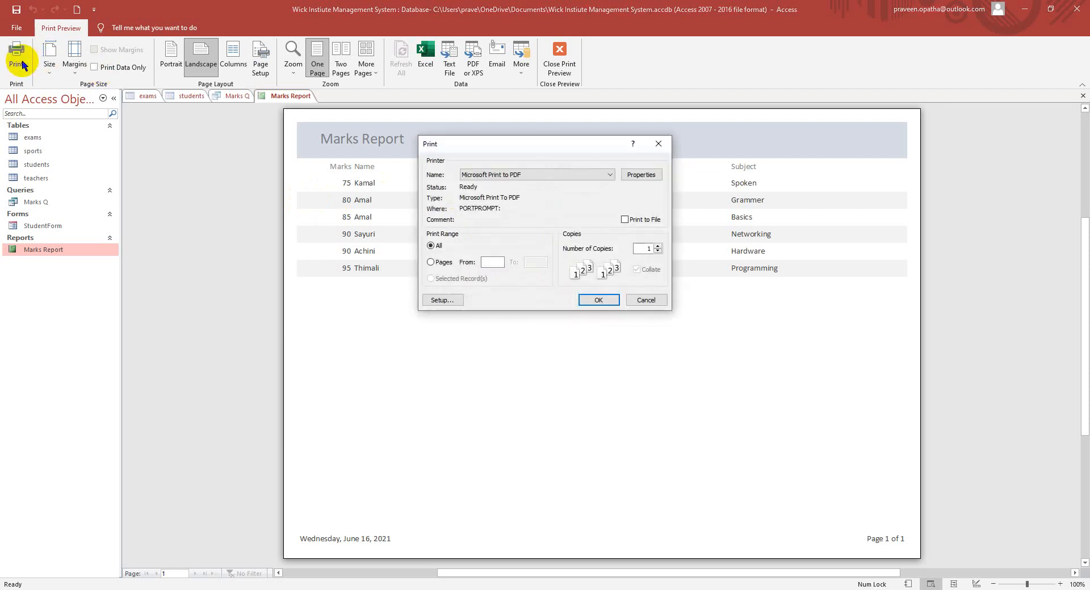
left_click(650, 301)
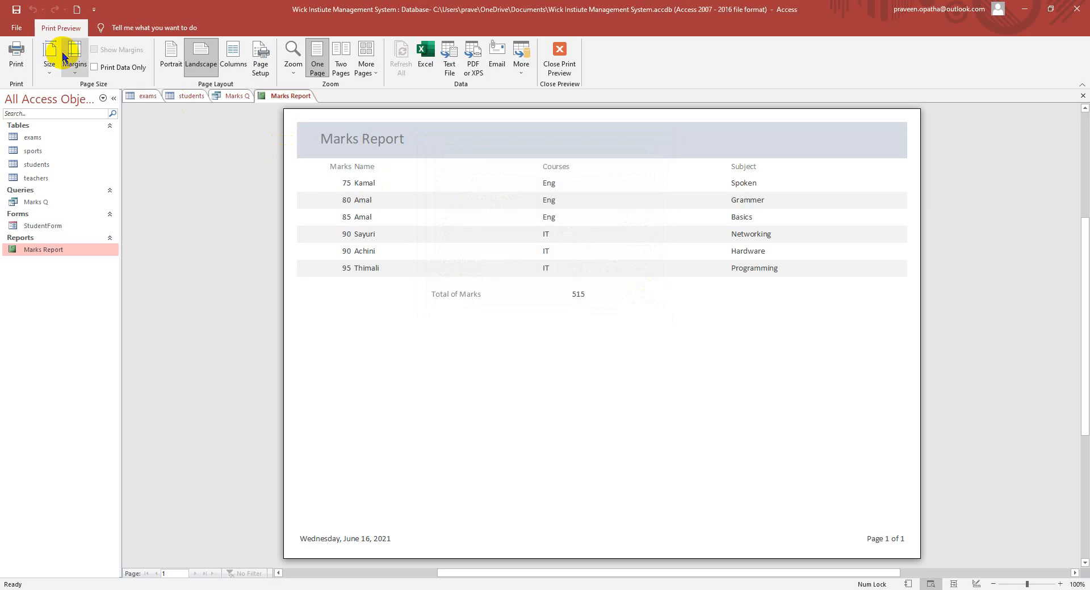
left_click(559, 57)
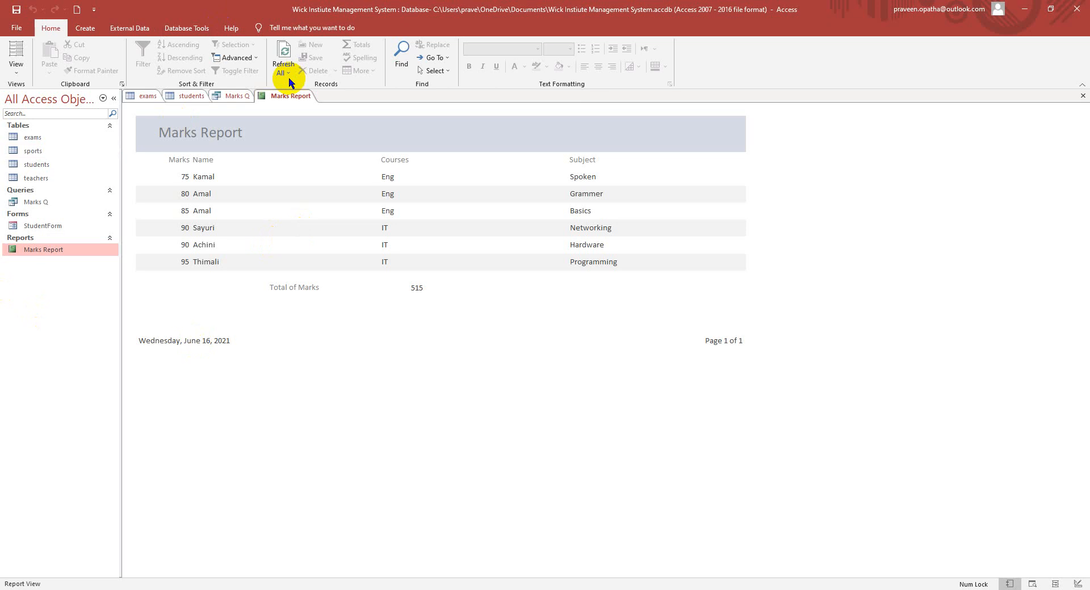
Review the Marks Q query, open StudentForm in Form View, and view the students table.
left_click(236, 96)
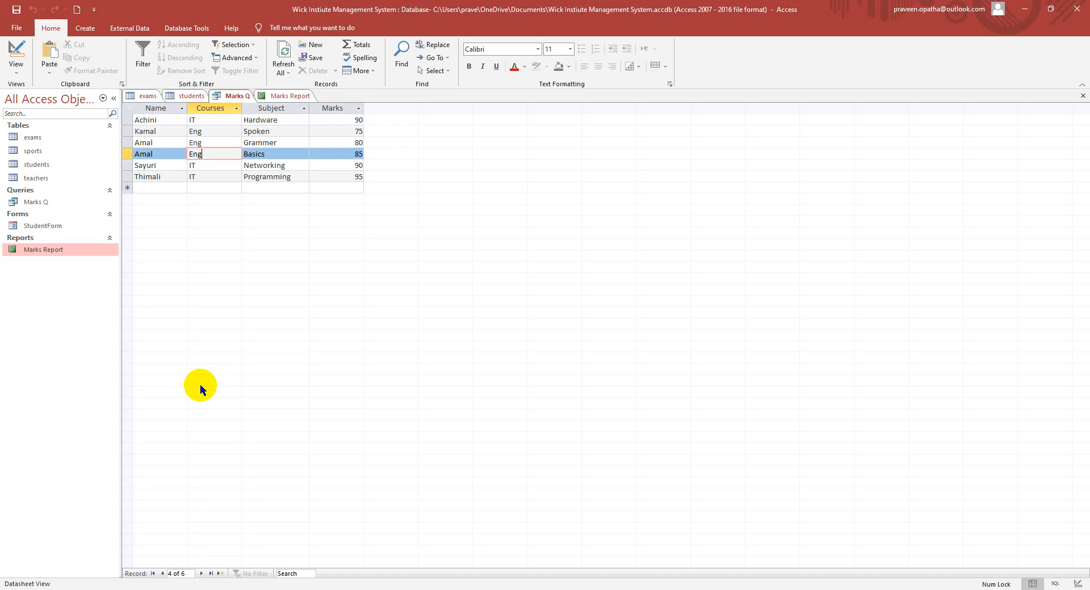
right_click(50, 229)
left_click(60, 237)
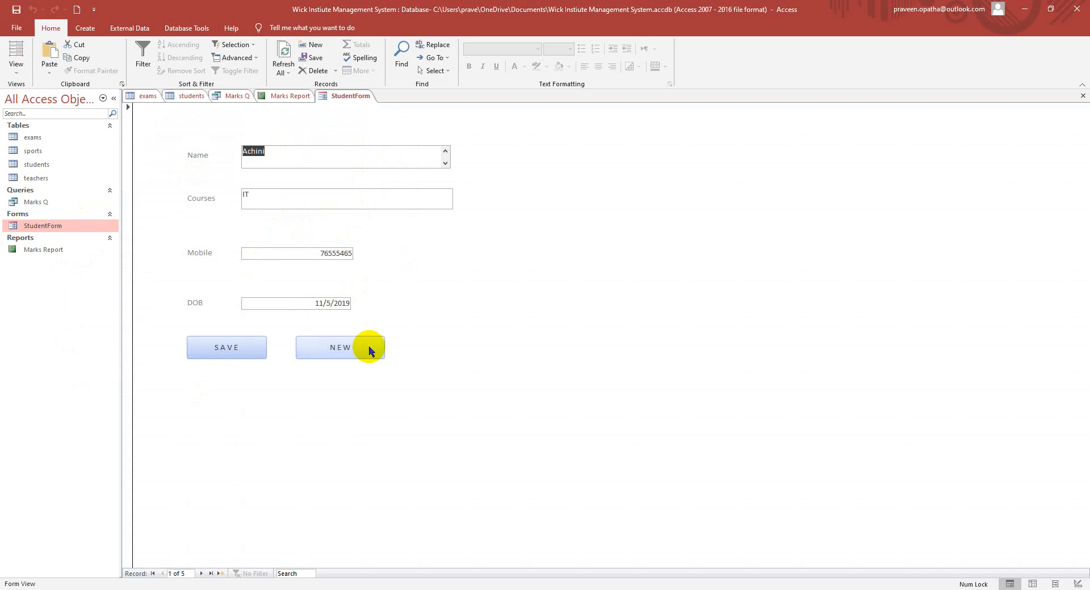
left_click(178, 95)
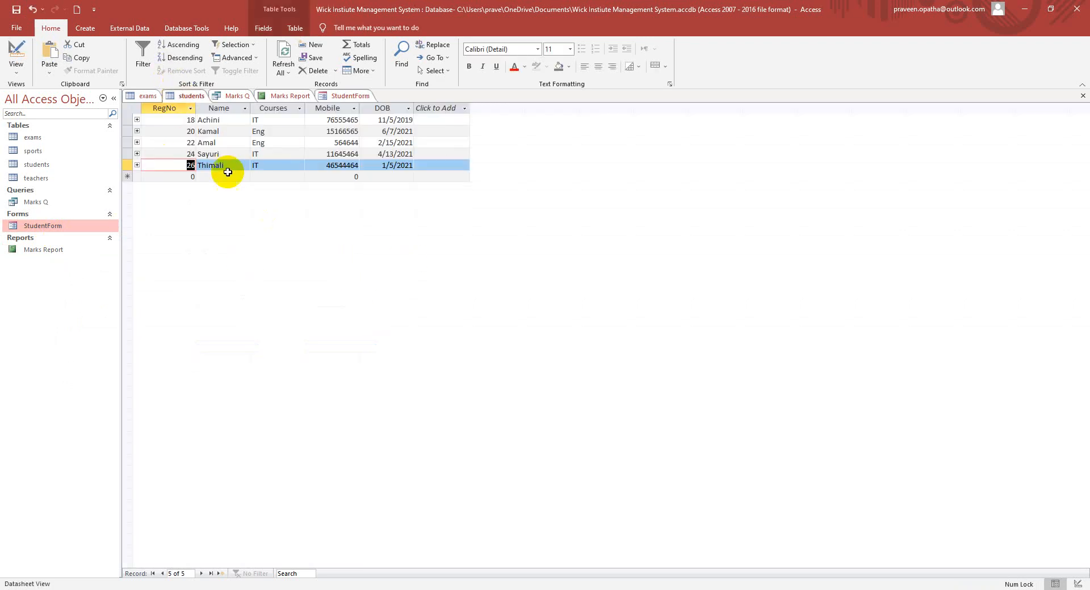